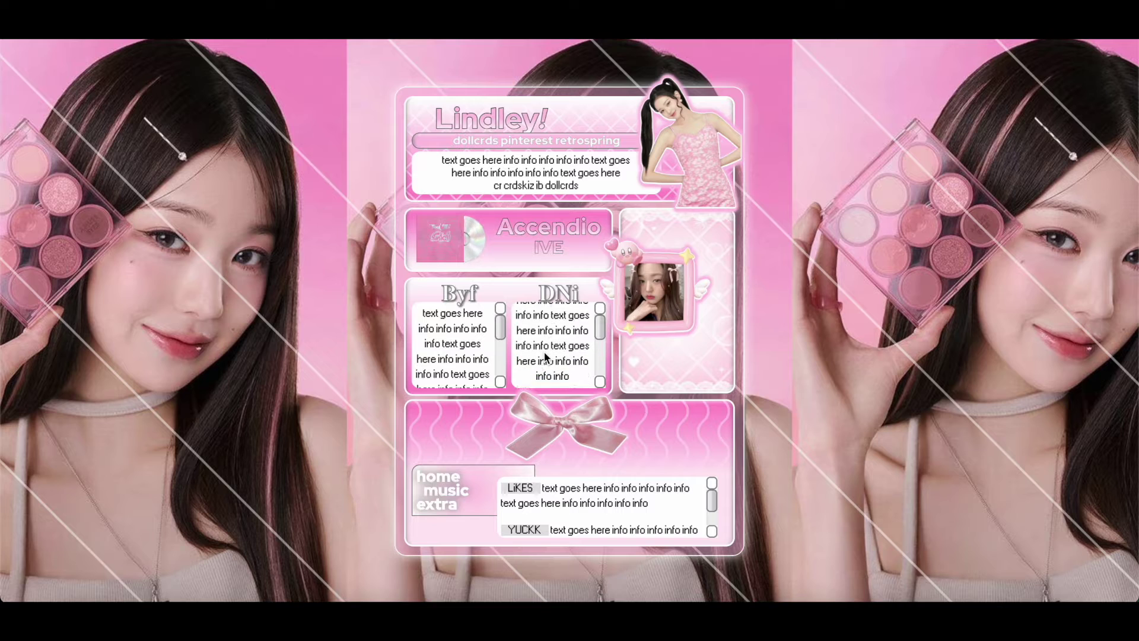
Step: In the finished site's text box, view the music section, then switch to the extra section showing NOTES and CARRD
left_click(466, 497)
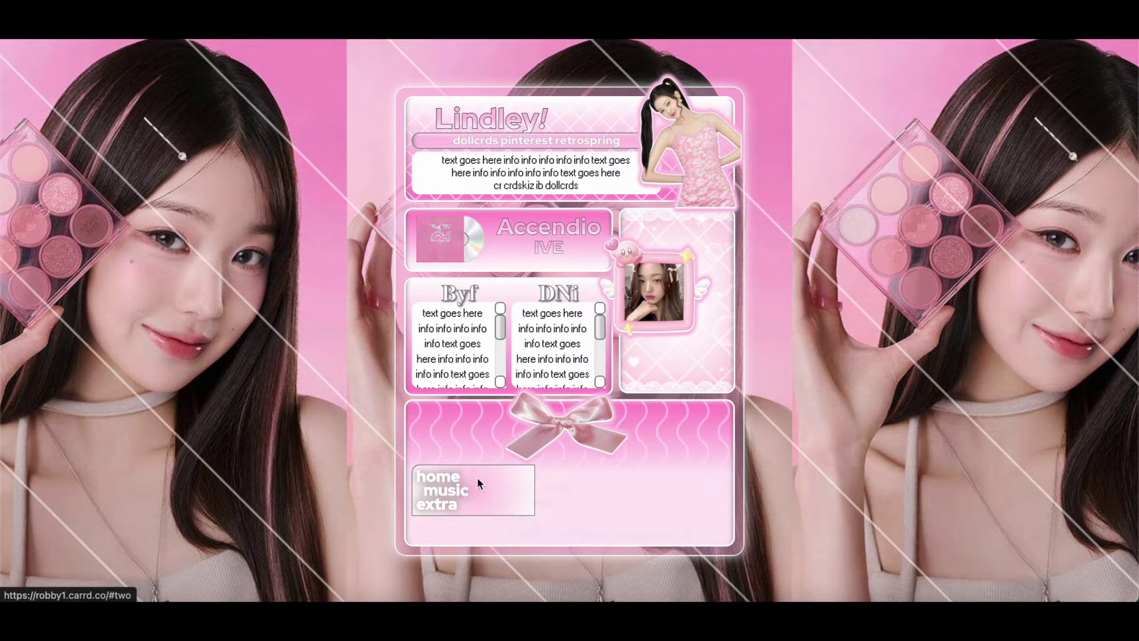
scroll(565, 501, "down", 2)
scroll(565, 500, "up", 2)
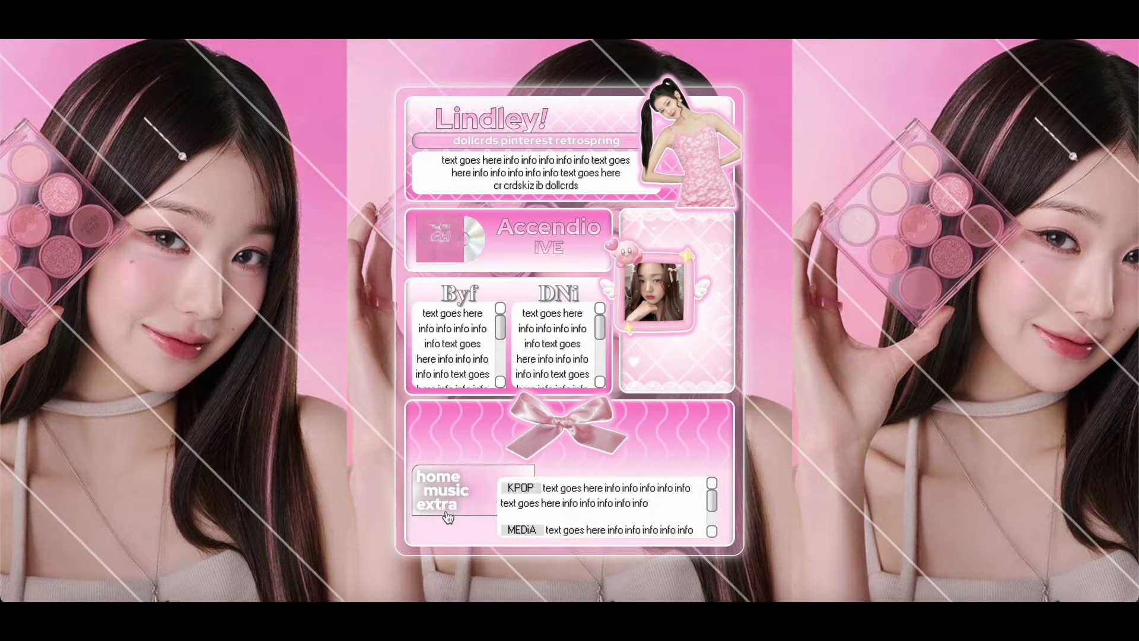
left_click(448, 513)
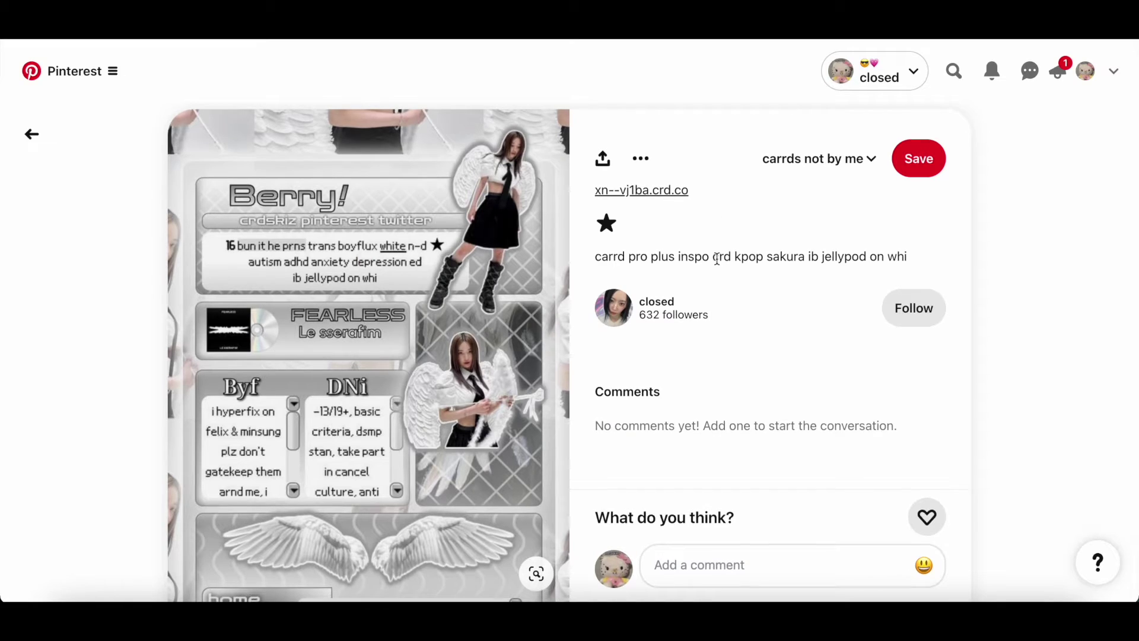
left_click_drag(809, 258, 917, 263)
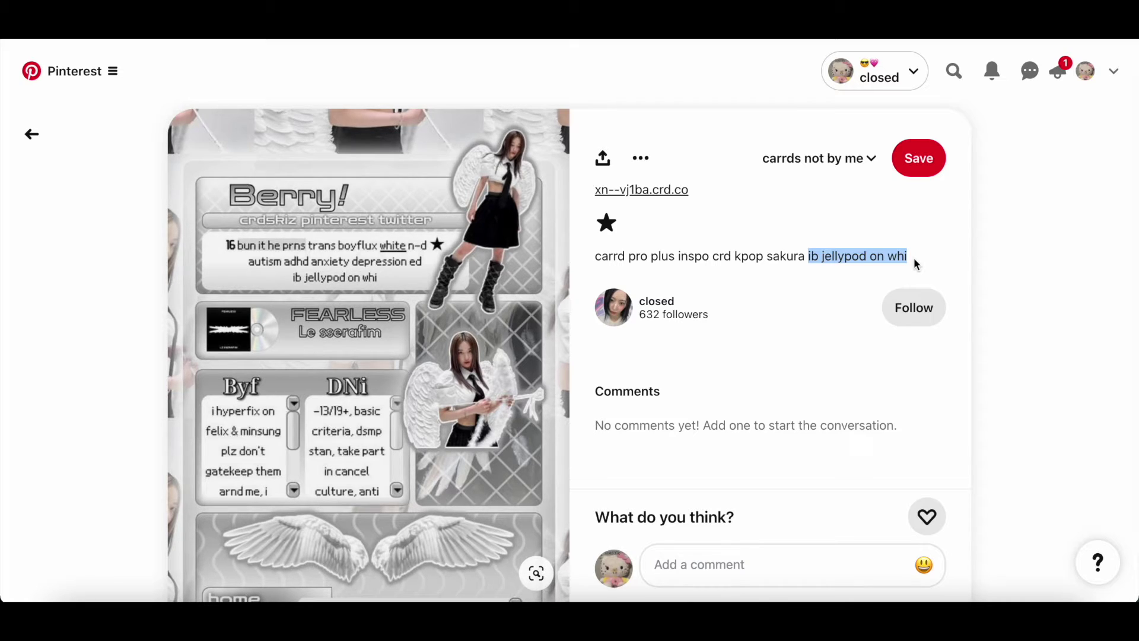
left_click(742, 268)
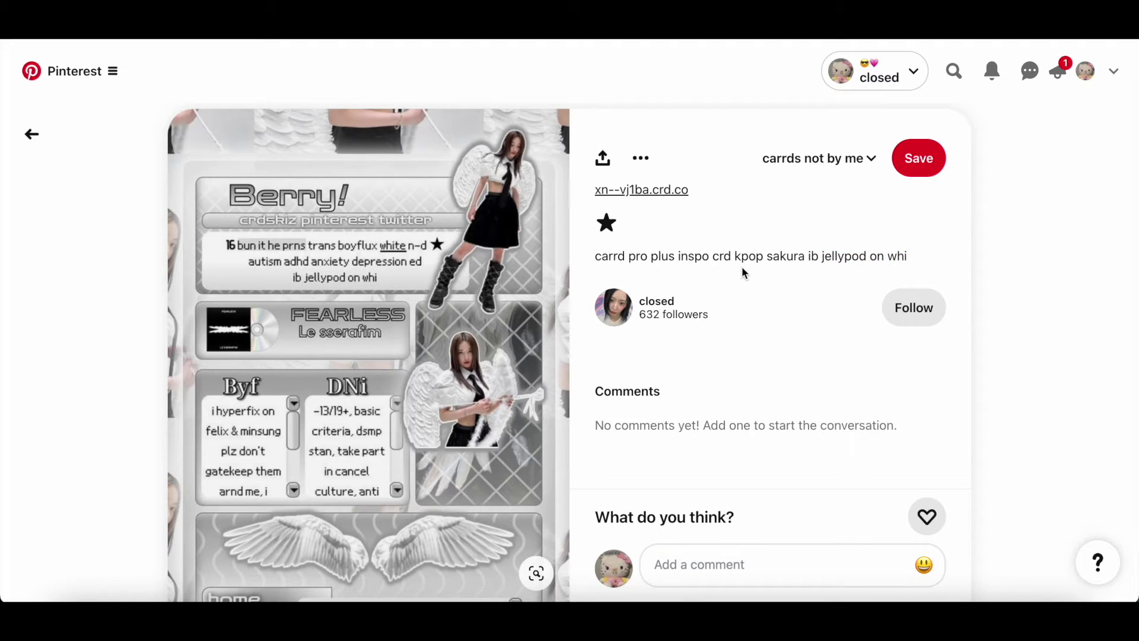
left_click_drag(808, 256, 923, 260)
left_click(924, 260)
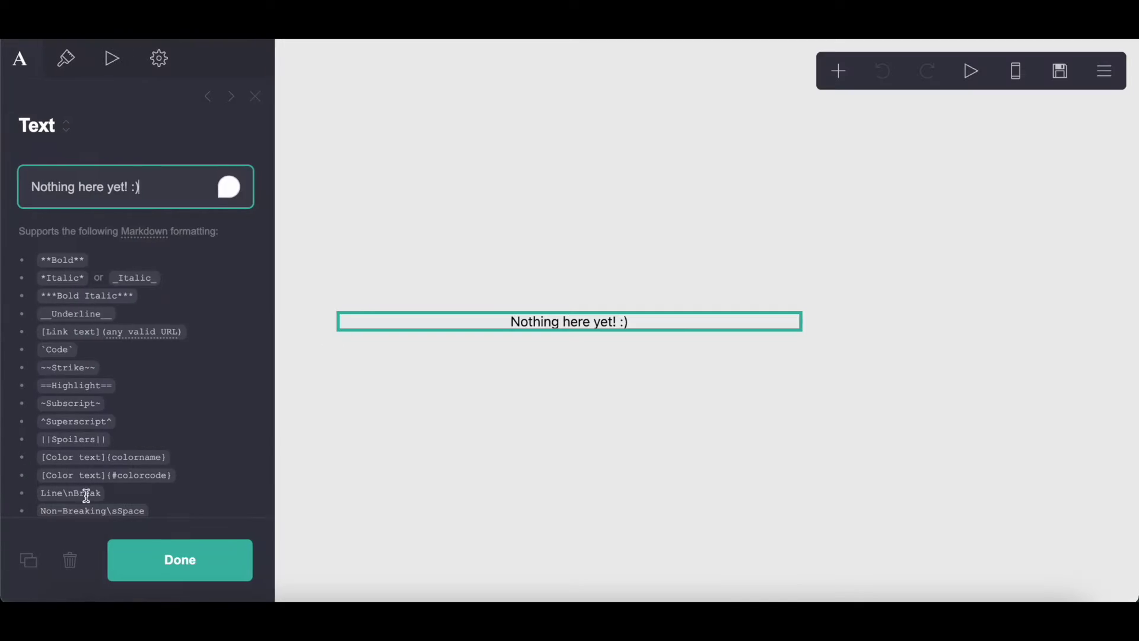
Step: Delete the placeholder text and make the page background the uncropped pink photo from Downloads
left_click(77, 558)
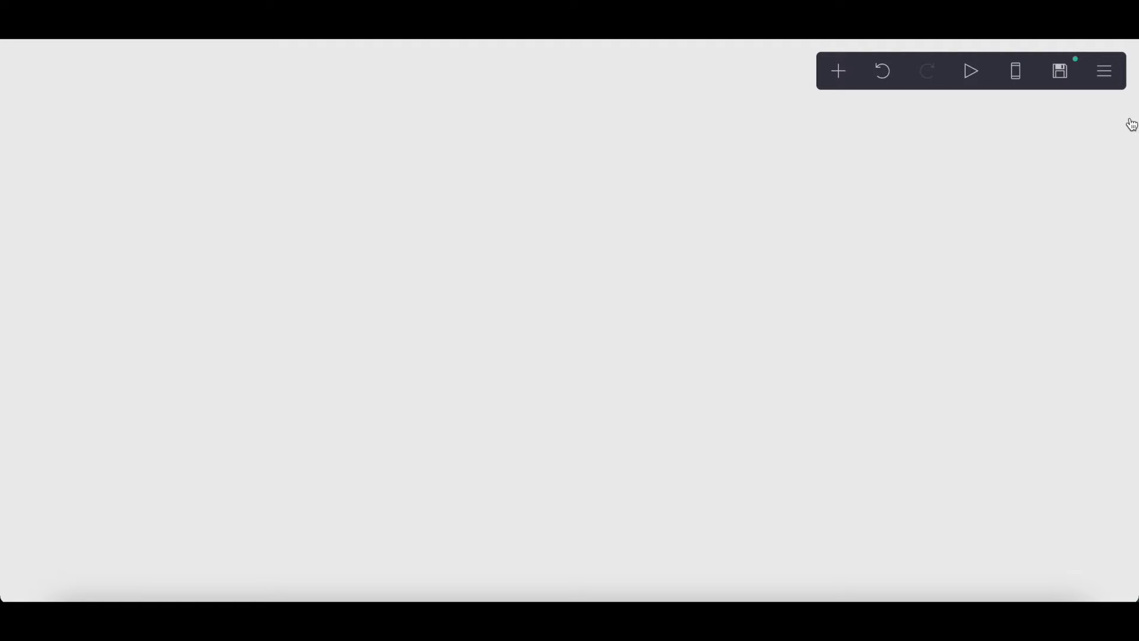
left_click(1104, 72)
left_click(1015, 256)
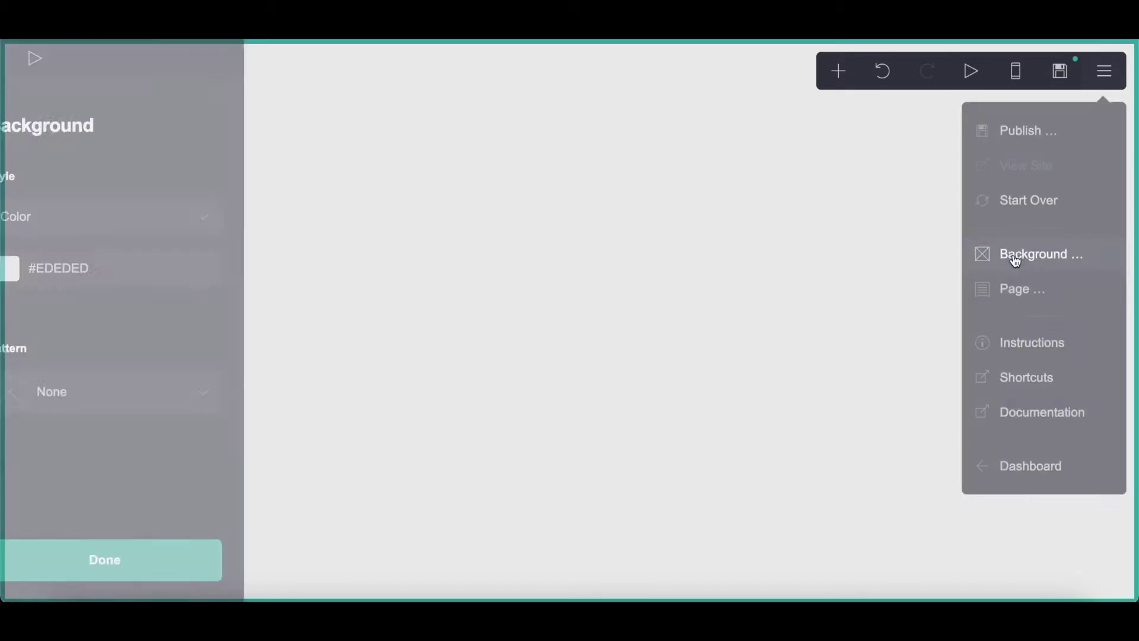
left_click(77, 217)
left_click(66, 259)
left_click(140, 303)
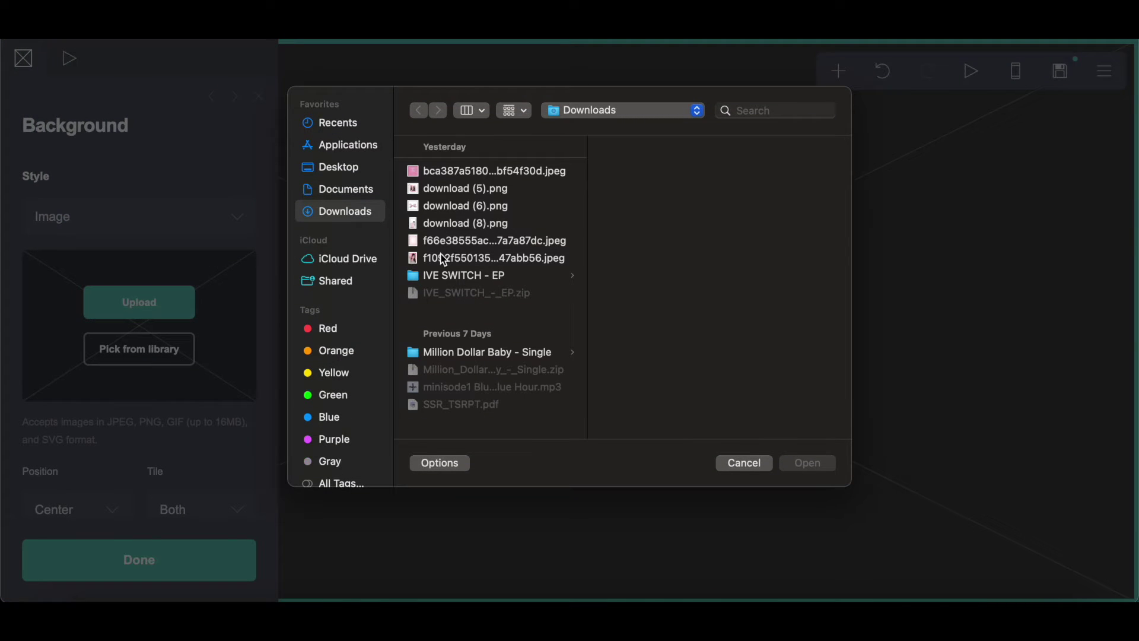
left_click(444, 258)
left_click(805, 464)
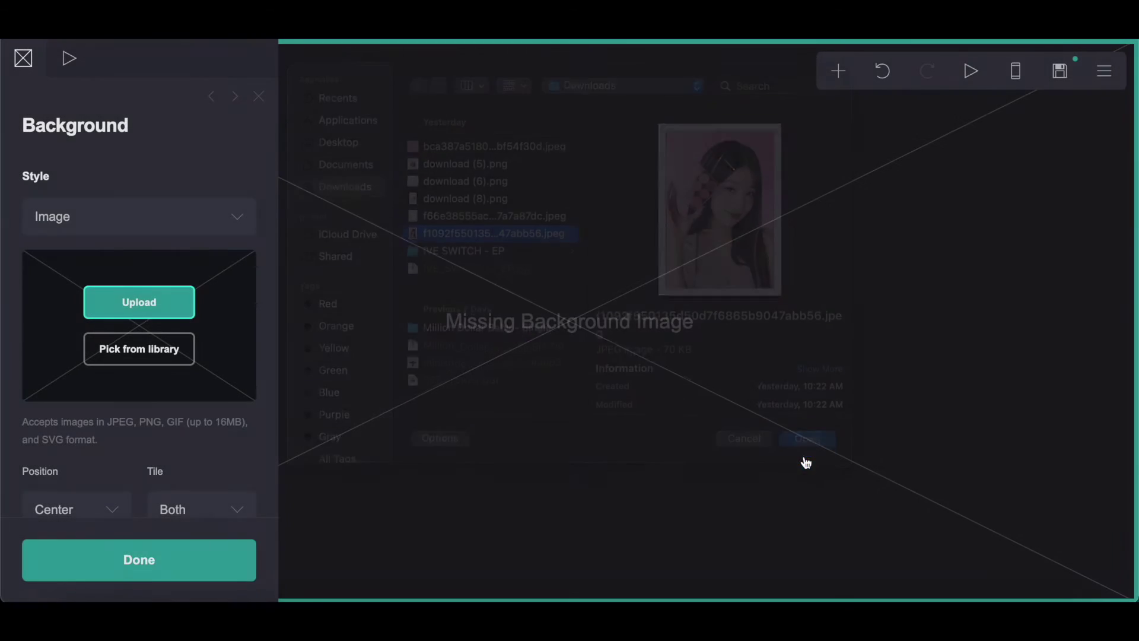
left_click(22, 70)
left_click(1091, 63)
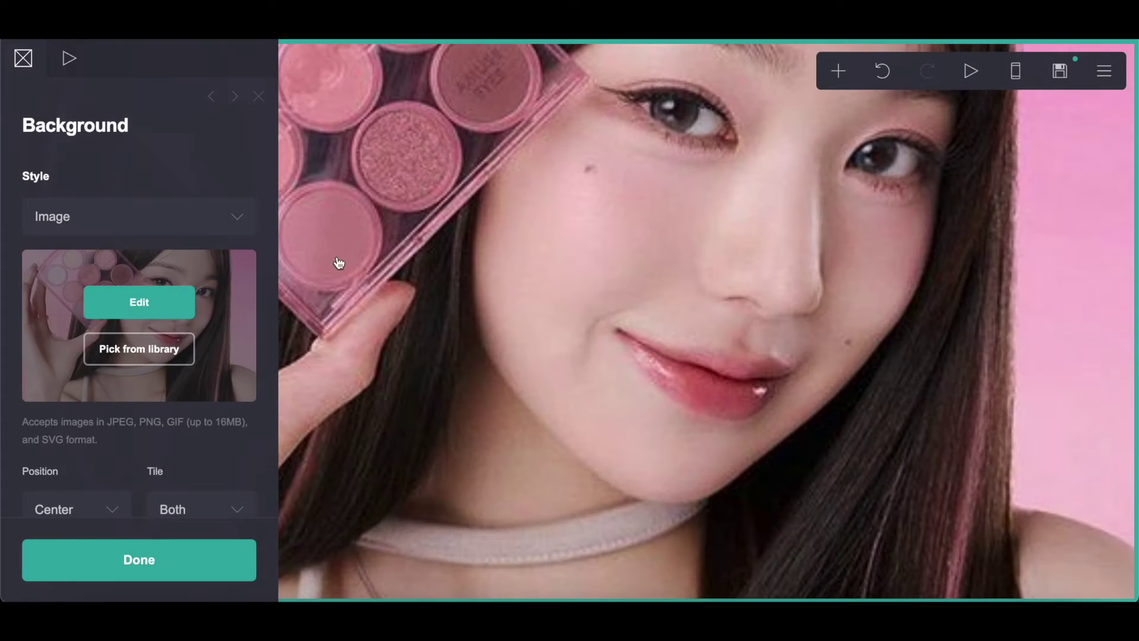
Step: Set the background image to Default size with a Reverse Diagonal lines pattern in #FFFFFF80
scroll(156, 452, "down", 4)
left_click(108, 391)
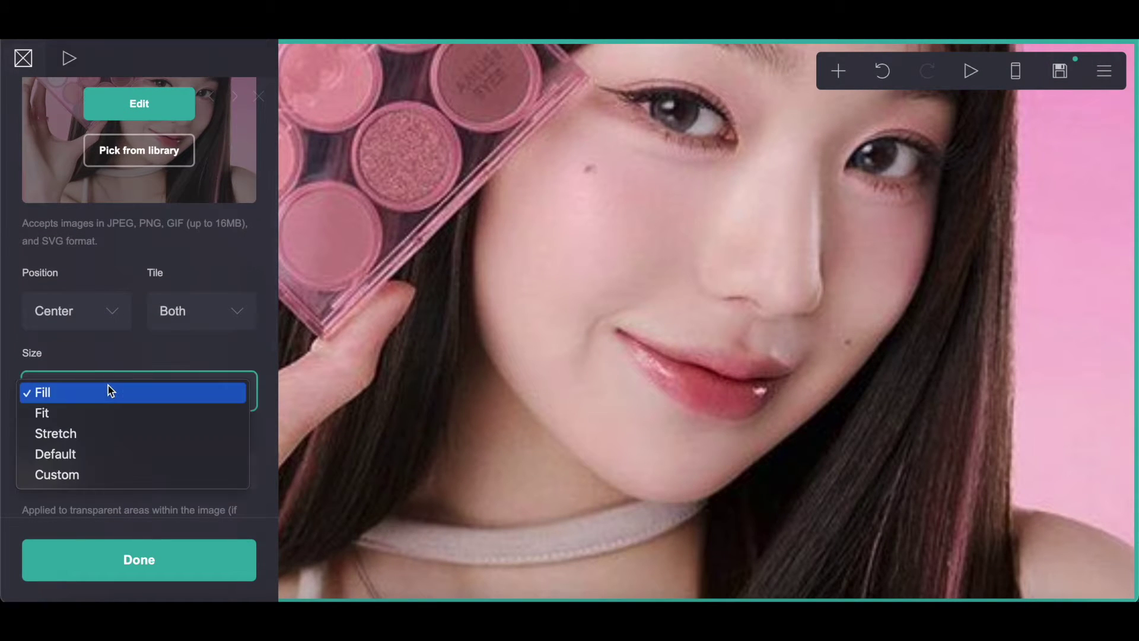
left_click(84, 453)
scroll(84, 457, "down", 5)
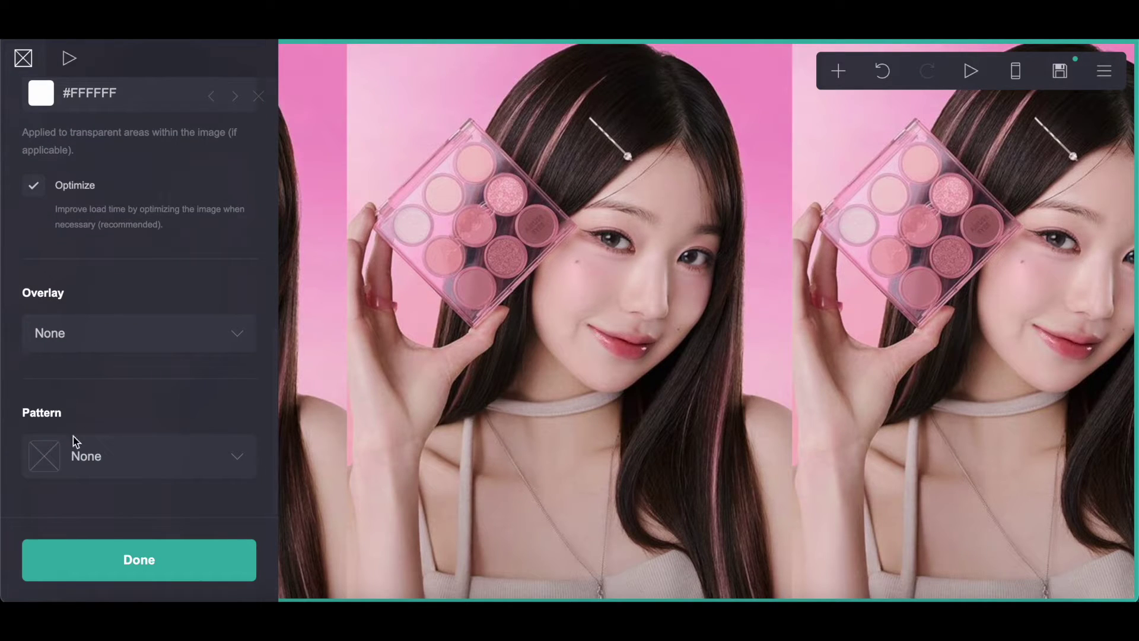
left_click(70, 469)
scroll(70, 471, "down", 6)
scroll(70, 472, "down", 15)
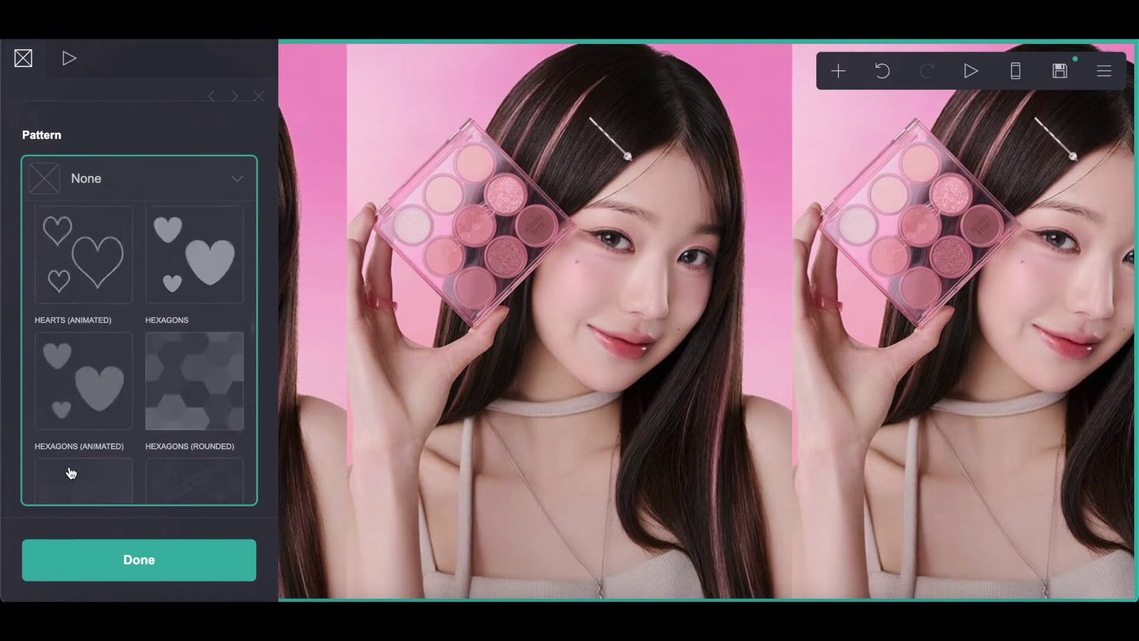
scroll(70, 472, "up", 2)
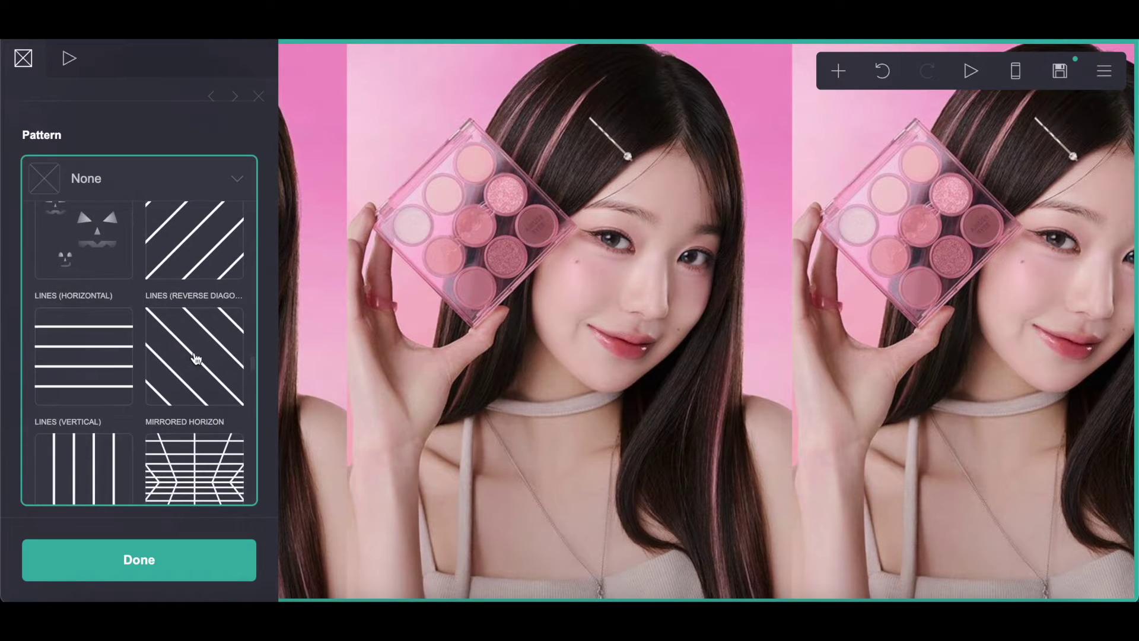
left_click(196, 359)
left_click(89, 297)
key("ctrl+a")
type("#FFFFFF80")
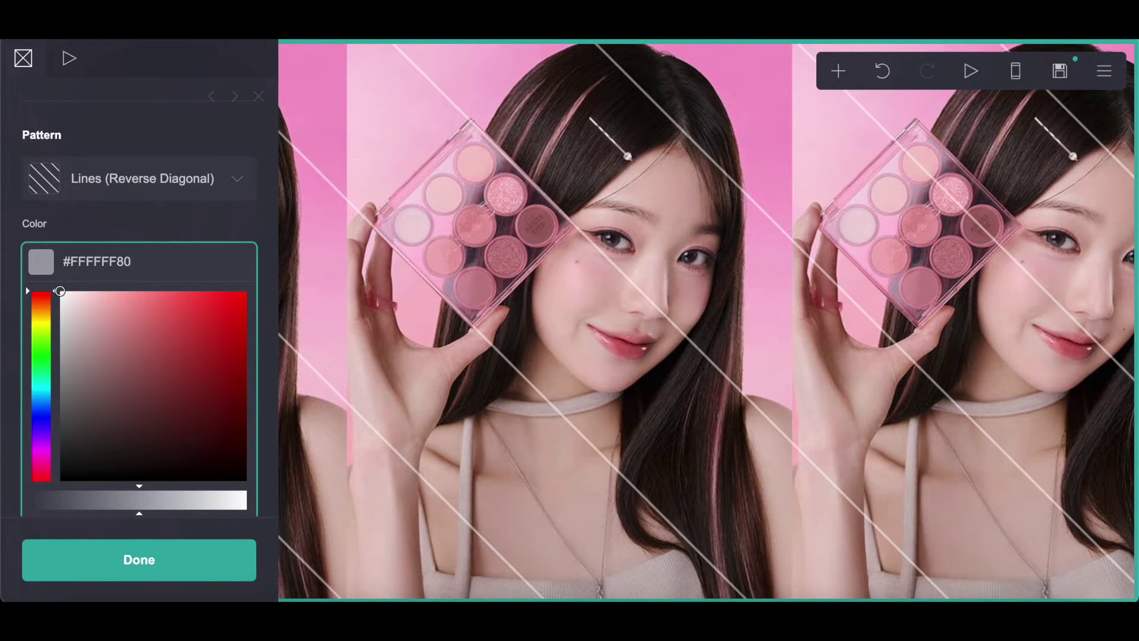
key("Return")
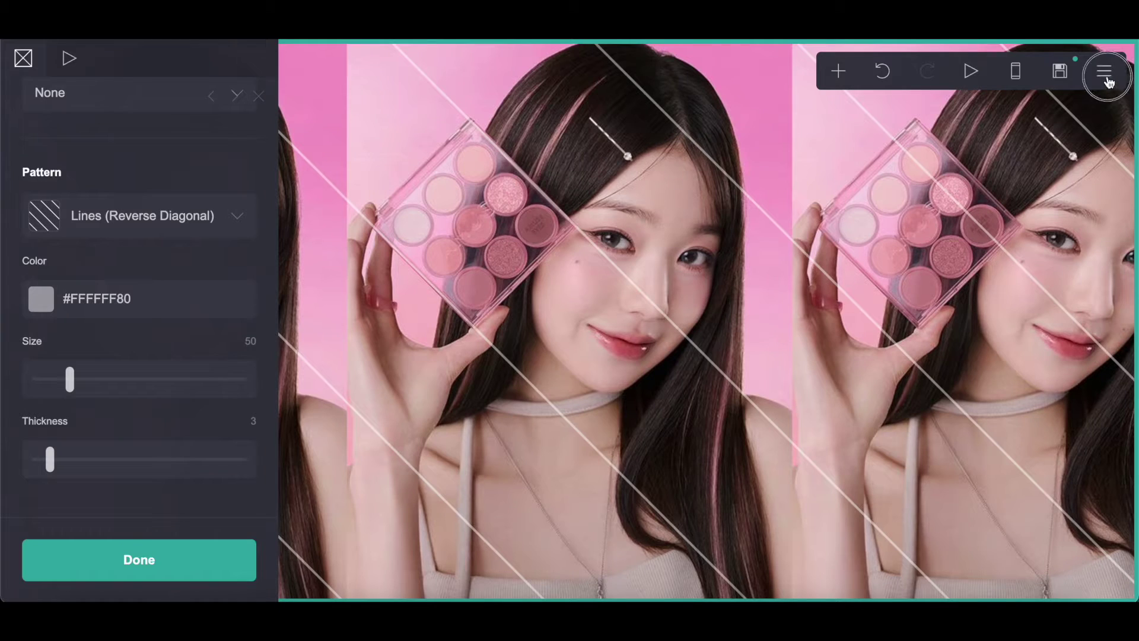
Step: Set the page's On Load, Elements and Section Change animations to Fade In
left_click(1104, 71)
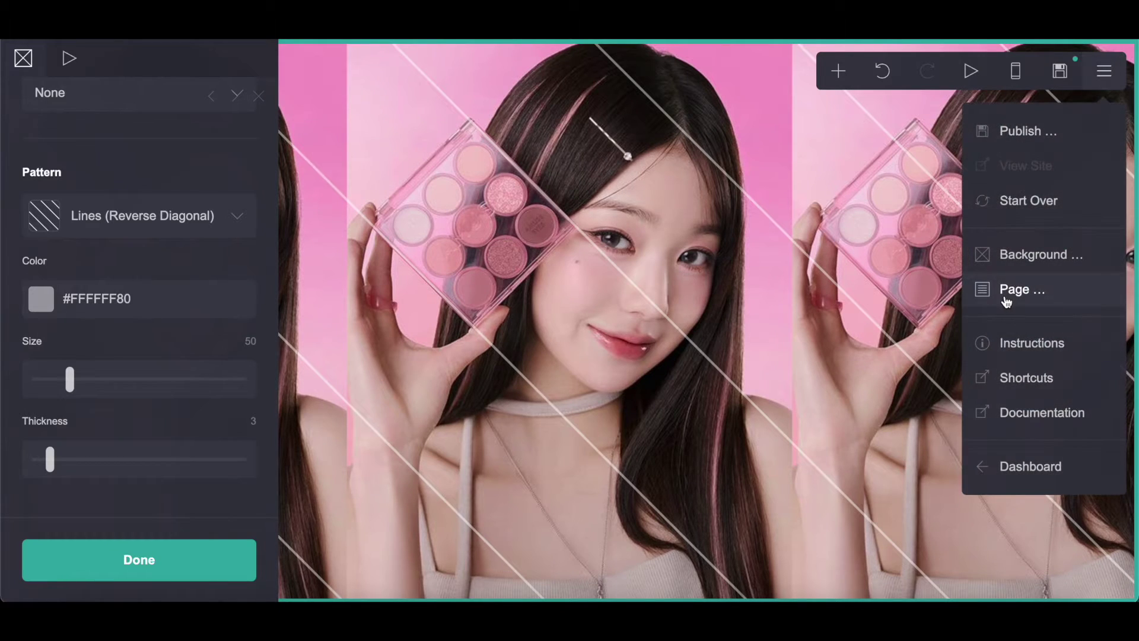
left_click(1007, 302)
left_click(69, 58)
left_click(59, 287)
left_click(67, 302)
scroll(69, 304, "down", 5)
left_click(70, 289)
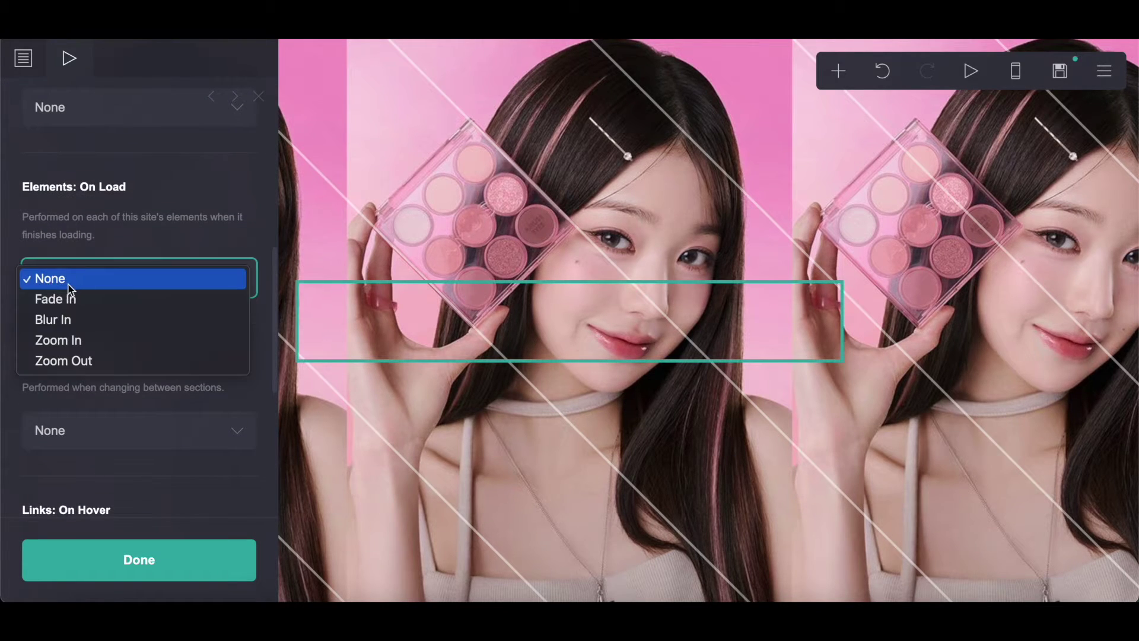
left_click(67, 300)
left_click(63, 283)
left_click(63, 283)
scroll(65, 285, "down", 6)
left_click(65, 228)
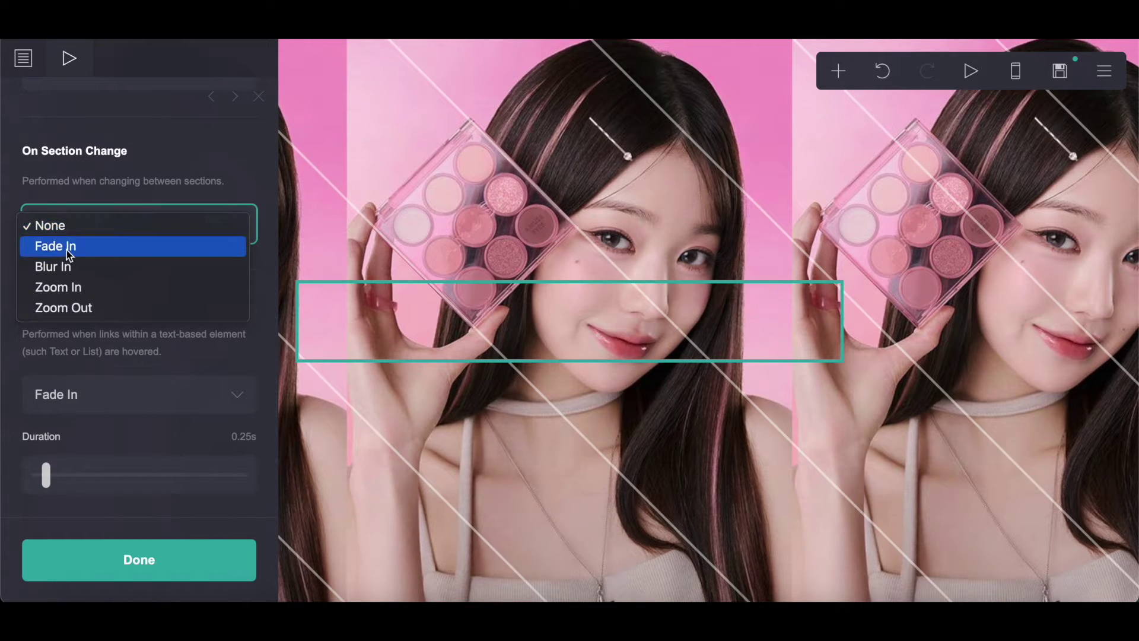
left_click(67, 251)
scroll(34, 104, "up", 10)
Step: Set page contents spacing to 0, size to 15 and padding to 0.75 by 0.75
left_click(242, 309)
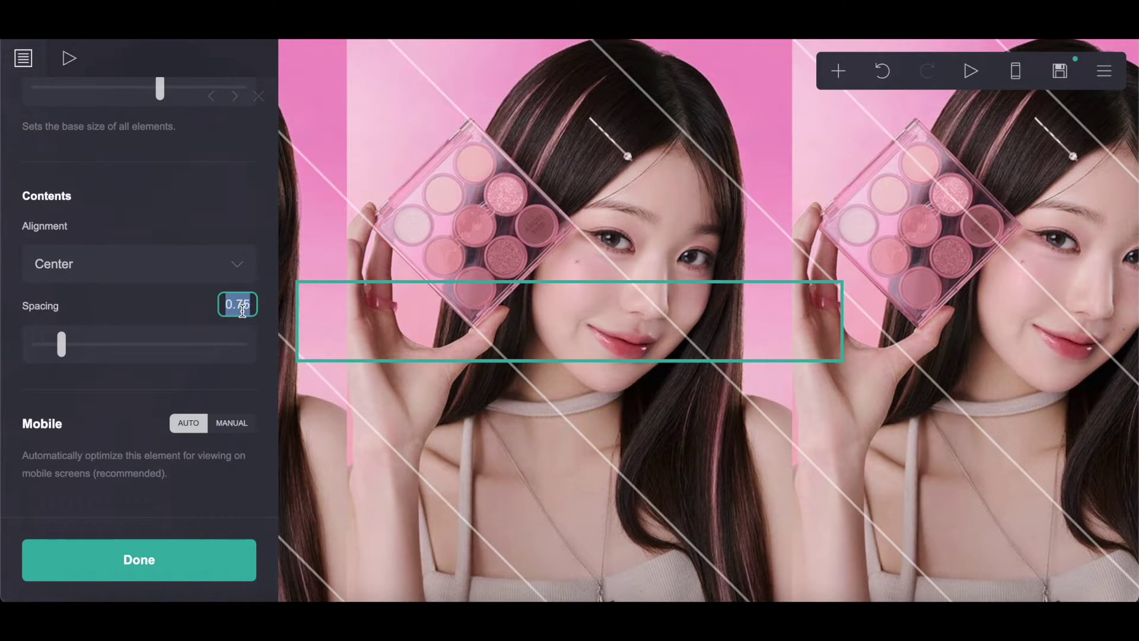
type("0")
key("Return")
scroll(242, 308, "up", 5)
left_click(244, 332)
type("15")
left_click(125, 247)
type(".75")
left_click(259, 249)
type(".75")
key("Return")
Step: Make the page a Box style 30 wide with corner rounding turned on
scroll(219, 232, "up", 3)
scroll(222, 228, "up", 1)
left_click(250, 353)
type("30")
key("Return")
left_click(134, 195)
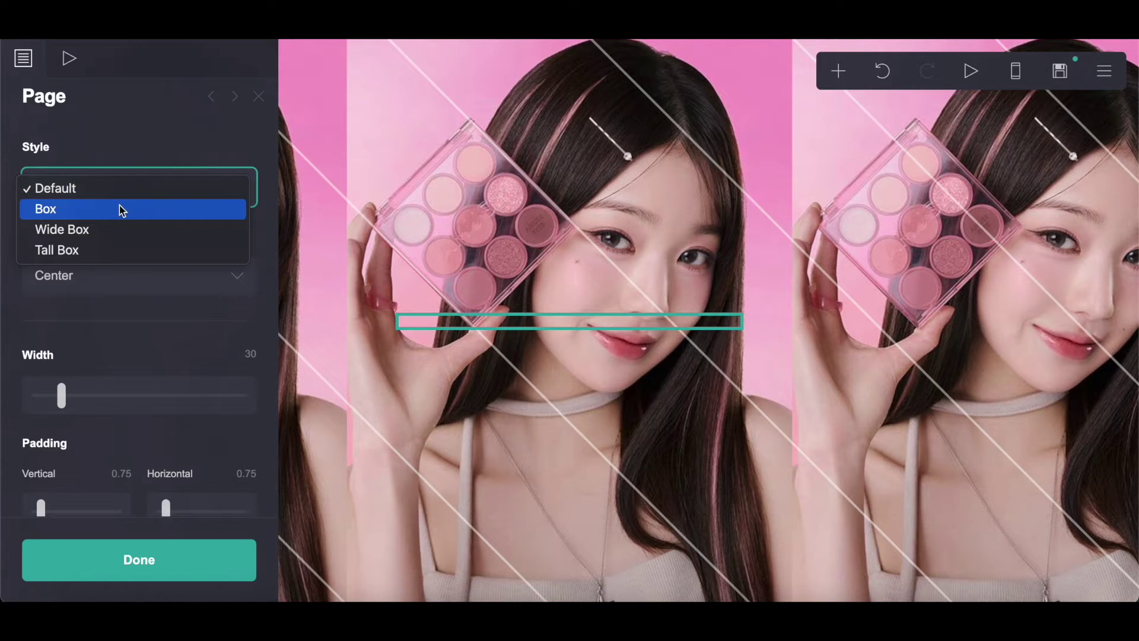
left_click(122, 209)
scroll(119, 206, "down", 5)
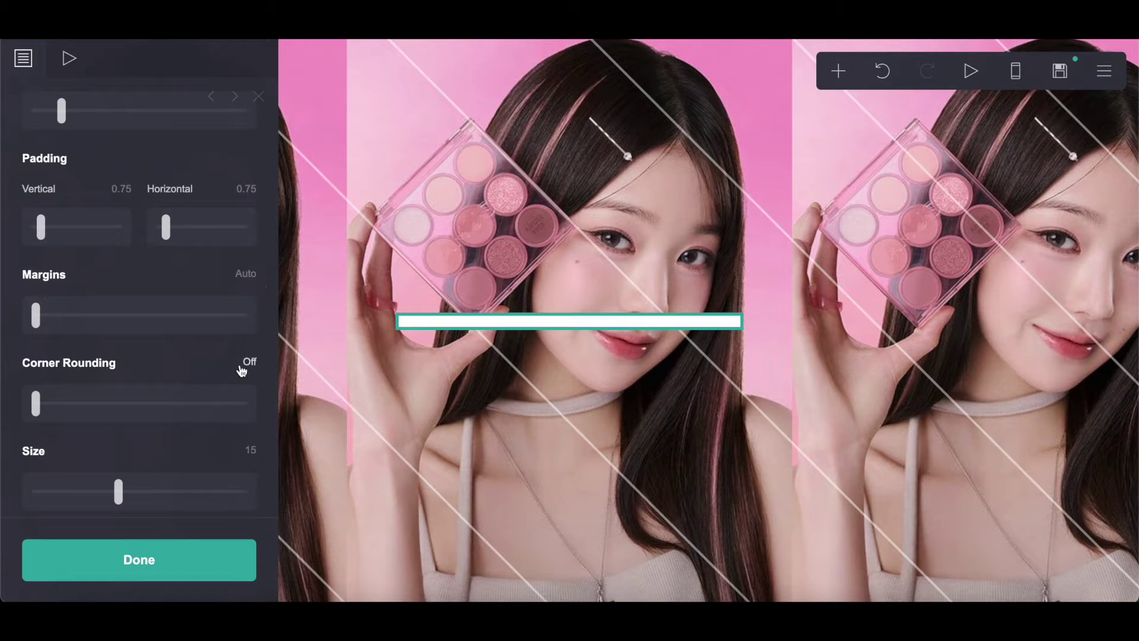
left_click(241, 367)
scroll(208, 366, "down", 6)
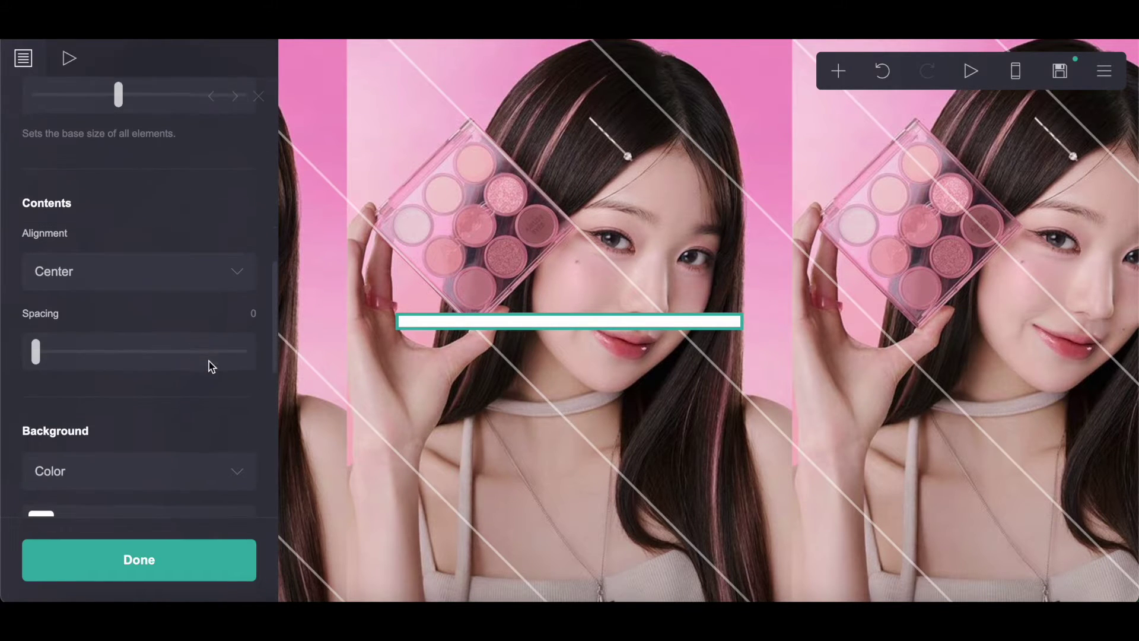
scroll(231, 339, "down", 3)
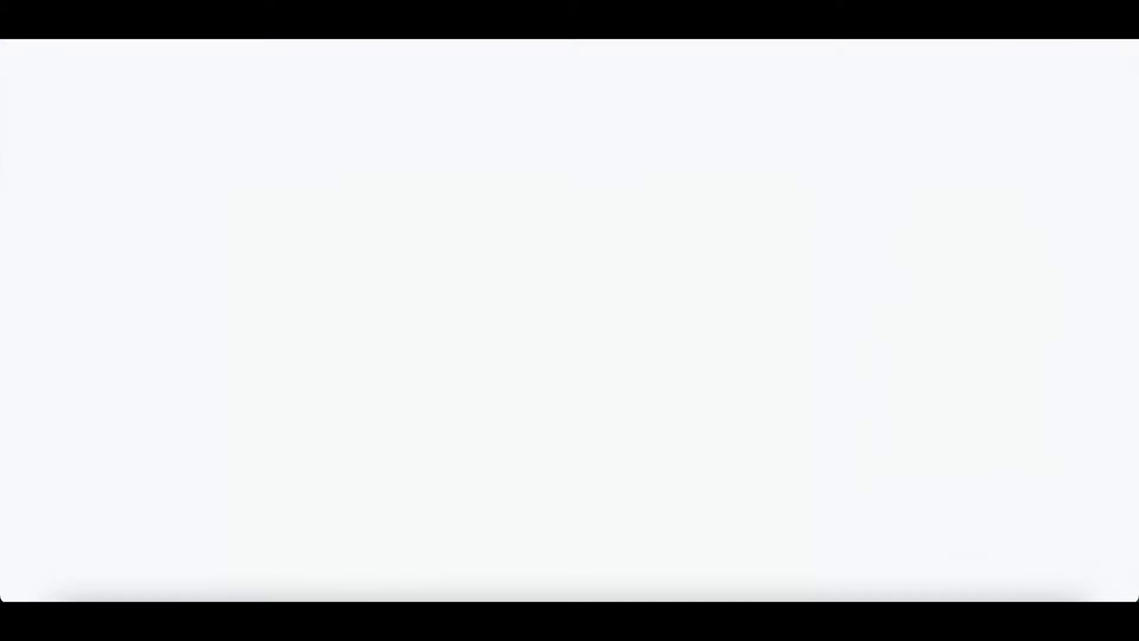
scroll(361, 333, "down", 1)
scroll(364, 335, "down", 2)
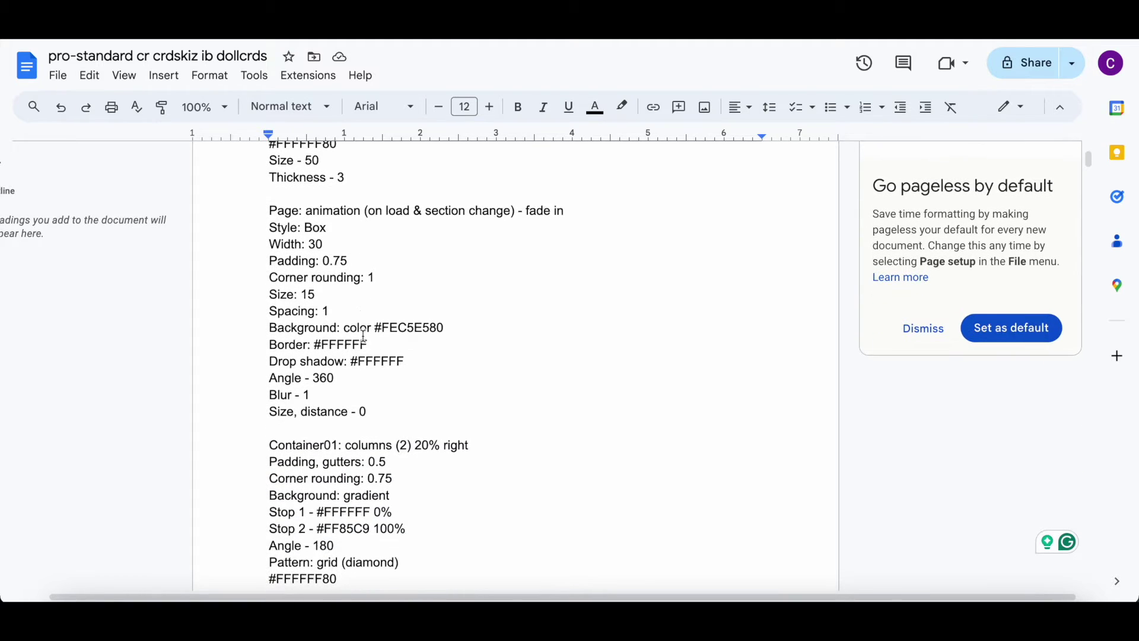
Step: Copy #FEC5E580 from the notes and paste it as the page background colour
left_click_drag(375, 327, 476, 327)
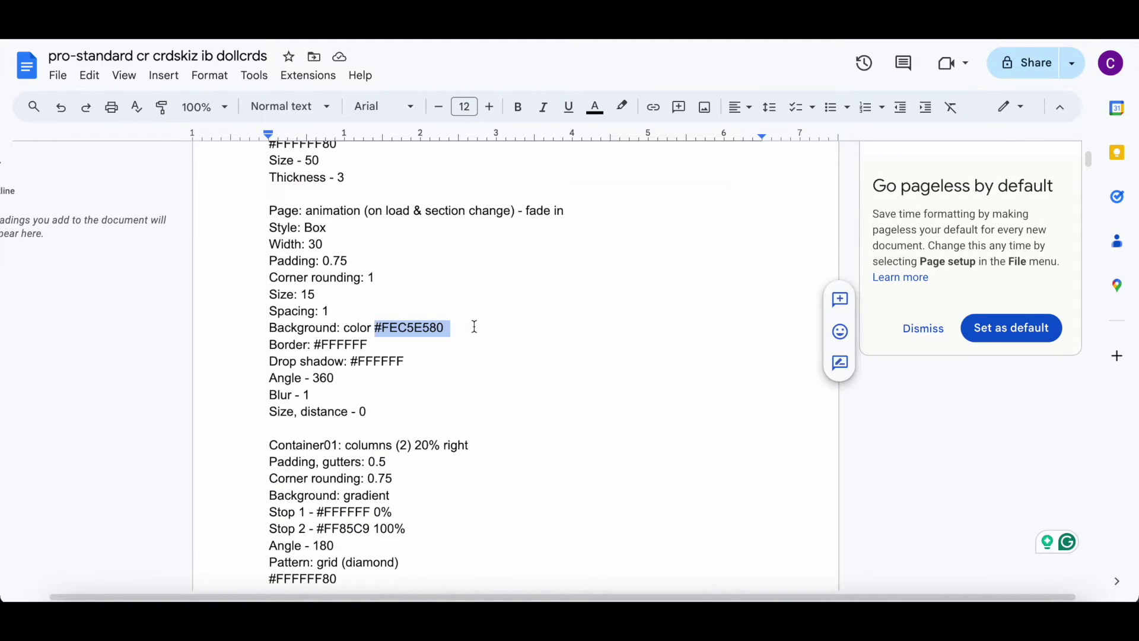
right_click(475, 326)
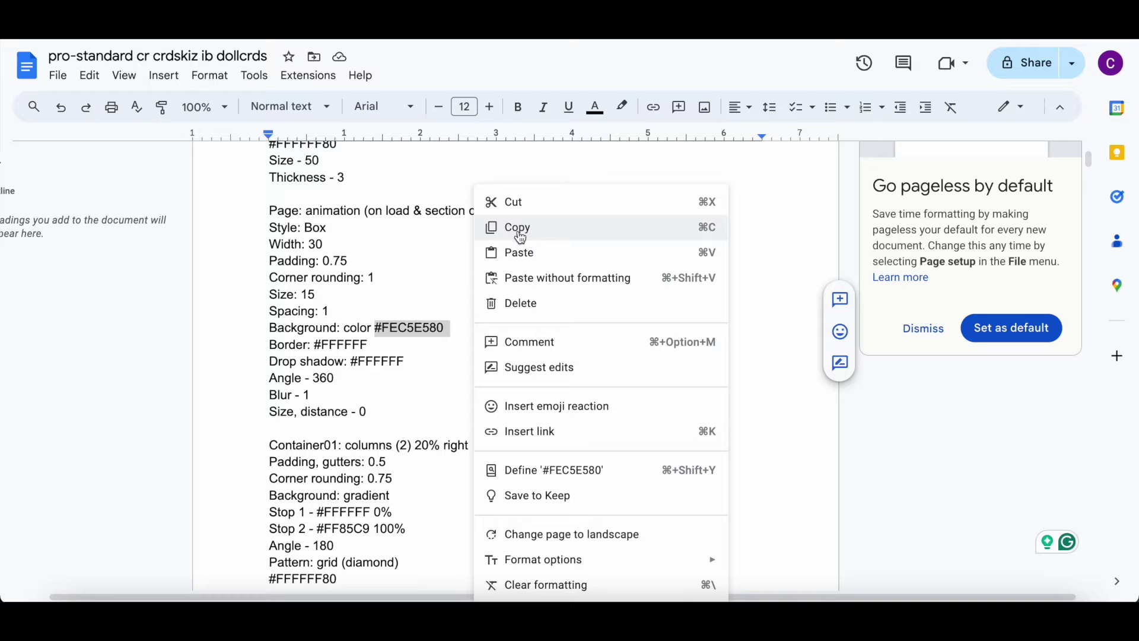
left_click(520, 230)
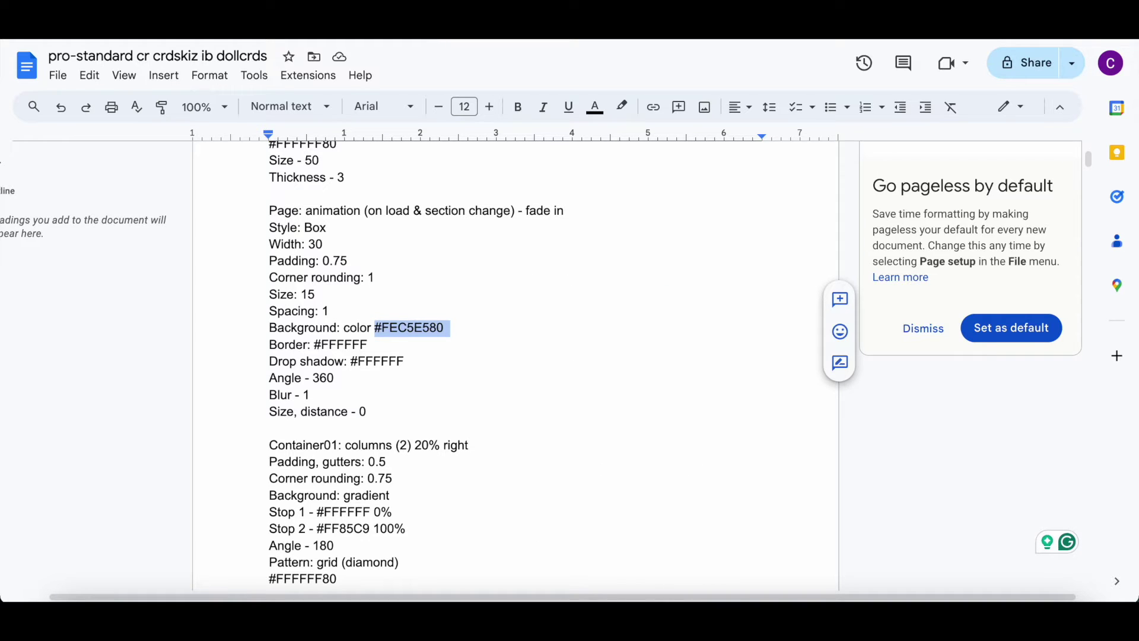
key("super+Tab")
left_click(61, 351)
right_click(205, 350)
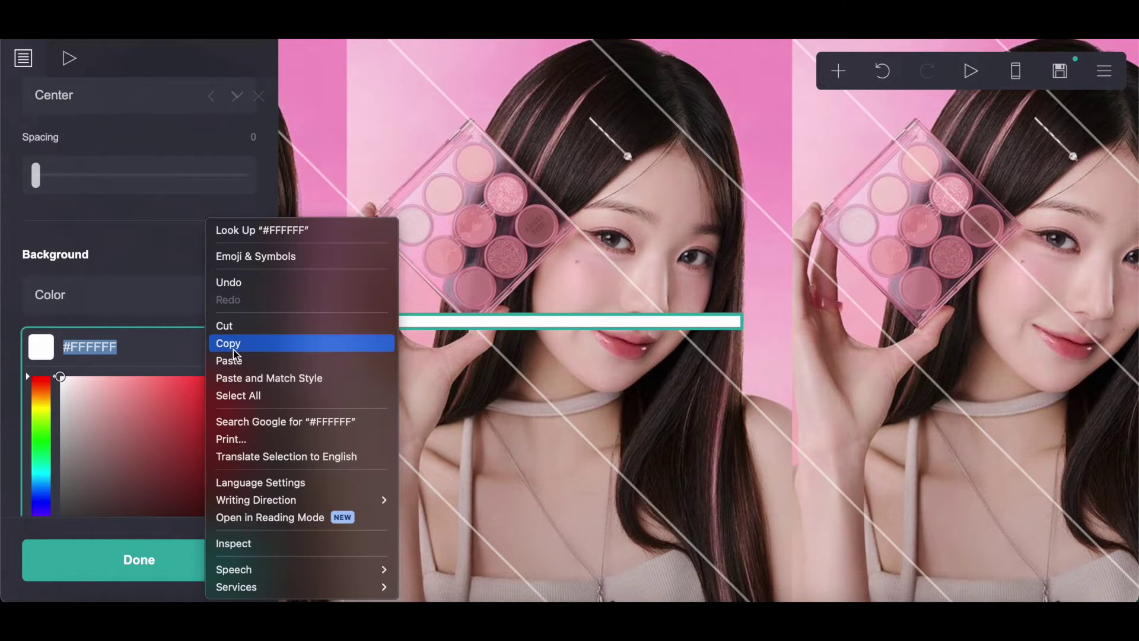
left_click(226, 361)
Step: Keep the page pattern at None and give the page a white border
scroll(135, 226, "down", 5)
left_click(109, 326)
left_click(126, 160)
scroll(110, 178, "down", 2)
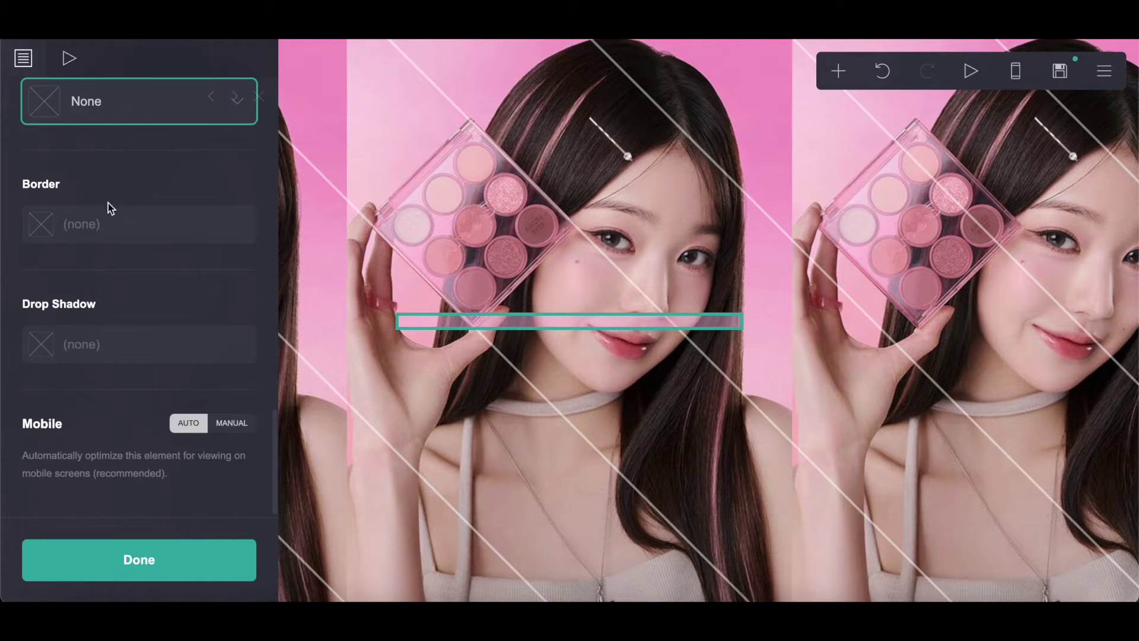
left_click(107, 222)
Step: Add a white drop shadow with angle 360°, blur 1 and distance 0
left_click(104, 422)
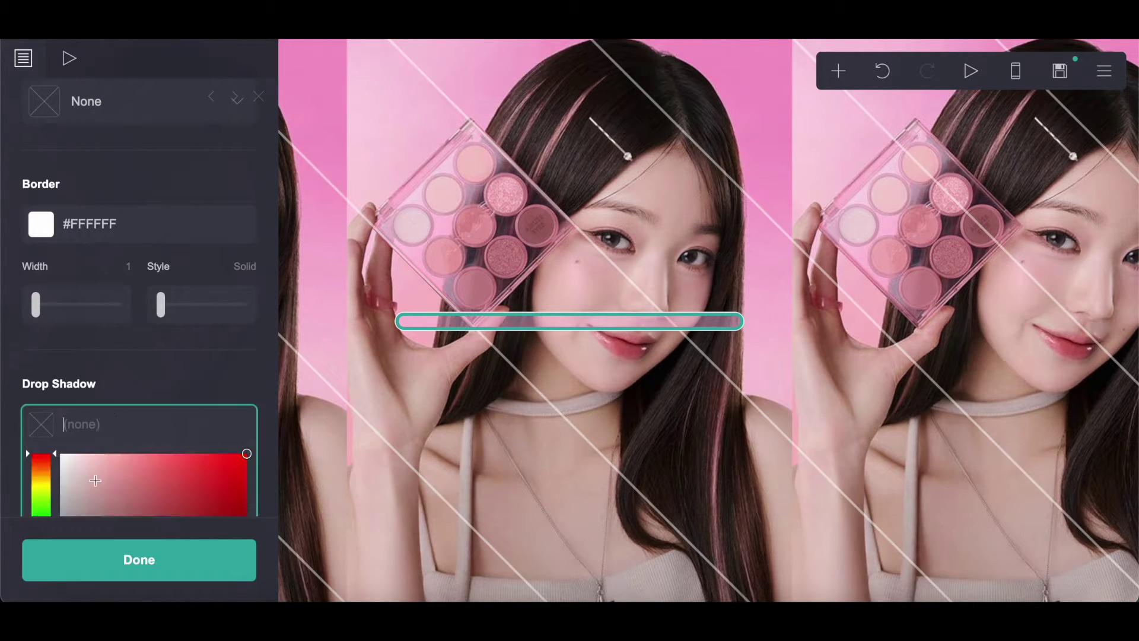
scroll(123, 383, "down", 3)
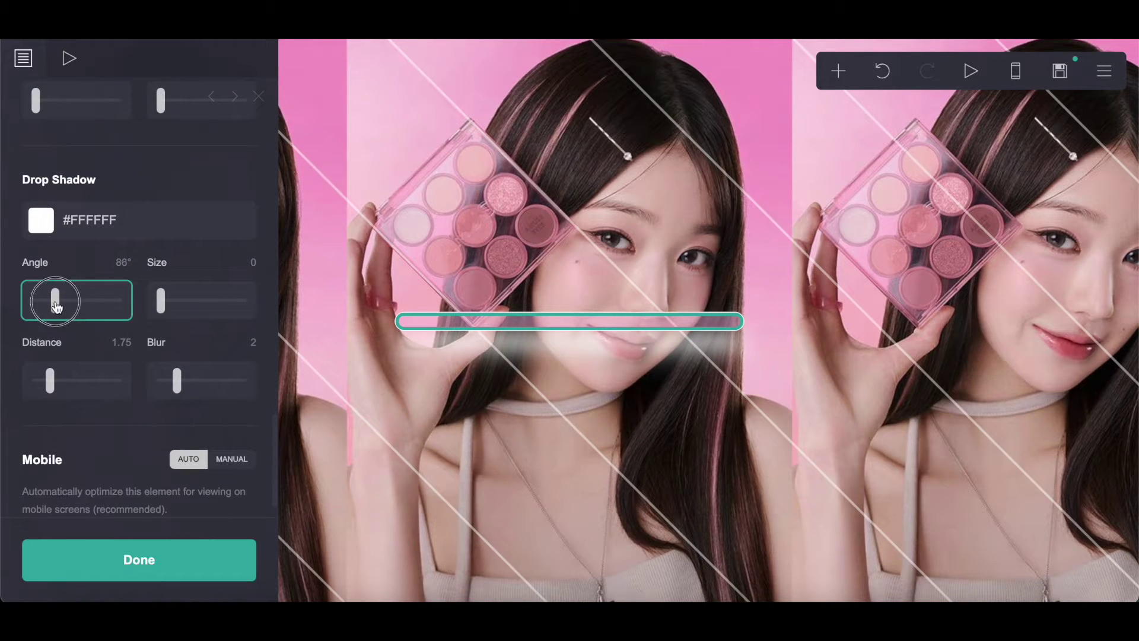
left_click_drag(61, 303, 228, 306)
left_click(246, 341)
left_click_drag(72, 380, 3, 380)
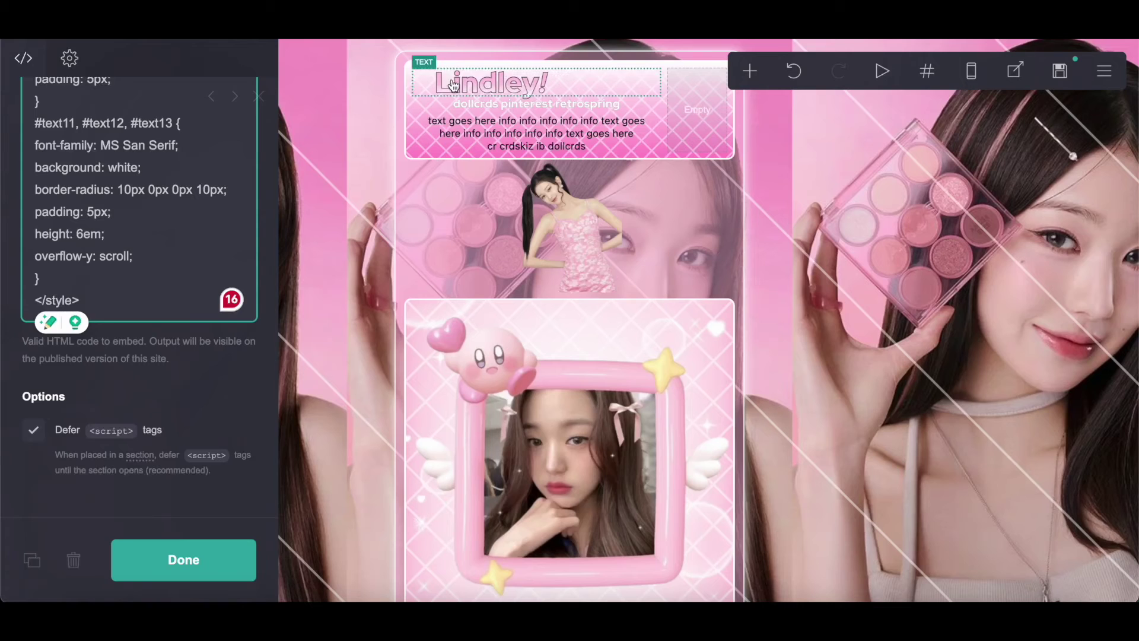
Step: Set a spacing value to 0 in the page's settings
left_click(451, 59)
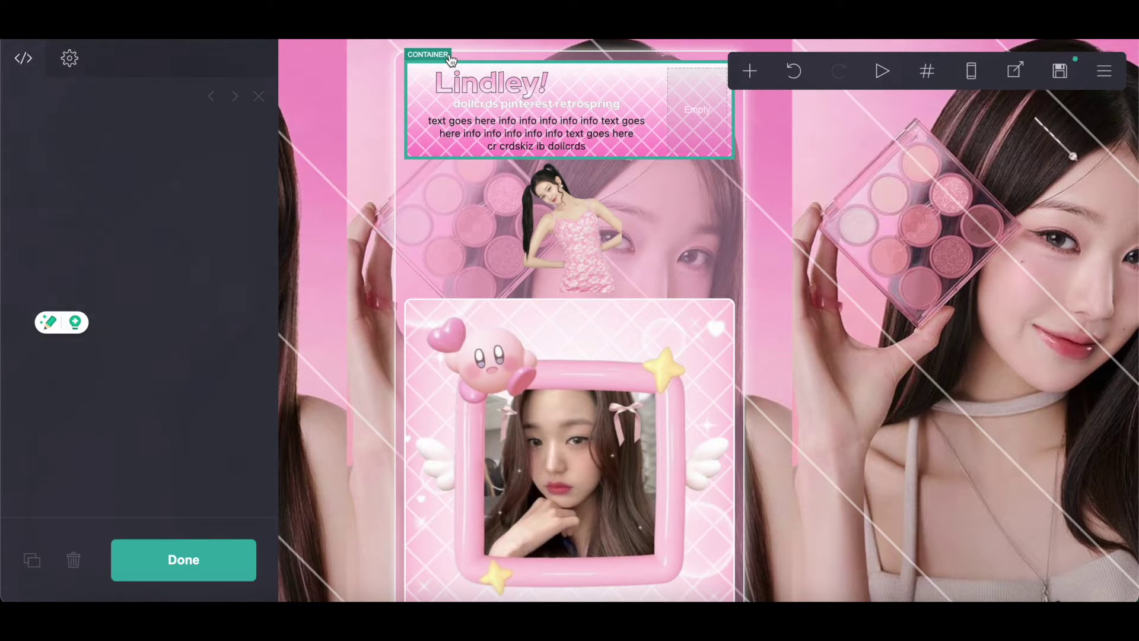
left_click(404, 57)
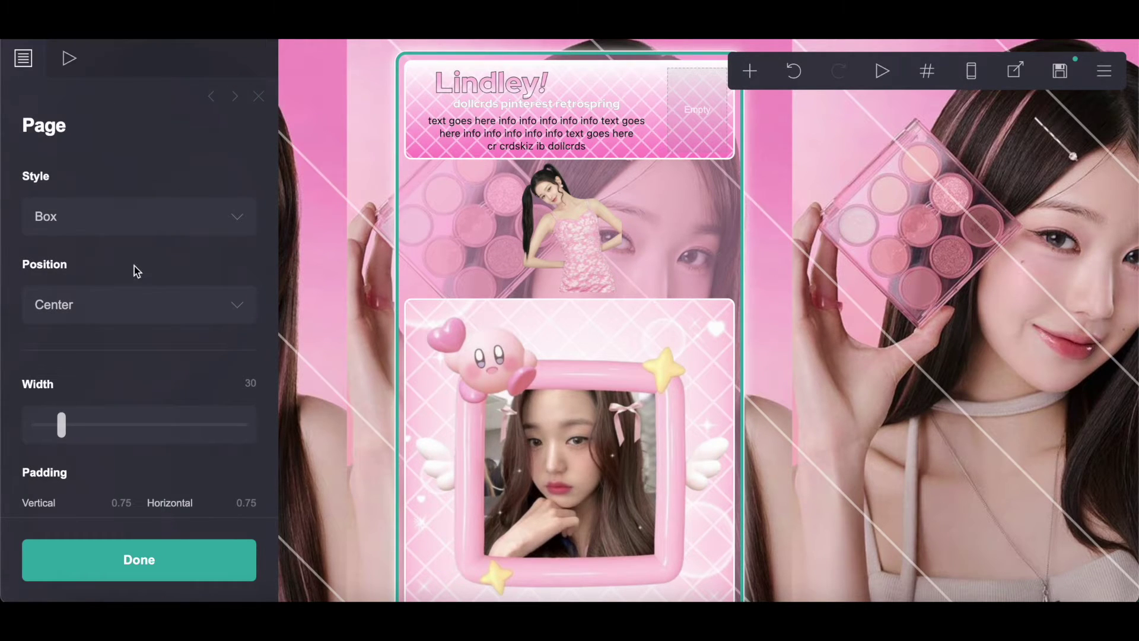
scroll(134, 266, "down", 10)
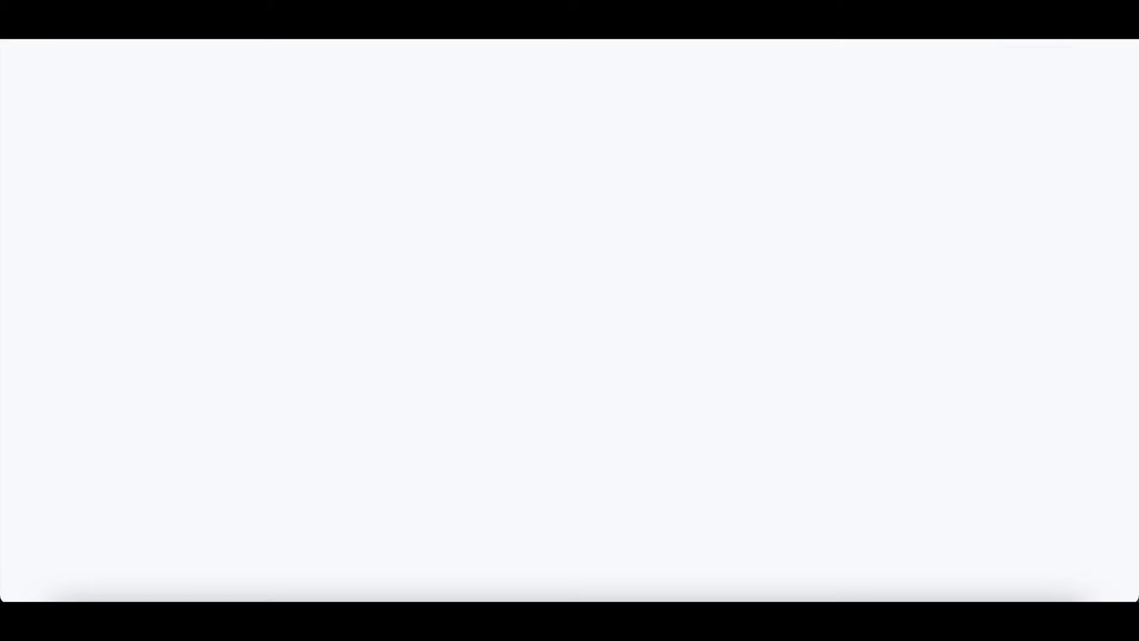
double_click(334, 311)
type("0")
scroll(402, 425, "down", 2)
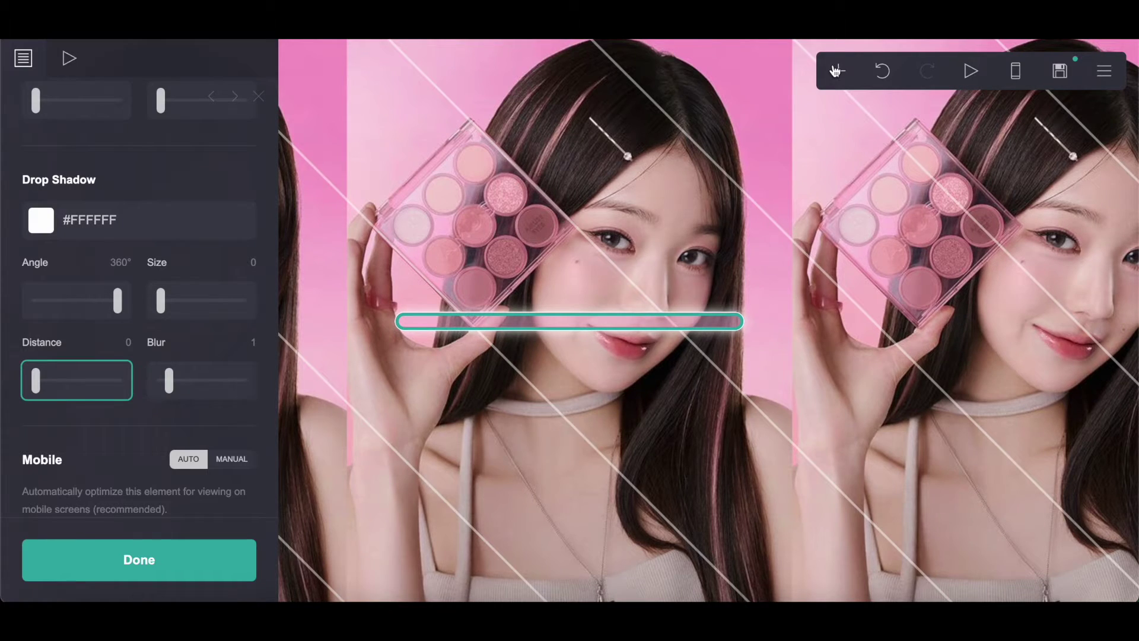
Step: Add a new container and make it a two-column row
left_click(836, 70)
left_click(659, 428)
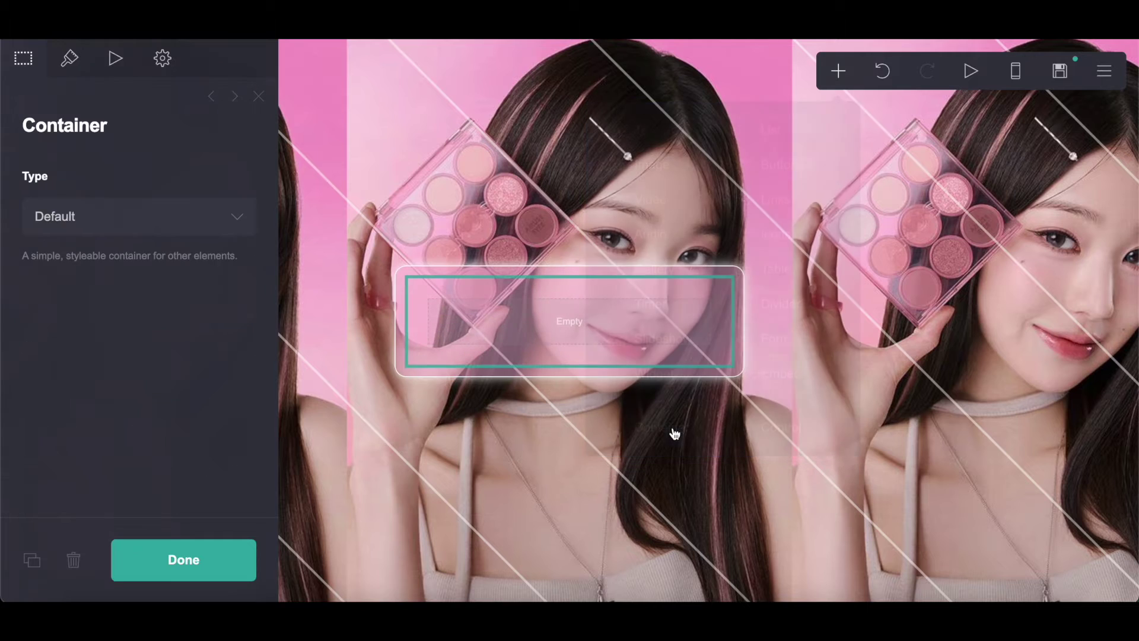
left_click(57, 215)
left_click(57, 238)
Step: Set the container's vertical padding and column gap to 0.5
left_click(71, 57)
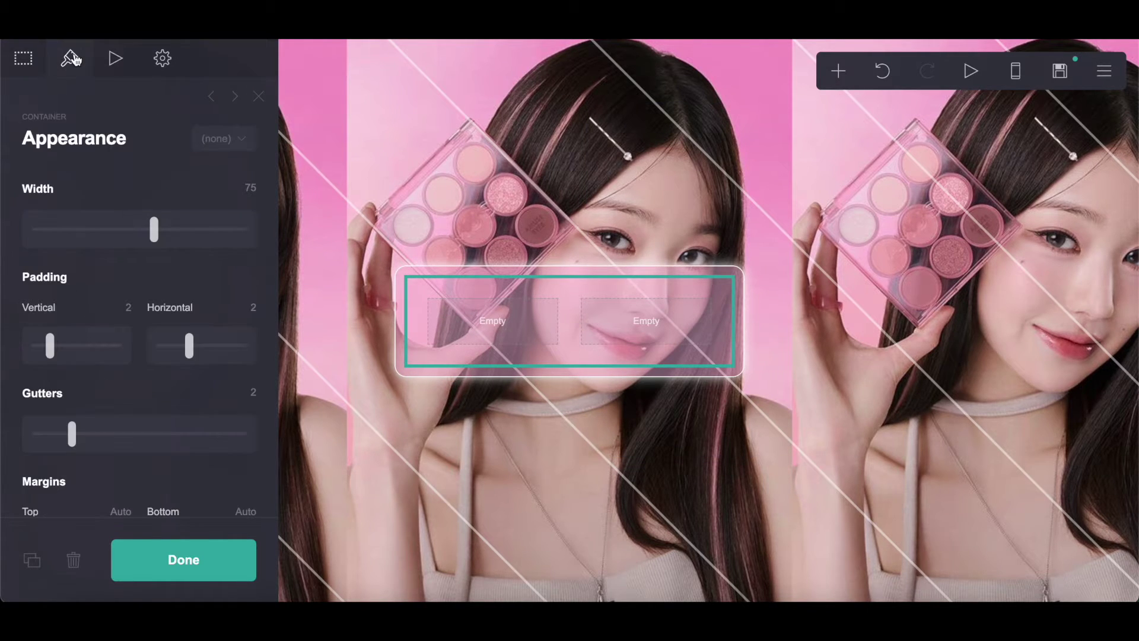
left_click(124, 305)
type("0.5")
left_click(253, 307)
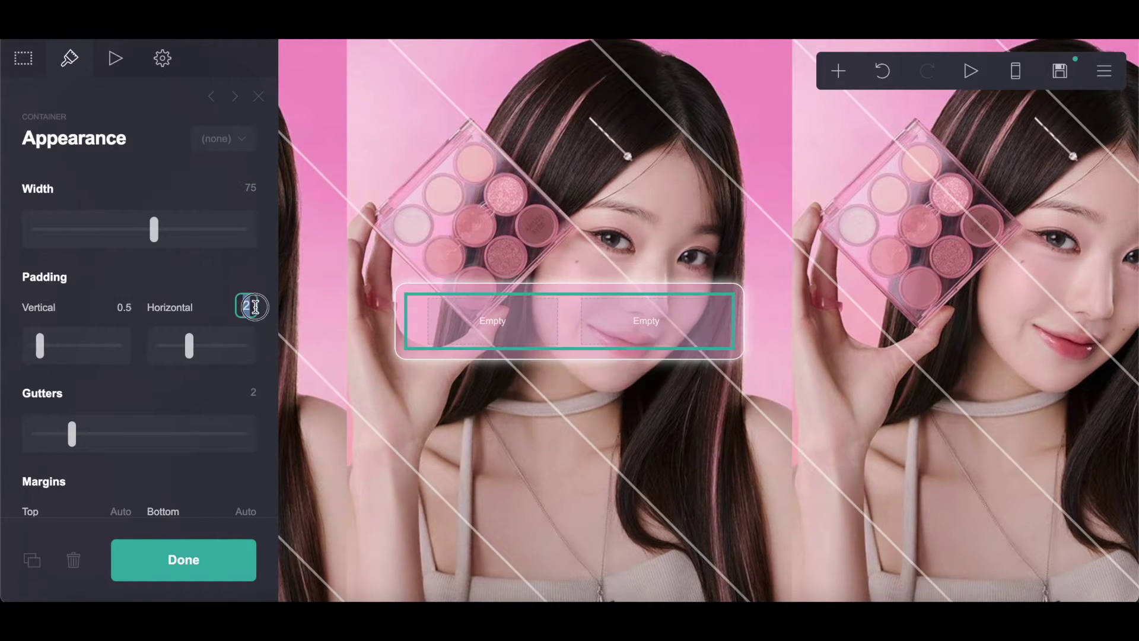
left_click(252, 392)
type("0.5")
key("Return")
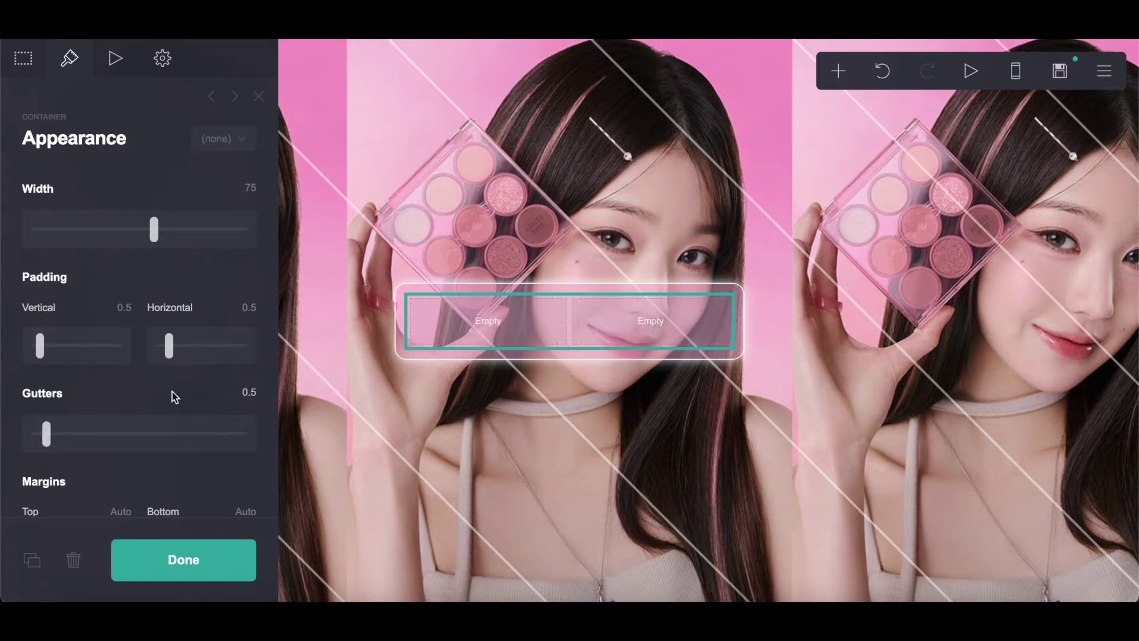
scroll(172, 392, "down", 5)
scroll(193, 414, "down", 10)
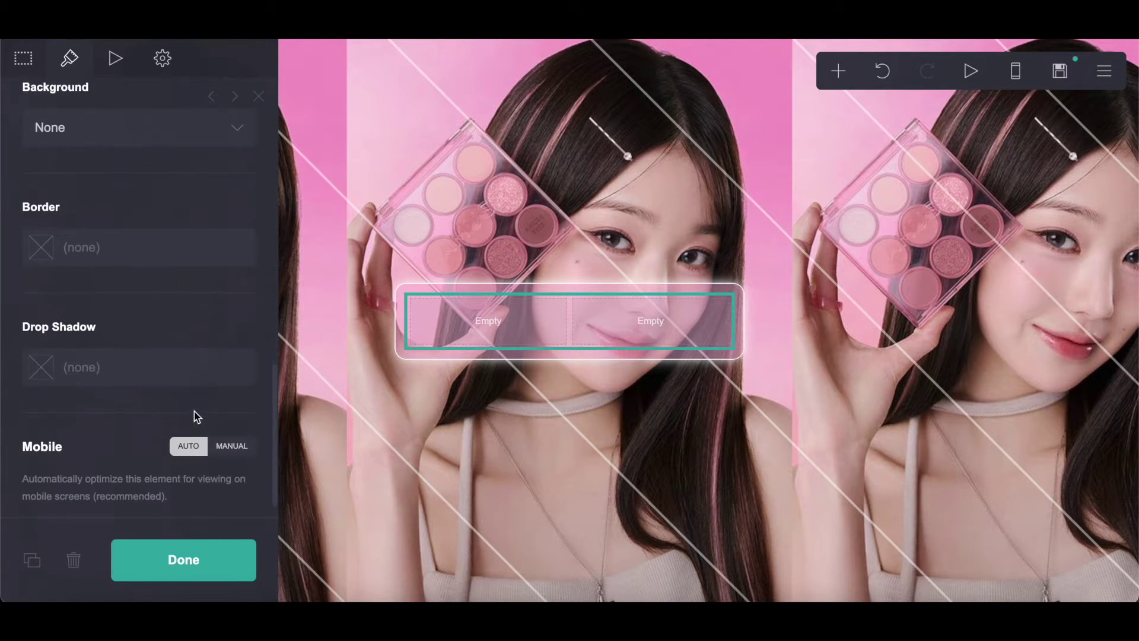
scroll(134, 237, "up", 2)
Step: Give the container a 180° gradient background with a white first stop
left_click(124, 235)
left_click(106, 276)
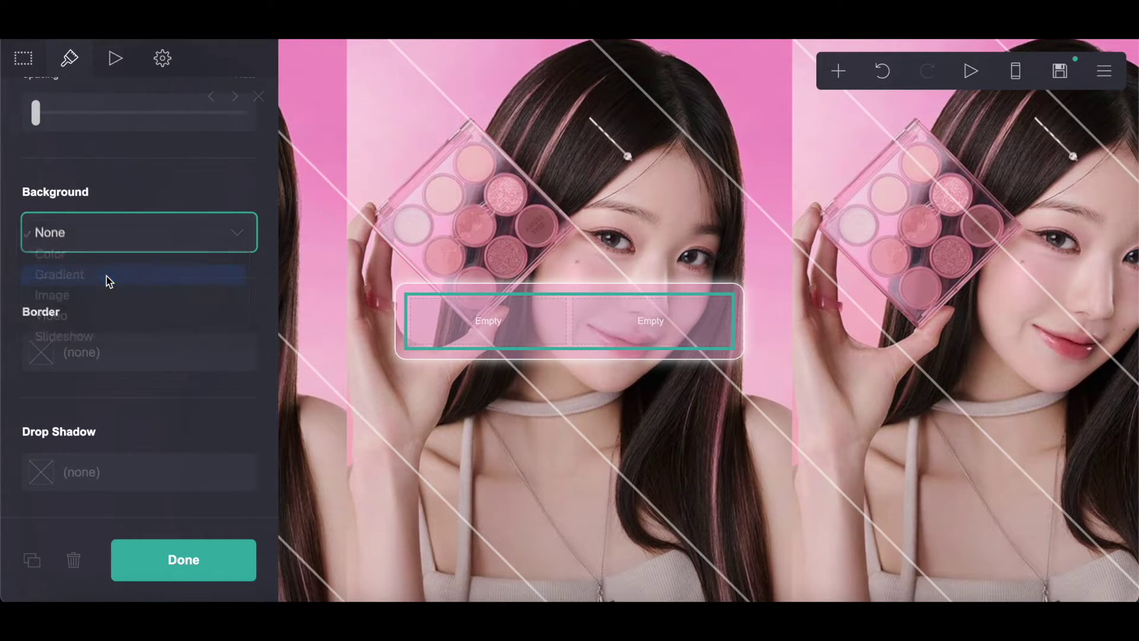
scroll(106, 276, "down", 4)
left_click(247, 383)
type("180")
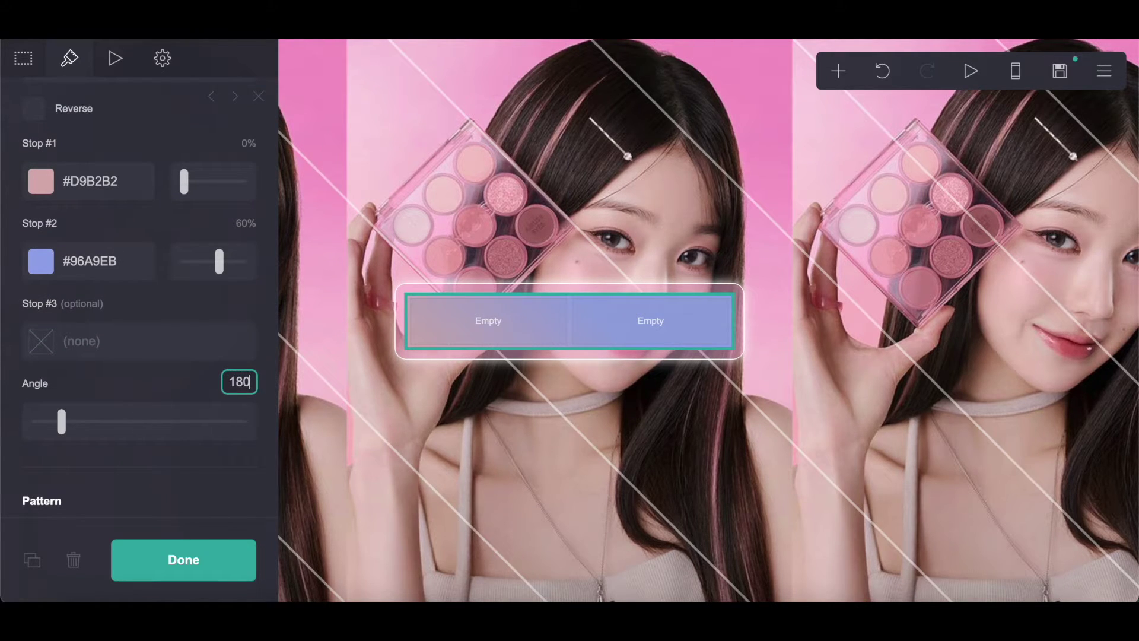
key("Return")
left_click(41, 181)
left_click_drag(114, 246, 89, 131)
left_click(89, 132)
Step: Copy #FF85C9 from the style notes and use it as the second gradient stop
key("alt+Tab")
scroll(466, 374, "down", 1)
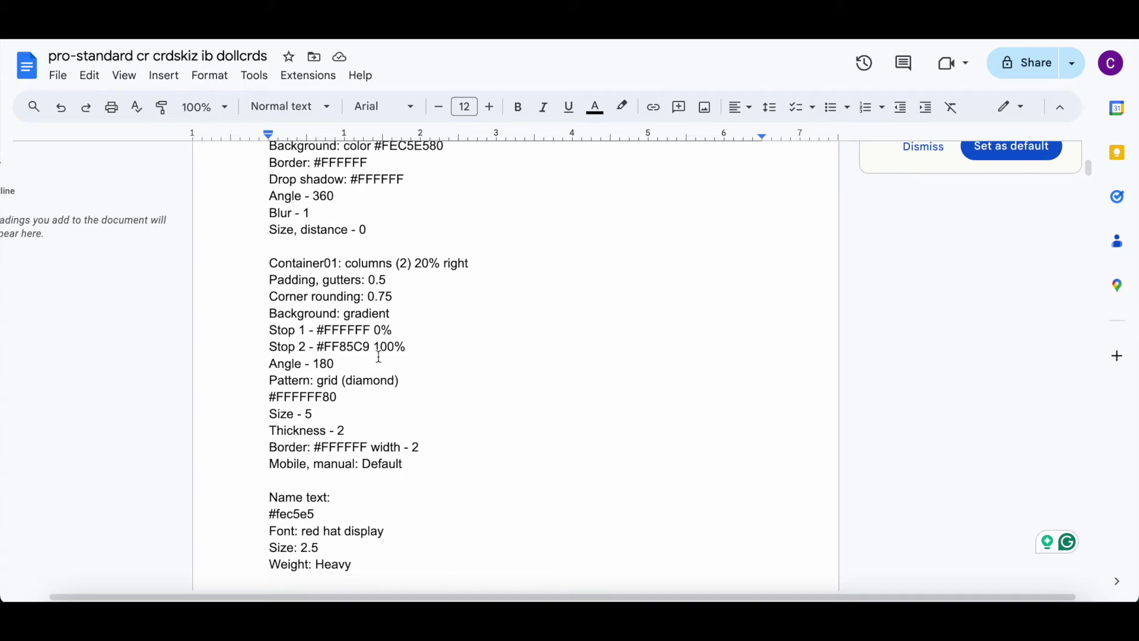
left_click_drag(370, 350, 319, 350)
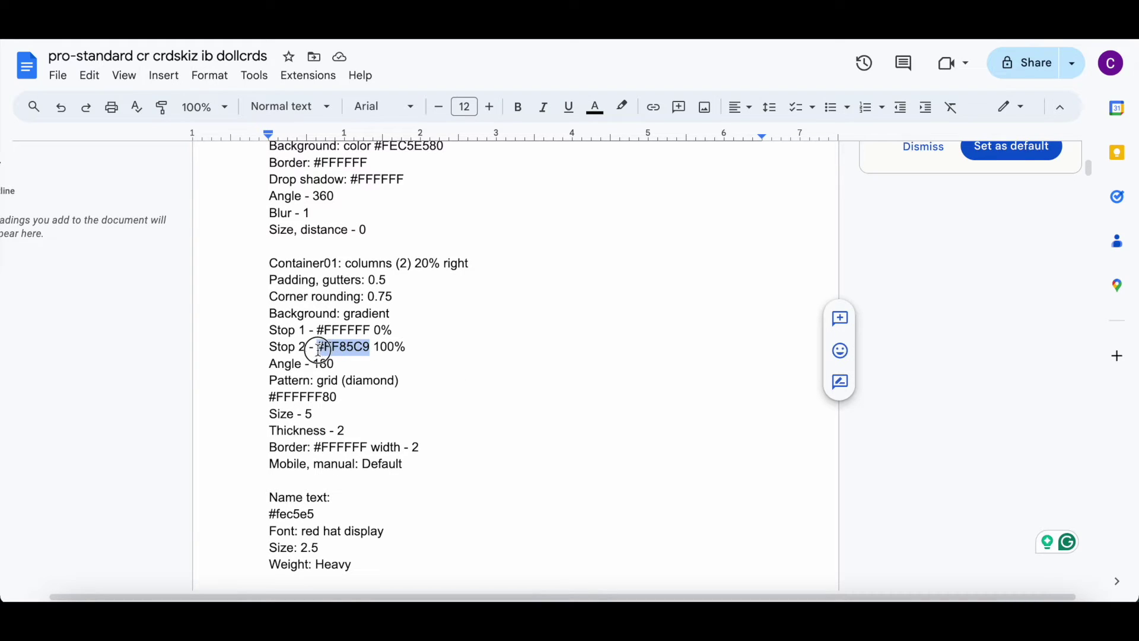
right_click(350, 350)
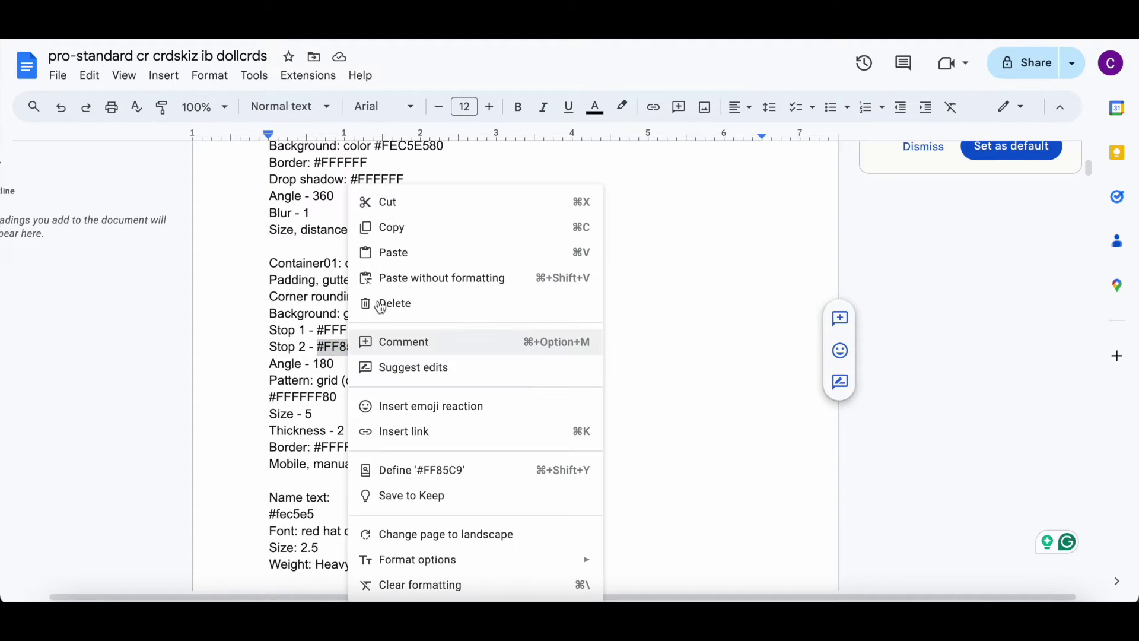
left_click(400, 231)
key("alt+Tab")
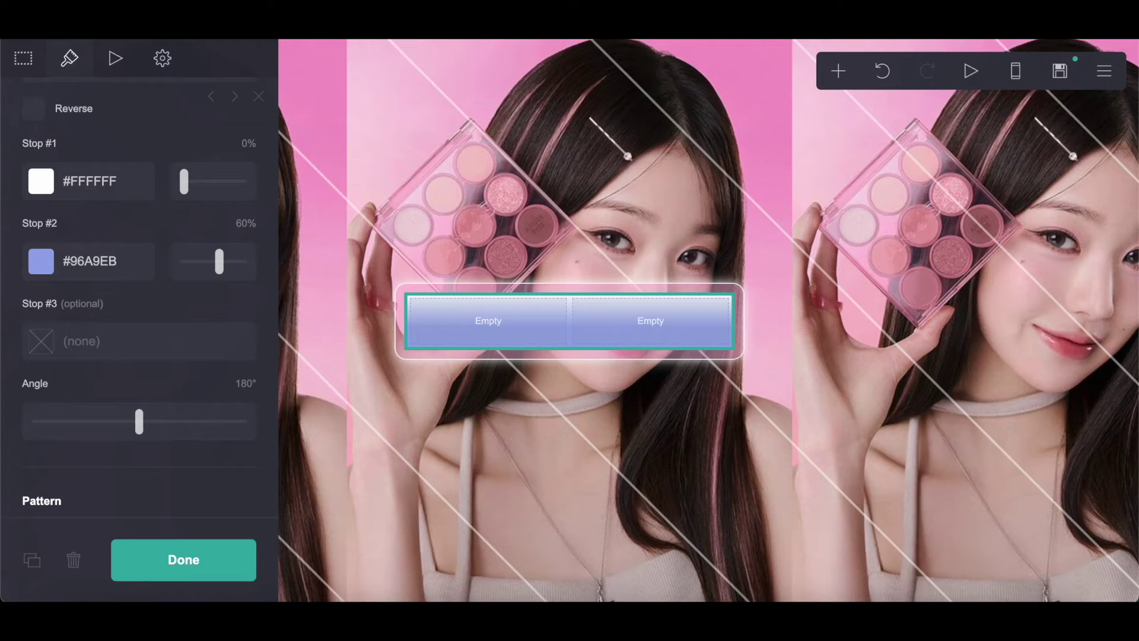
left_click(55, 273)
right_click(178, 259)
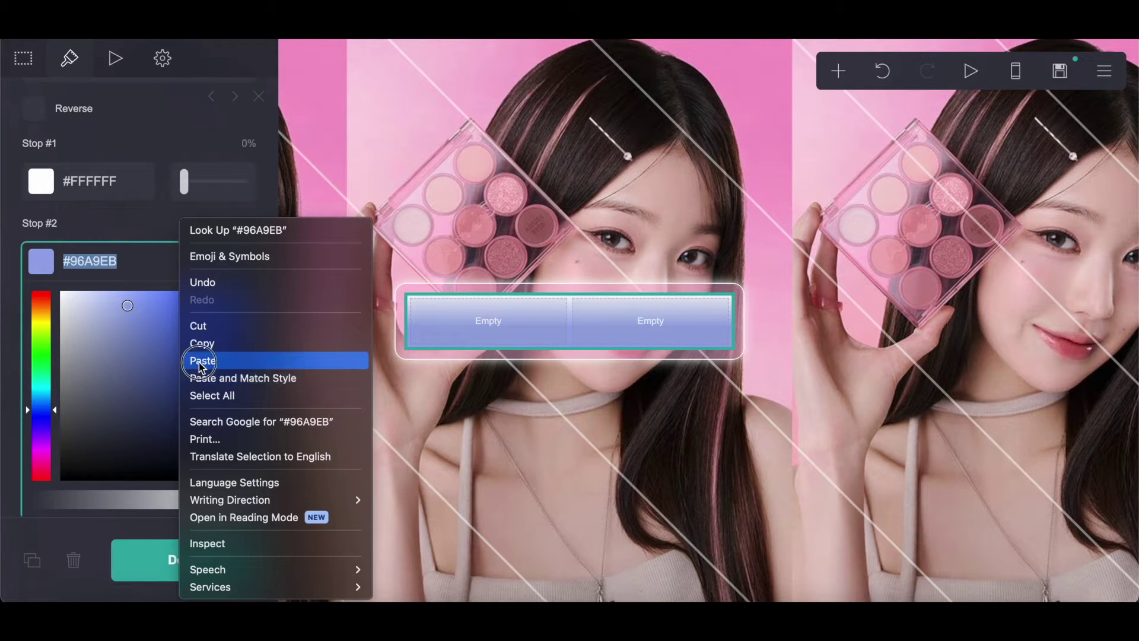
left_click(204, 361)
left_click(102, 232)
left_click_drag(215, 257, 243, 256)
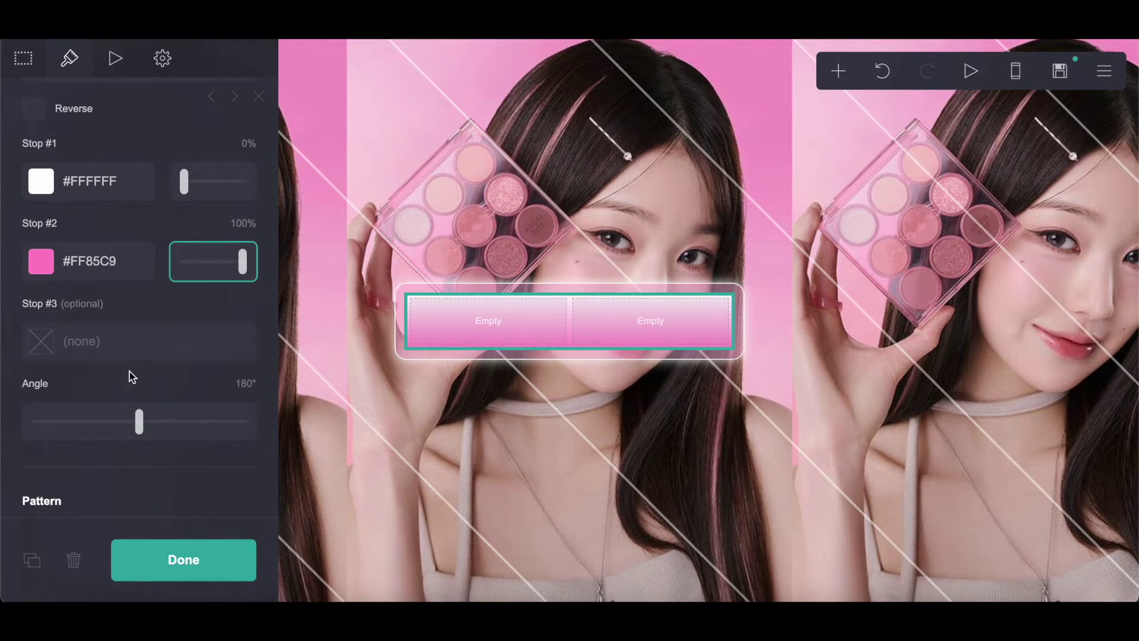
Step: Set the row's mobile layout to Default
scroll(129, 371, "down", 5)
scroll(129, 371, "down", 1)
left_click(235, 468)
scroll(237, 473, "down", 5)
left_click(115, 304)
left_click(115, 302)
Step: Add a white 2-width border and 0.75 corner rounding to the container
scroll(112, 300, "up", 5)
scroll(113, 296, "down", 1)
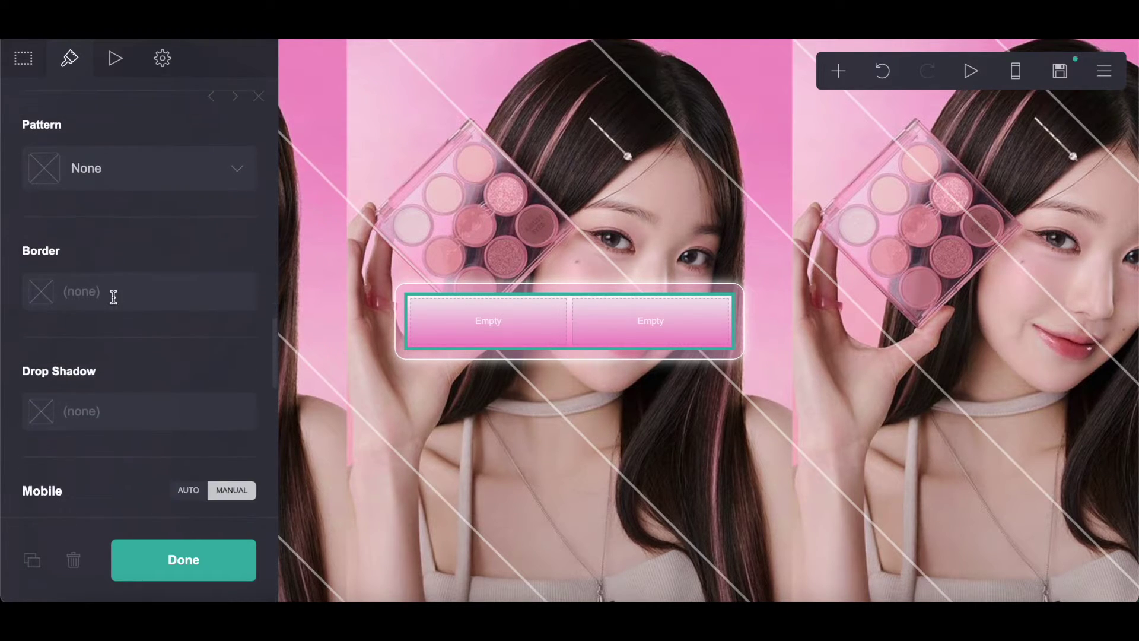
left_click(112, 294)
left_click(102, 361)
left_click(112, 251)
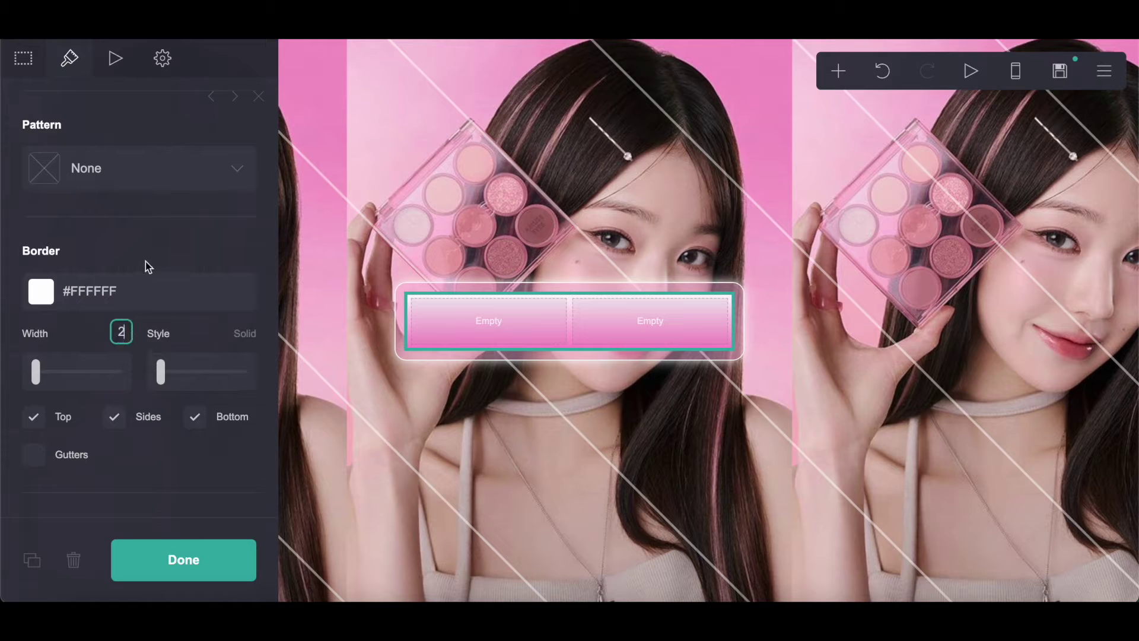
scroll(148, 268, "up", 10)
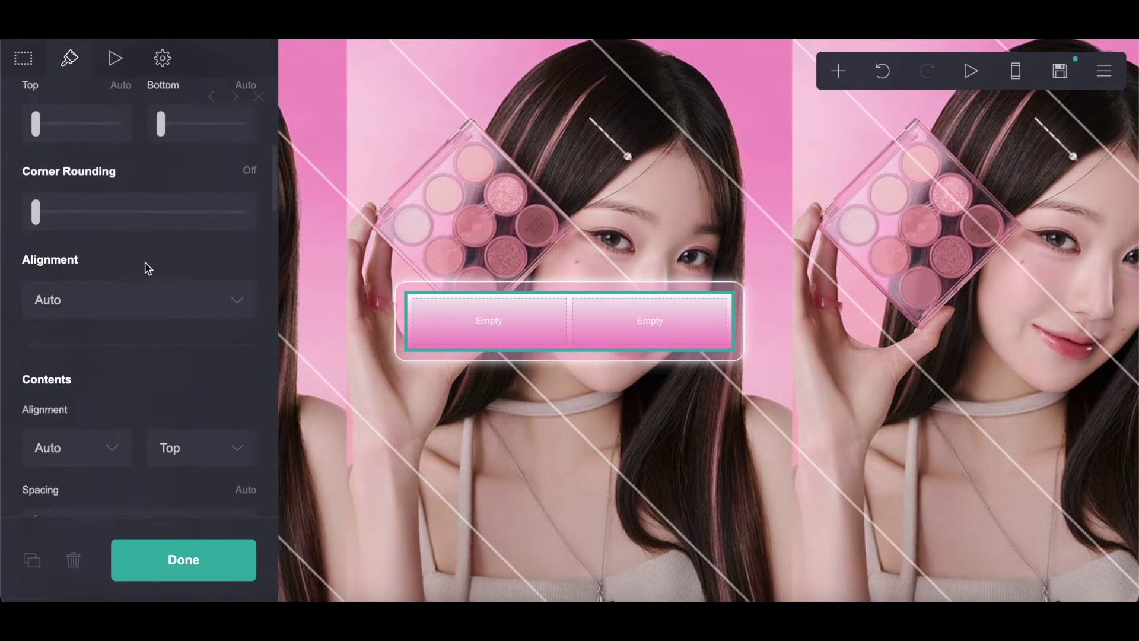
left_click(247, 190)
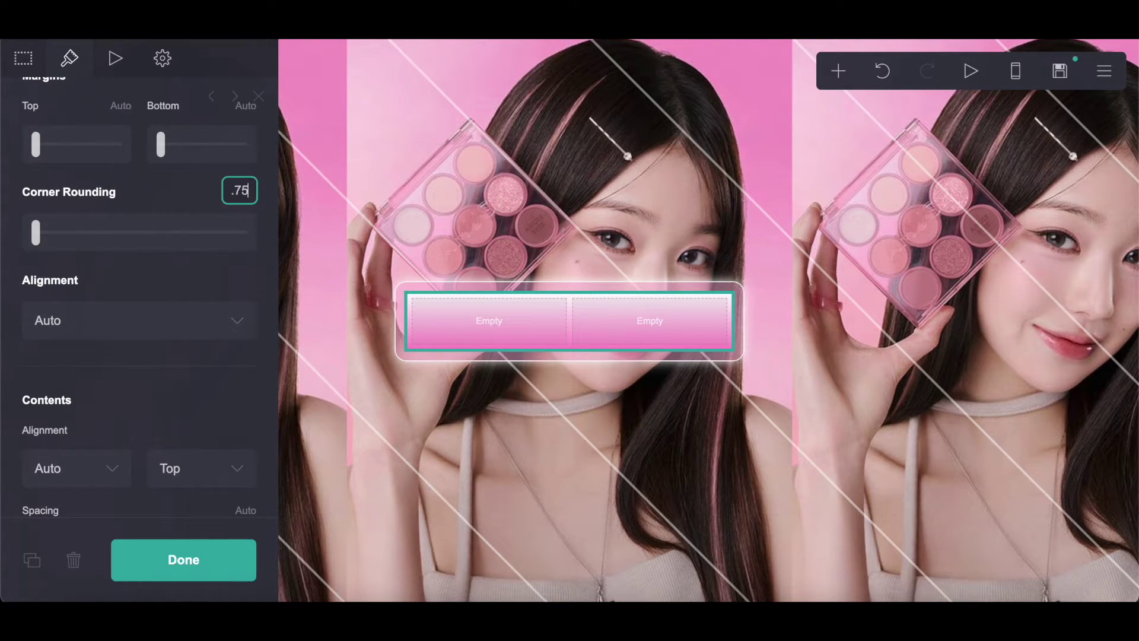
type(".75")
key("Return")
Step: Apply the Grid (Diamond) background pattern to the container
scroll(129, 387, "down", 10)
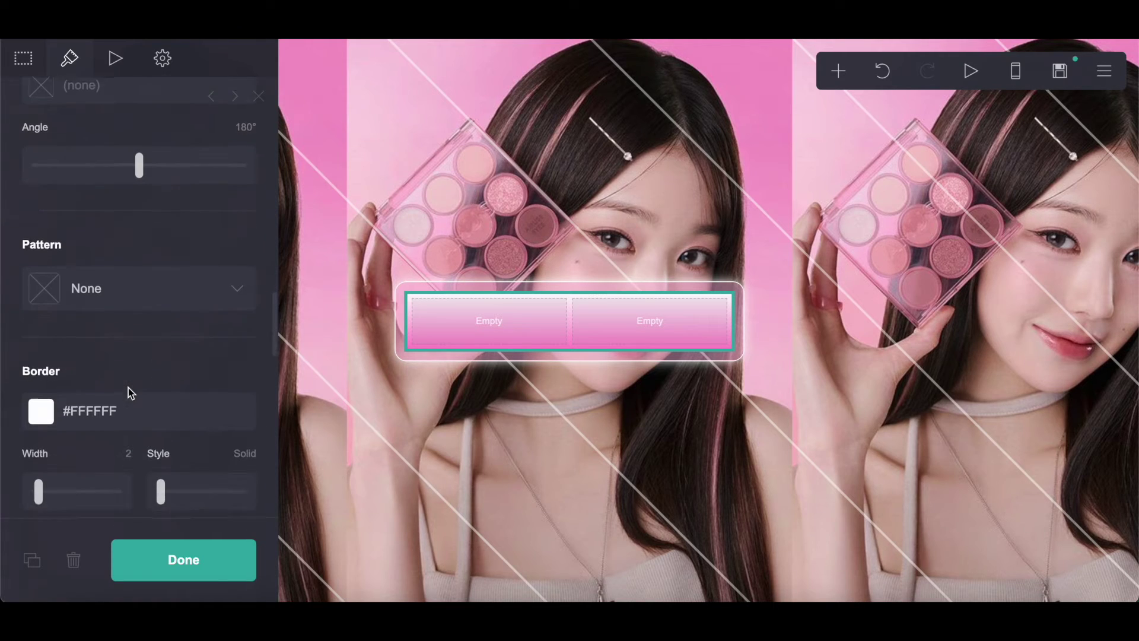
left_click(116, 180)
scroll(115, 333, "down", 8)
scroll(115, 332, "down", 15)
scroll(115, 332, "down", 5)
scroll(115, 332, "up", 3)
left_click(198, 247)
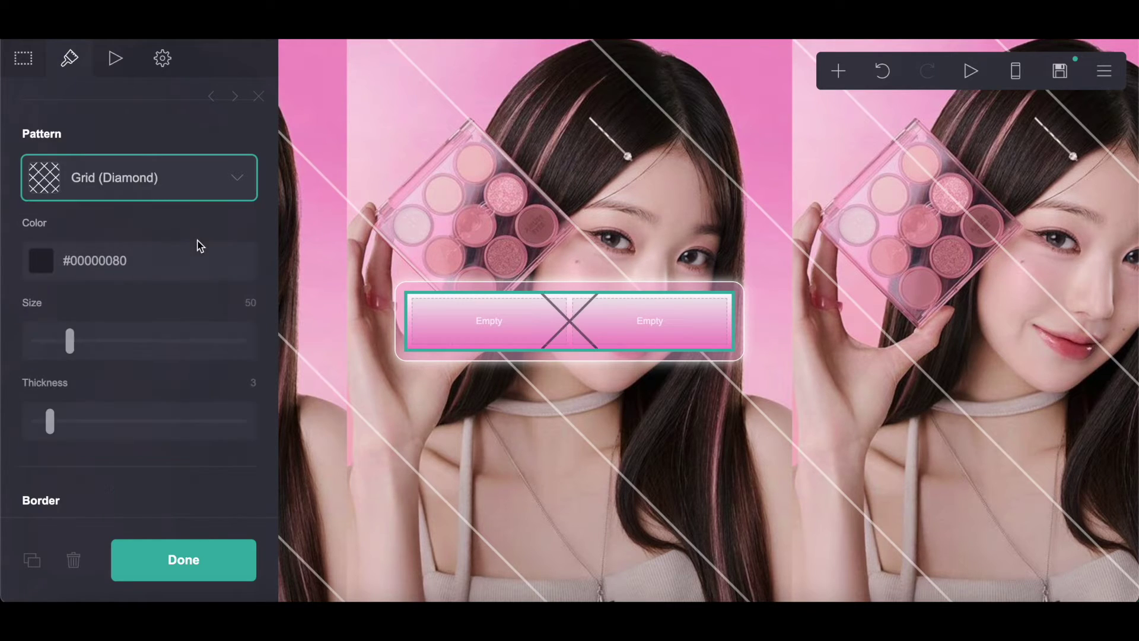
Step: Set the diamond grid pattern's size to 5 and thickness to 2
key("alt+Tab")
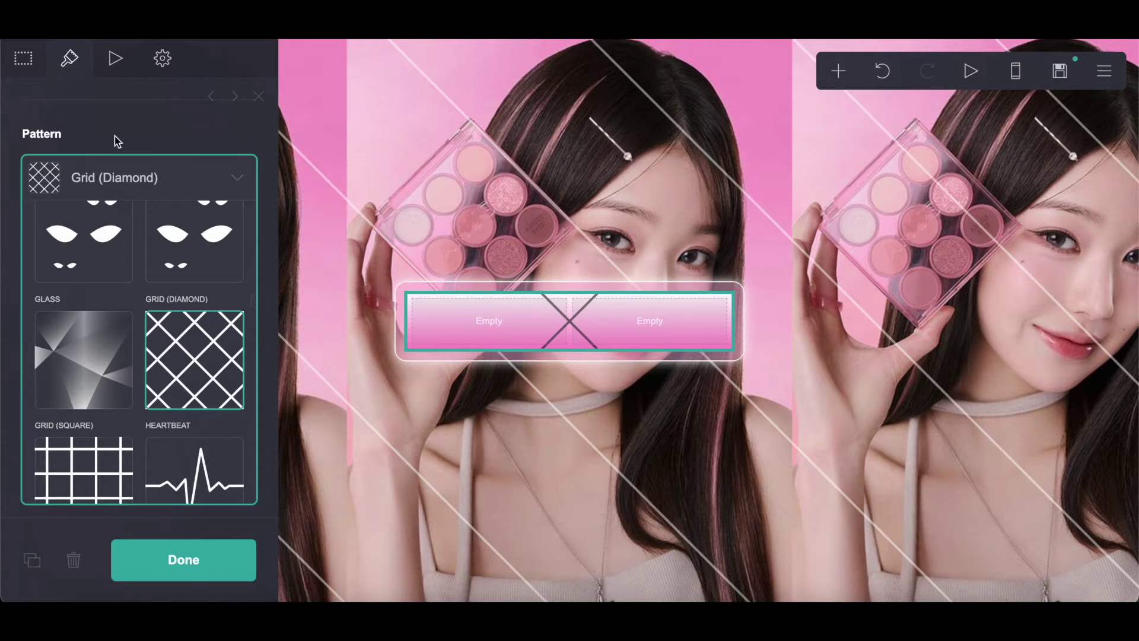
left_click(115, 136)
double_click(251, 302)
type("5")
double_click(253, 382)
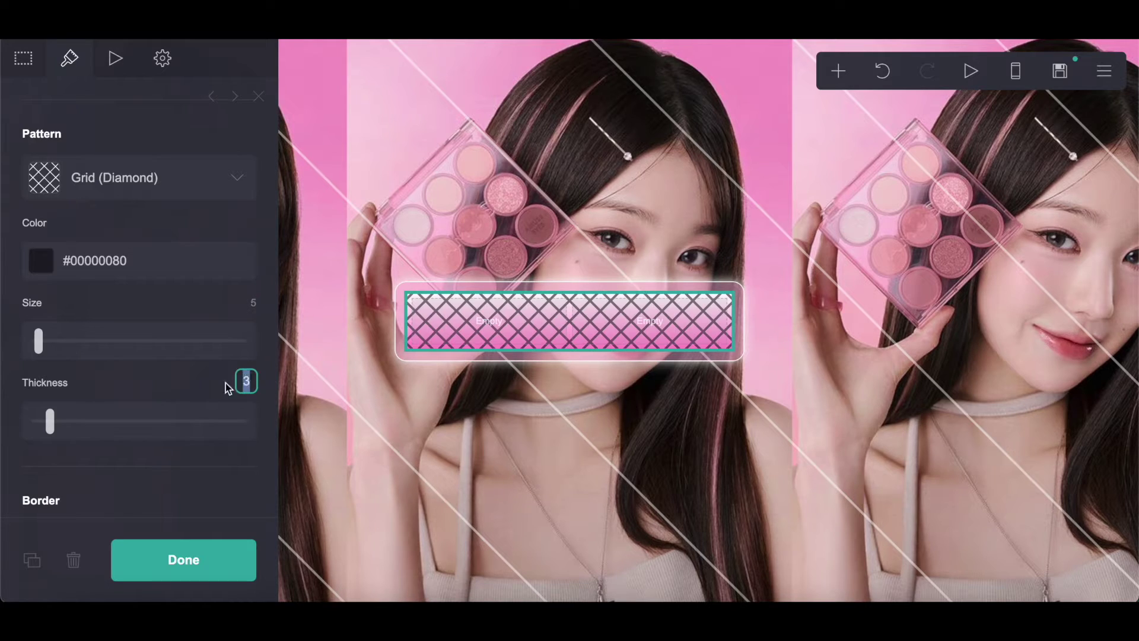
type("2")
key("Return")
Step: Make the grid pattern colour translucent white #FFFFFF80, then check the notes
left_click(177, 267)
left_click_drag(145, 350, 3, 205)
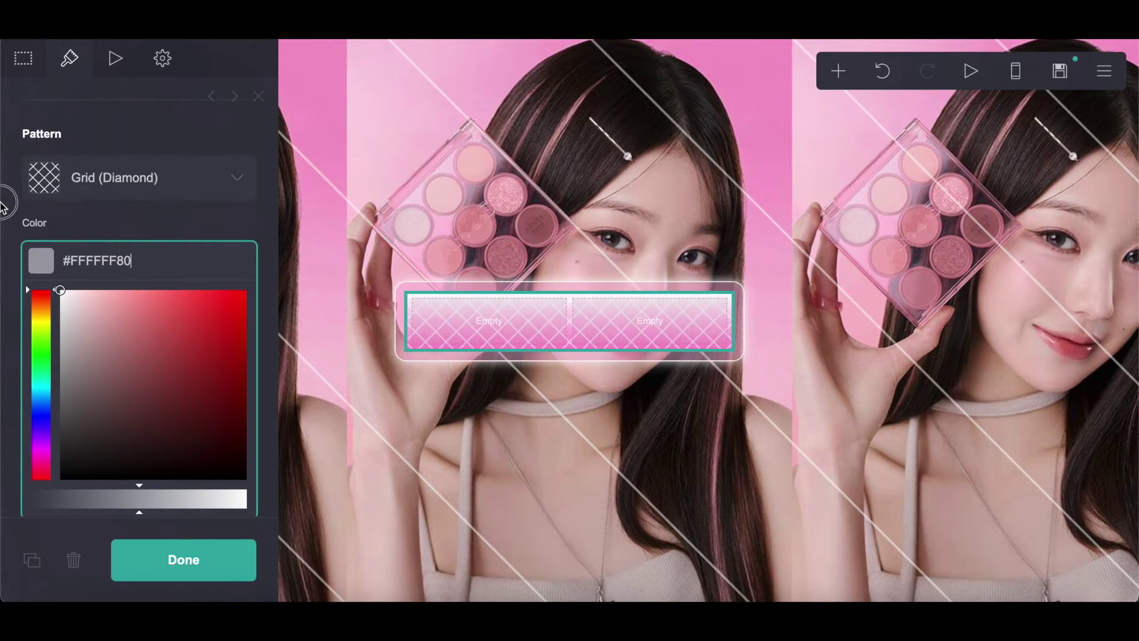
key("alt+Tab")
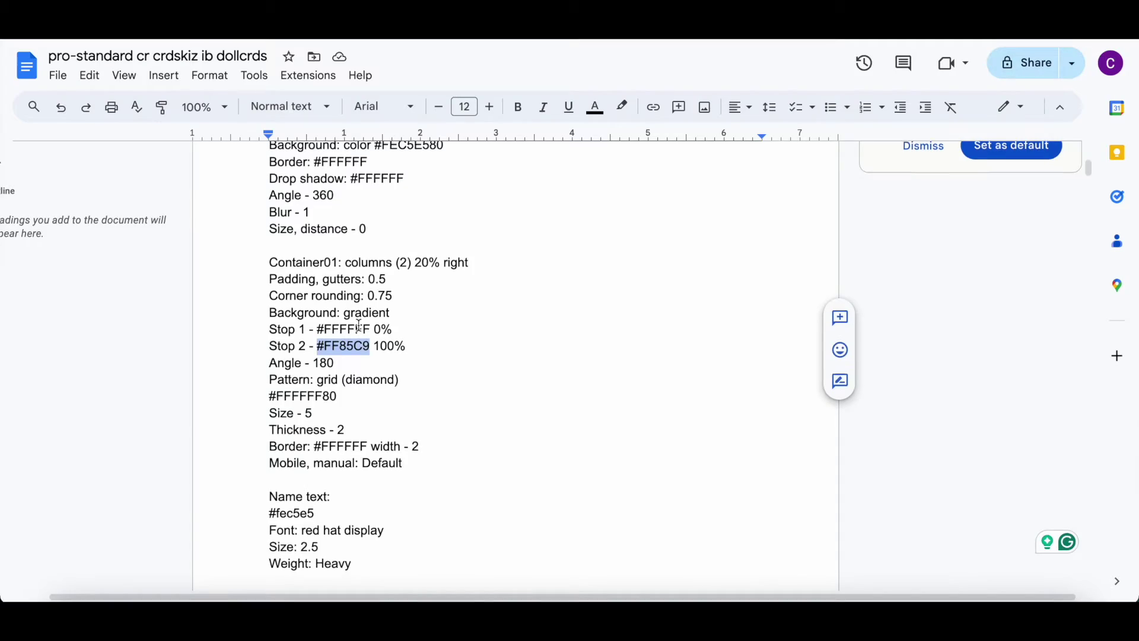
scroll(516, 297, "down", 3)
Step: Add a new text element to the left column reading 'Lindley!'
key("alt+Tab")
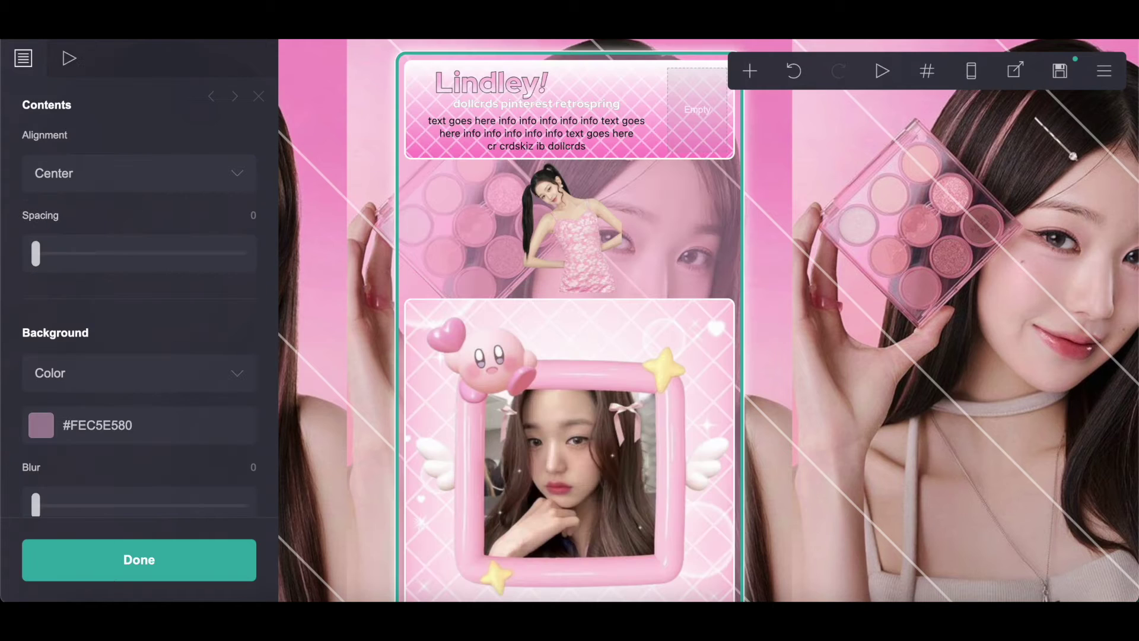
left_click(501, 88)
left_click(23, 58)
left_click(119, 185)
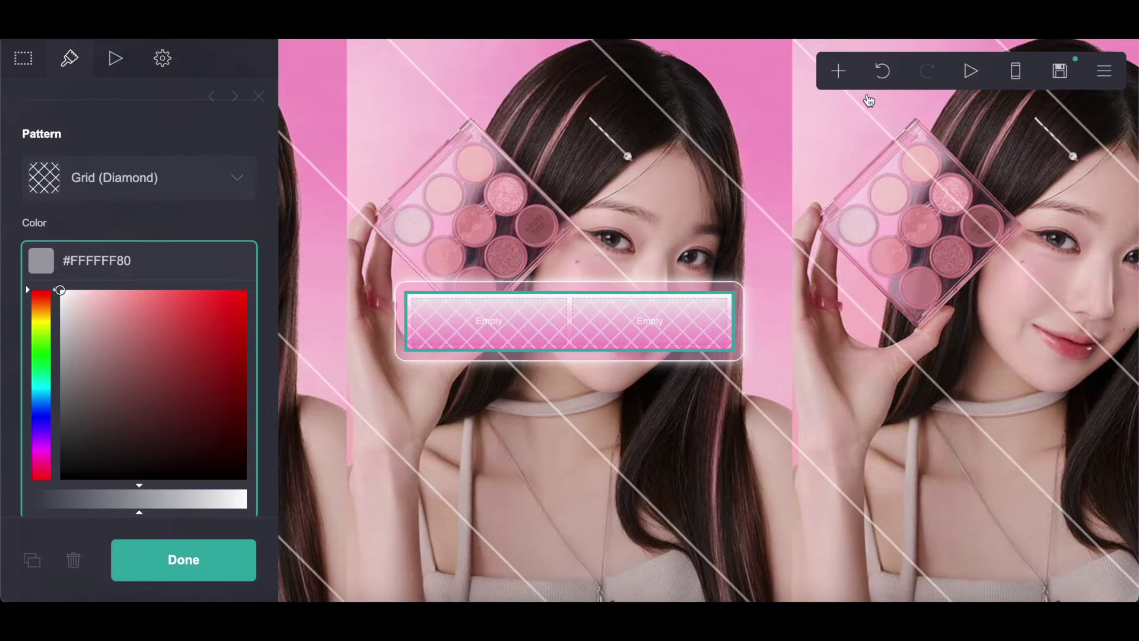
left_click(839, 71)
left_click(656, 97)
left_click(77, 194)
left_click_drag(77, 194, 3, 191)
type("Lindle")
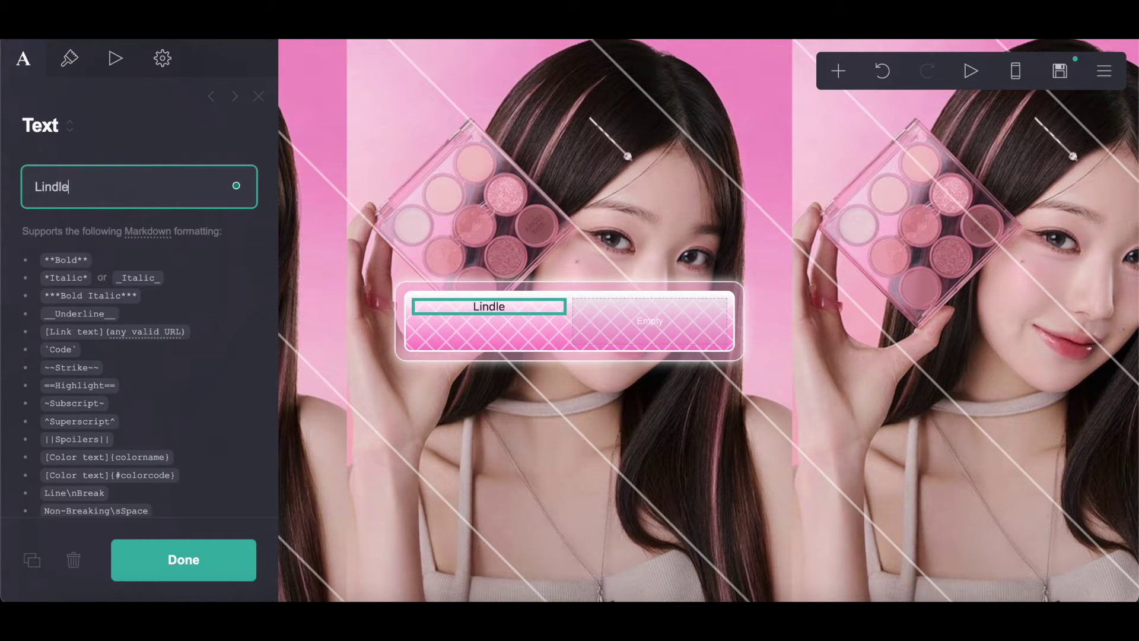
type("t*")
key("BackSpace")
key("BackSpace")
type("y*!")
Step: Set the heading's text colour to #FEC5E5
left_click(74, 66)
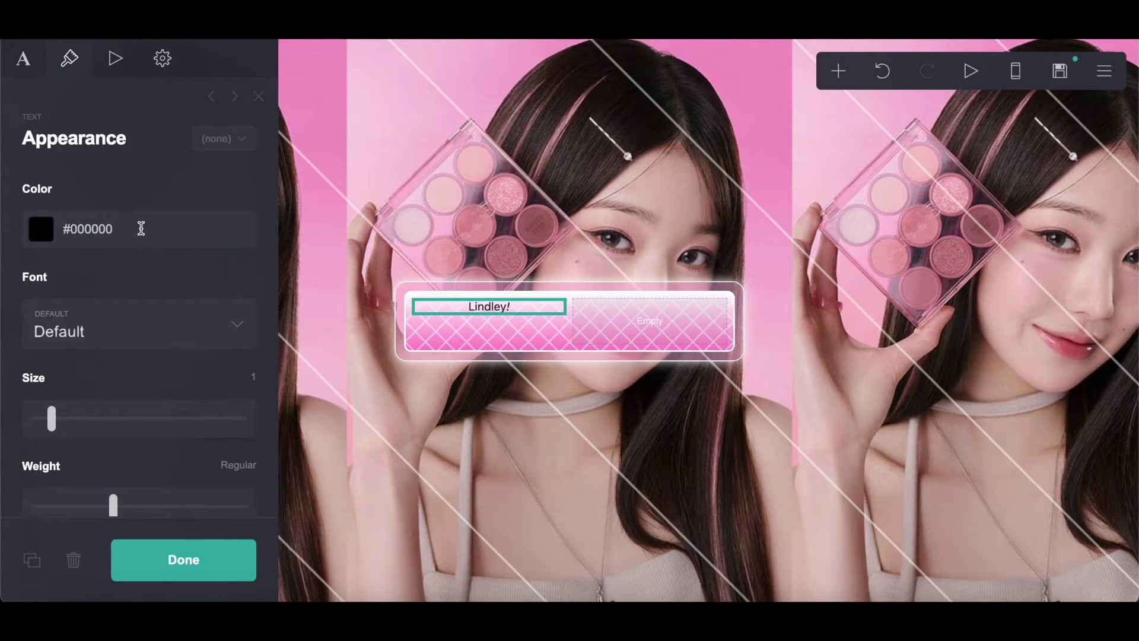
left_click_drag(70, 234, 246, 231)
type("FEC5E5")
left_click(219, 188)
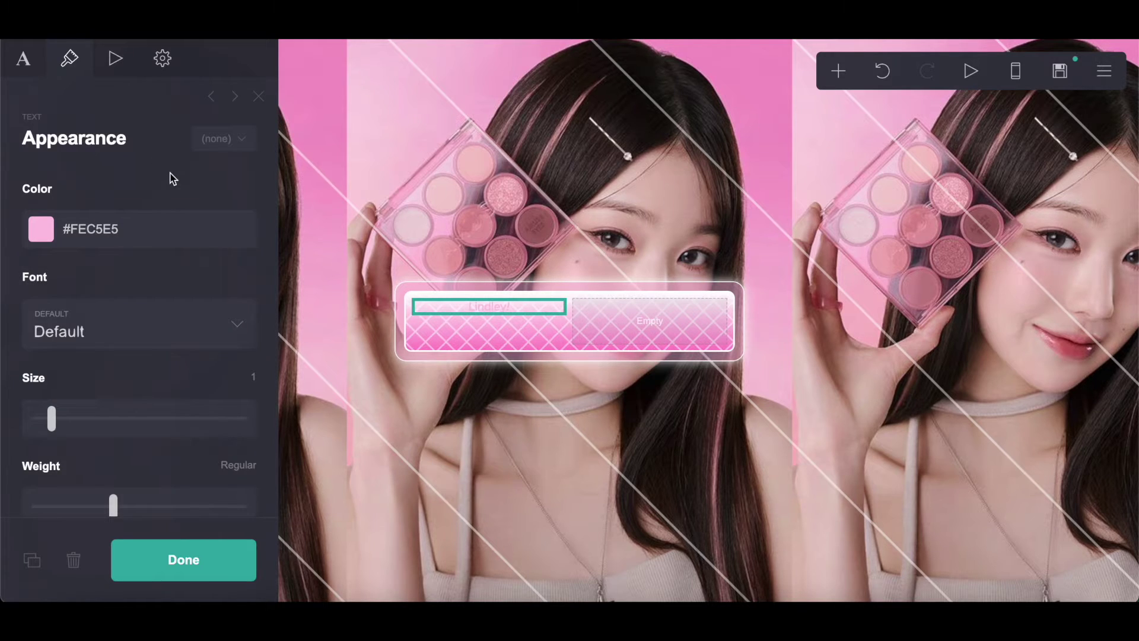
Step: Set the heading font to Red Hat Display with text size 2.5
left_click(178, 323)
left_click_drag(249, 240, 246, 417)
scroll(211, 332, "down", 5)
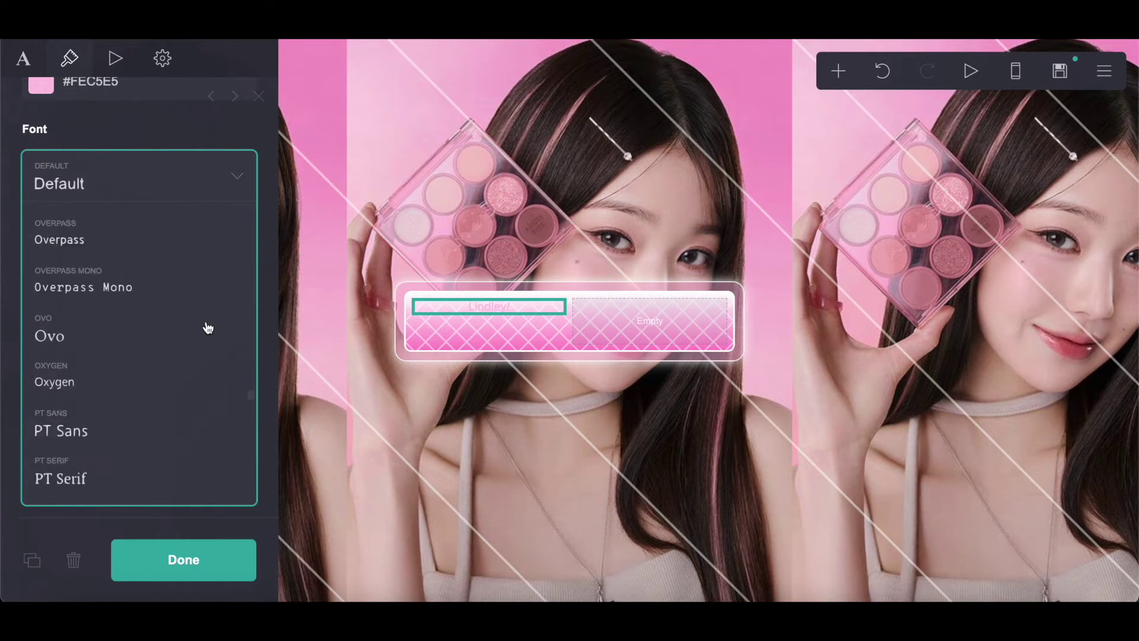
scroll(207, 328, "up", 6)
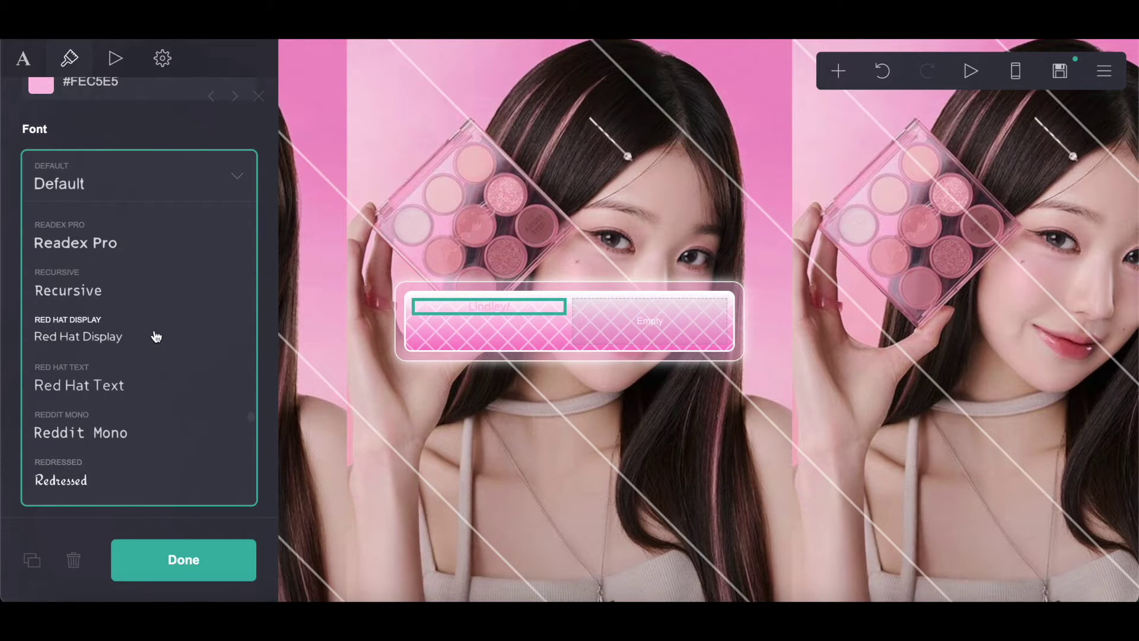
left_click(154, 334)
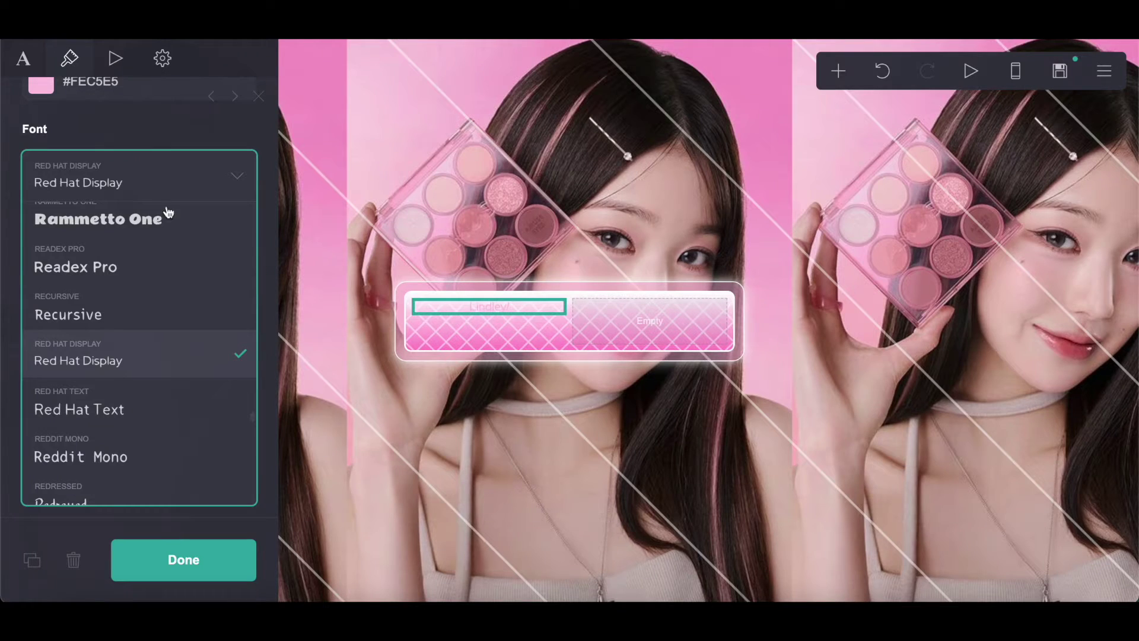
left_click(121, 168)
left_click(254, 229)
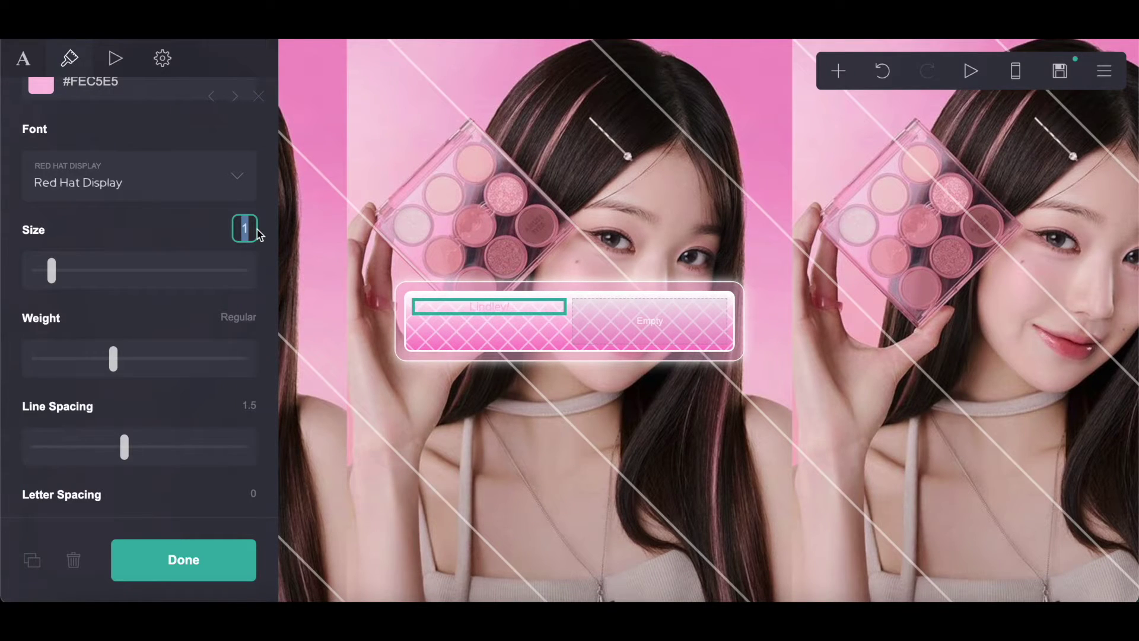
key("Return")
Step: Set the heading's line spacing to 1 and indent all lines by 2
left_click(250, 405)
type("1")
key("Return")
left_click(117, 354)
left_click_drag(117, 355, 283, 355)
scroll(175, 321, "down", 3)
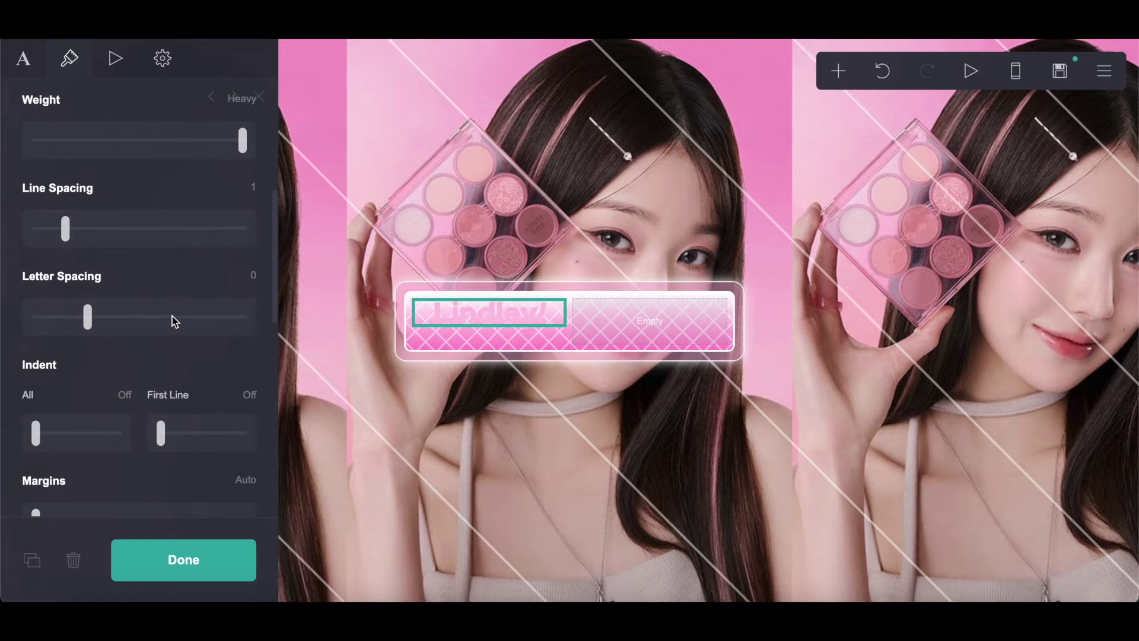
left_click(125, 394)
type("2")
key("Return")
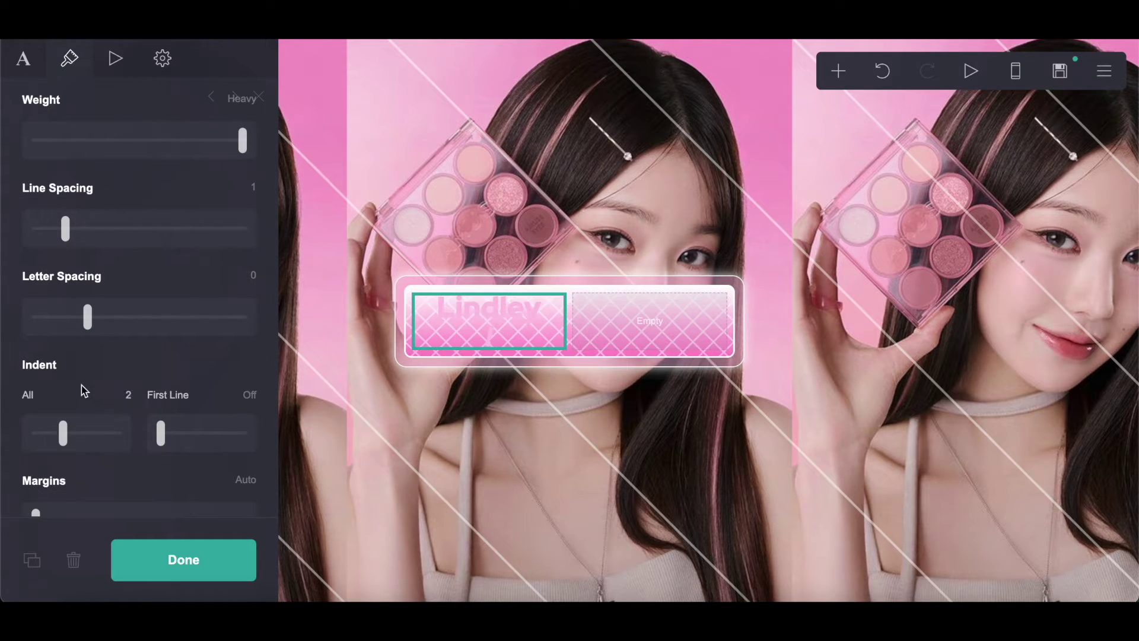
Step: Left-align the Lindley! heading text
scroll(83, 390, "down", 3)
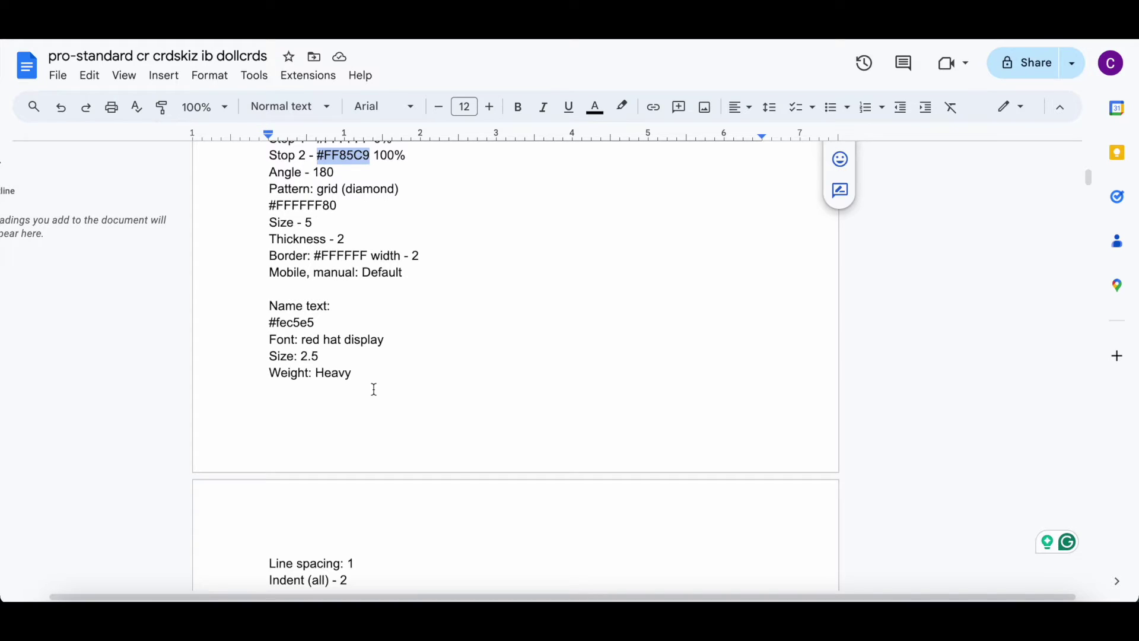
scroll(373, 389, "down", 5)
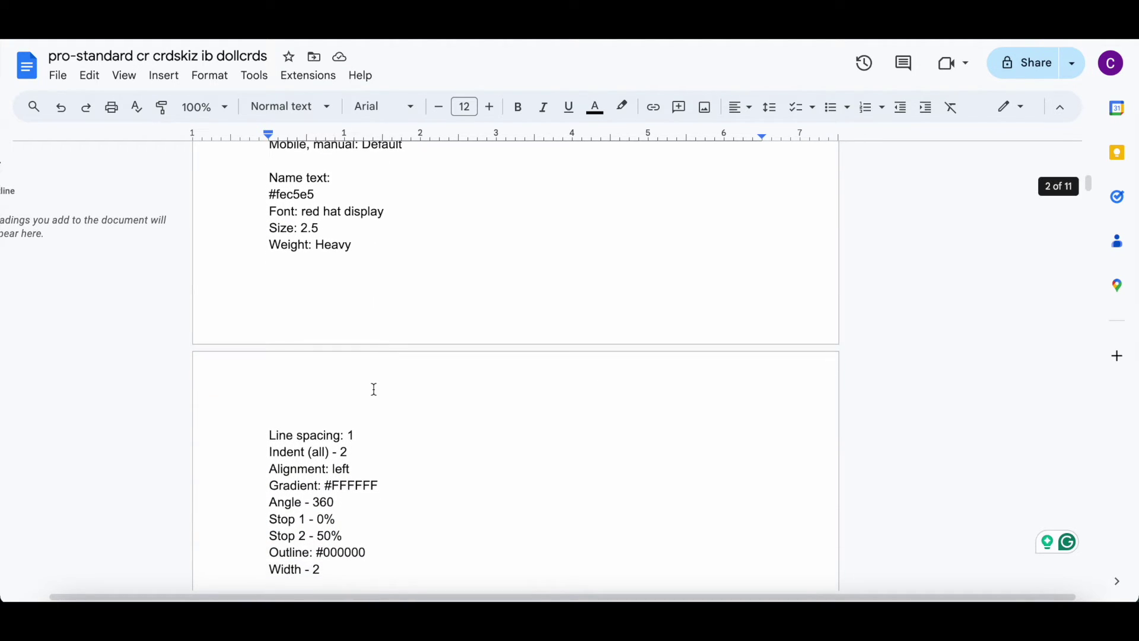
scroll(374, 389, "down", 2)
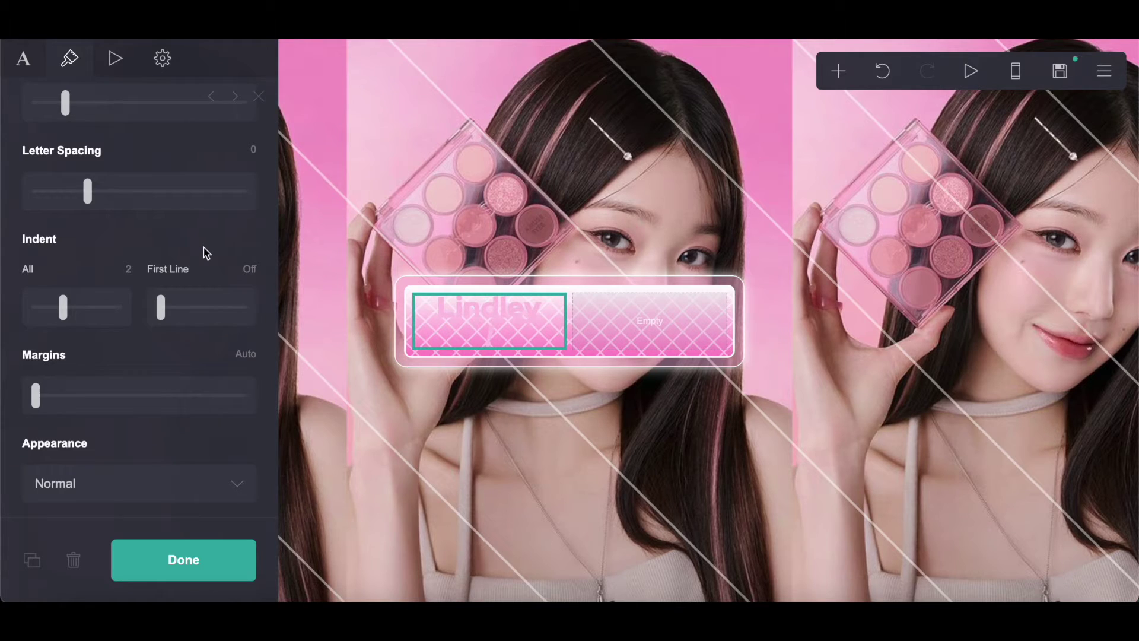
scroll(204, 248, "down", 3)
left_click(76, 409)
left_click(76, 431)
Step: Add a white text gradient with its second stop at 50%
scroll(74, 427, "down", 3)
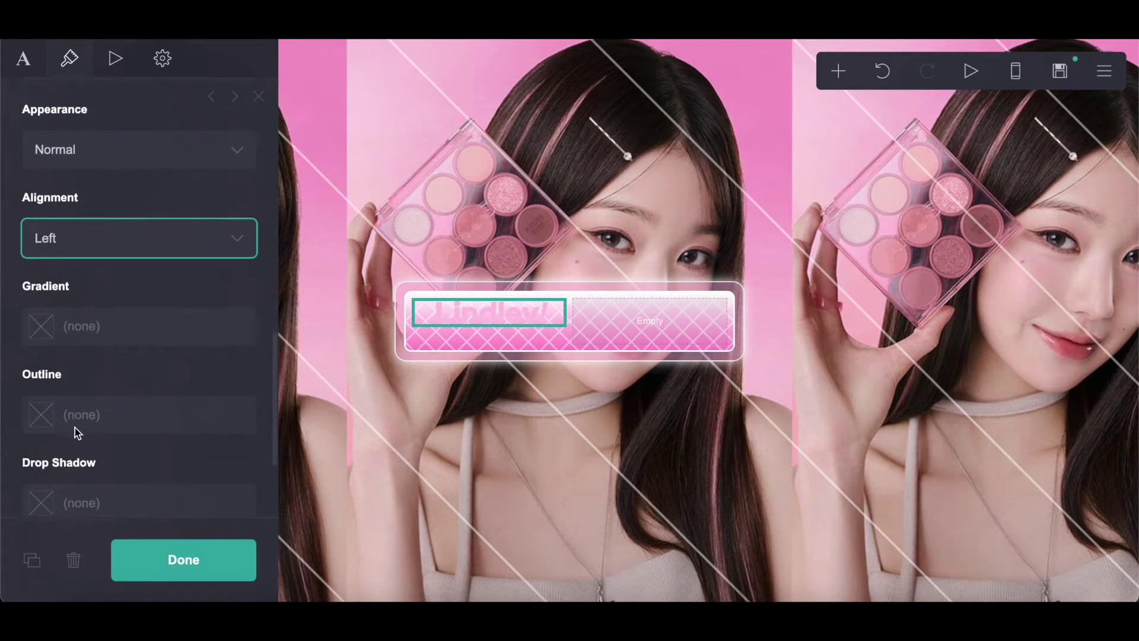
left_click(115, 321)
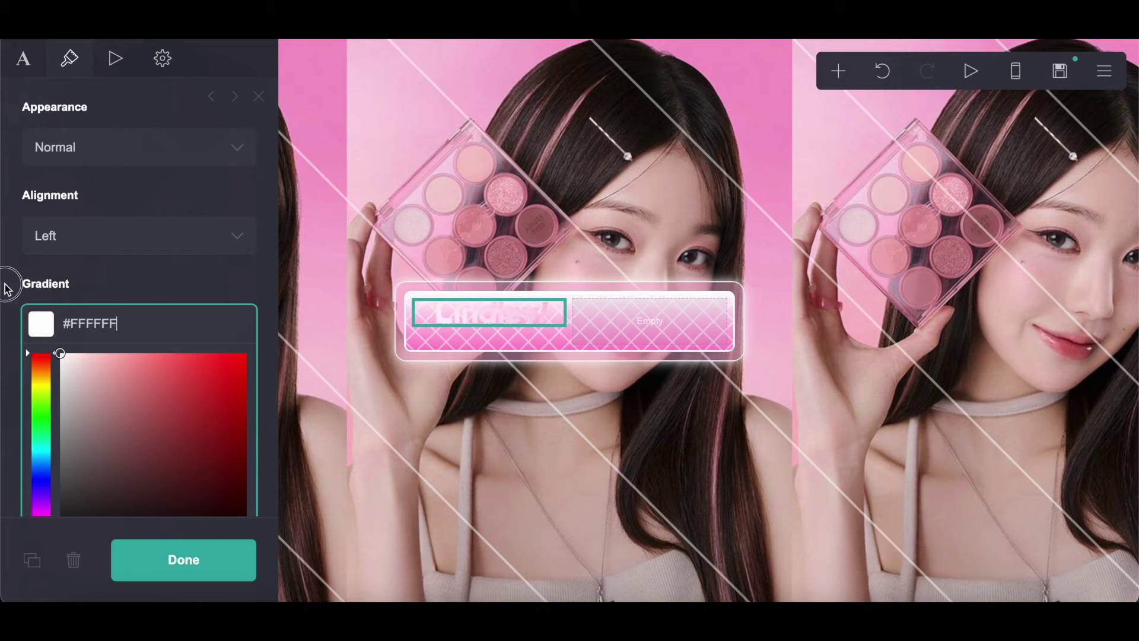
left_click(115, 289)
scroll(119, 275, "down", 2)
left_click_drag(61, 281, 308, 280)
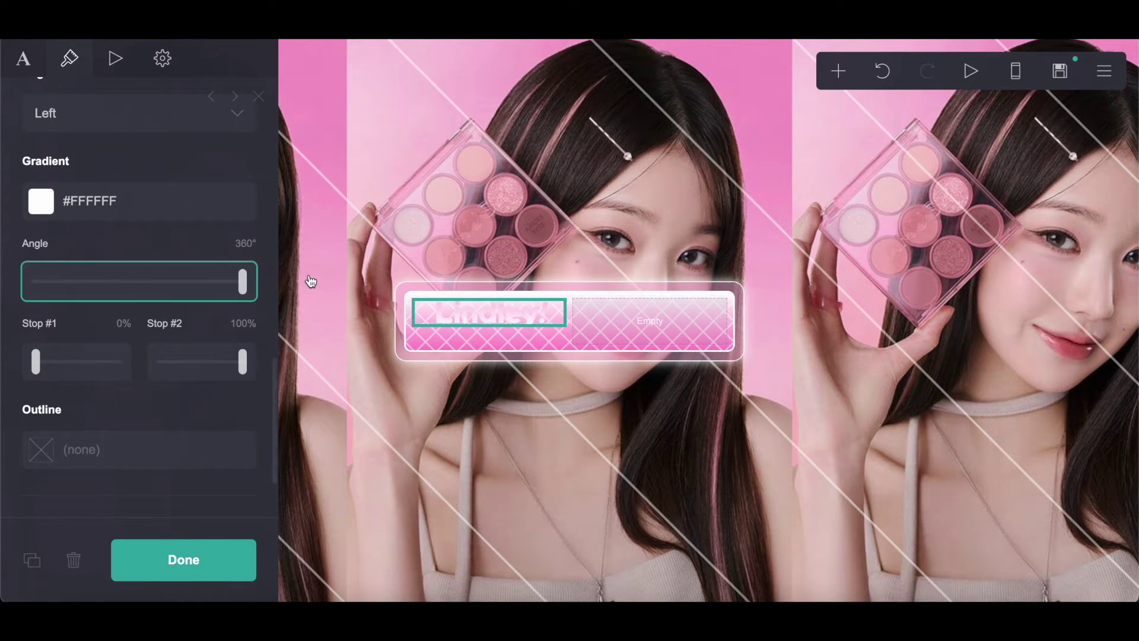
left_click(240, 325)
key("Return")
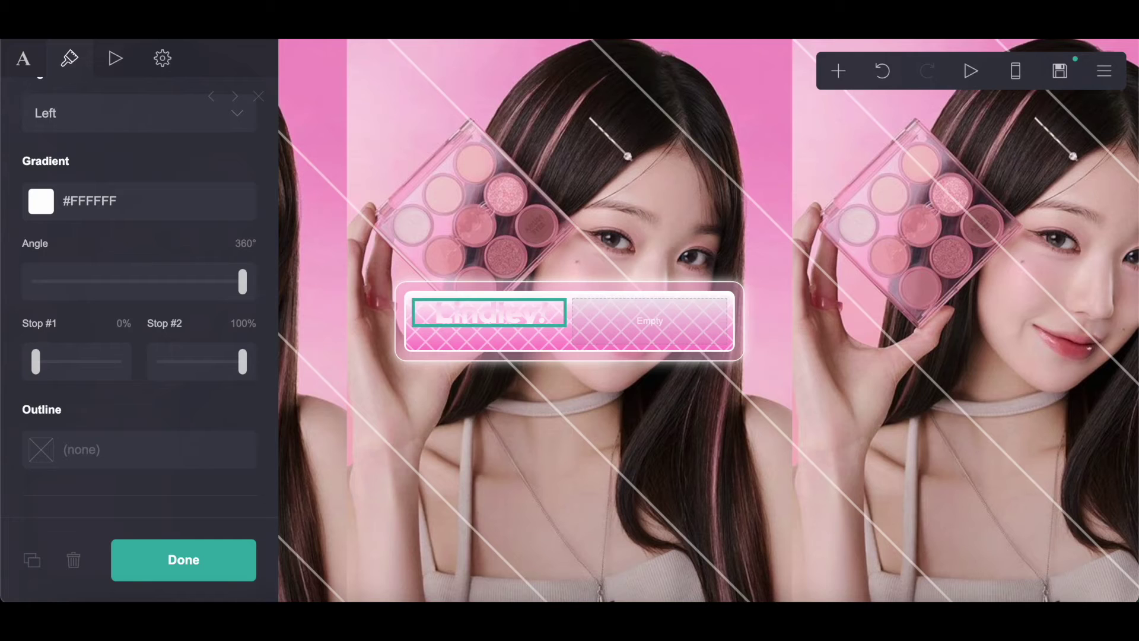
left_click(243, 324)
type("50")
key("Return")
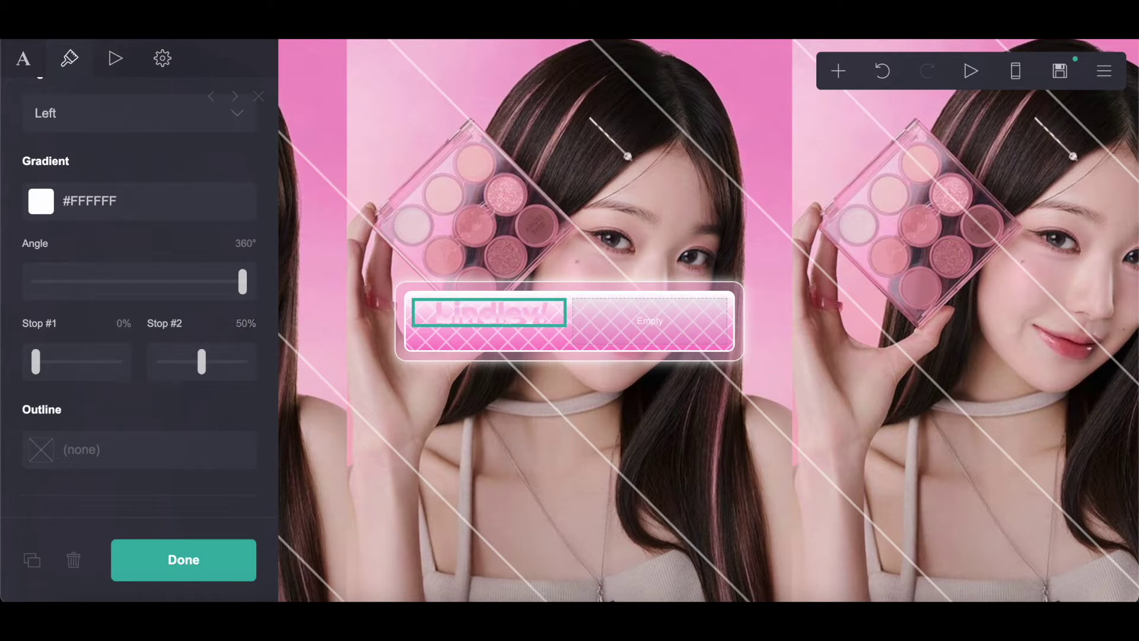
Step: Give the heading a black #000000 outline
scroll(121, 369, "down", 2)
left_click(114, 342)
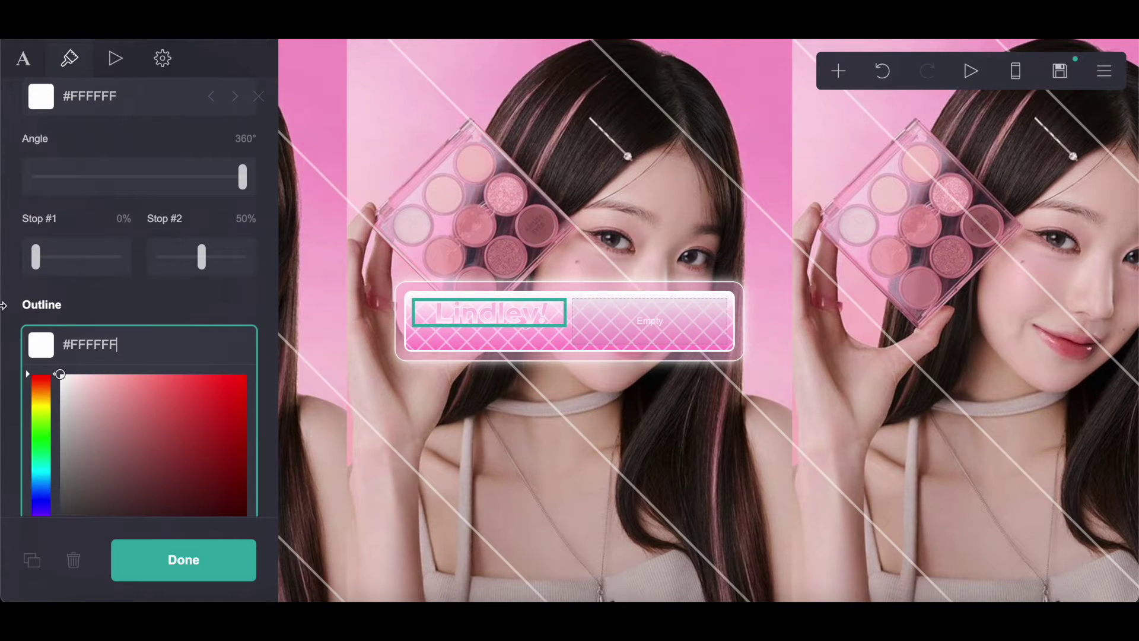
key("ctrl+a")
type("#000000")
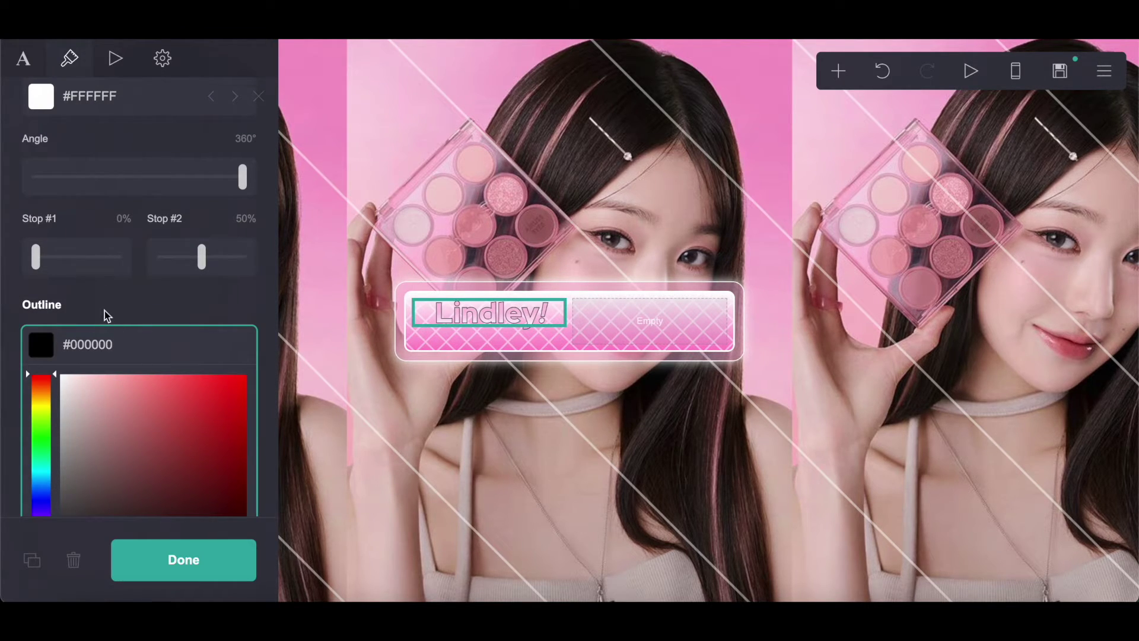
scroll(108, 315, "down", 2)
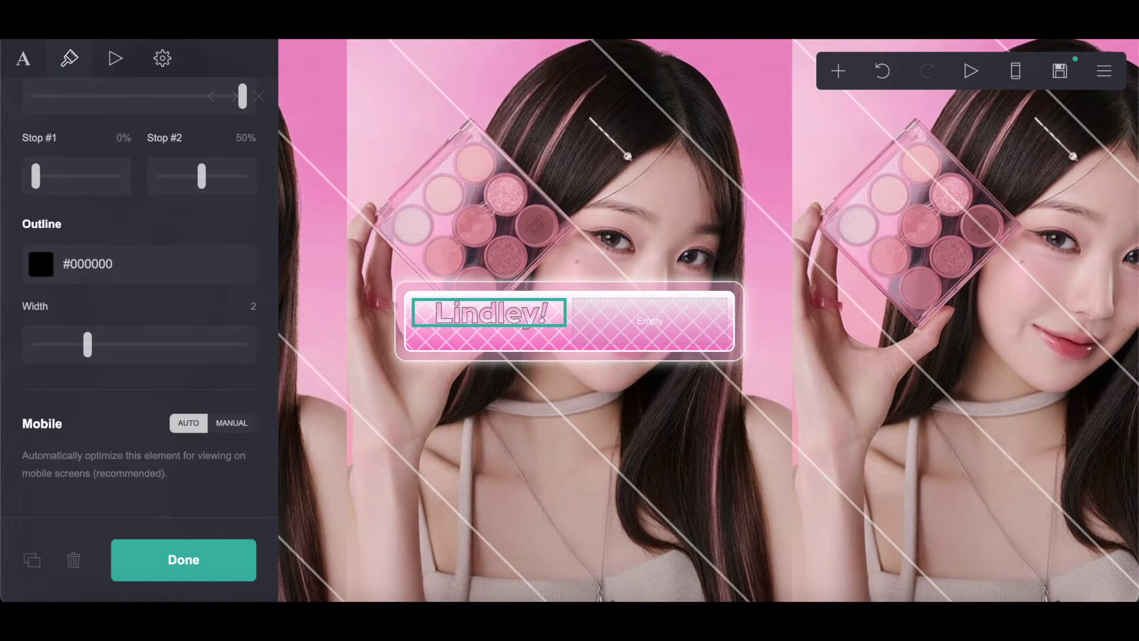
scroll(232, 188, "up", 10)
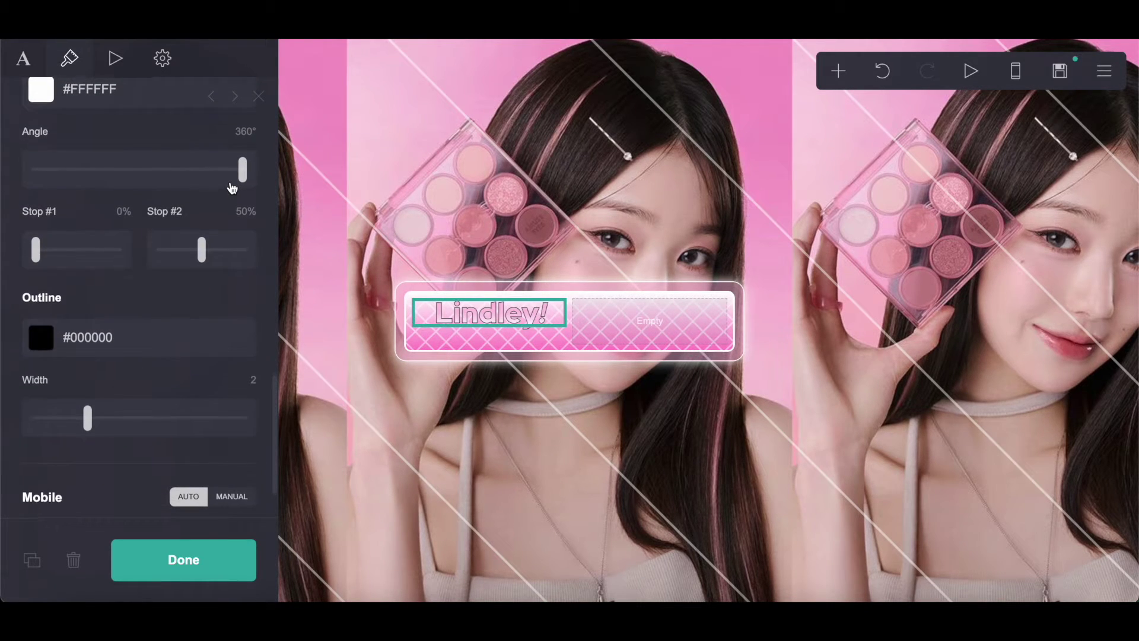
scroll(232, 188, "up", 1)
left_click(838, 71)
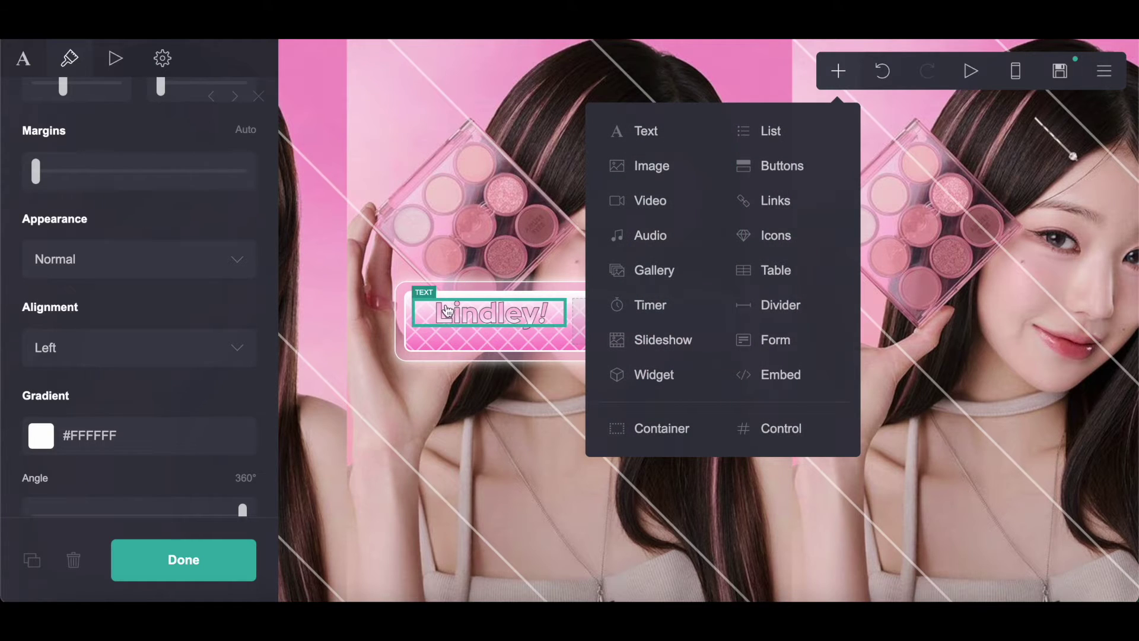
Step: Resize the row's columns to 80% left and 20% right
left_click(417, 309)
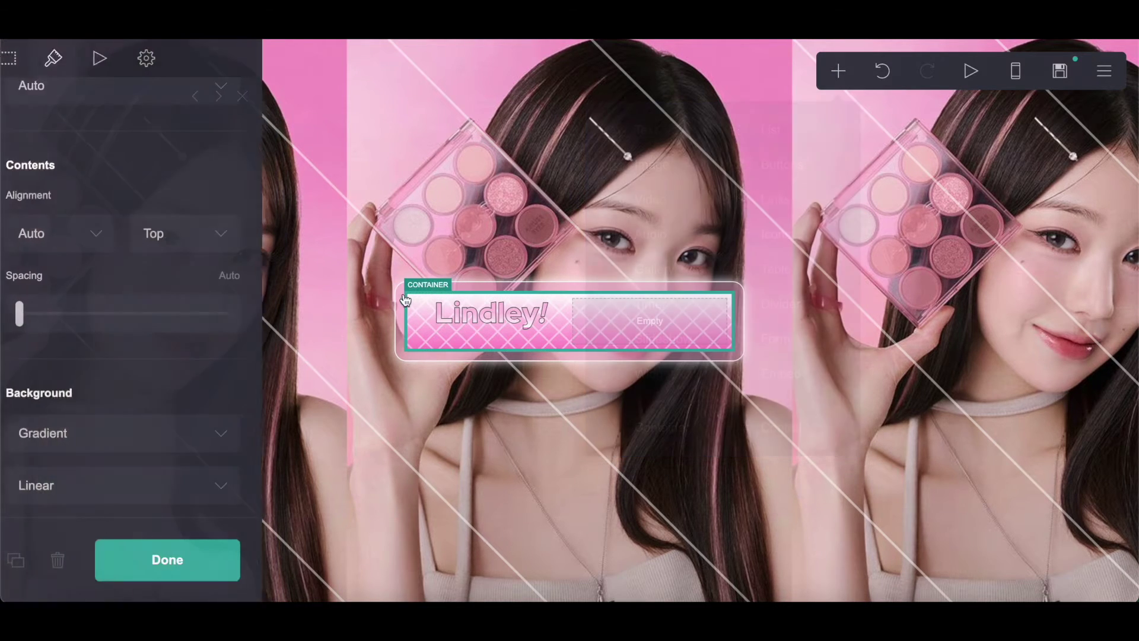
scroll(44, 98, "up", 5)
left_click(72, 305)
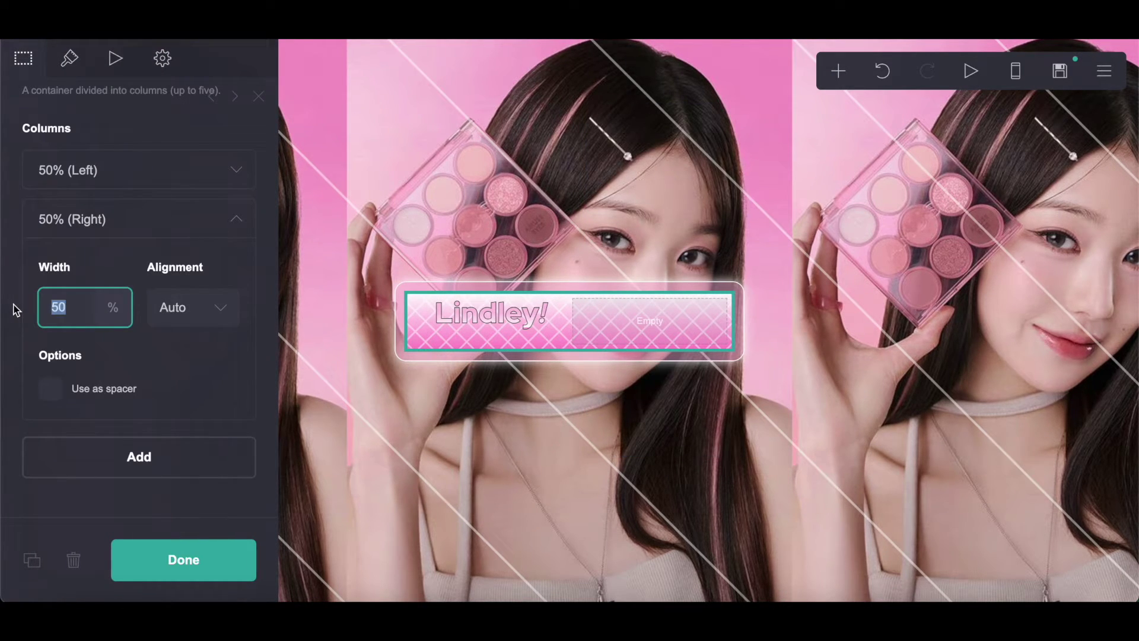
key("Return")
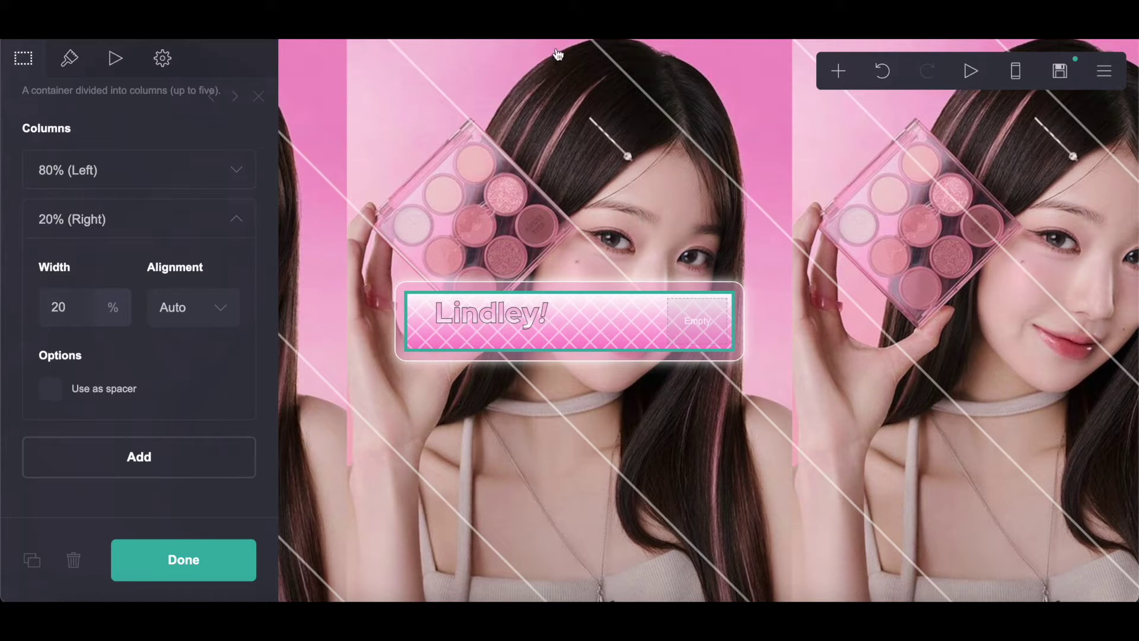
Step: Add a new text block to the row beneath Lindley!
left_click(570, 63)
left_click(483, 56)
left_click(409, 62)
left_click(23, 58)
left_click(67, 59)
left_click(23, 58)
left_click(838, 71)
left_click(613, 127)
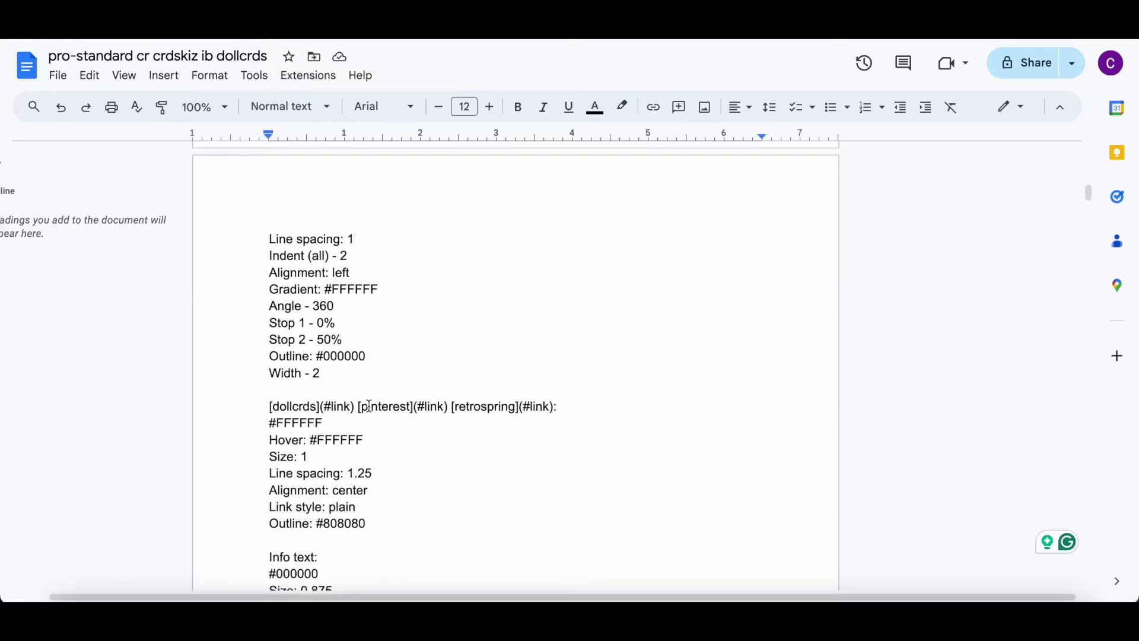
Step: Copy the dollcrds, pinterest and retrospring link line from the Google Docs notes
scroll(516, 356, "down", 1)
left_click_drag(267, 307, 585, 306)
right_click(584, 306)
left_click(648, 228)
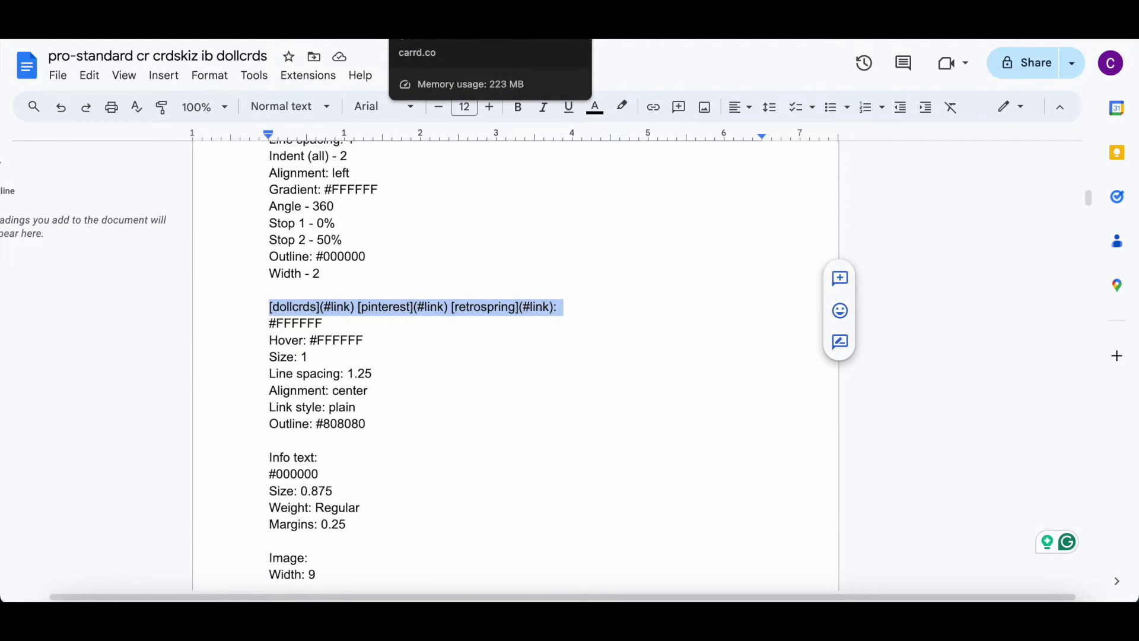
left_click(439, 27)
Step: Style the new text white, size 1, and centre-aligned
left_click(119, 230)
left_click(132, 203)
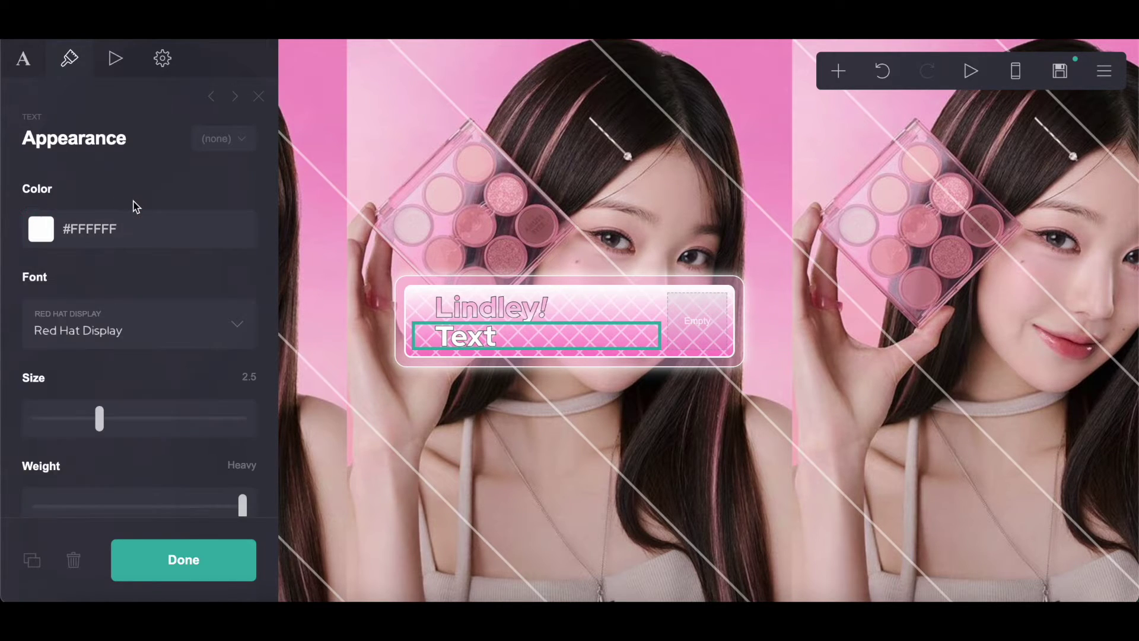
scroll(162, 203, "down", 3)
left_click(248, 162)
type("1")
left_click(245, 342)
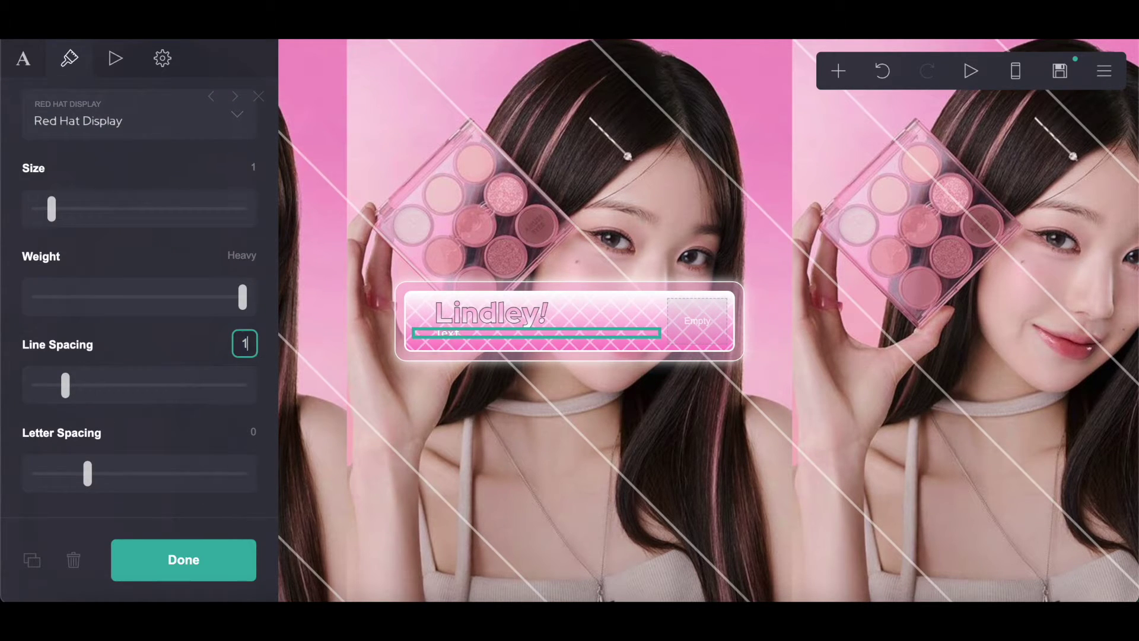
scroll(127, 435, "down", 9)
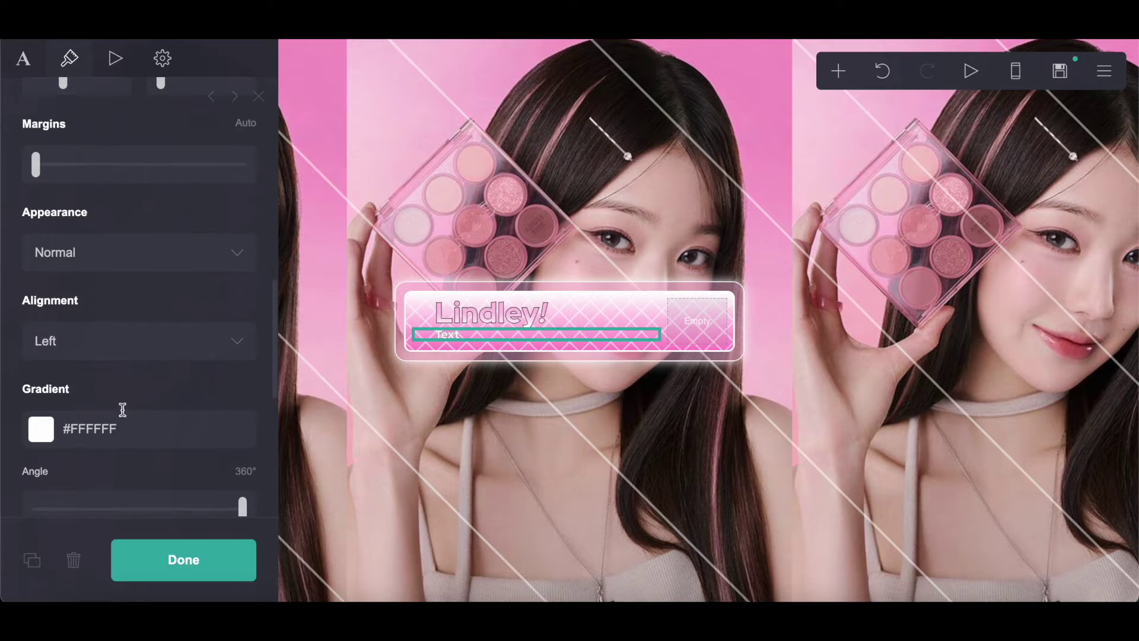
left_click(105, 339)
left_click(103, 361)
Step: Clear the text gradient and give it a #808080 grey outline
scroll(101, 359, "down", 3)
left_click(109, 330)
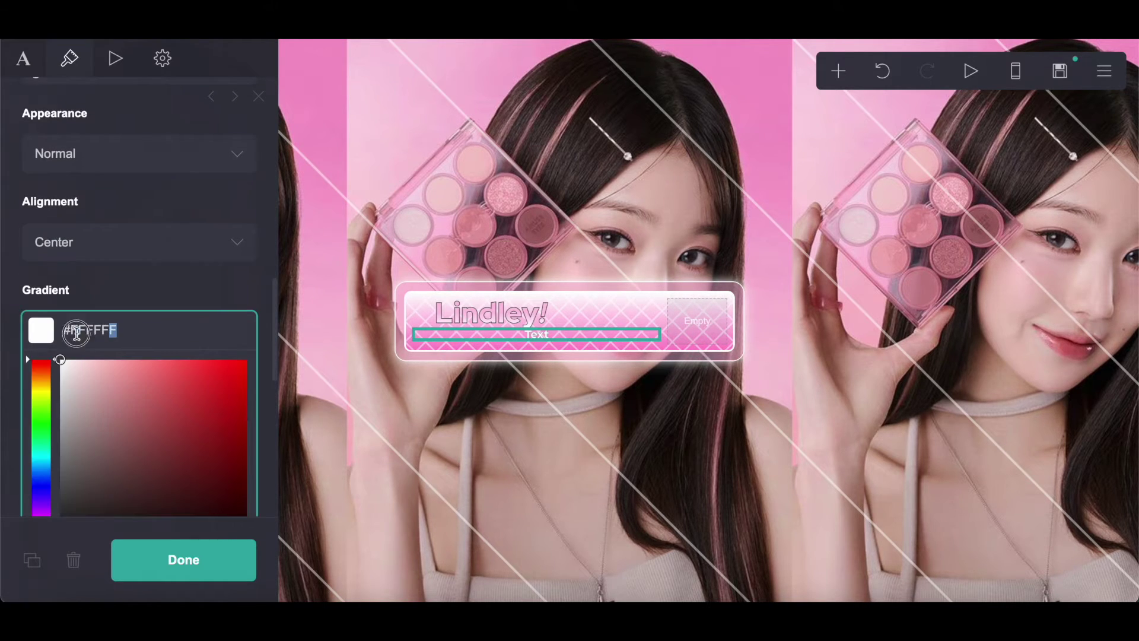
key("BackSpace")
scroll(90, 312, "down", 3)
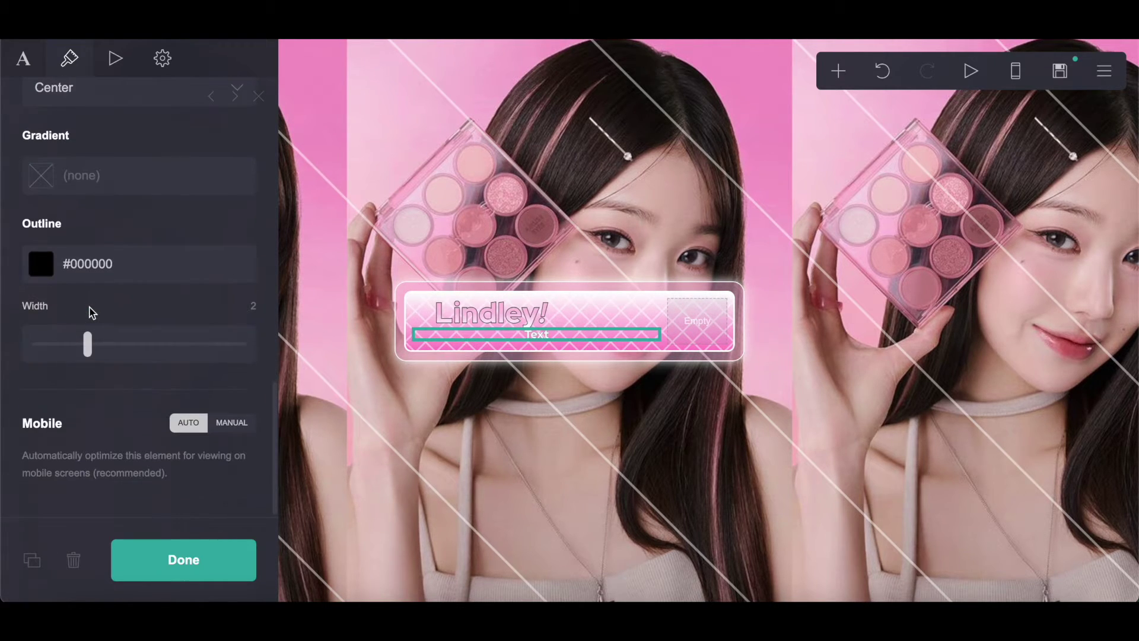
left_click(71, 269)
type("8-8-")
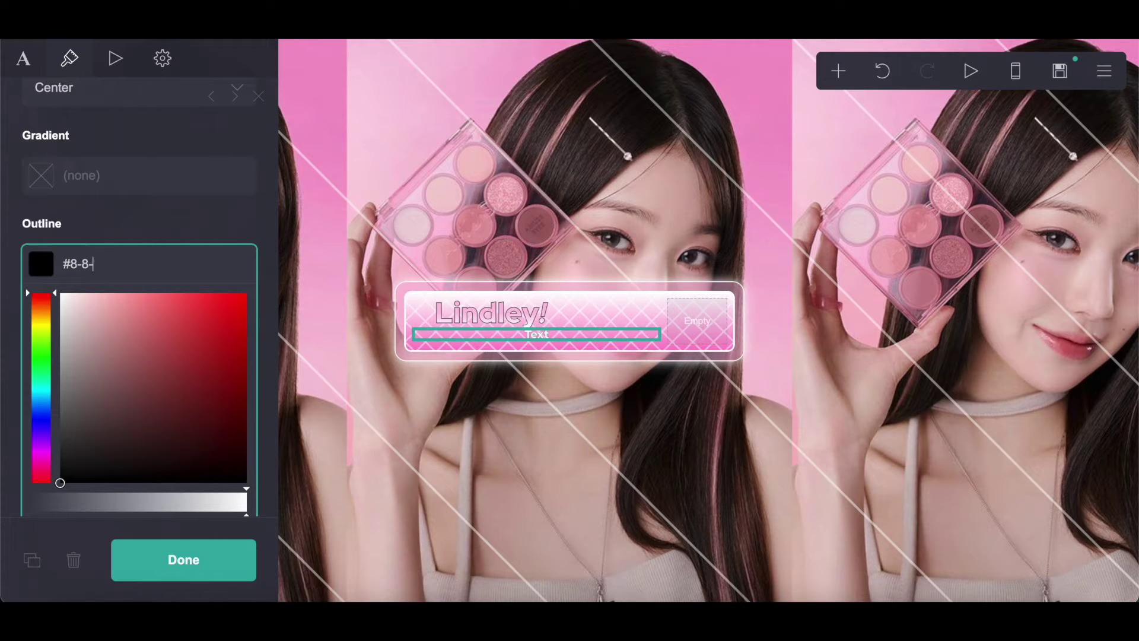
type("80")
Step: Paste the link markup over the placeholder word Text
left_click(17, 70)
double_click(83, 99)
right_click(86, 99)
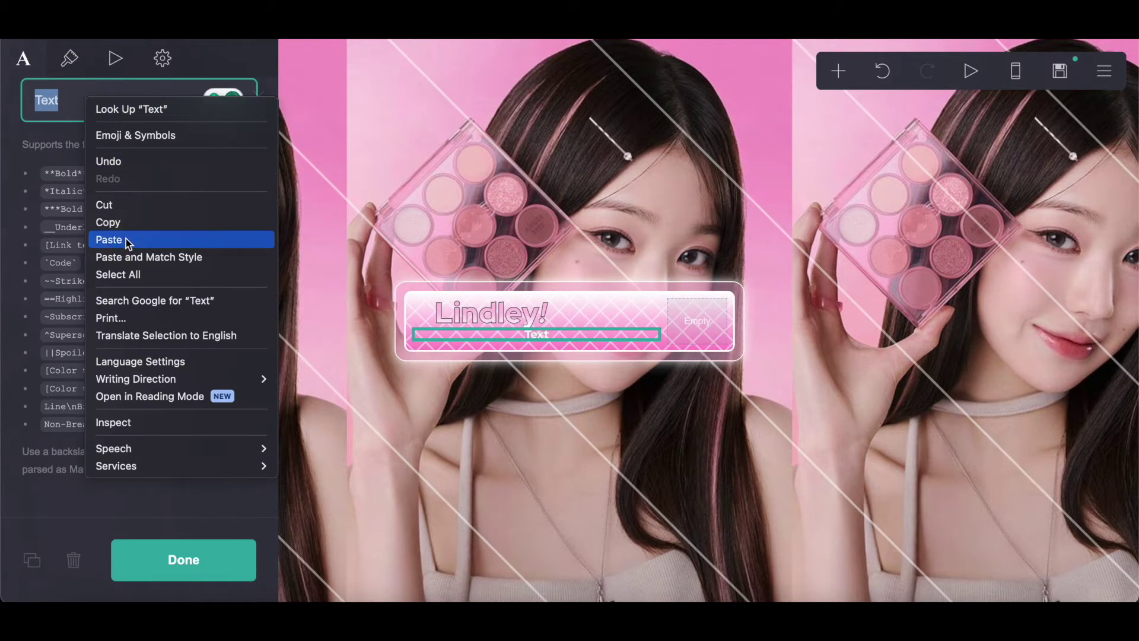
left_click(126, 238)
Step: Set the link hover colour to white and the link style to Plain
left_click(66, 70)
left_click(159, 200)
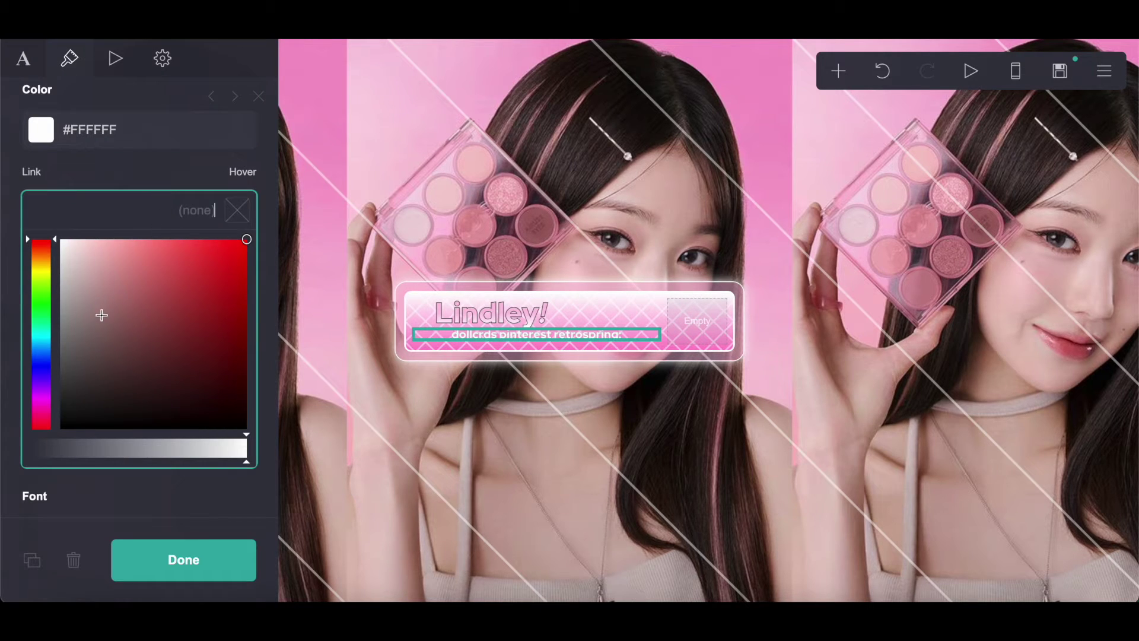
left_click(108, 162)
scroll(109, 163, "down", 5)
scroll(111, 166, "down", 4)
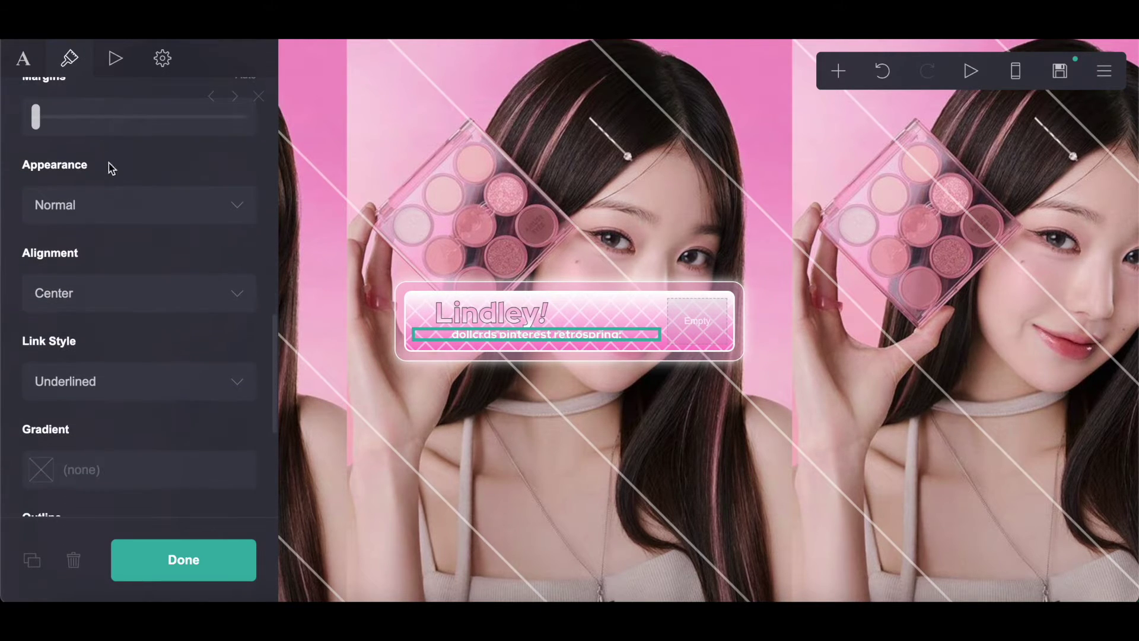
left_click(69, 382)
left_click(68, 402)
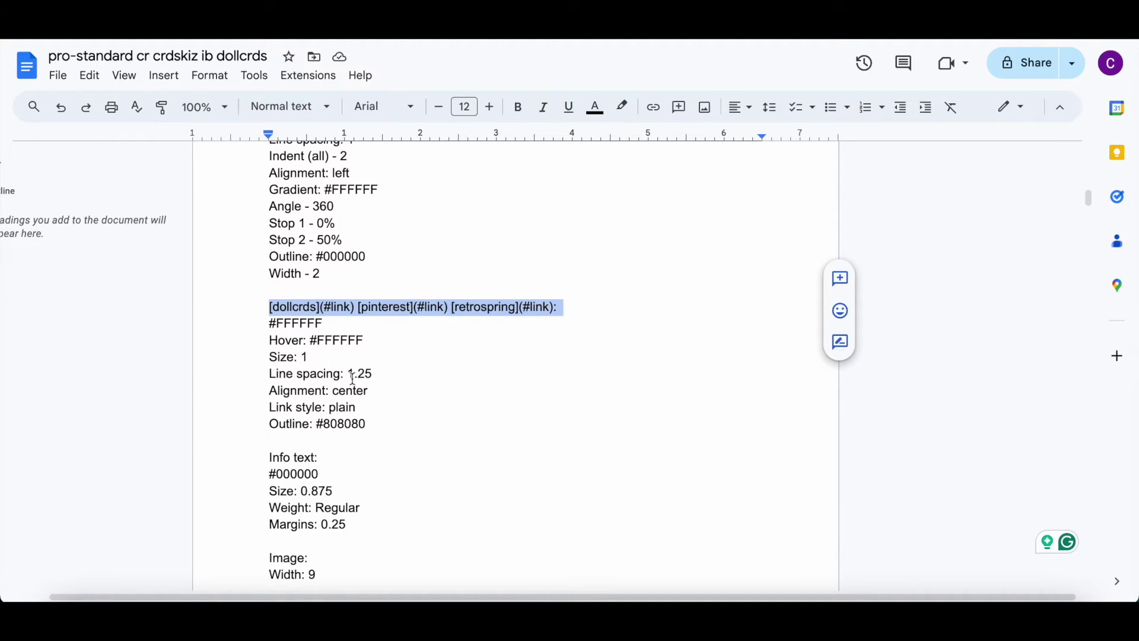
scroll(362, 464, "down", 3)
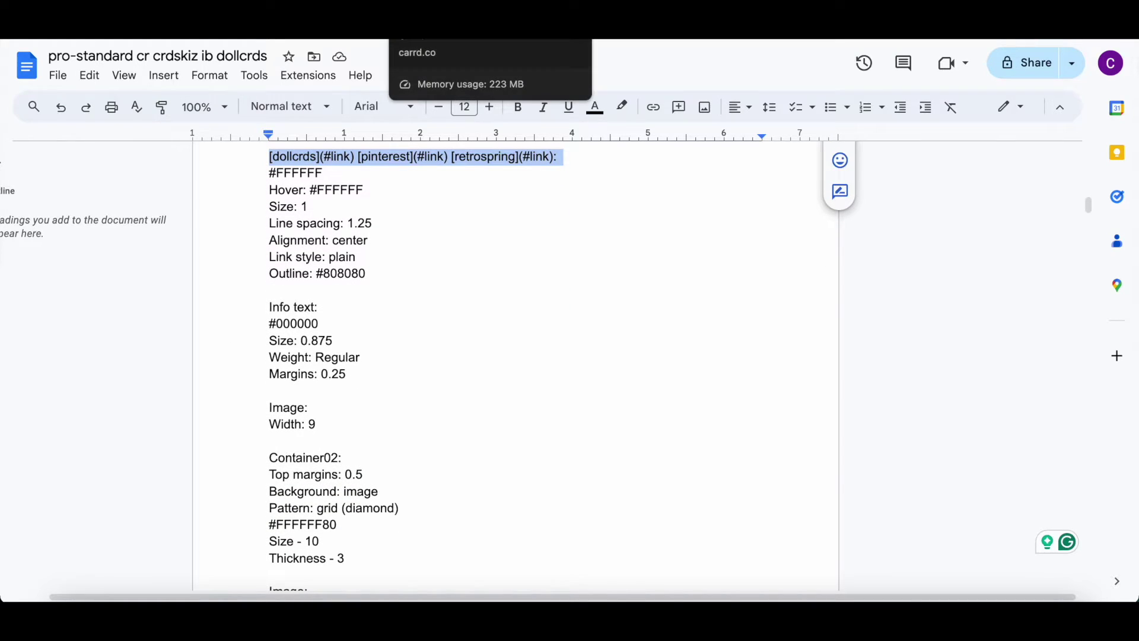
Step: Add a new text element below the links and colour it black
left_click(428, 27)
left_click(838, 70)
left_click(679, 132)
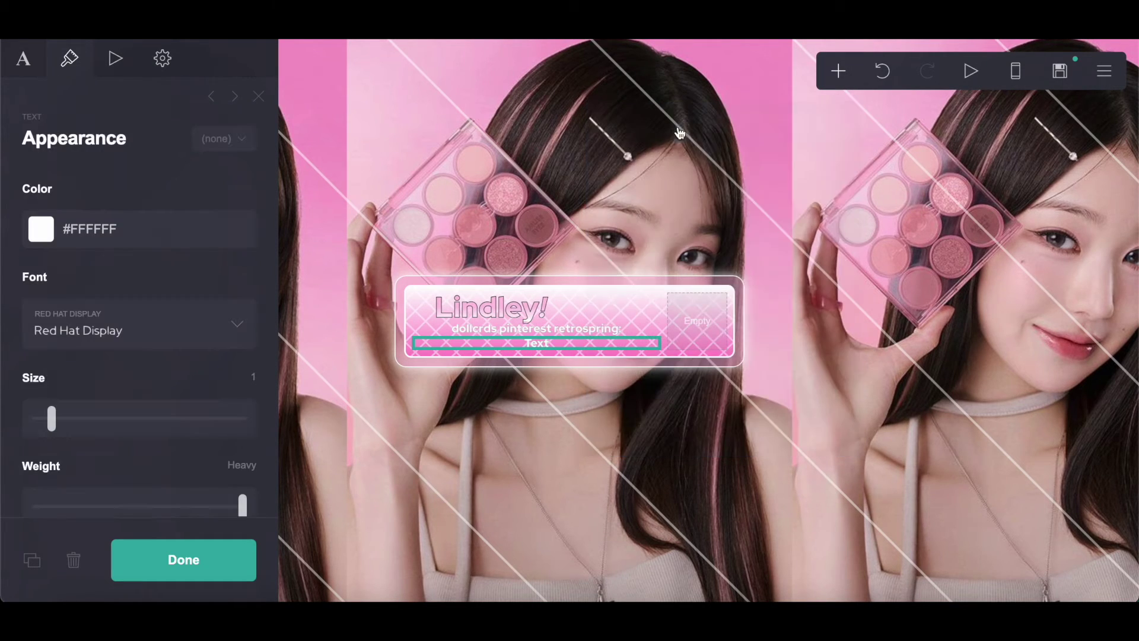
left_click(133, 232)
left_click_drag(85, 334, 56, 400)
left_click(101, 198)
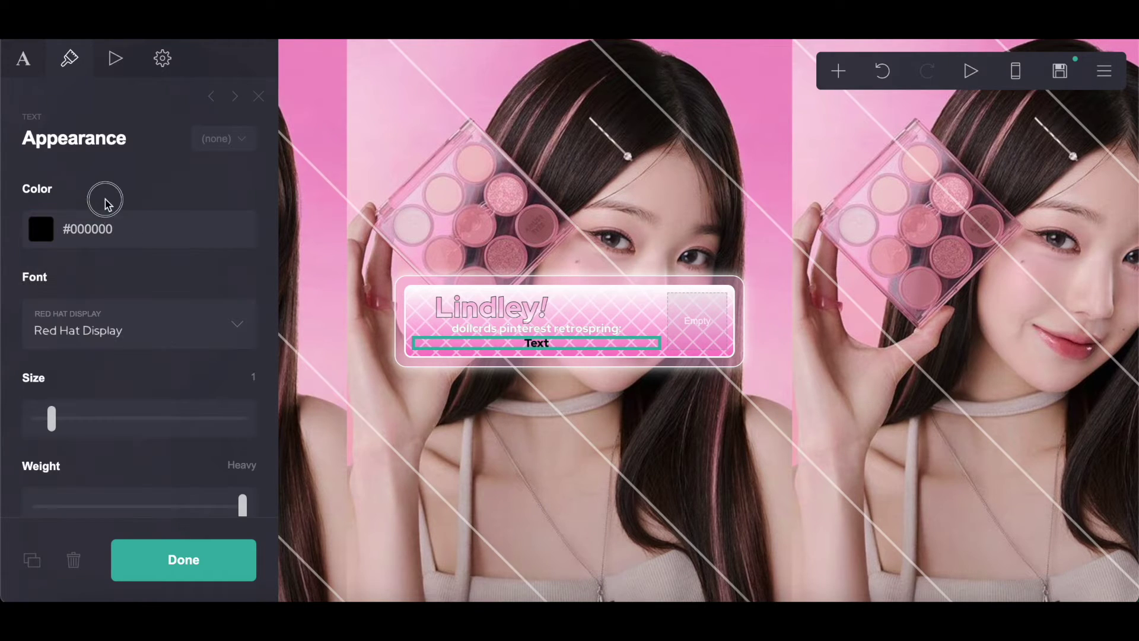
Step: Set the info text size to 0.875 and weight to Regular
left_click(252, 377)
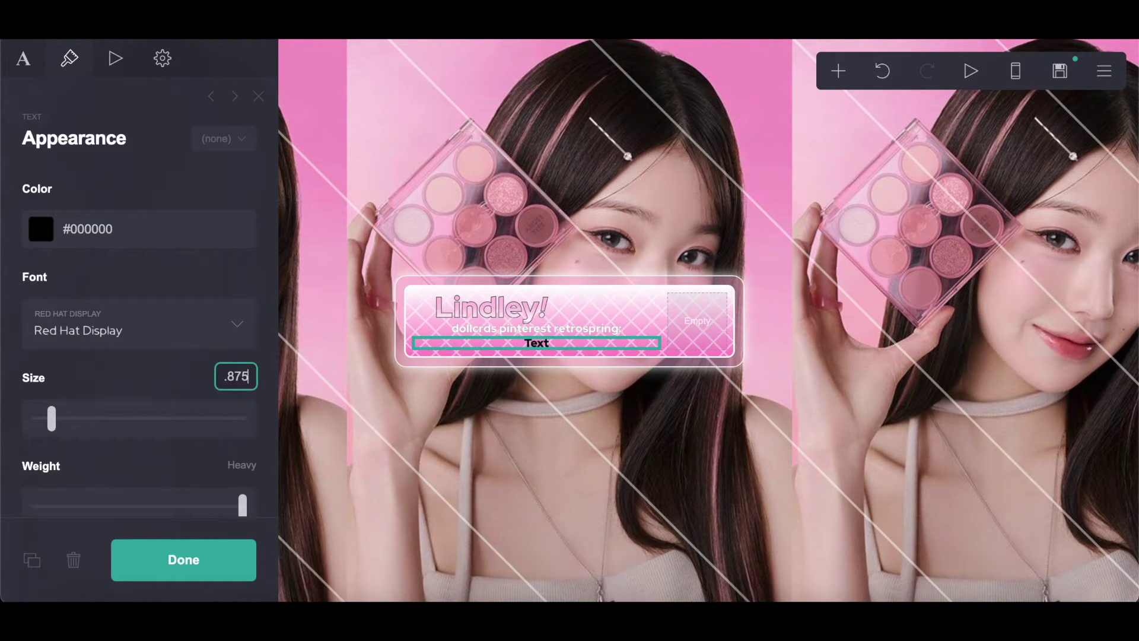
key("Return")
left_click_drag(242, 506, 121, 502)
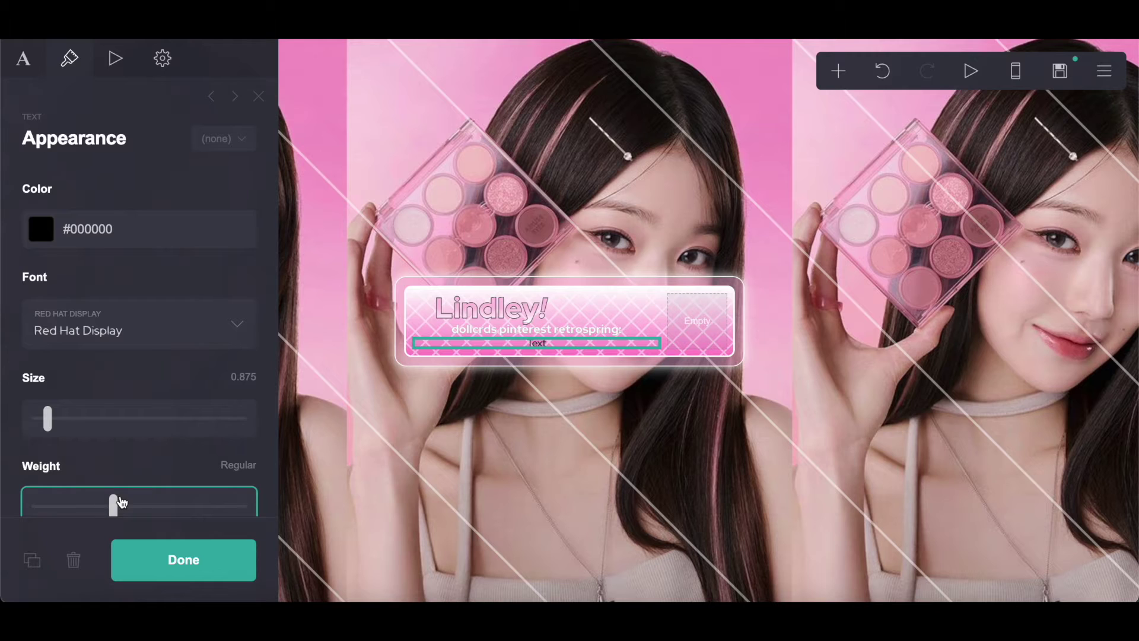
key("ctrl+Tab")
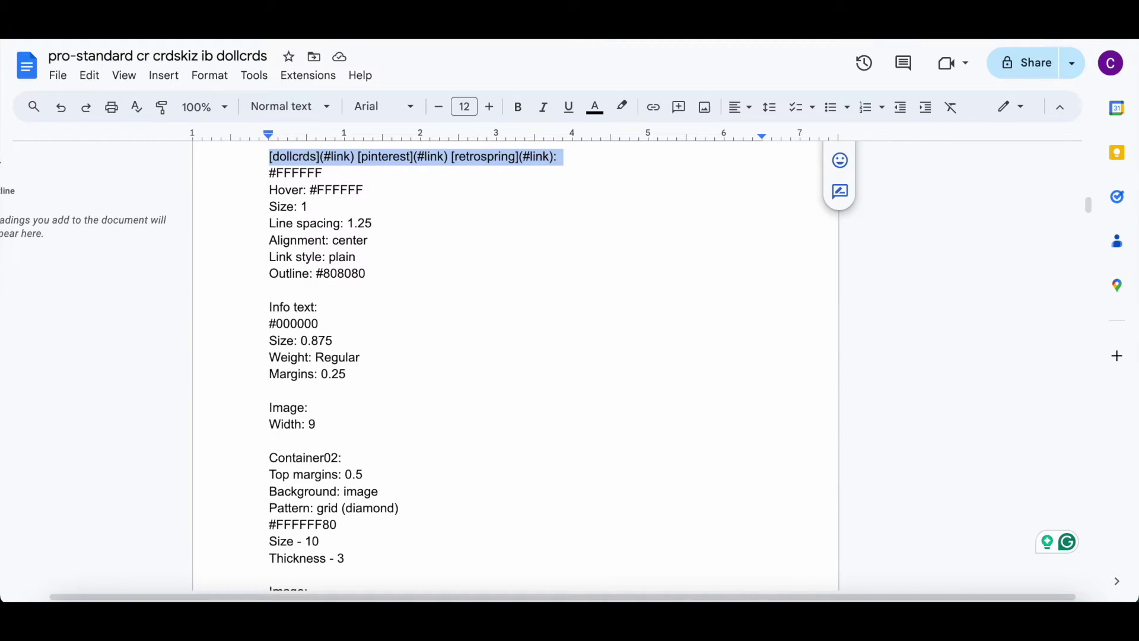
key("ctrl+shift+Tab")
scroll(120, 324, "down", 15)
scroll(120, 323, "down", 5)
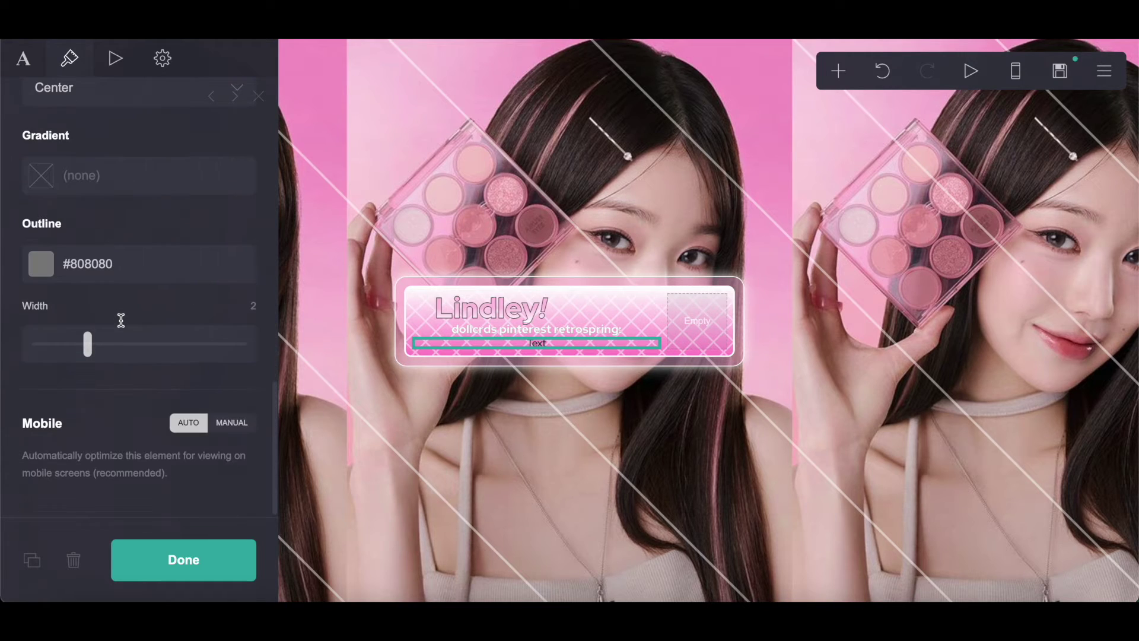
scroll(120, 323, "up", 3)
Step: Remove the info text's outline colour and set its margins to 0.25
left_click(137, 357)
key("ctrl+a")
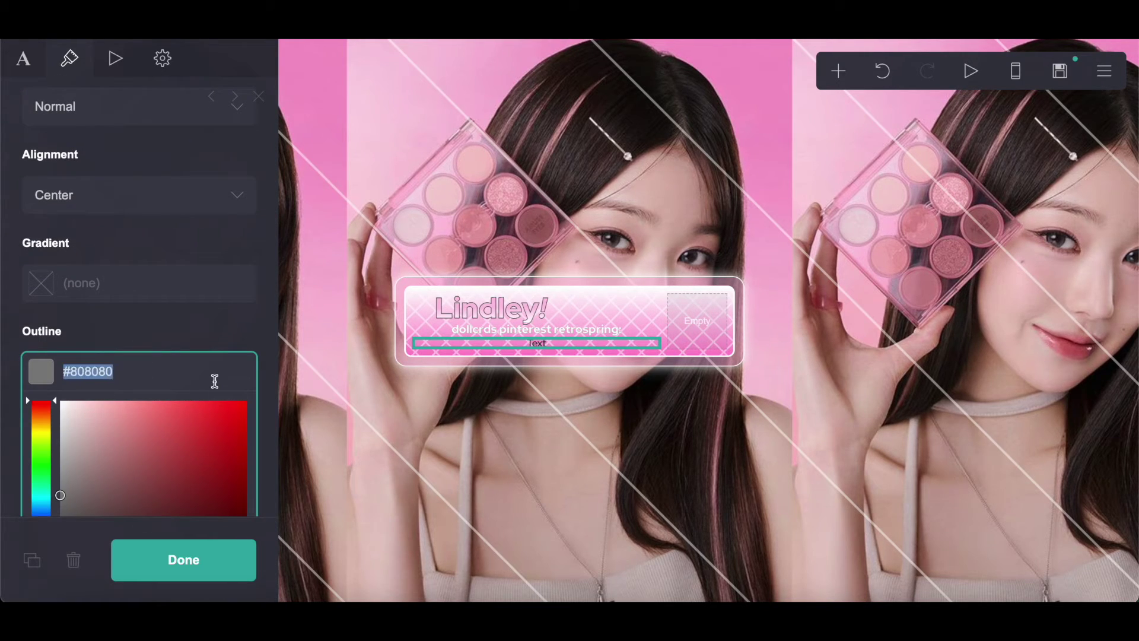
key("BackSpace")
left_click(127, 330)
scroll(132, 335, "down", 2)
scroll(132, 336, "up", 10)
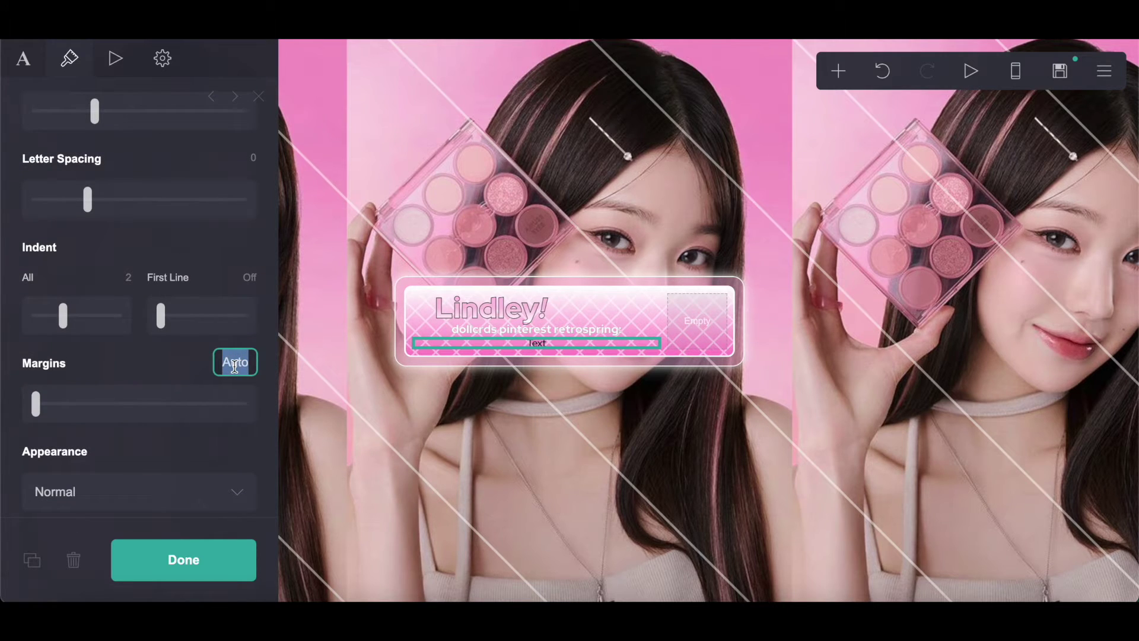
left_click(236, 363)
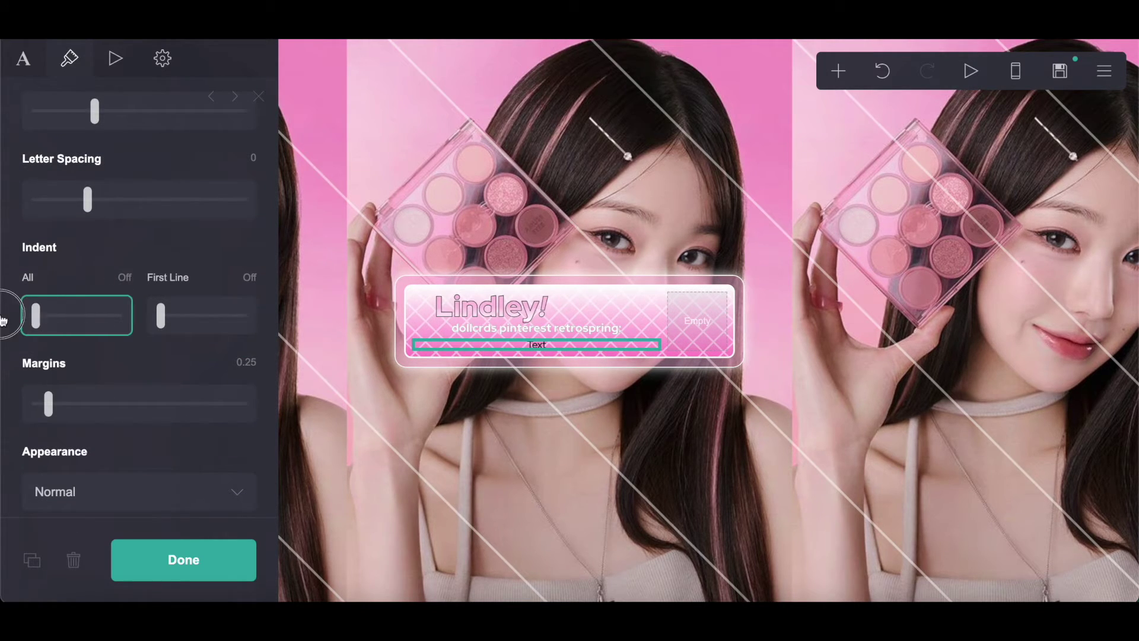
Step: Turn the links line's Indent All setting Off
left_click(537, 328)
scroll(103, 374, "down", 6)
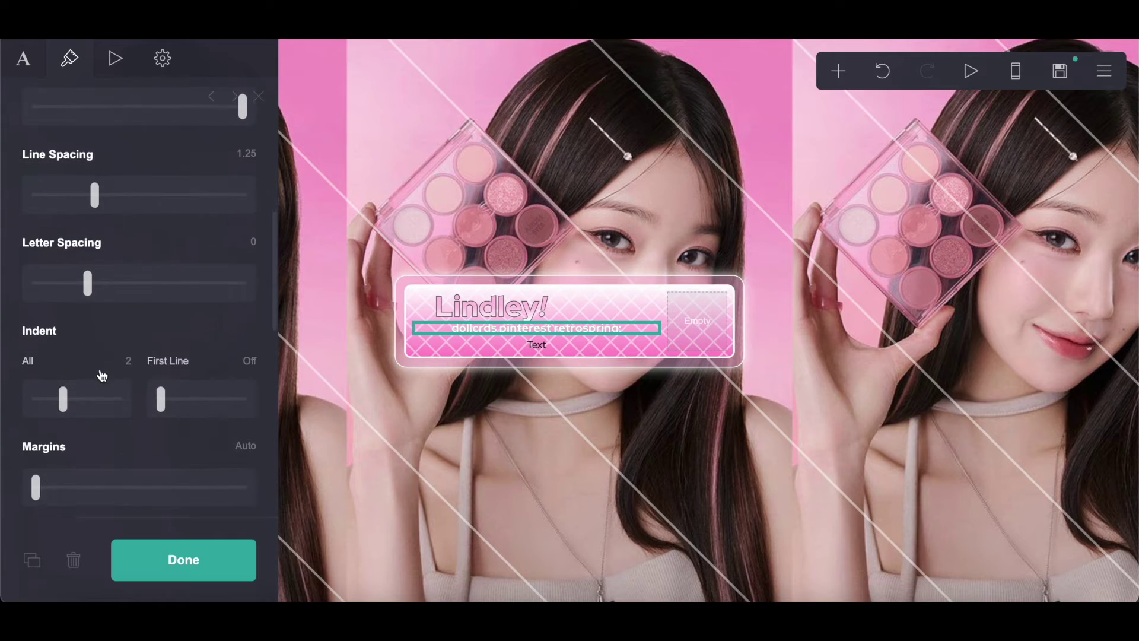
left_click_drag(67, 380, 21, 379)
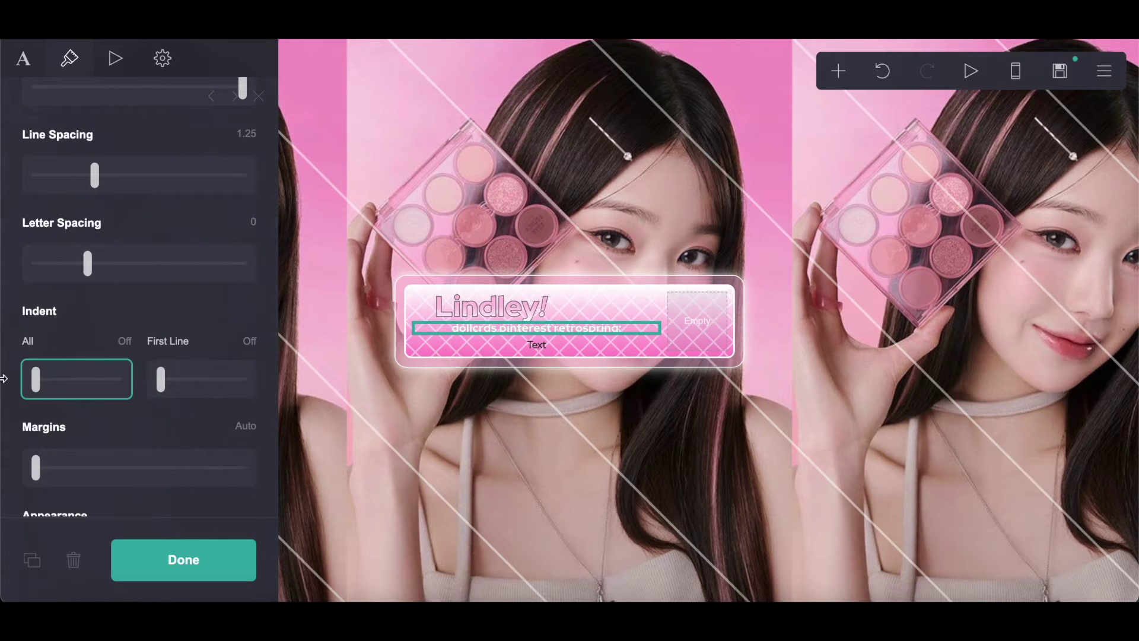
left_click(573, 347)
scroll(155, 387, "down", 5)
scroll(154, 393, "up", 6)
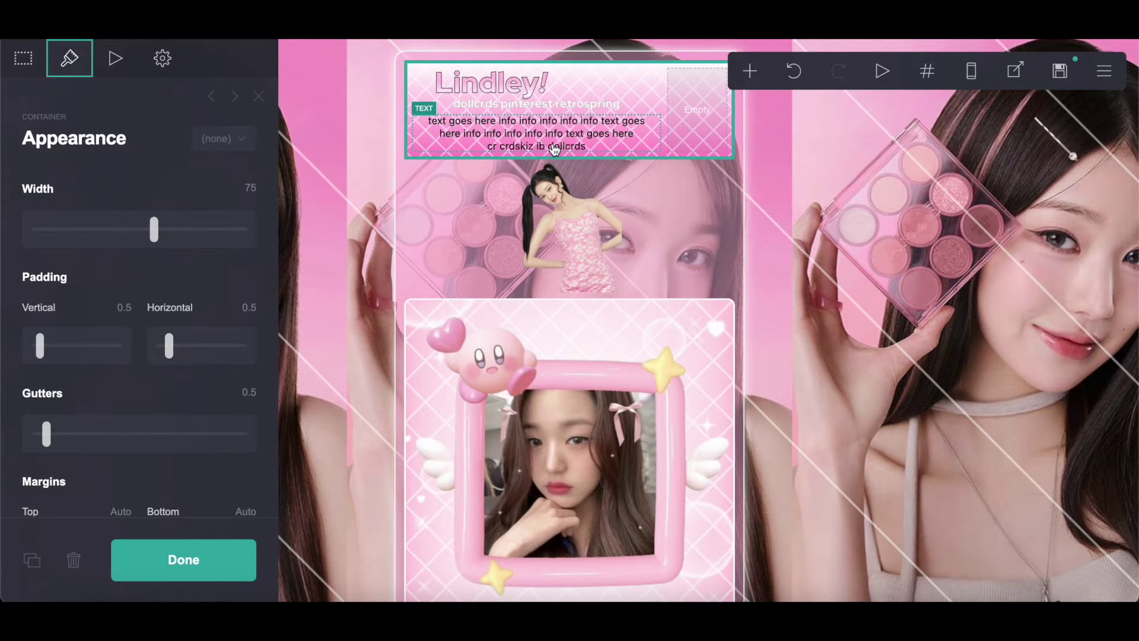
Step: Copy the filler lines ending 'cr crdskiz ib dollcrds' into the info text
left_click(554, 150)
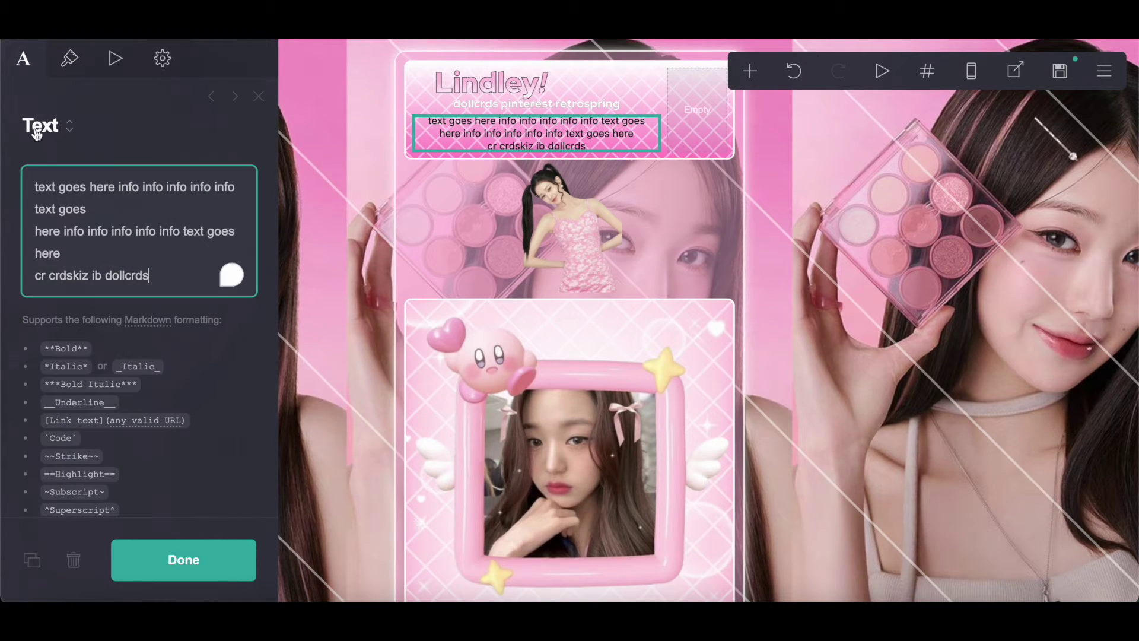
left_click_drag(37, 178, 189, 317)
right_click(127, 248)
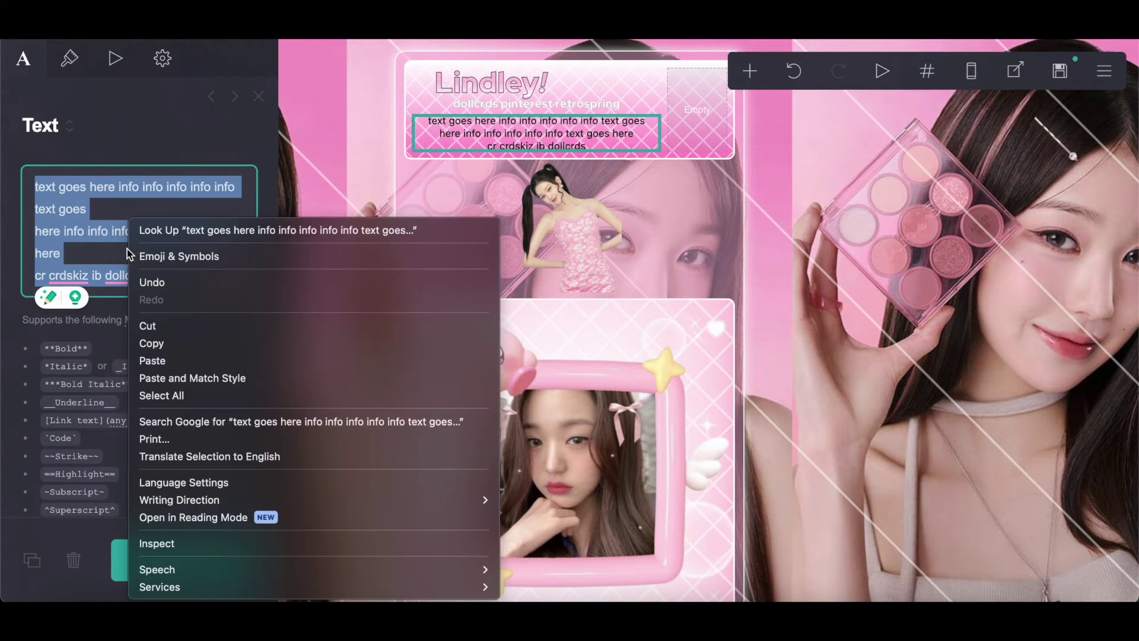
left_click(153, 342)
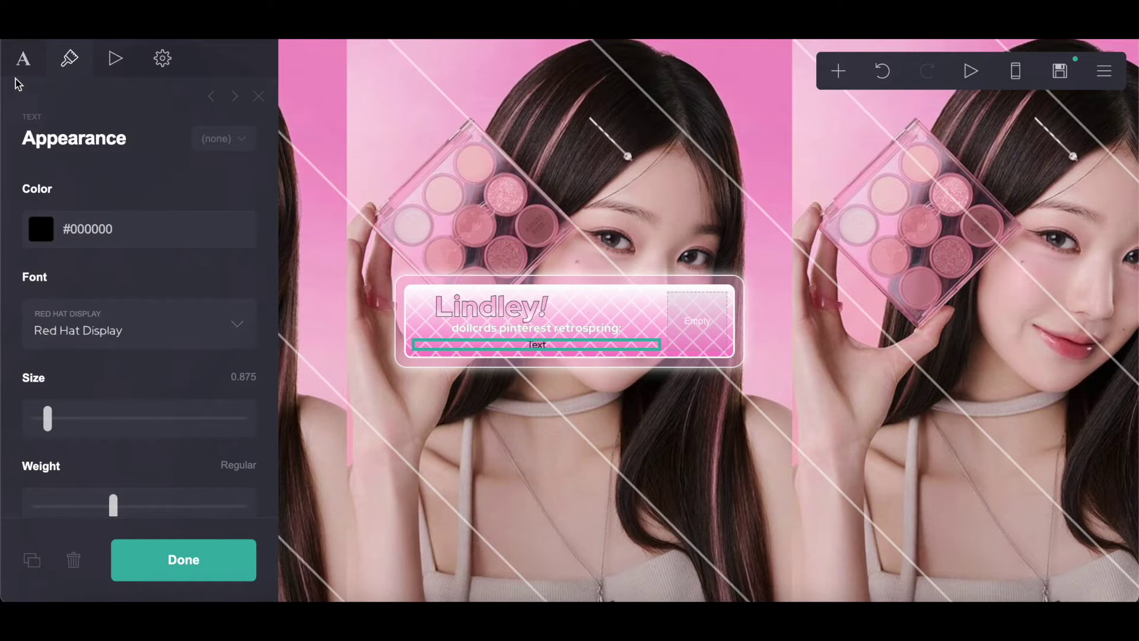
left_click(23, 58)
double_click(46, 186)
right_click(136, 184)
left_click(166, 326)
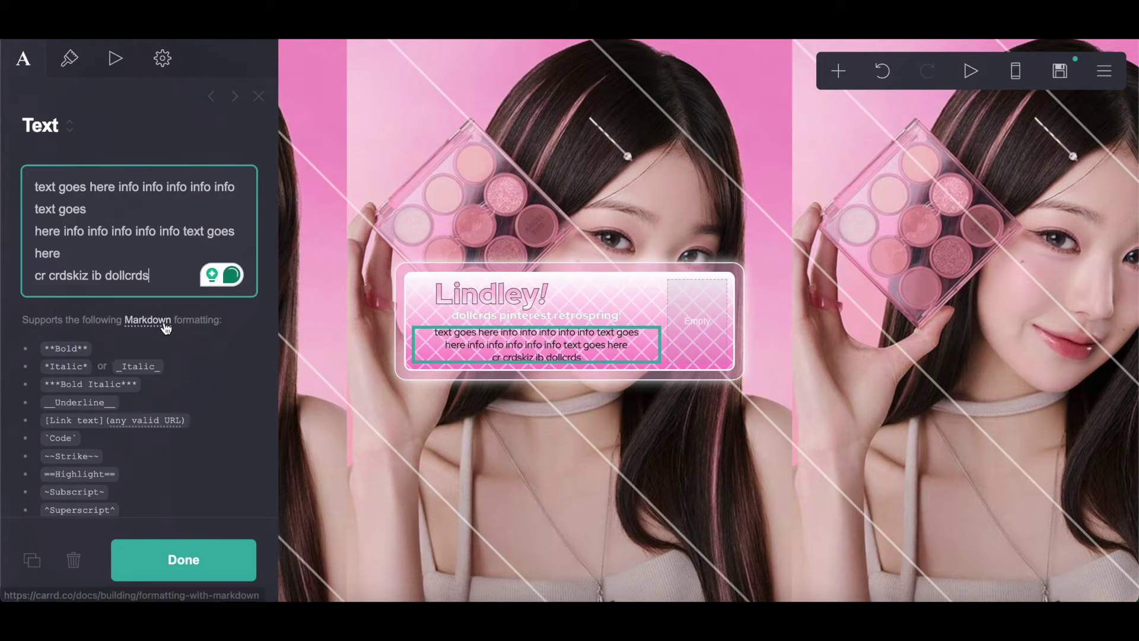
Step: Add an empty image element below the header box
left_click(838, 71)
left_click(628, 169)
left_click_drag(536, 351, 569, 462)
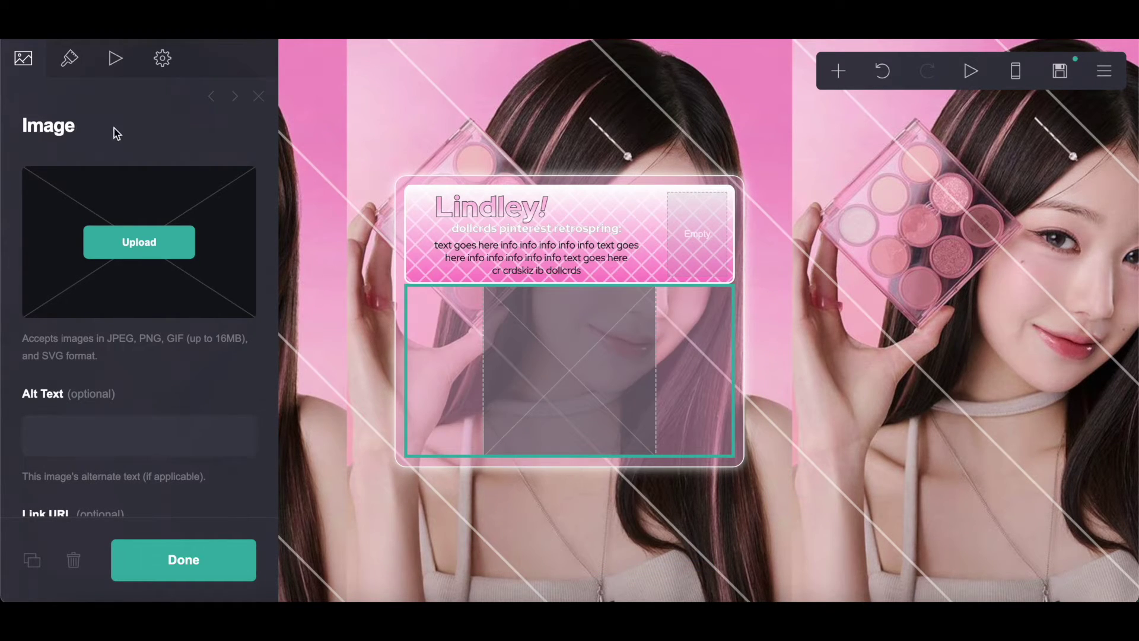
Step: Set the image element's width to 9
left_click(69, 59)
left_click(242, 186)
type("9")
key("Return")
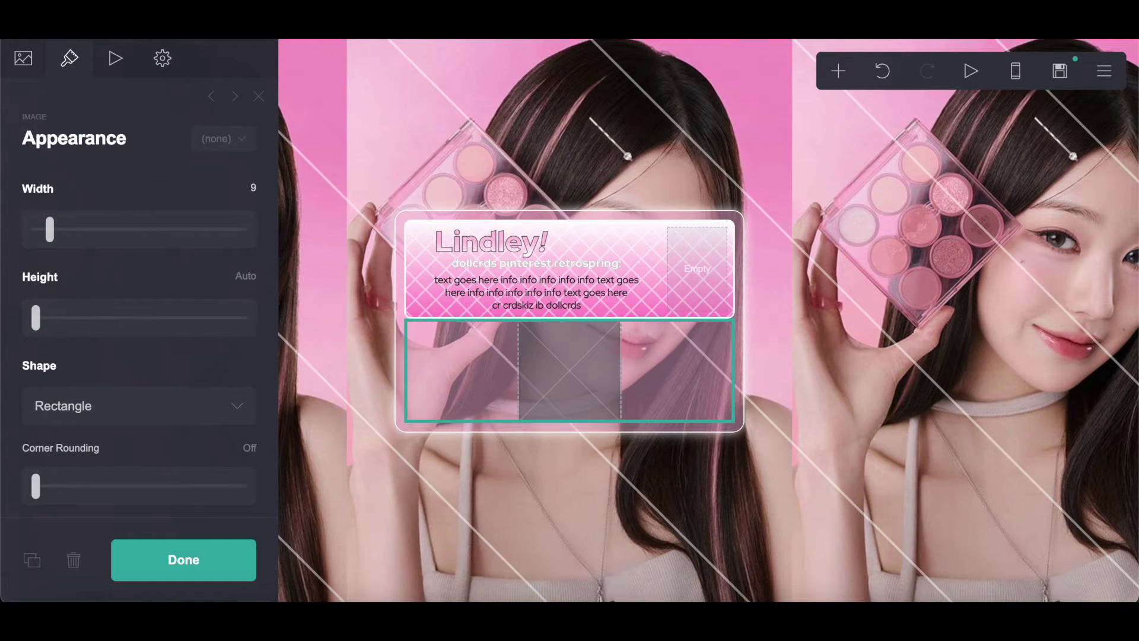
Step: Upload the cut-out photo download (8).png to the image element
left_click(24, 57)
left_click(139, 241)
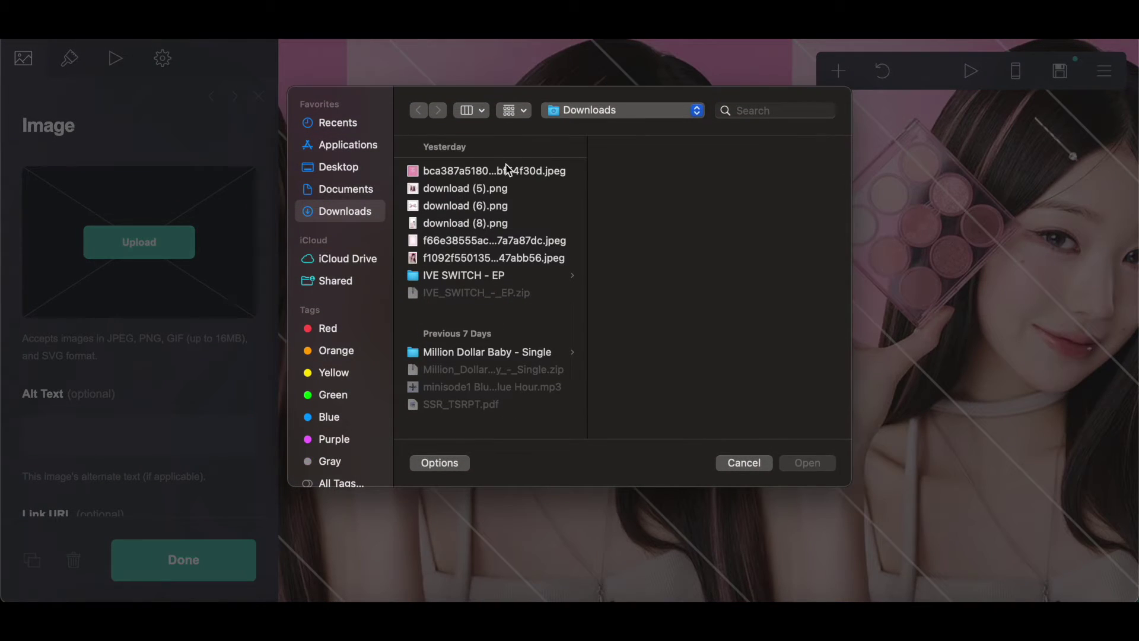
left_click(472, 190)
key("Down")
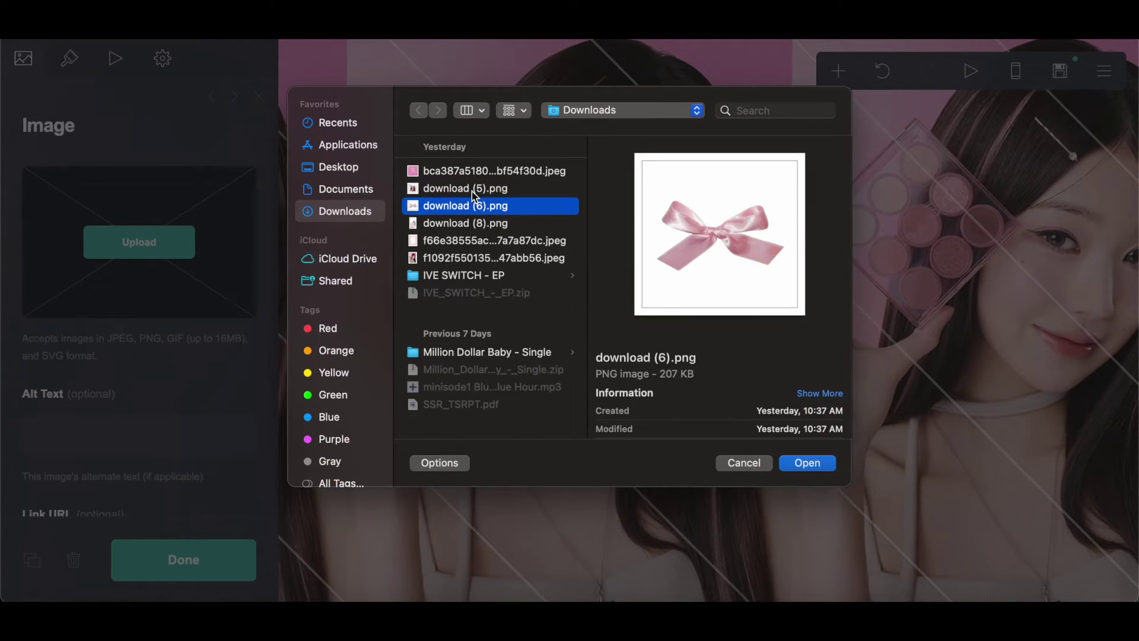
key("Down")
left_click(804, 464)
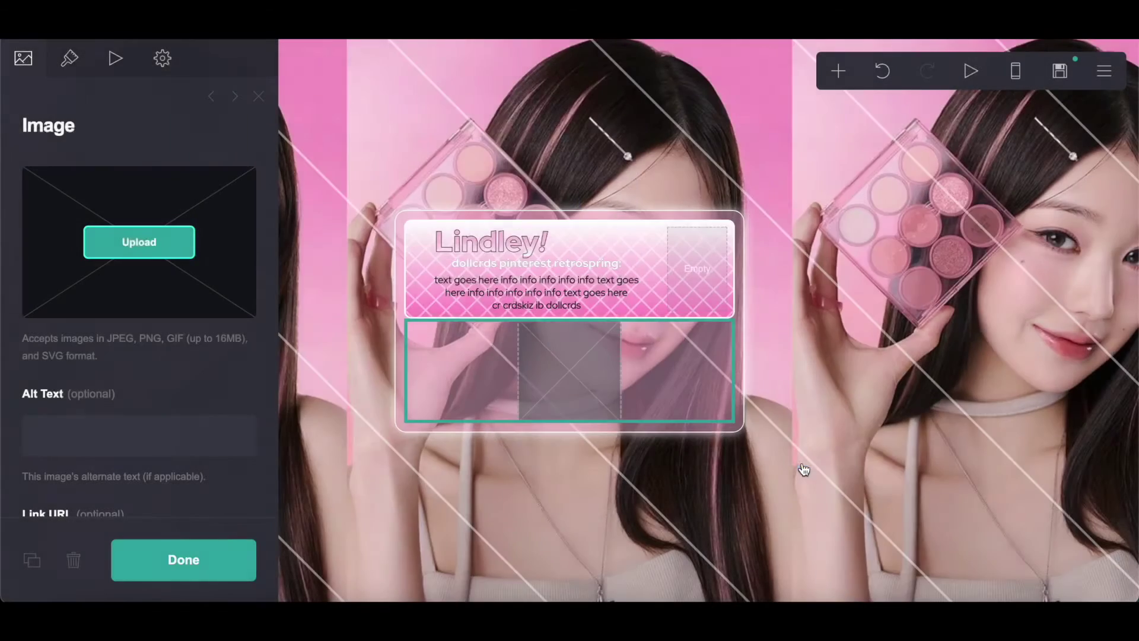
Step: Crop the photo to its edges, rotate it upright, mirror it horizontally, and accept
left_click_drag(499, 356, 391, 362)
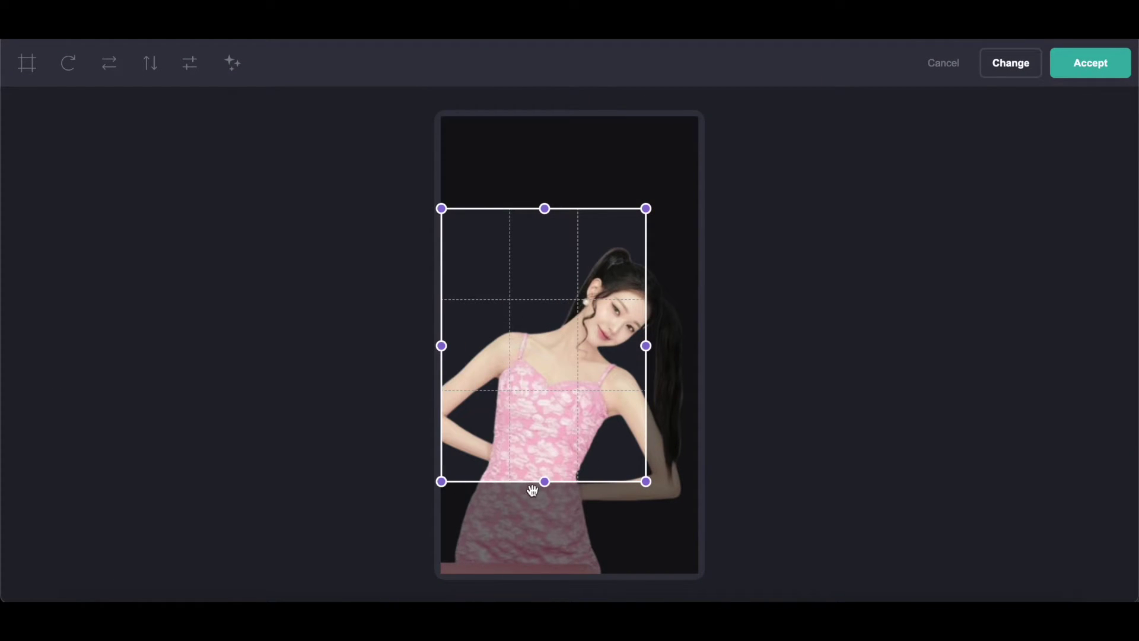
left_click_drag(532, 490, 532, 558)
left_click_drag(652, 362, 691, 372)
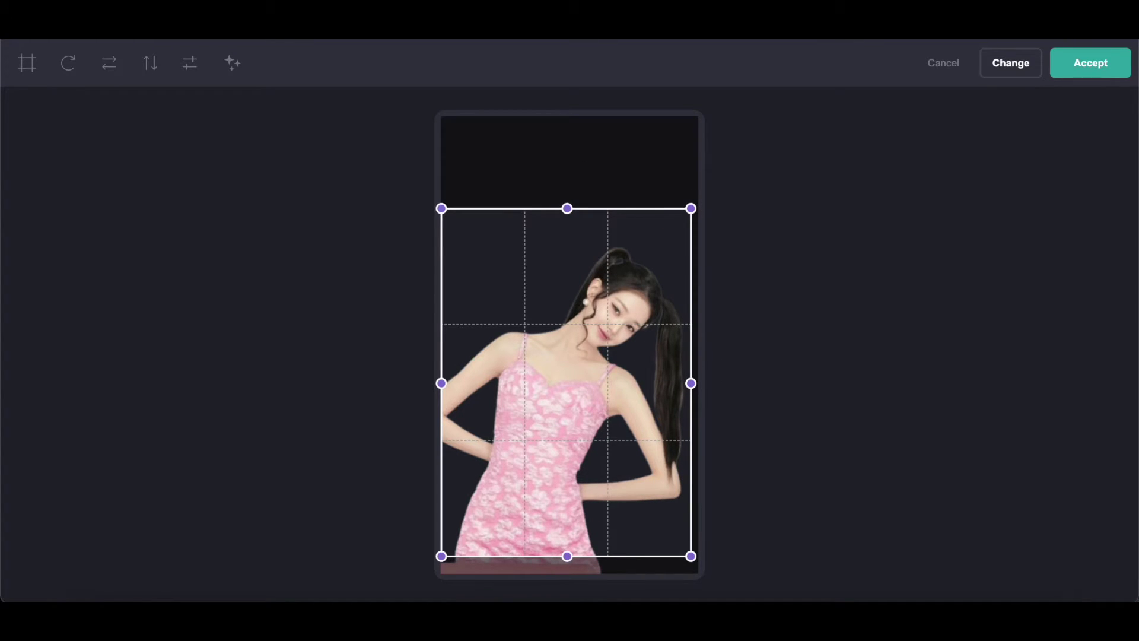
left_click(67, 62)
left_click(67, 63)
left_click(67, 63)
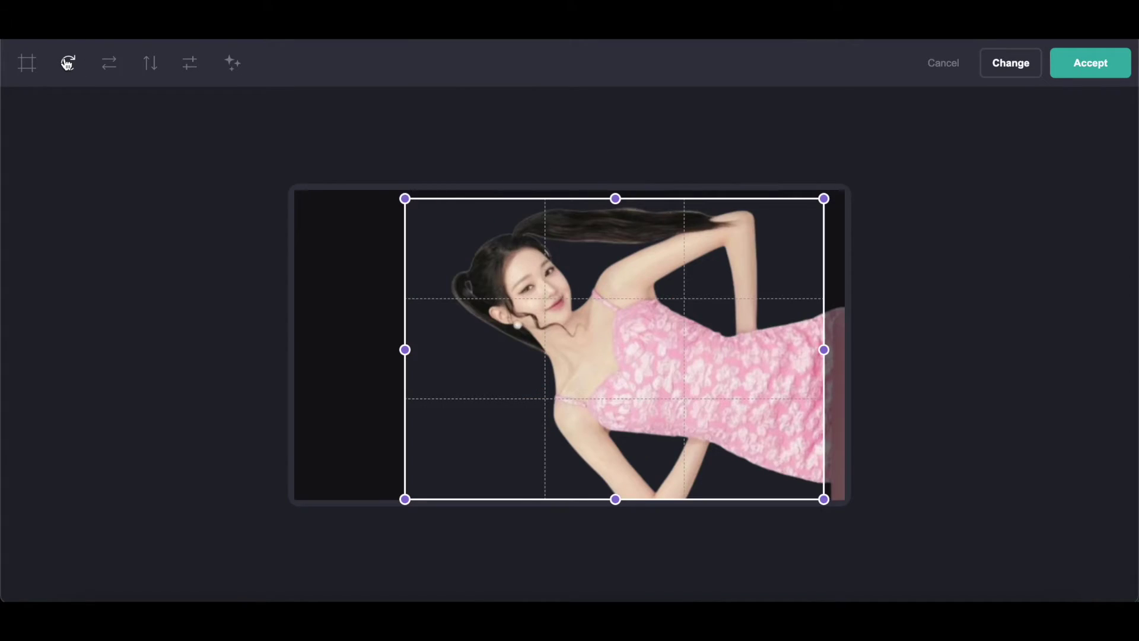
left_click(67, 63)
left_click(110, 63)
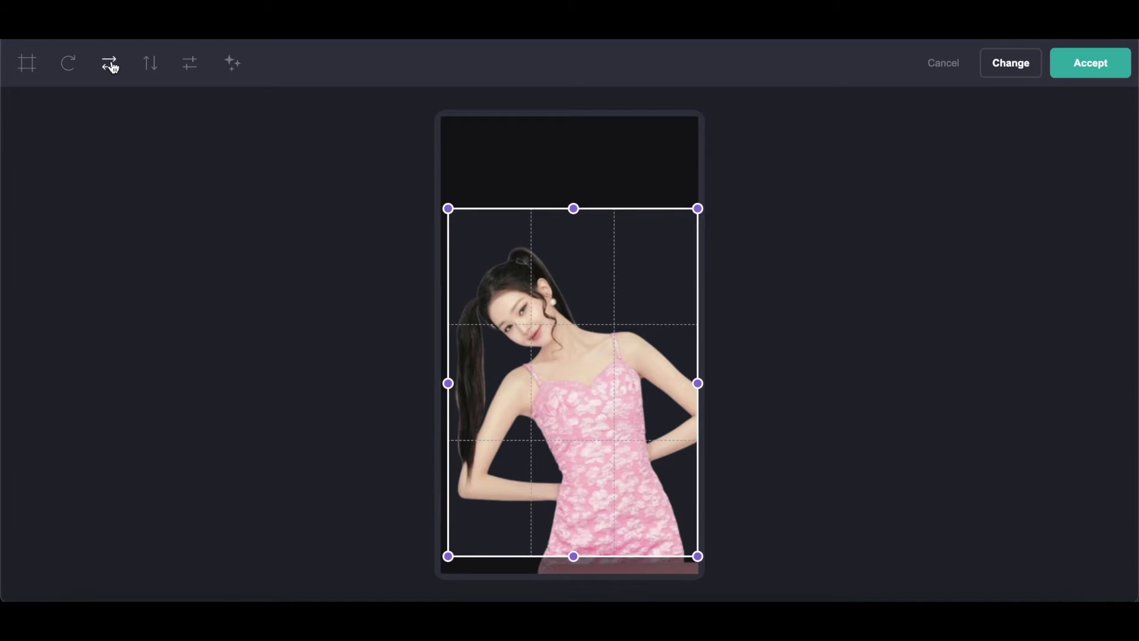
left_click(1092, 59)
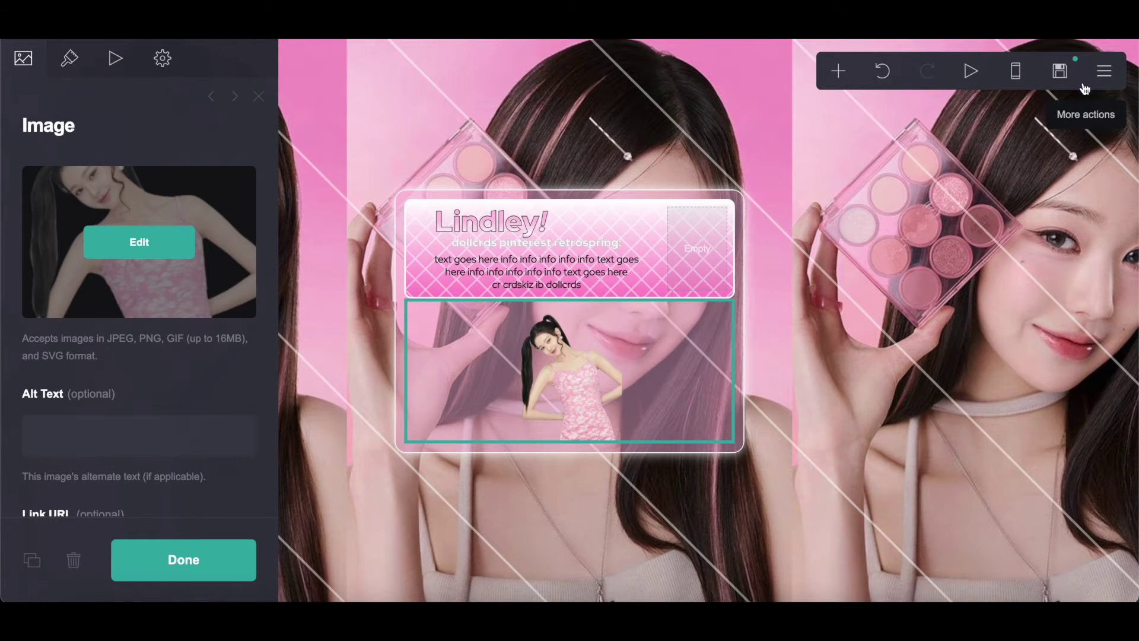
Step: Re-crop the photo to trim the empty space above it
left_click(537, 132)
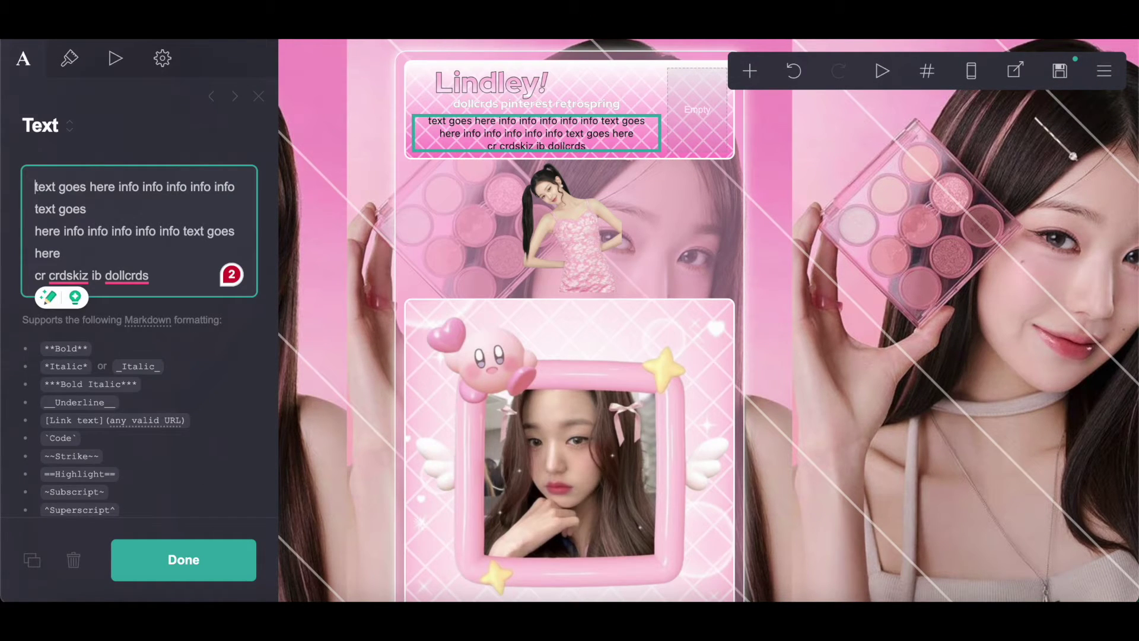
left_click(570, 229)
left_click(121, 226)
left_click_drag(564, 224, 567, 256)
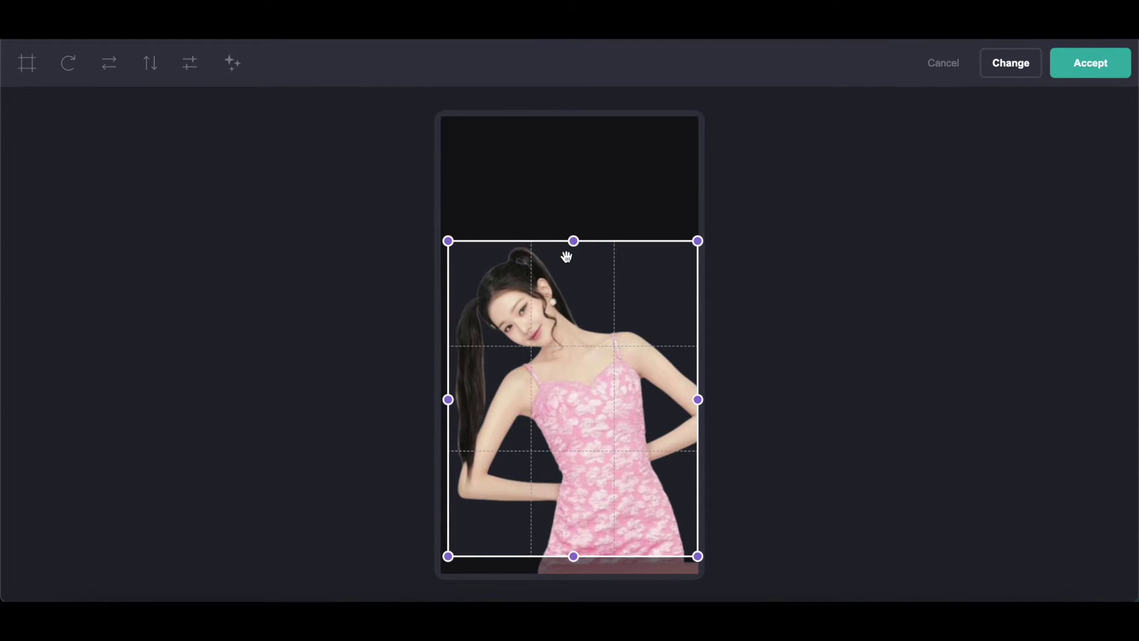
left_click_drag(581, 556, 580, 559)
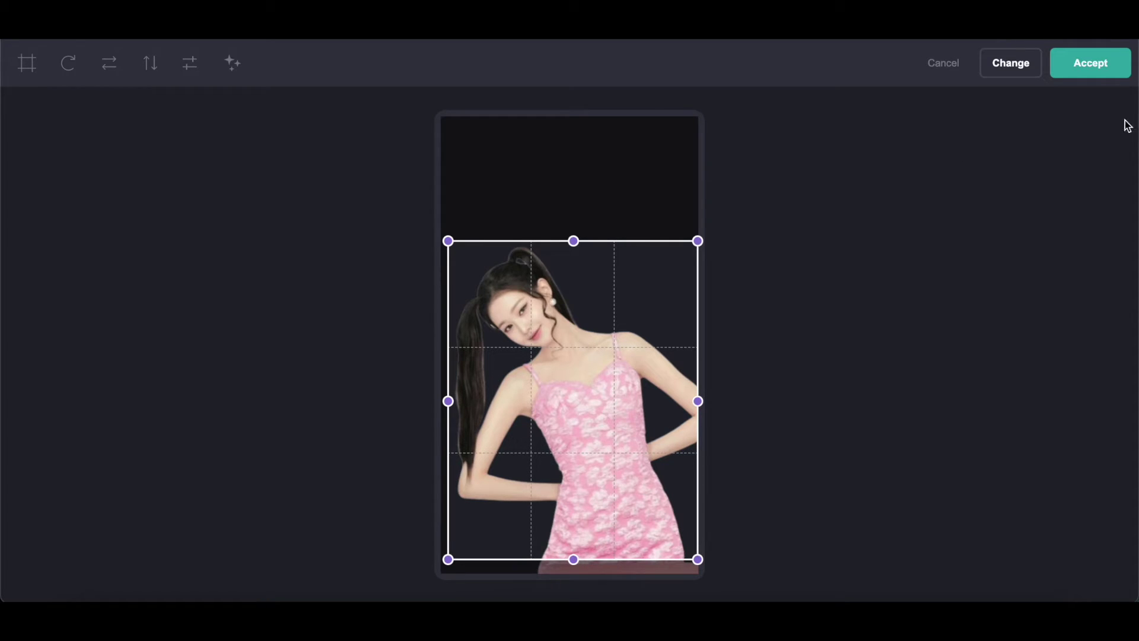
left_click(1093, 64)
left_click(181, 569)
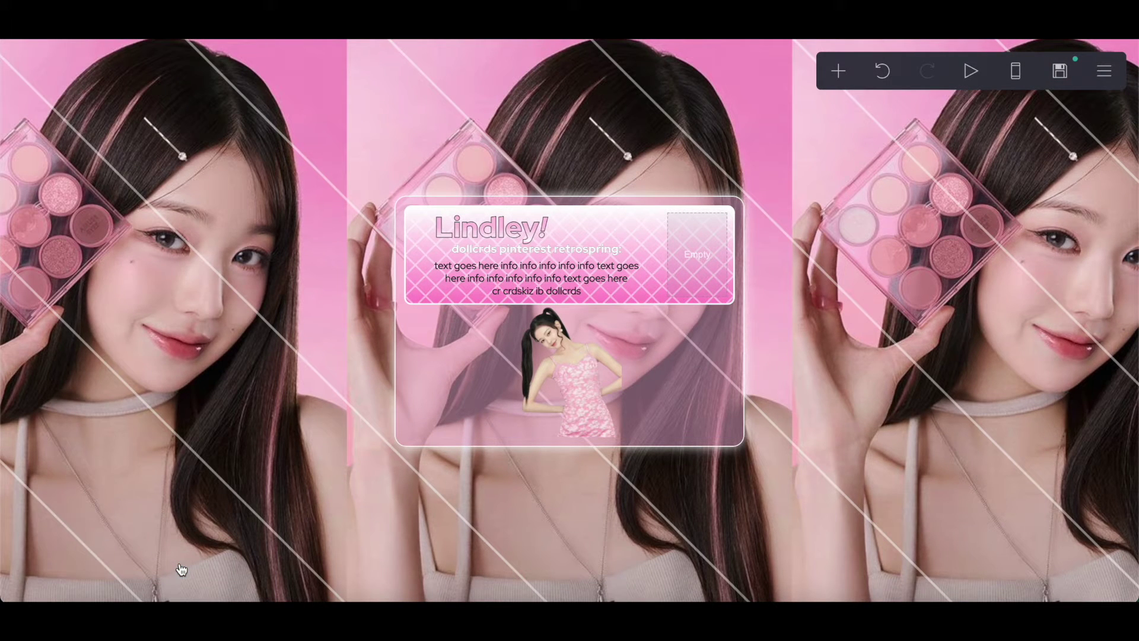
left_click(537, 277)
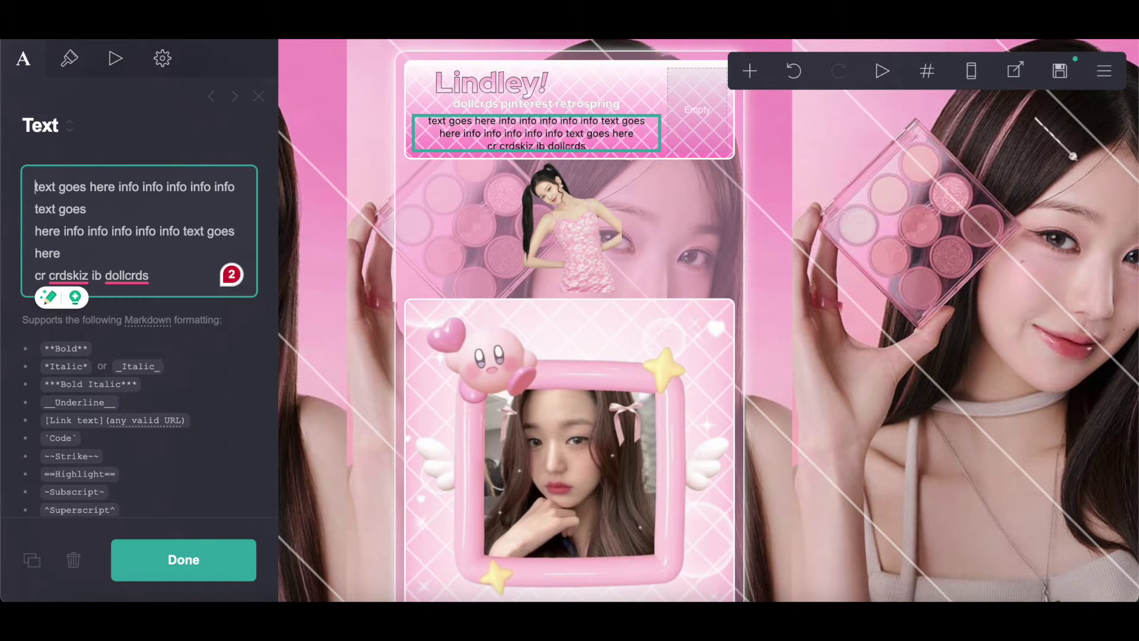
key("Escape")
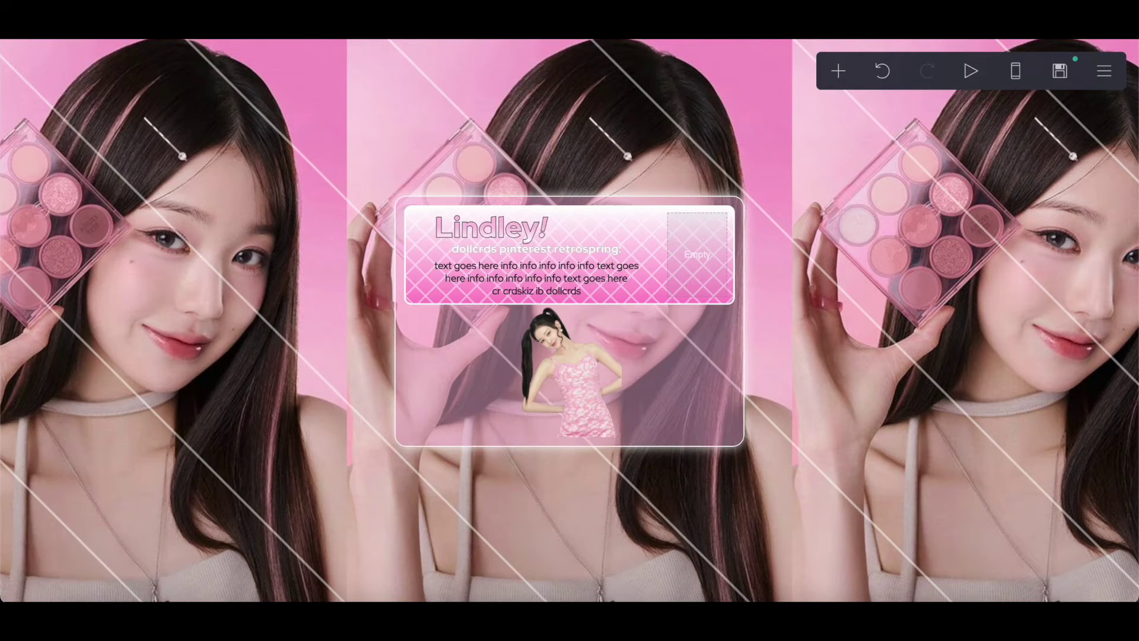
Step: Add a container below the photo with an Image background type
left_click(834, 61)
left_click(666, 431)
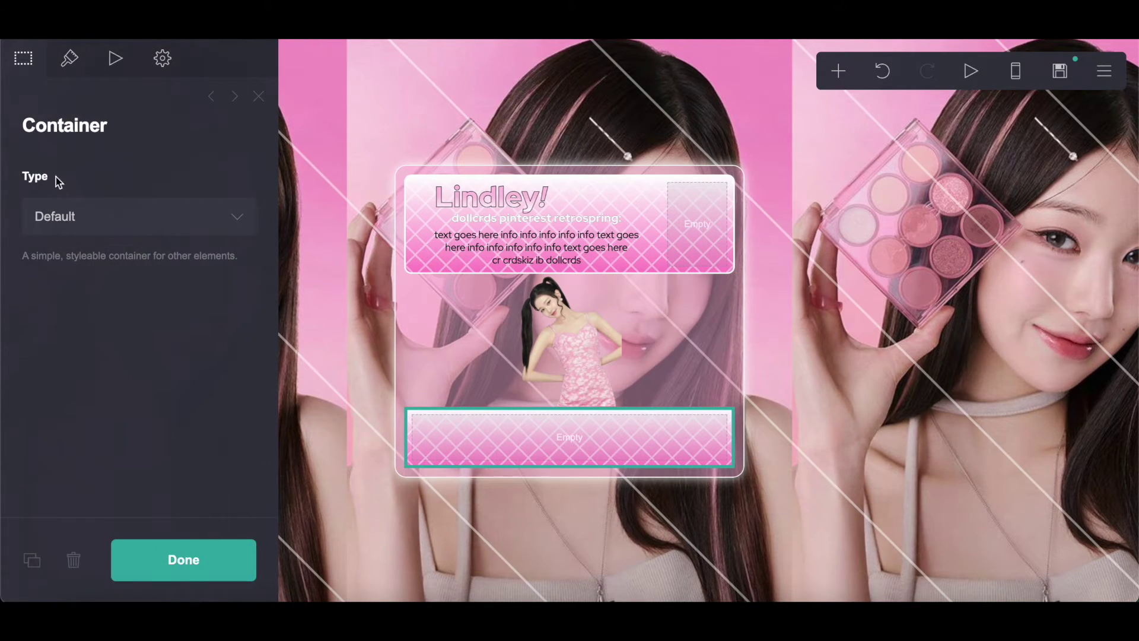
left_click(69, 58)
scroll(74, 368, "down", 10)
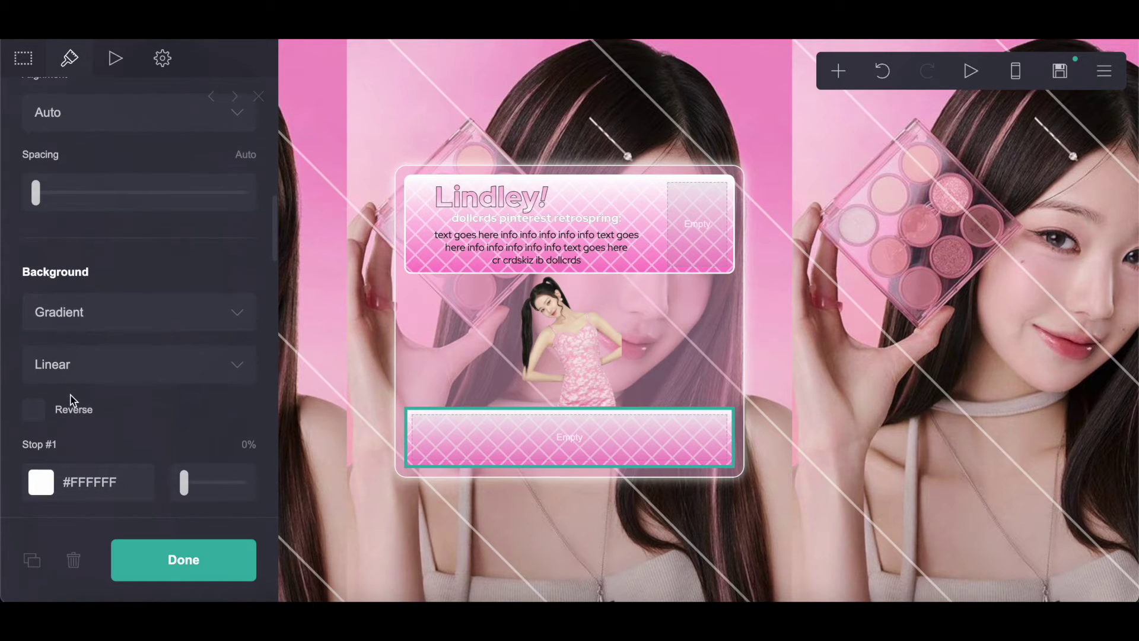
left_click(80, 320)
left_click(77, 333)
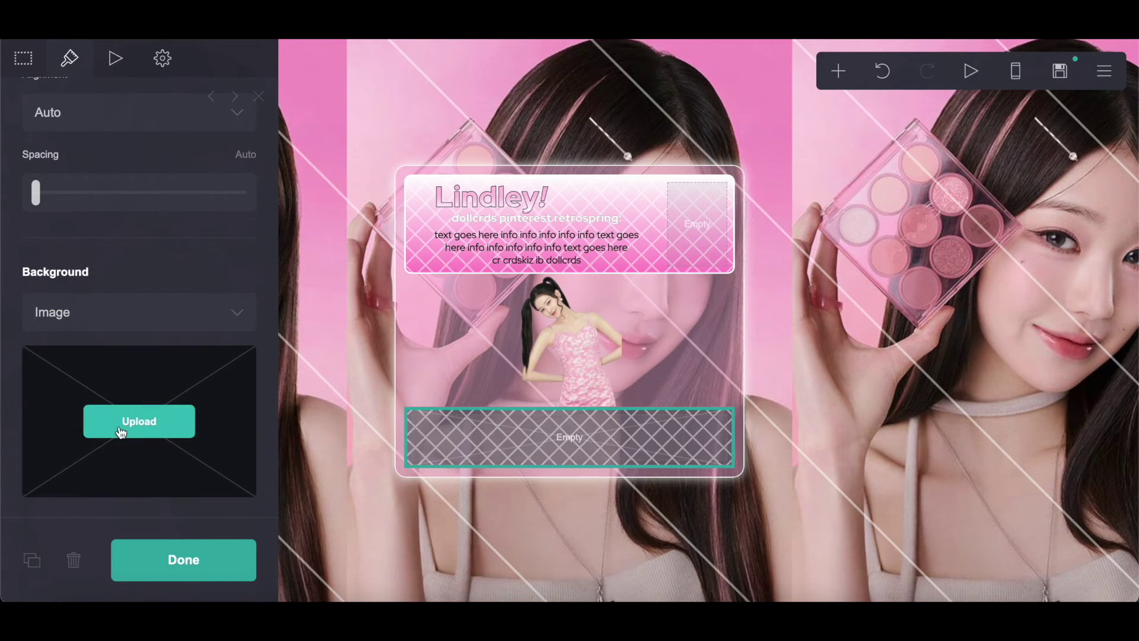
Step: Upload the pale pink image as the container's background
left_click(127, 422)
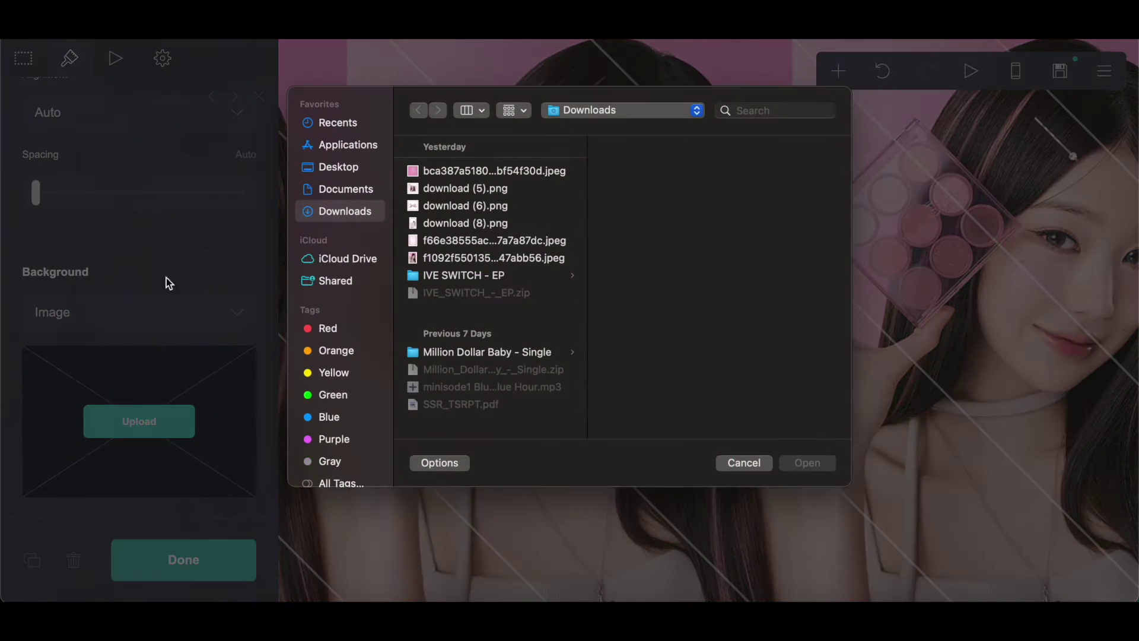
left_click(497, 258)
left_click(501, 242)
left_click(788, 468)
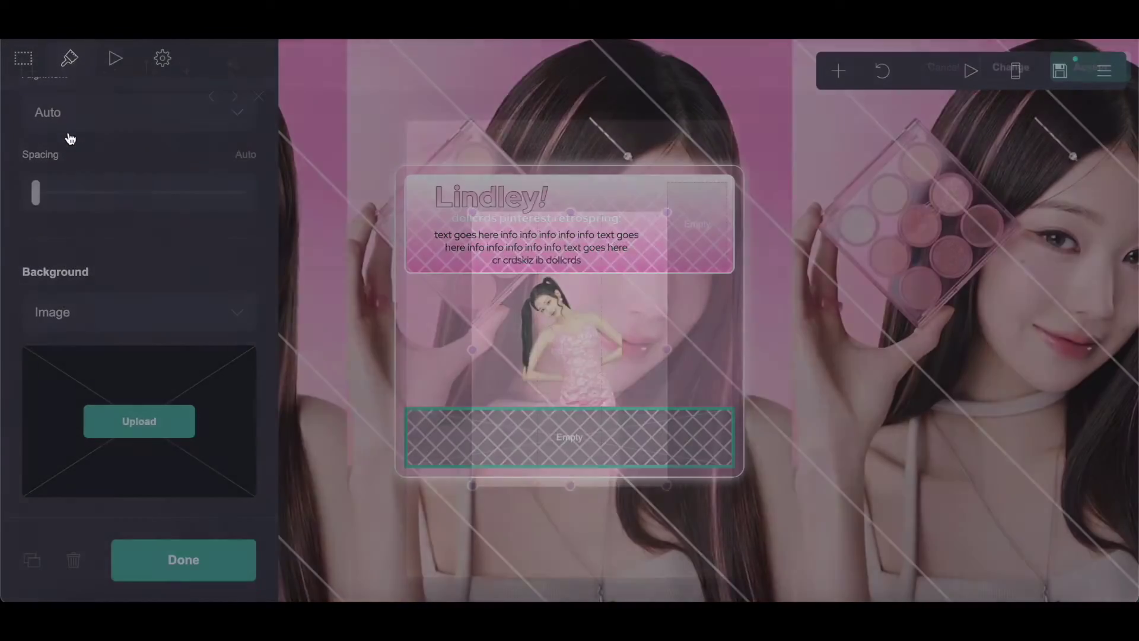
left_click(1097, 76)
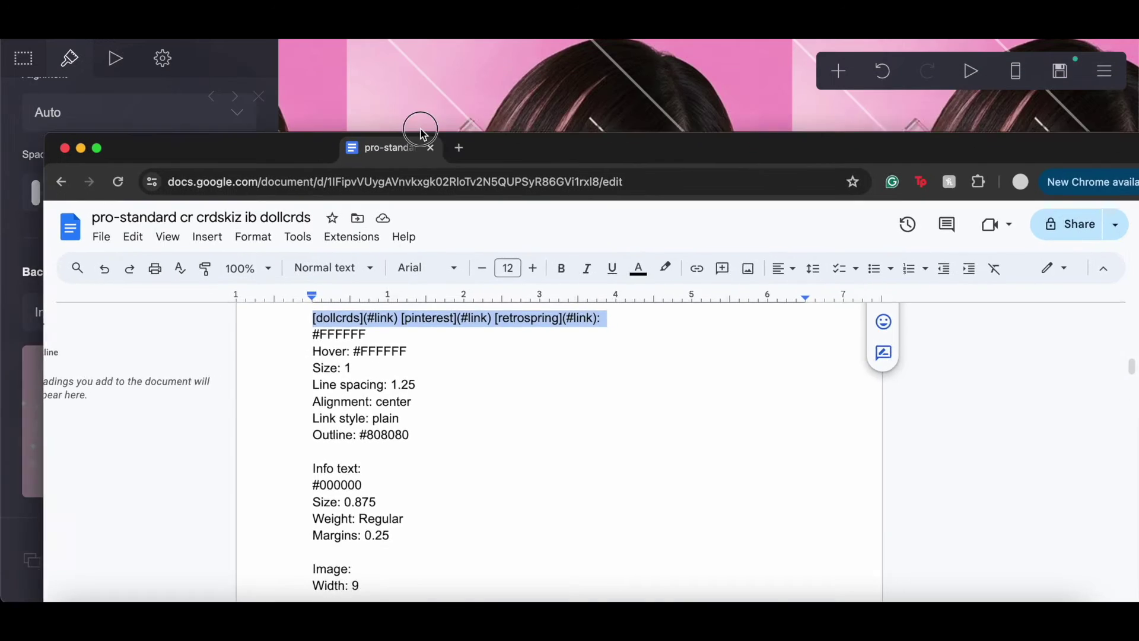
Step: Check the notes and set the container's top margin to 0.5
left_click(422, 127)
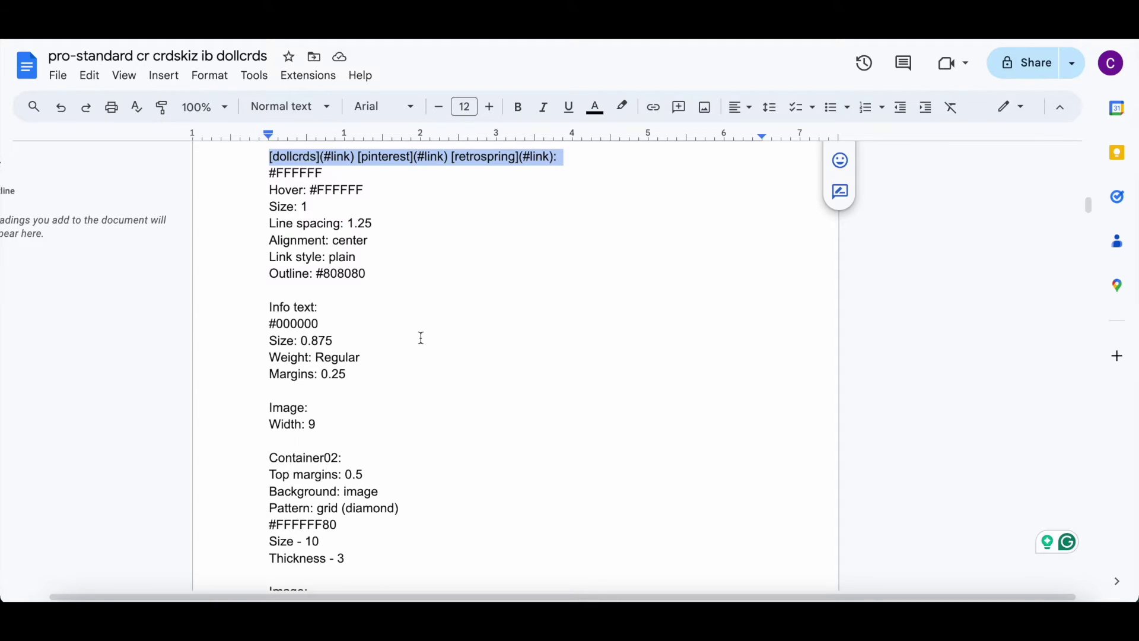
scroll(421, 338, "down", 3)
scroll(421, 339, "down", 3)
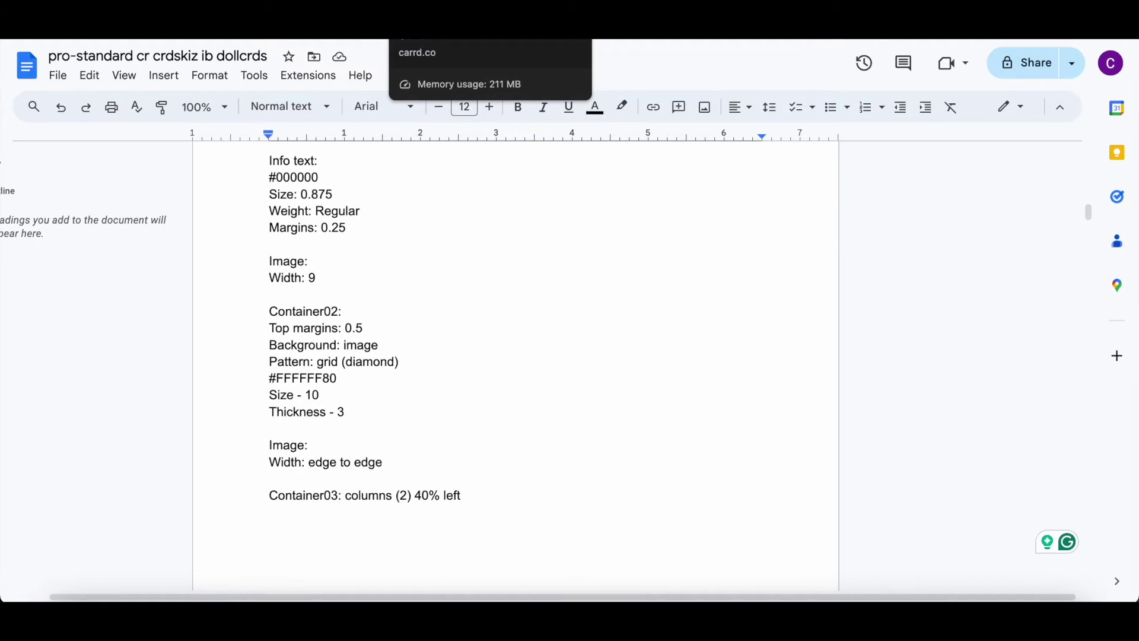
left_click(457, 38)
scroll(101, 248, "up", 5)
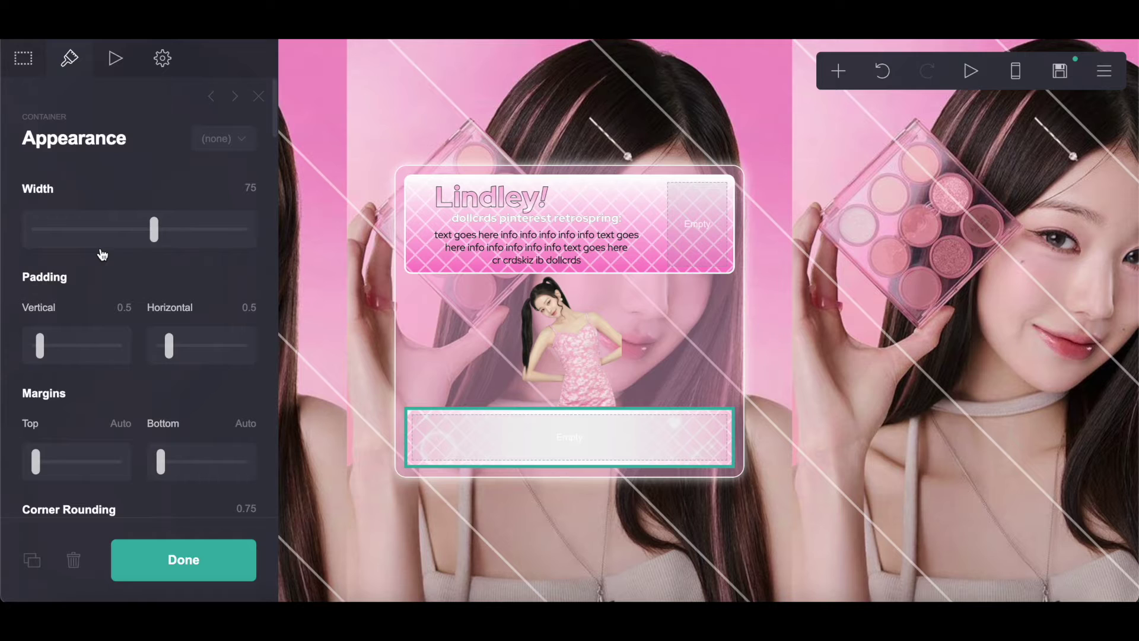
scroll(101, 356, "down", 2)
scroll(102, 456, "down", 2)
left_click(128, 202)
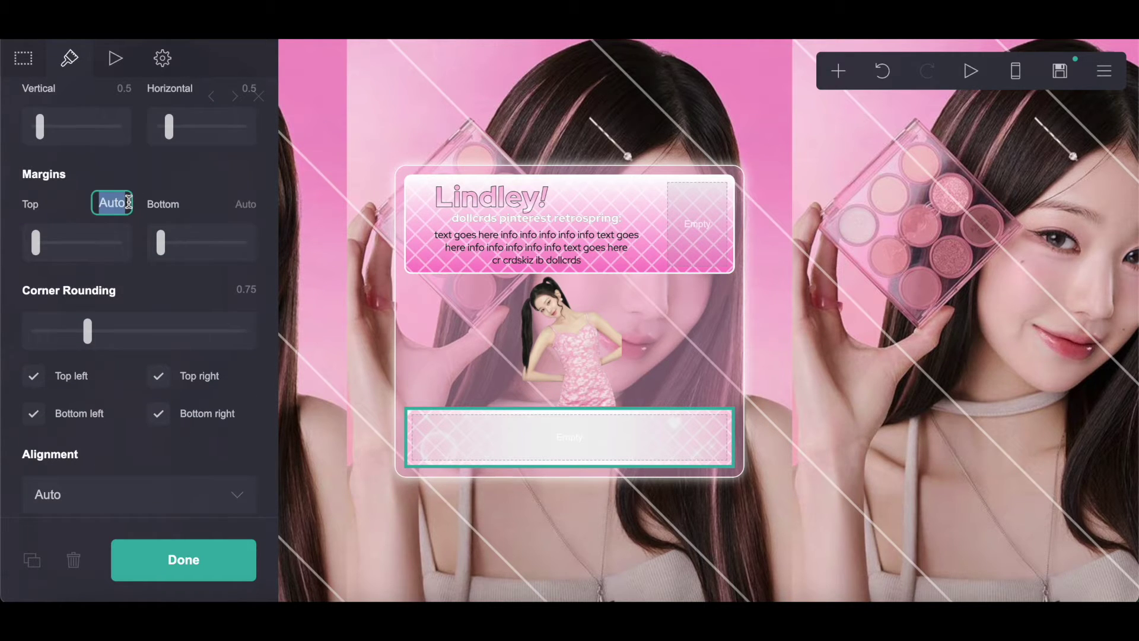
type("0.5")
key("Return")
Step: Set the #FFFFFF80 diamond grid overlay to size 10 and thickness 3
scroll(108, 354, "down", 12)
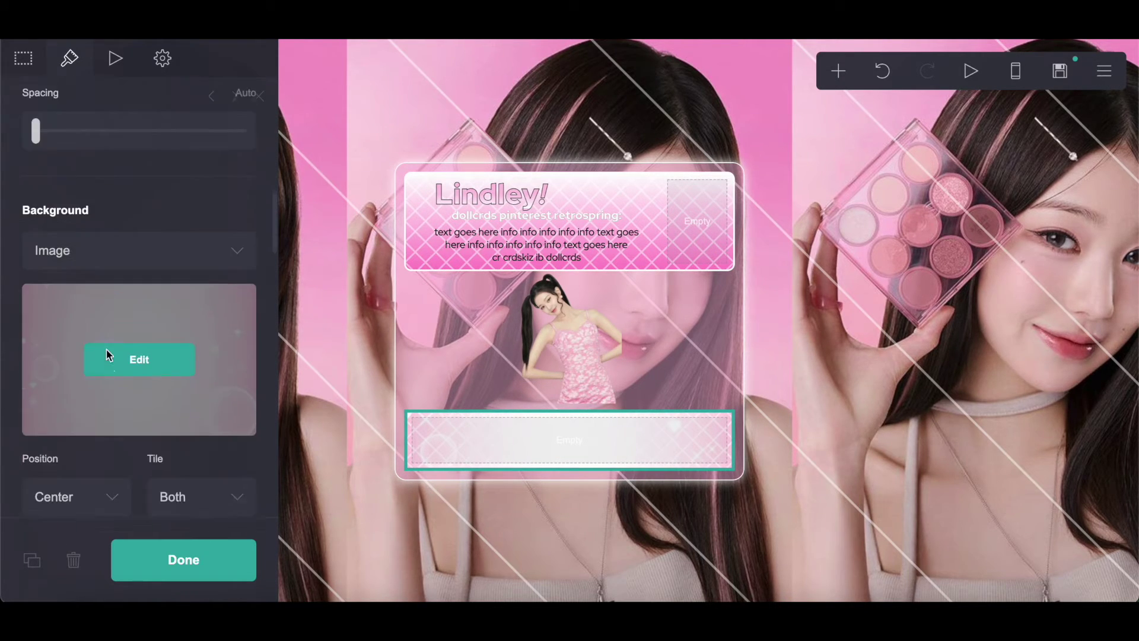
scroll(108, 355, "down", 3)
left_click(254, 240)
key("Return")
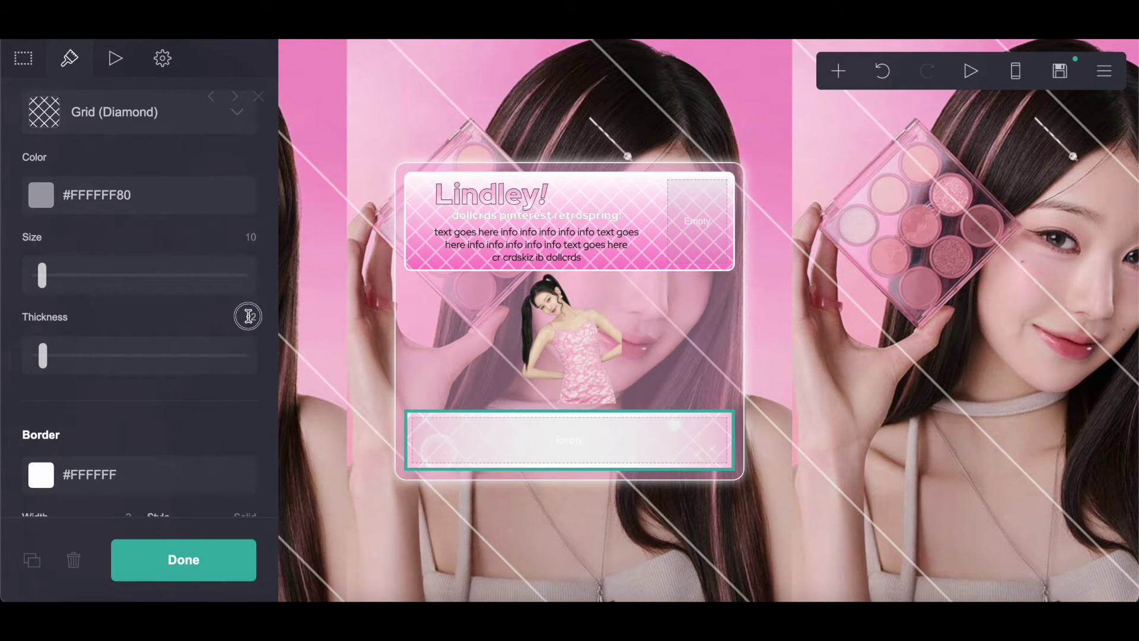
type("3")
key("Return")
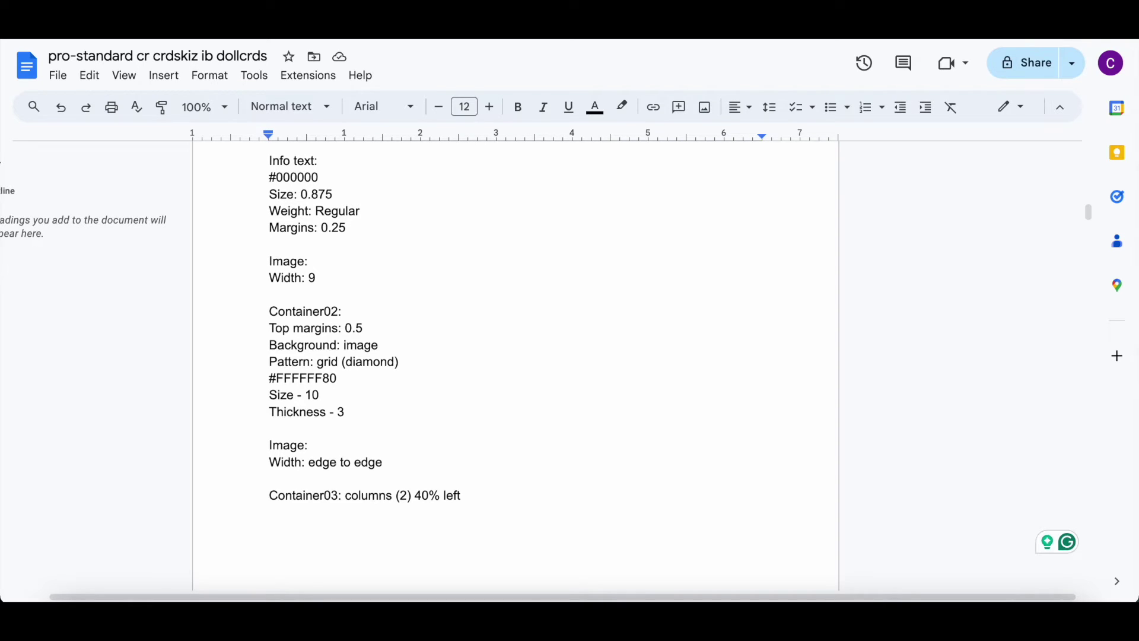
mouse_move(333, 42)
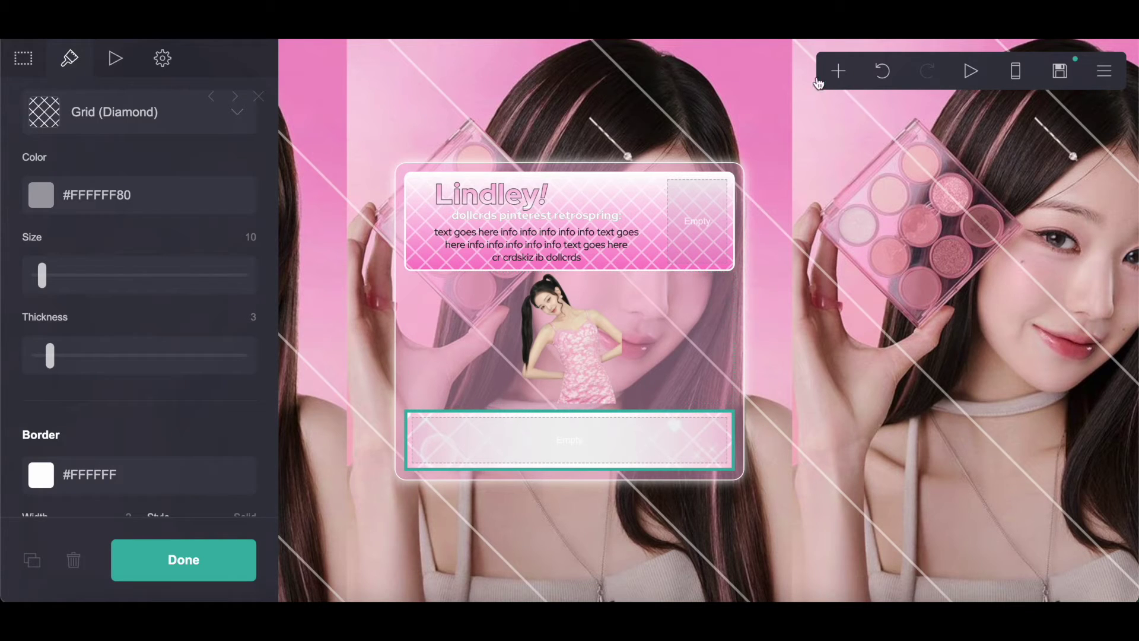
left_click(838, 70)
Step: Add an image to the new container using the framed photo download (5).png, uncropped
left_click(668, 183)
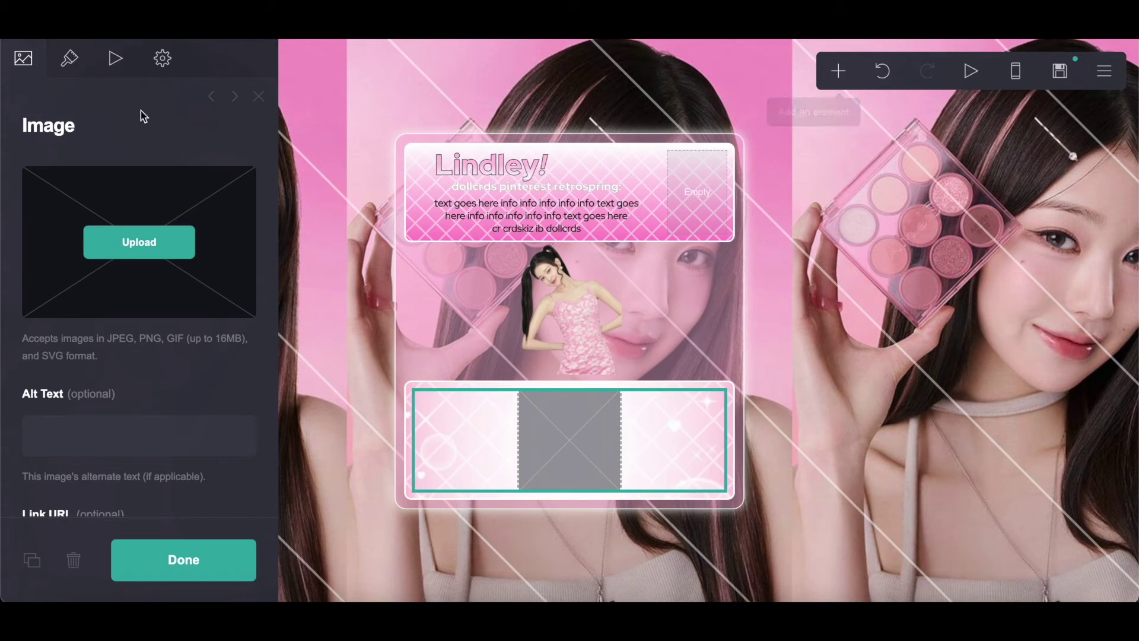
left_click(153, 222)
left_click(447, 223)
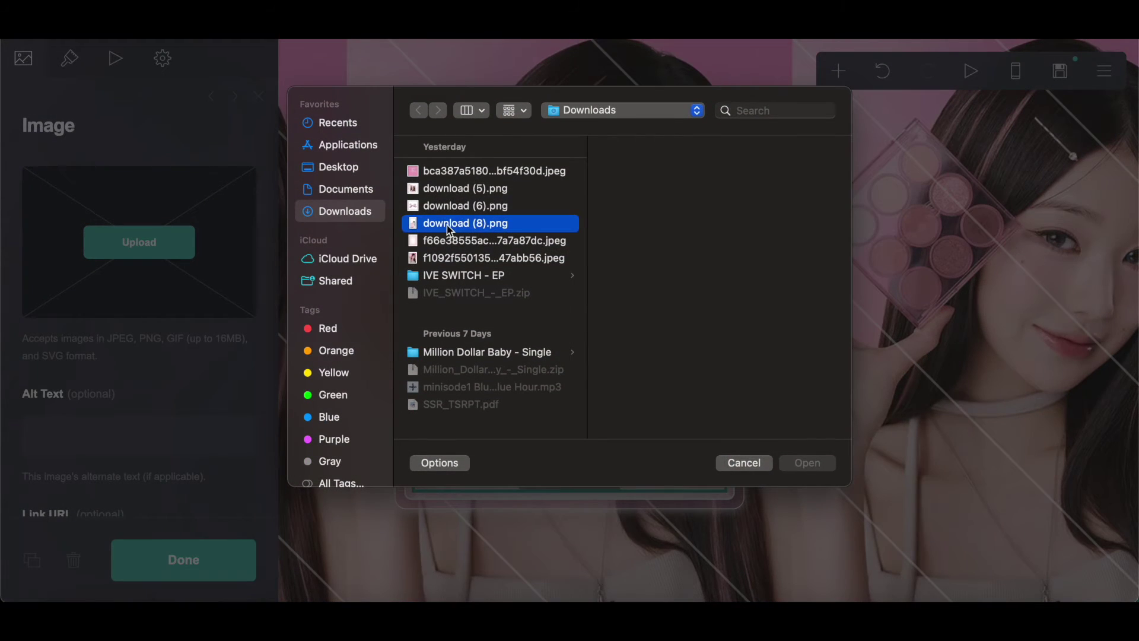
left_click(452, 188)
left_click(811, 462)
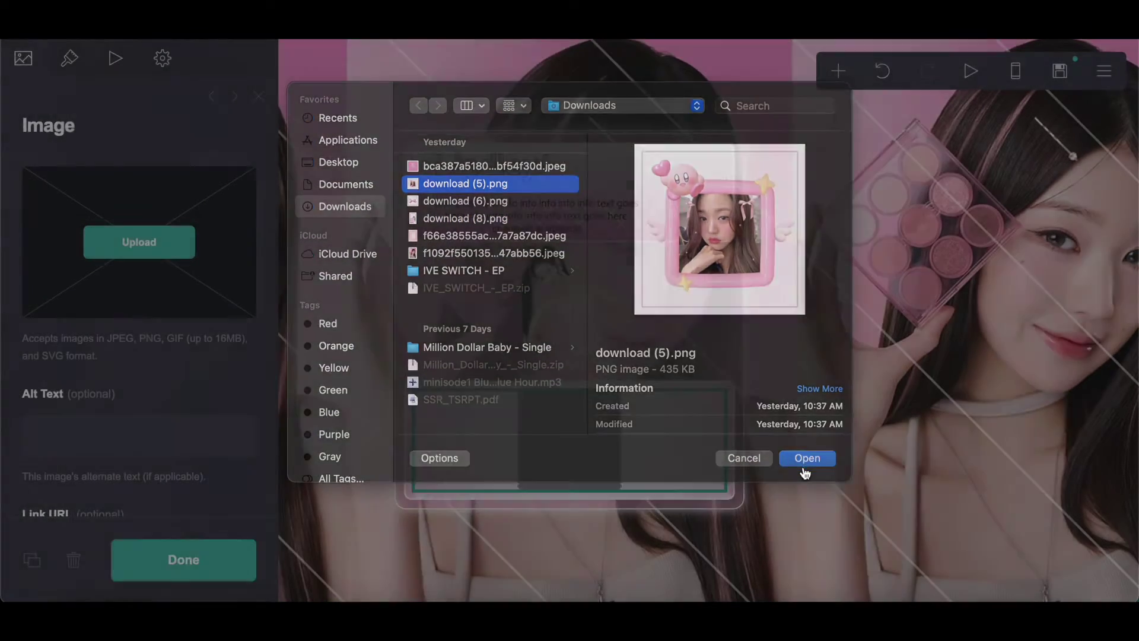
left_click(27, 63)
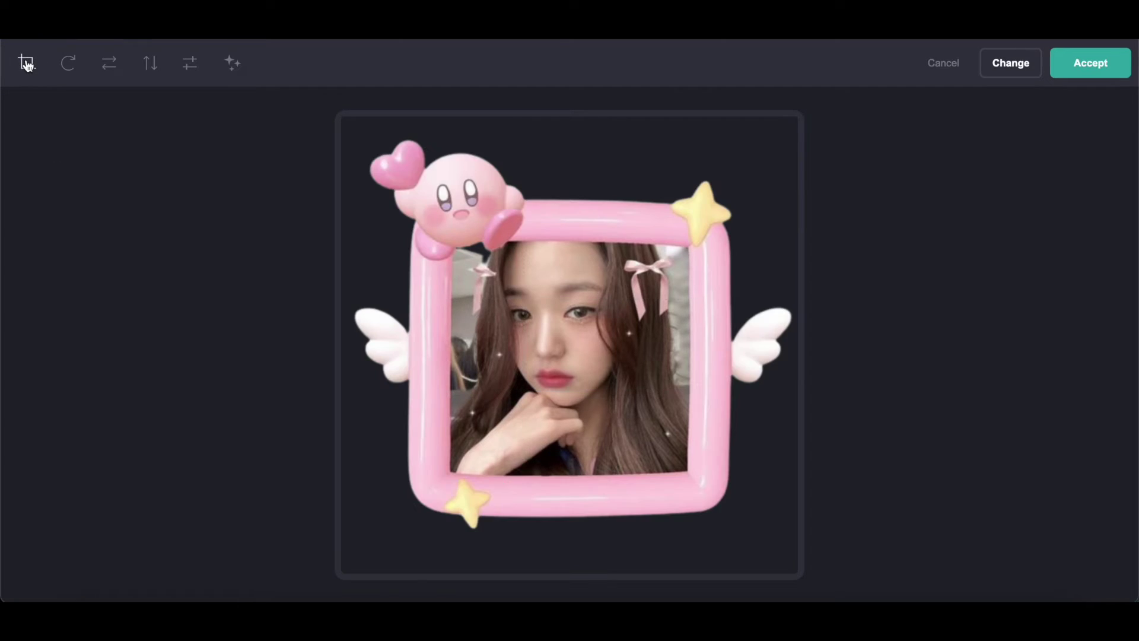
left_click(1089, 64)
Step: Set the framed Kirby image's width to Edge to Edge
left_click(69, 57)
mouse_move(37, 229)
left_mouse_down()
mouse_move(216, 243)
mouse_move(227, 231)
left_mouse_up()
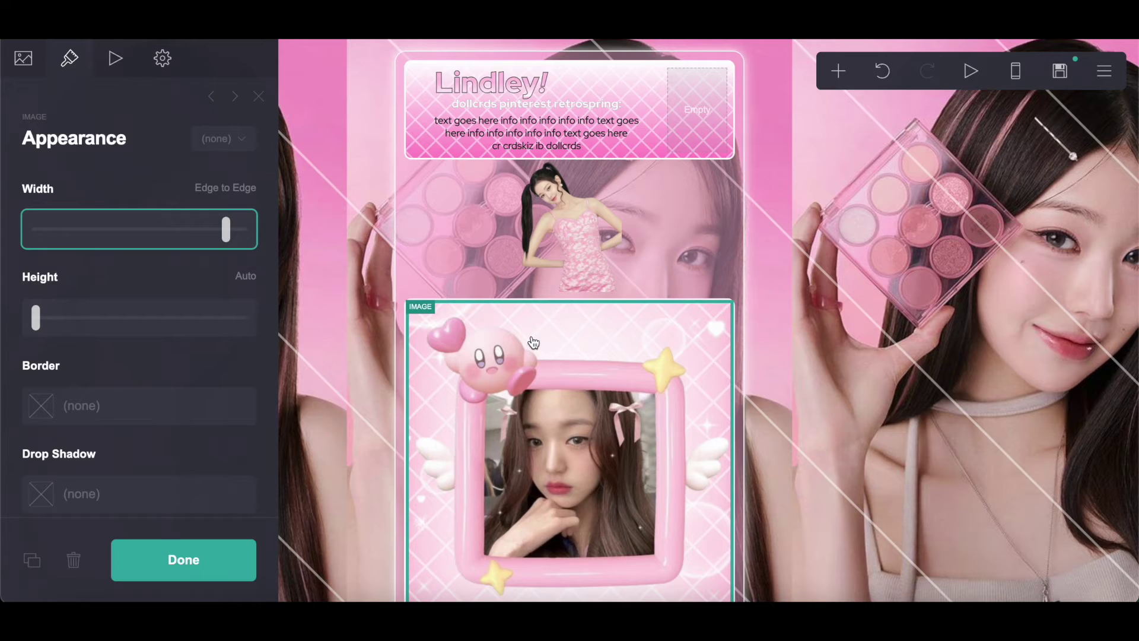
scroll(389, 461, "down", 1)
left_click(181, 574)
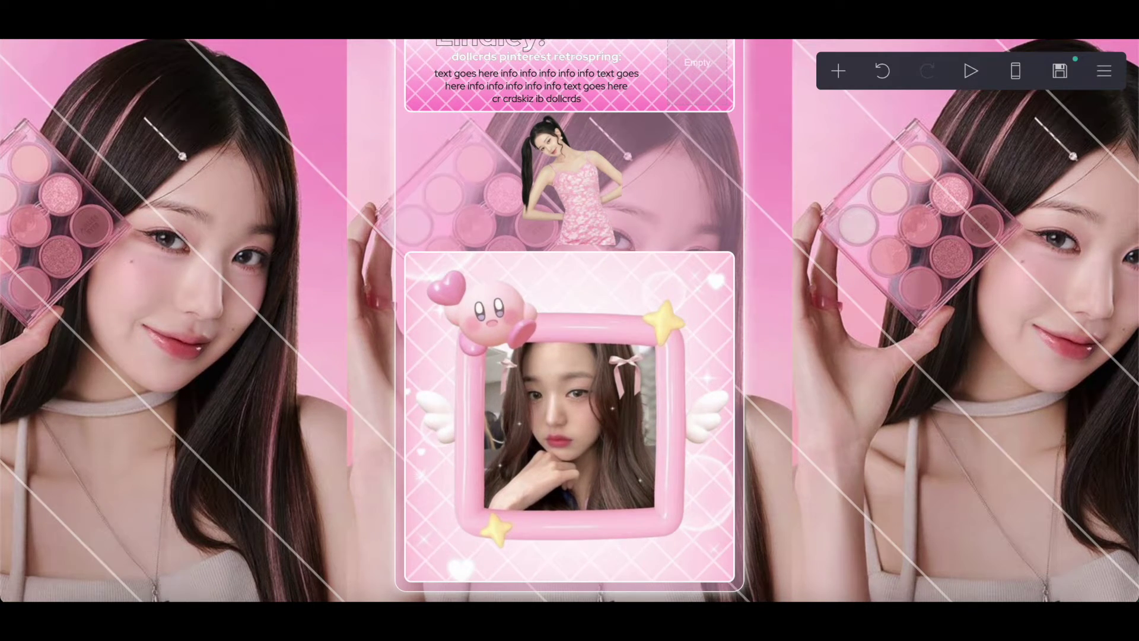
Step: Add a new container at the page bottom and set its type to Columns
left_click(537, 86)
scroll(569, 321, "down", 6)
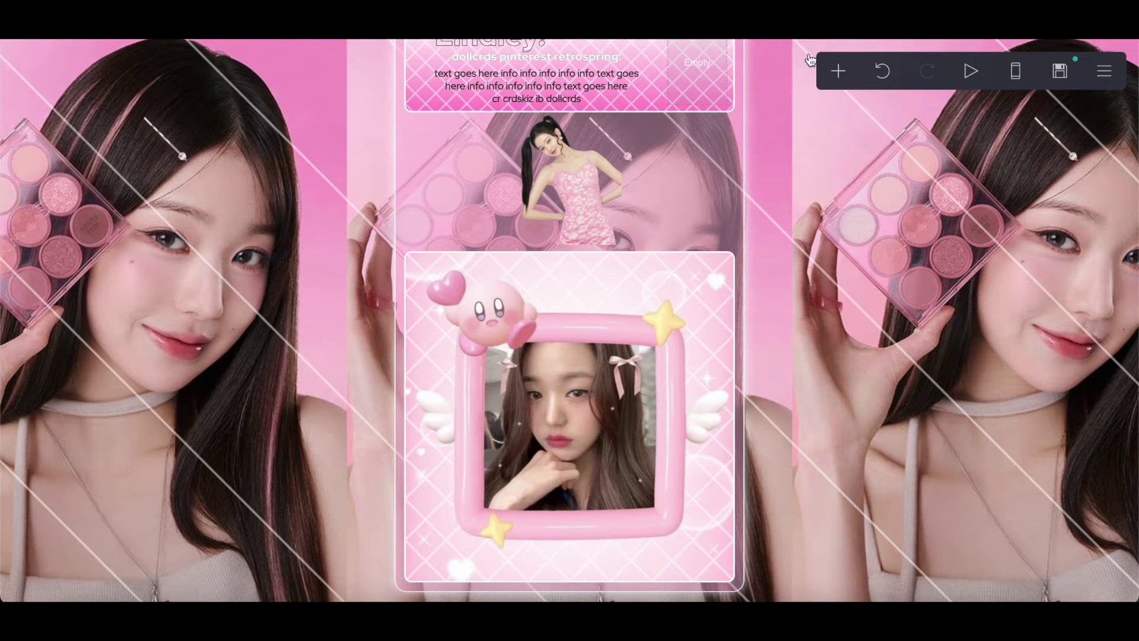
left_click(838, 70)
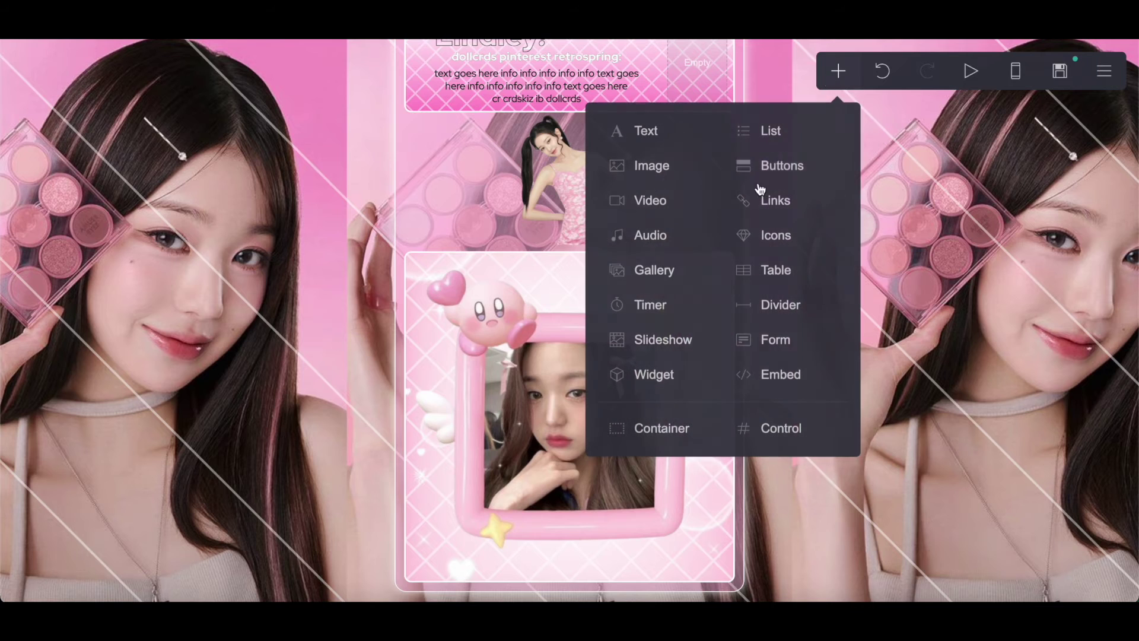
left_click(656, 429)
left_click(24, 59)
left_click(52, 214)
left_click(52, 235)
Step: Set the left column width to 40%
left_click(84, 335)
left_click(64, 436)
type("40")
key("Return")
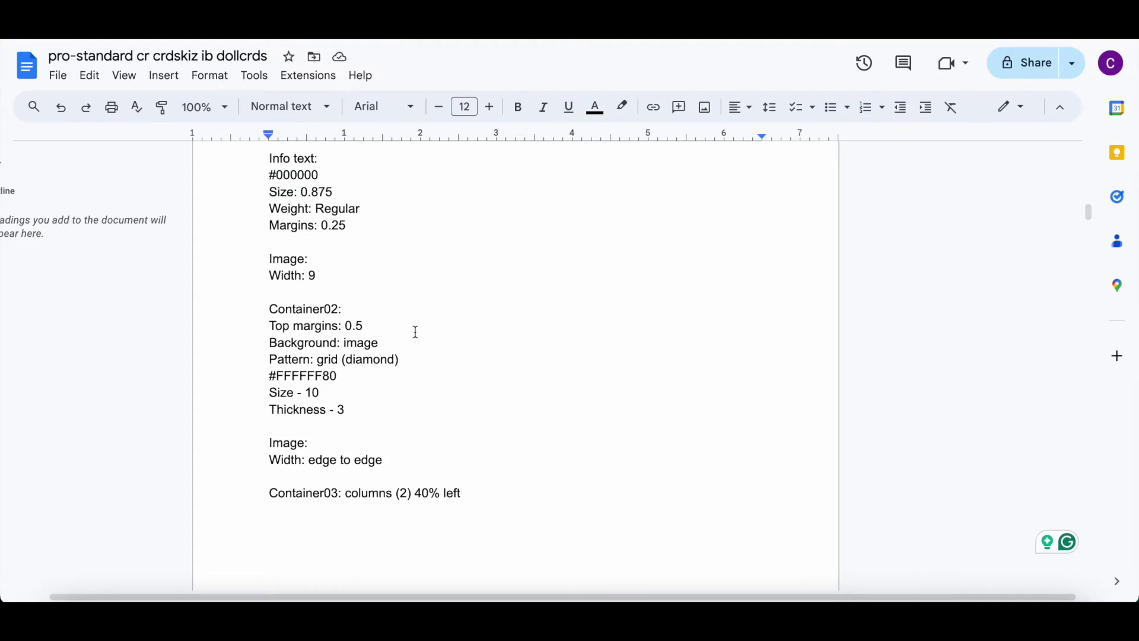
scroll(415, 331, "down", 5)
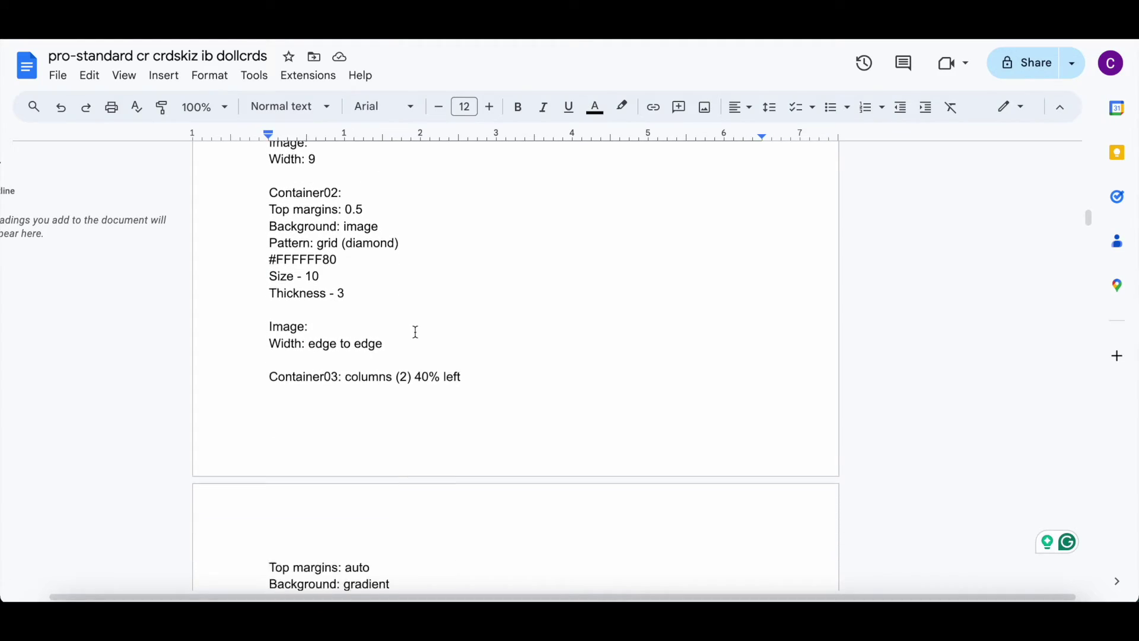
scroll(416, 331, "down", 1)
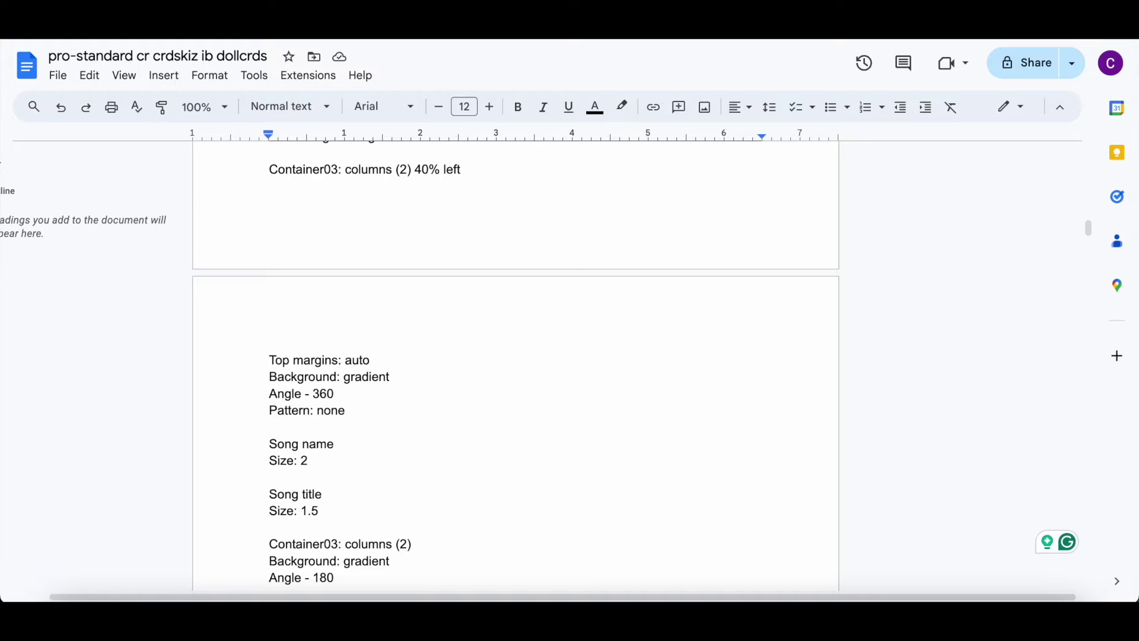
left_click(427, 27)
Step: Give the row a white-to-pink gradient background
left_click(69, 57)
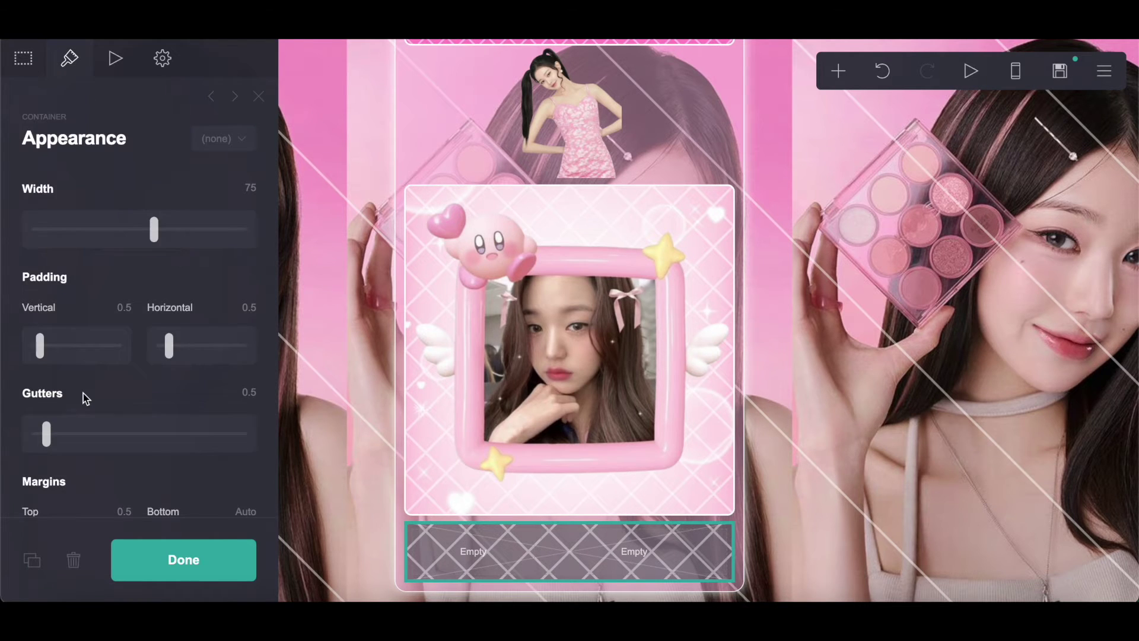
scroll(83, 397, "down", 3)
left_click_drag(38, 373, 10, 363)
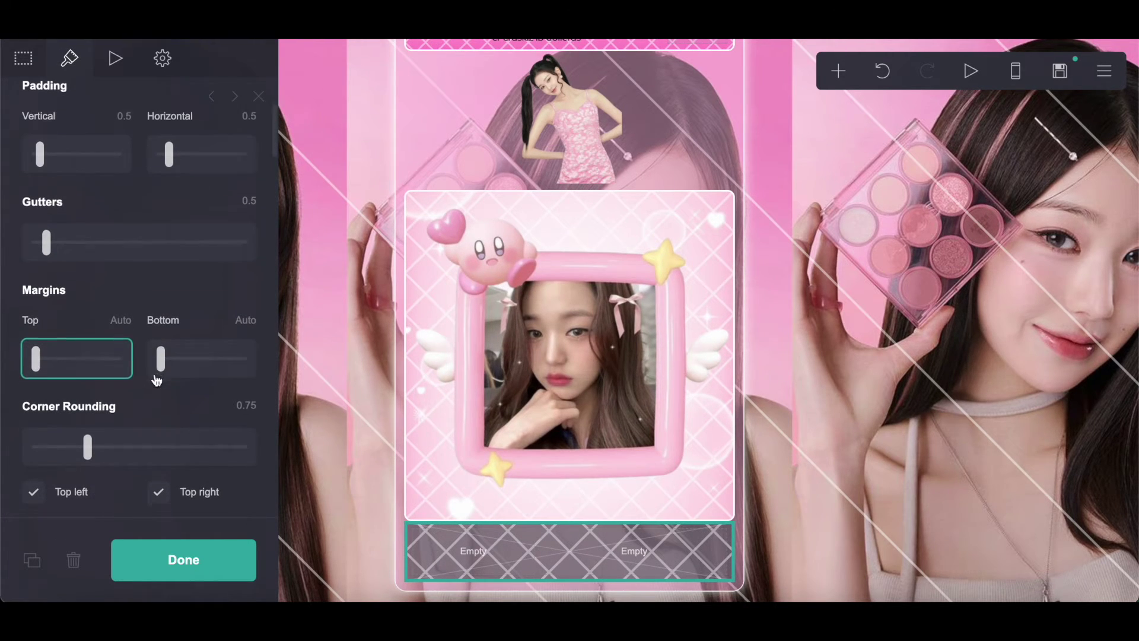
scroll(156, 377, "down", 5)
scroll(156, 380, "down", 1)
left_click(113, 243)
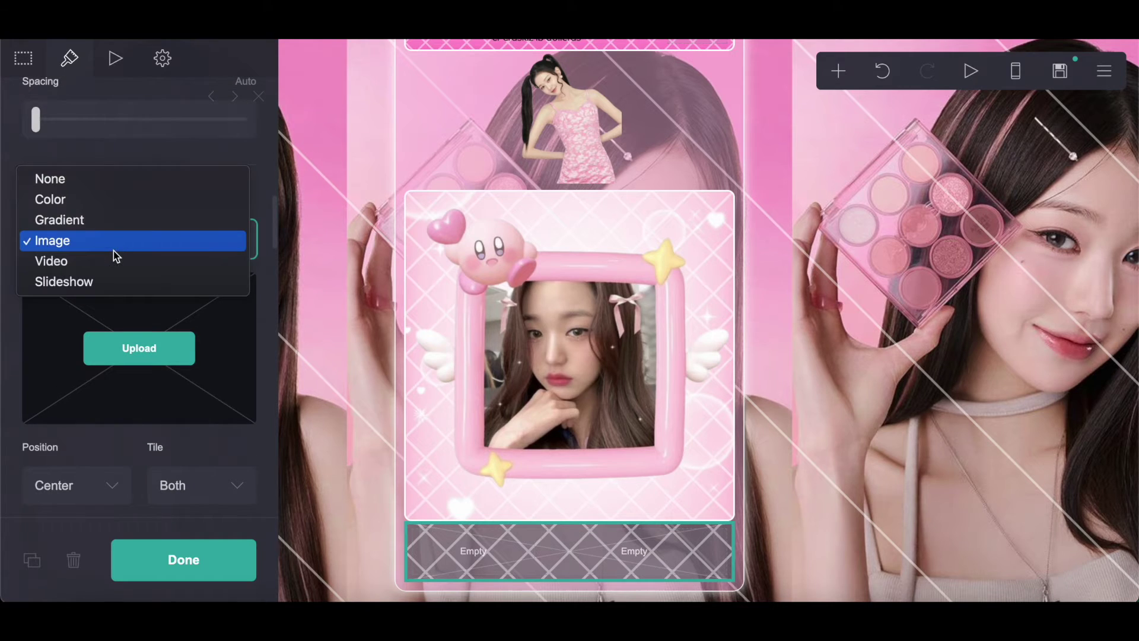
left_click(112, 223)
Step: Set the row's background pattern to None, removing the diamonds
scroll(112, 222, "down", 5)
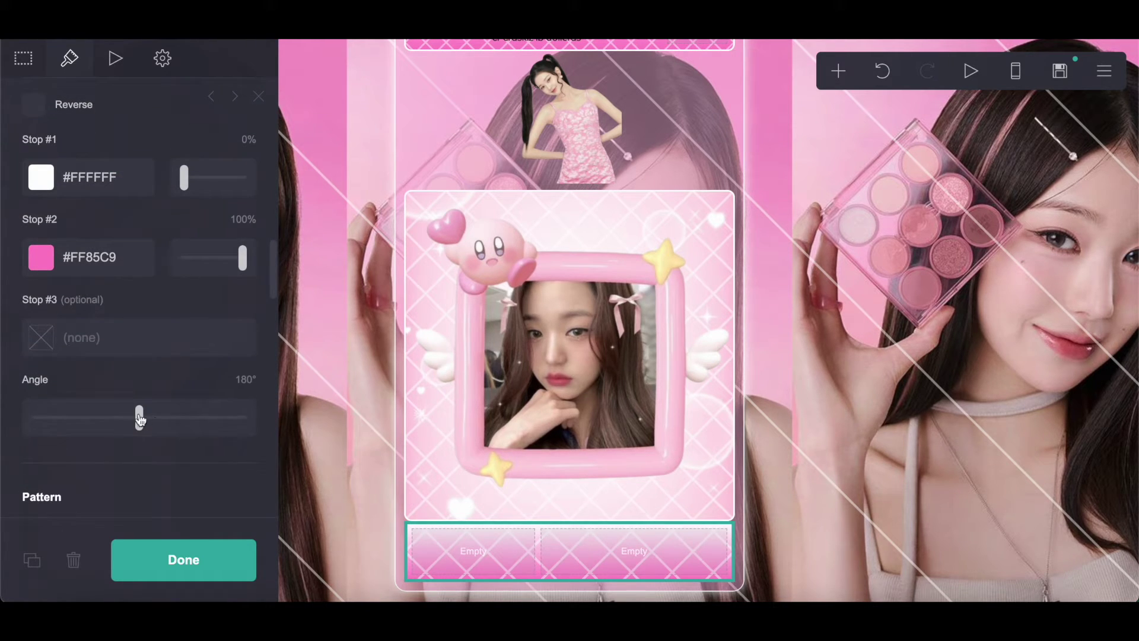
scroll(146, 415, "down", 3)
scroll(133, 414, "down", 5)
left_click(107, 231)
scroll(96, 252, "up", 5)
left_click(96, 252)
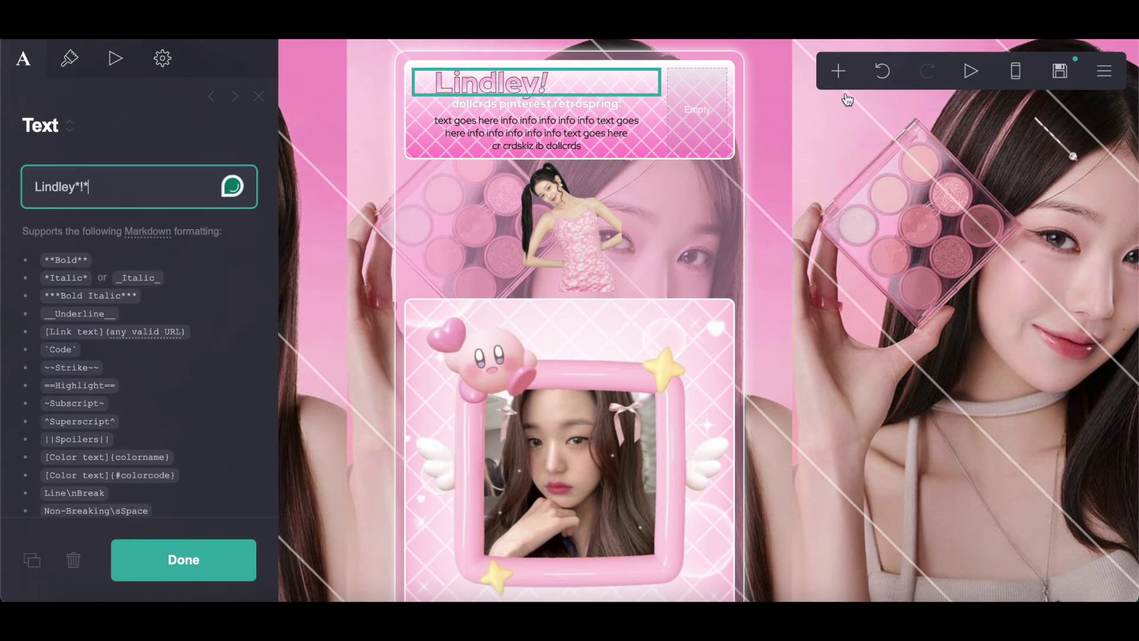
Step: Add a text element reading 'Accendio' to the row's right column
left_click(838, 71)
left_click(644, 127)
left_click_drag(594, 112, 617, 556)
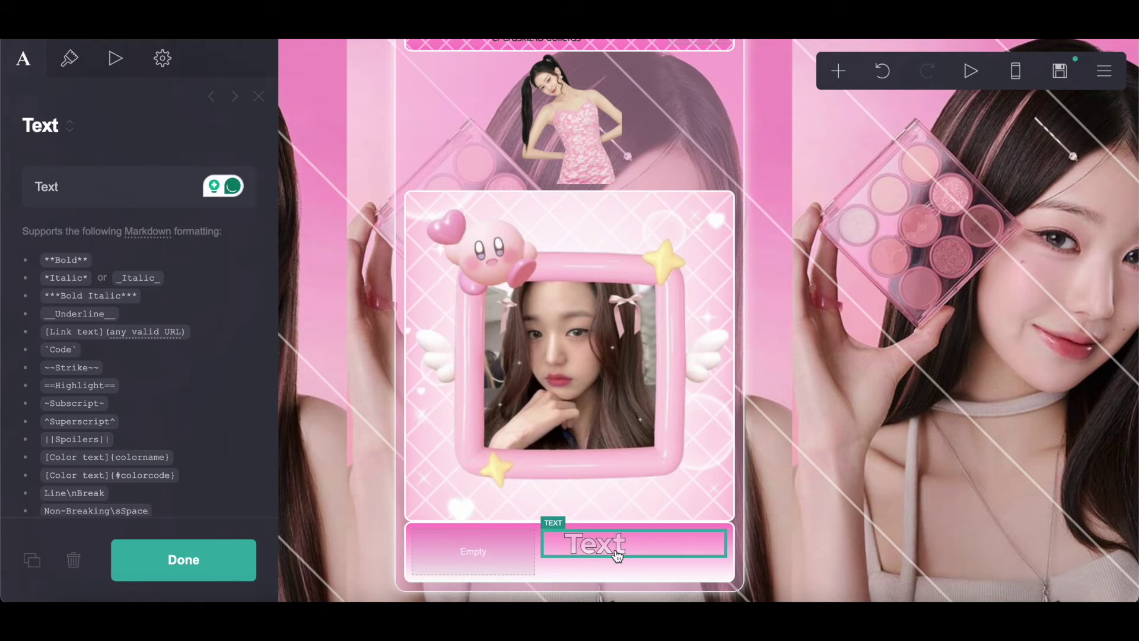
double_click(32, 182)
type("Accendio")
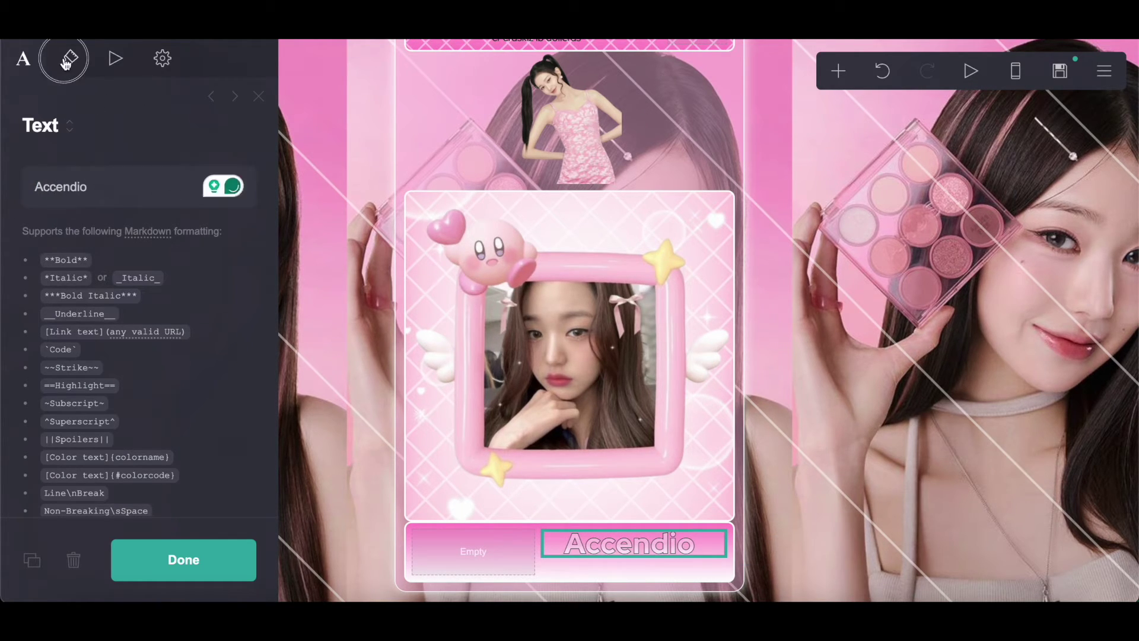
scroll(122, 308, "down", 15)
scroll(122, 306, "up", 6)
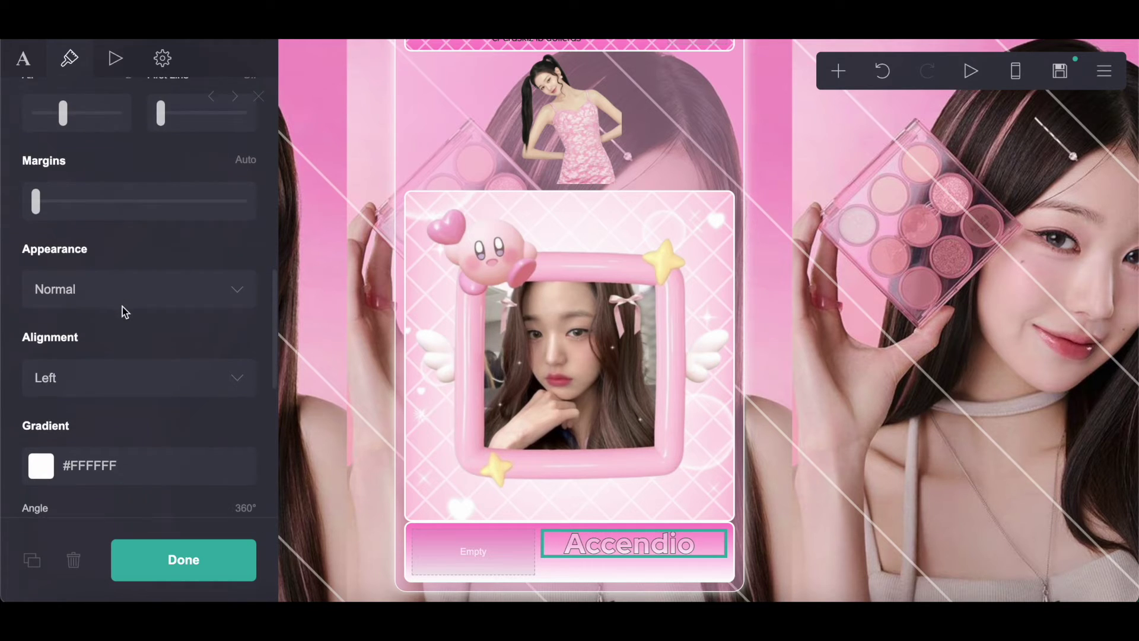
Step: Center-align the Accendio title and set its font size to 2
left_click(78, 376)
left_click(74, 396)
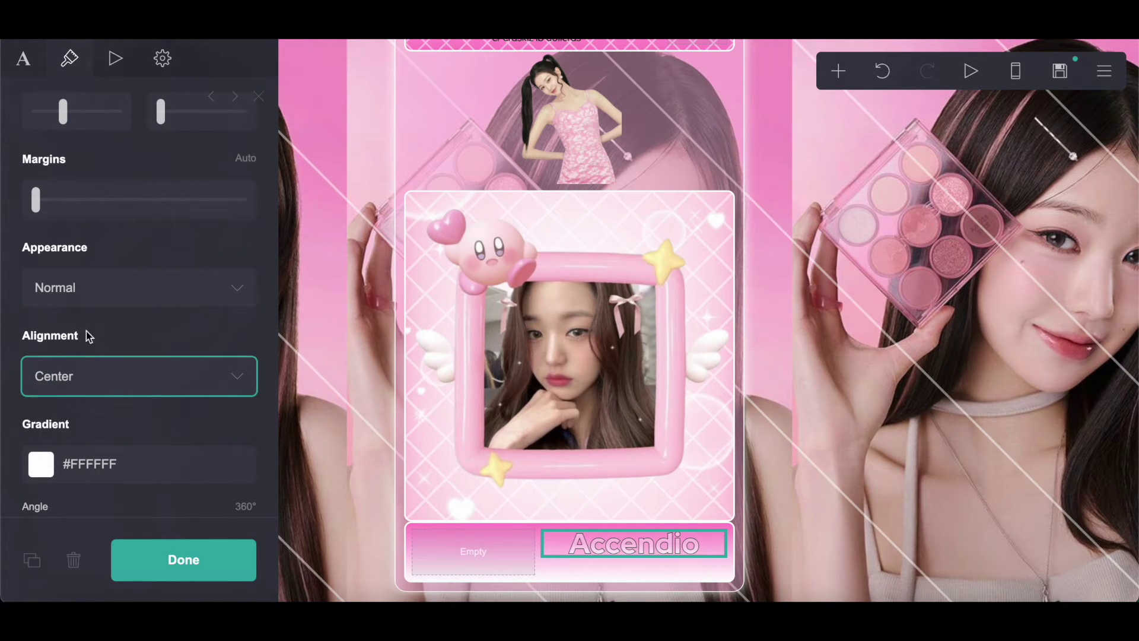
scroll(115, 226, "up", 5)
left_click(51, 368)
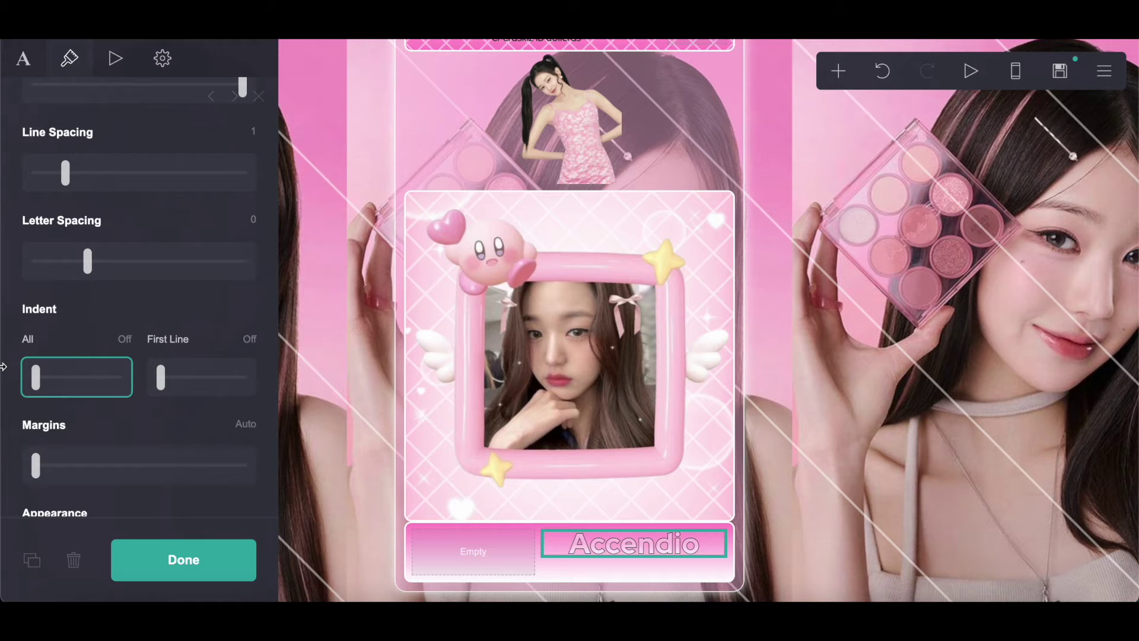
scroll(107, 279, "up", 5)
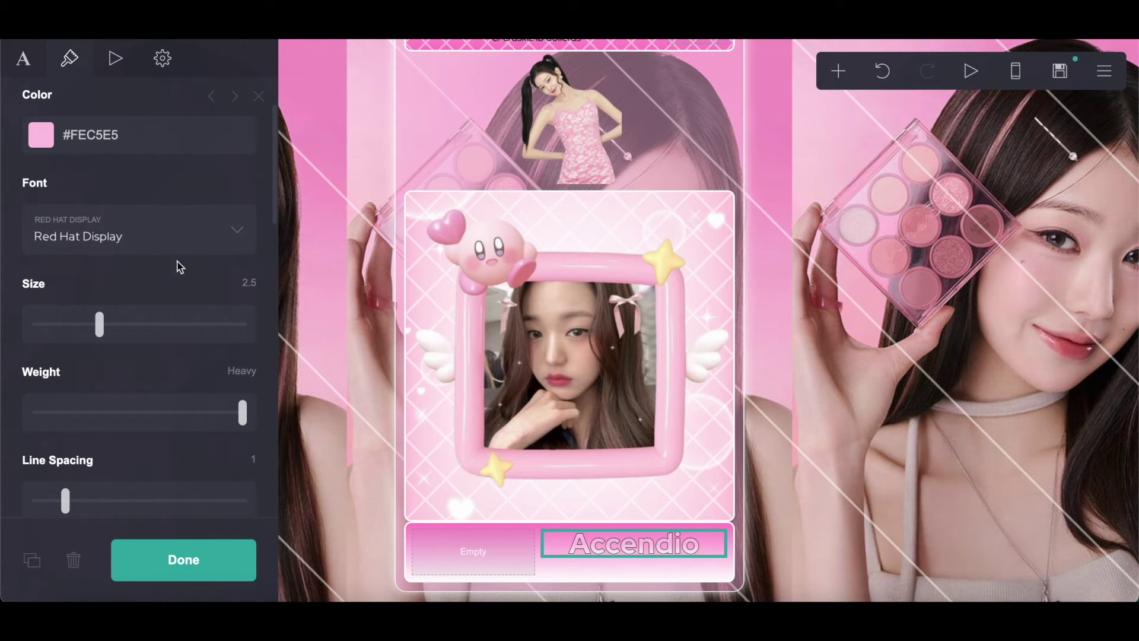
key("alt+Tab")
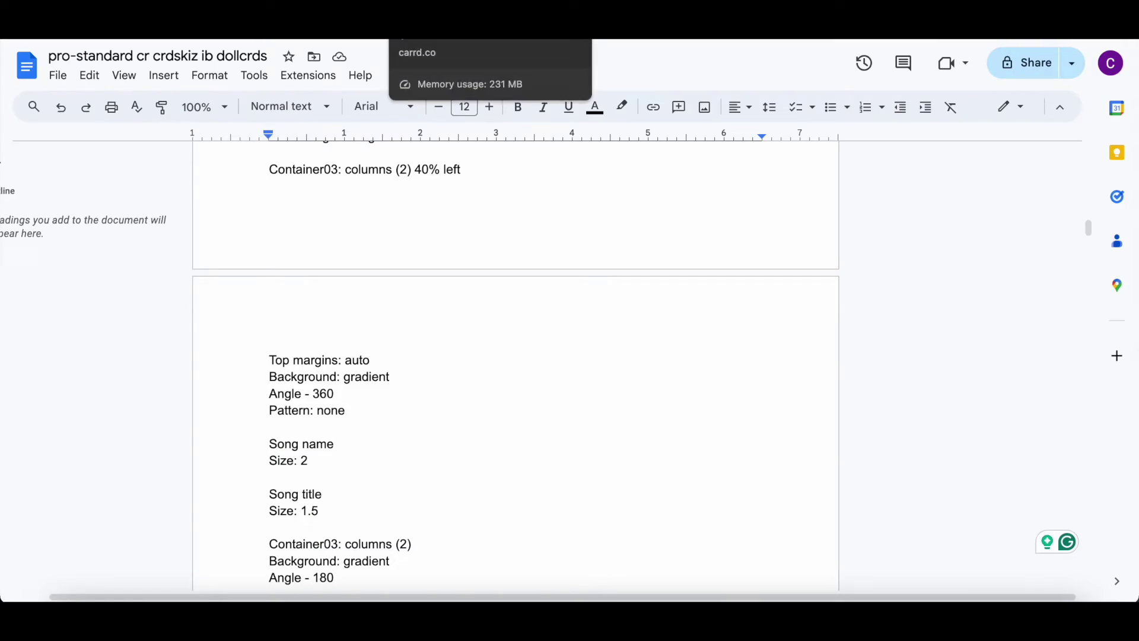
key("alt+Tab")
left_click(252, 289)
key("Return")
Step: Add a second text element with font size 1.5
left_click(839, 71)
left_click(623, 131)
left_click(252, 376)
type("1")
key("Return")
Step: Replace the second text's placeholder with 'IVE' and finish editing it
left_click(23, 58)
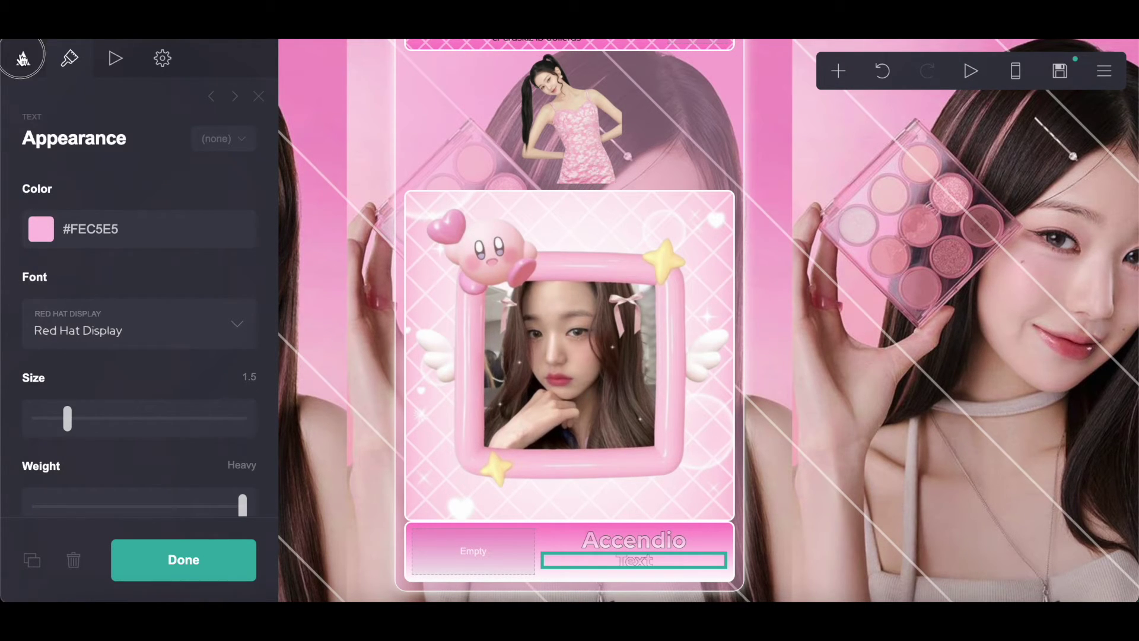
left_click_drag(87, 191, 1, 193)
type("IVE")
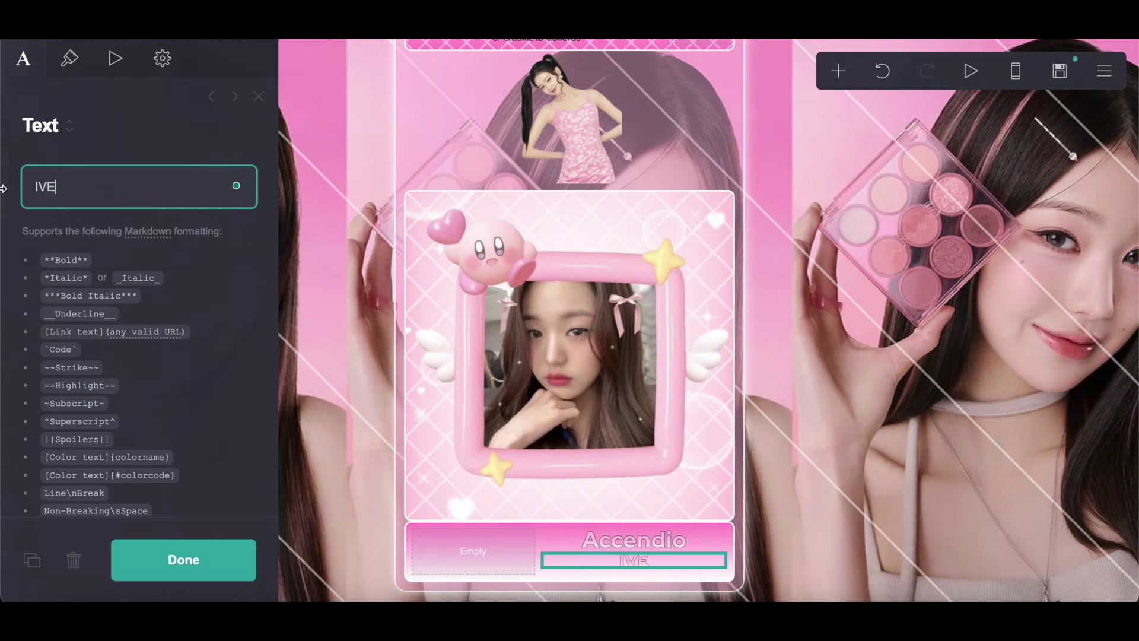
left_click(169, 554)
left_click(839, 71)
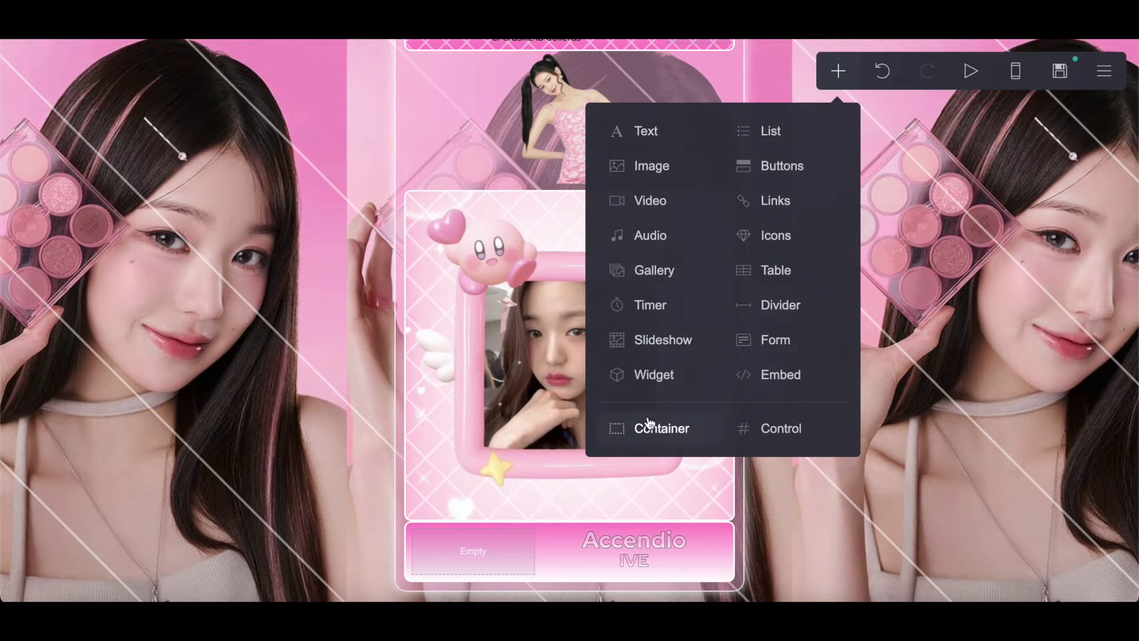
Step: Drop a code embed into the row's left column and label it 'music'
left_click(772, 374)
left_click_drag(564, 540, 485, 492)
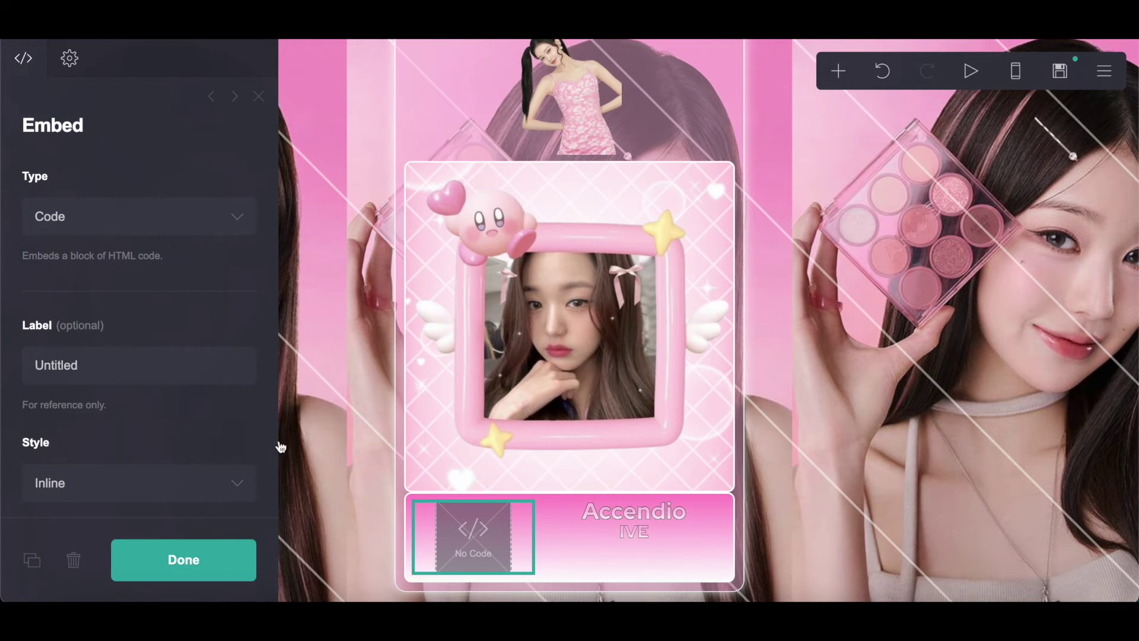
left_click(25, 365)
type("M")
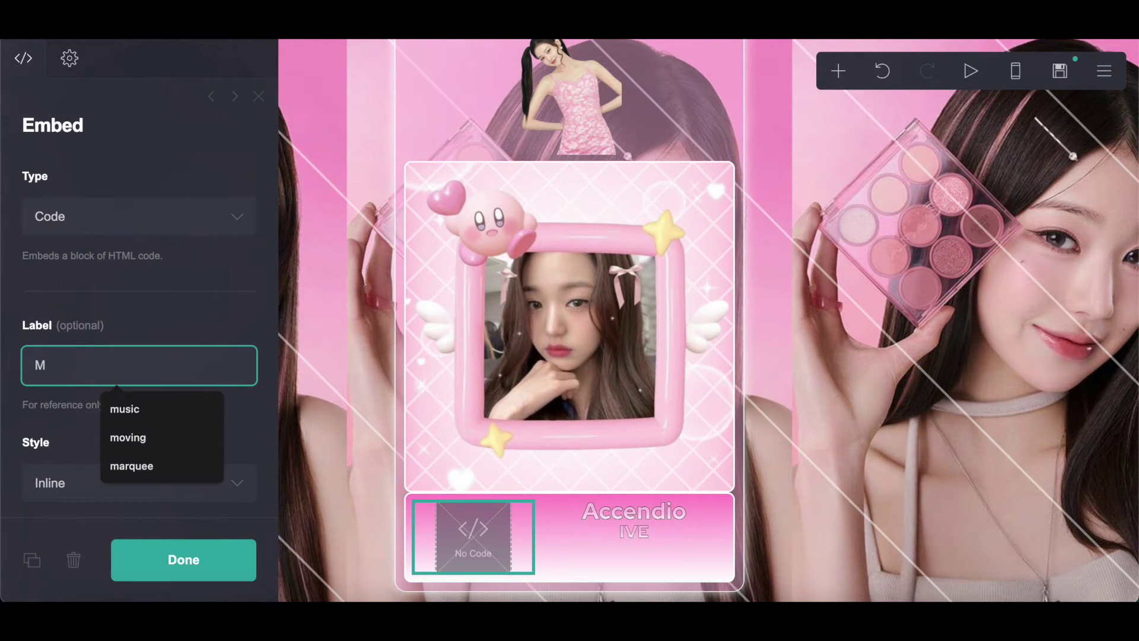
key("BackSpace")
type("music")
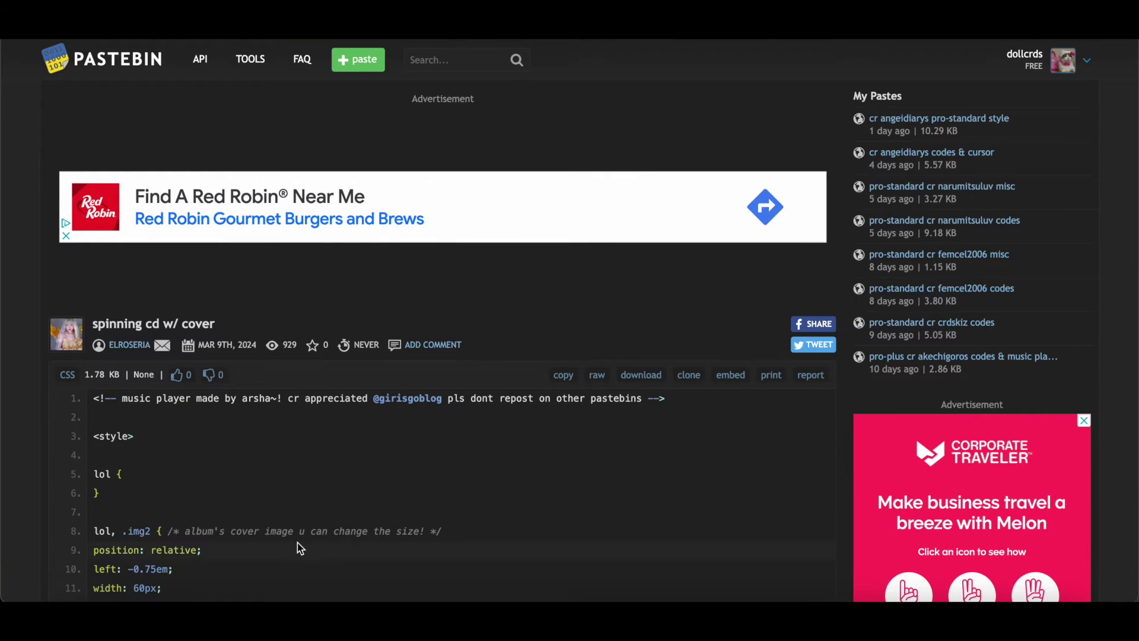
Step: Copy the Pastebin spinning-CD player code from <style> through </body>
scroll(300, 547, "down", 3)
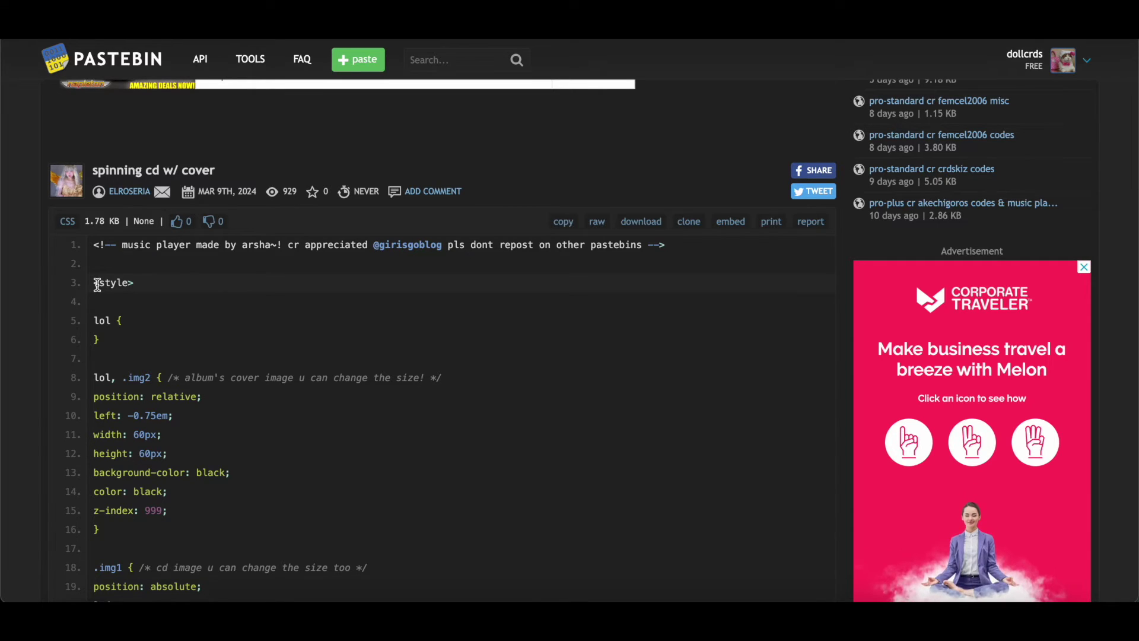
left_click_drag(95, 284, 168, 315)
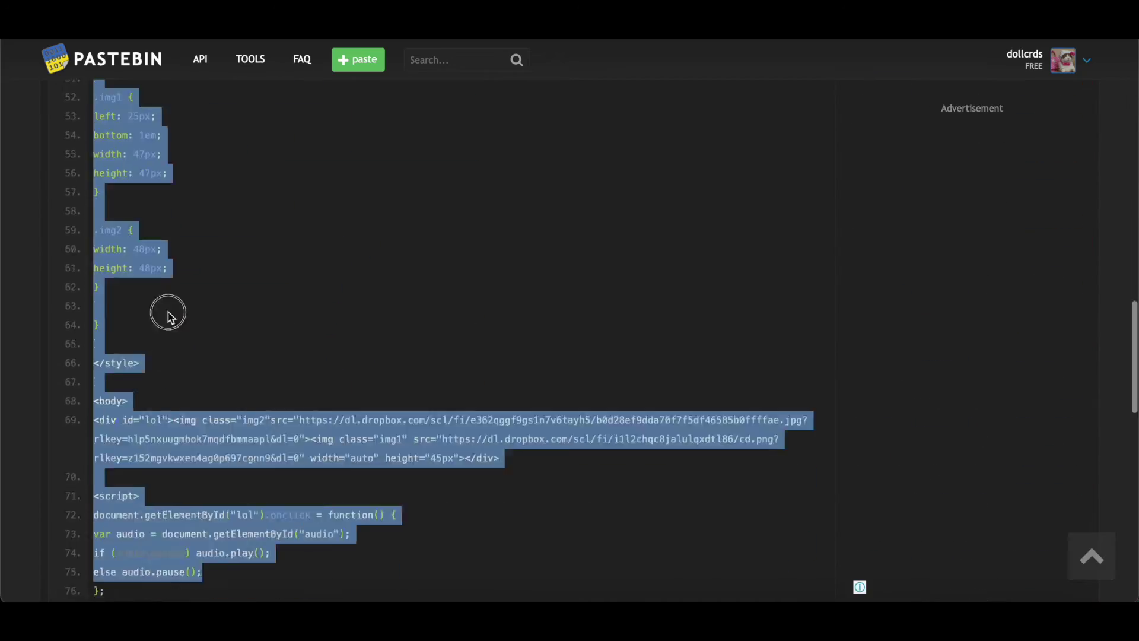
left_click(170, 229)
scroll(171, 229, "up", 15)
scroll(116, 152, "down", 2)
left_click_drag(95, 134, 173, 432)
right_click(183, 419)
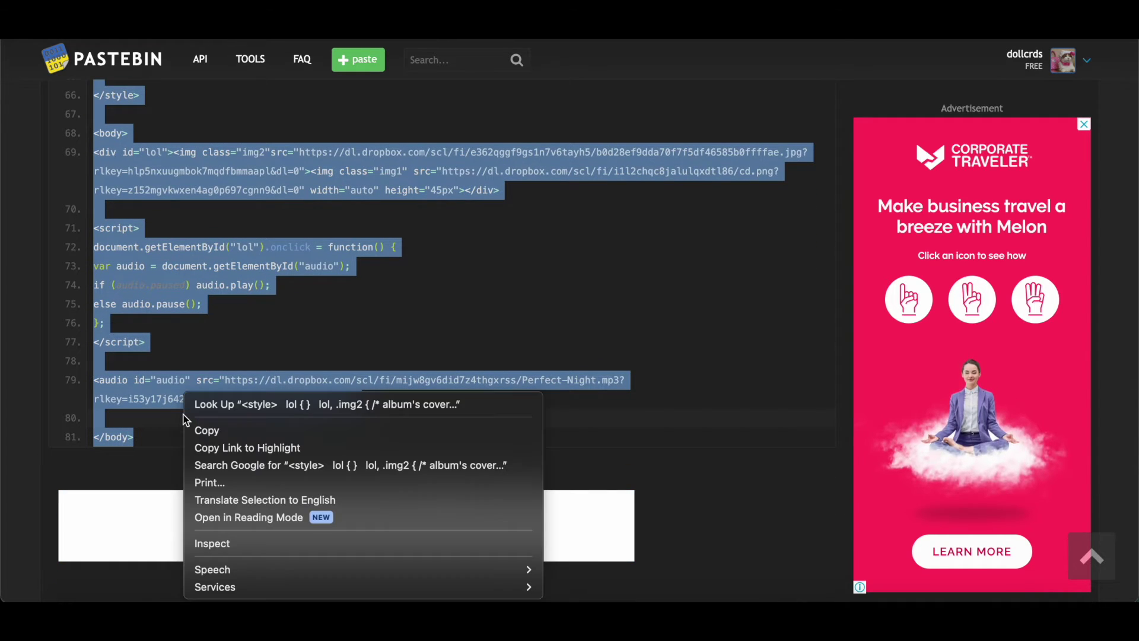
left_click(205, 430)
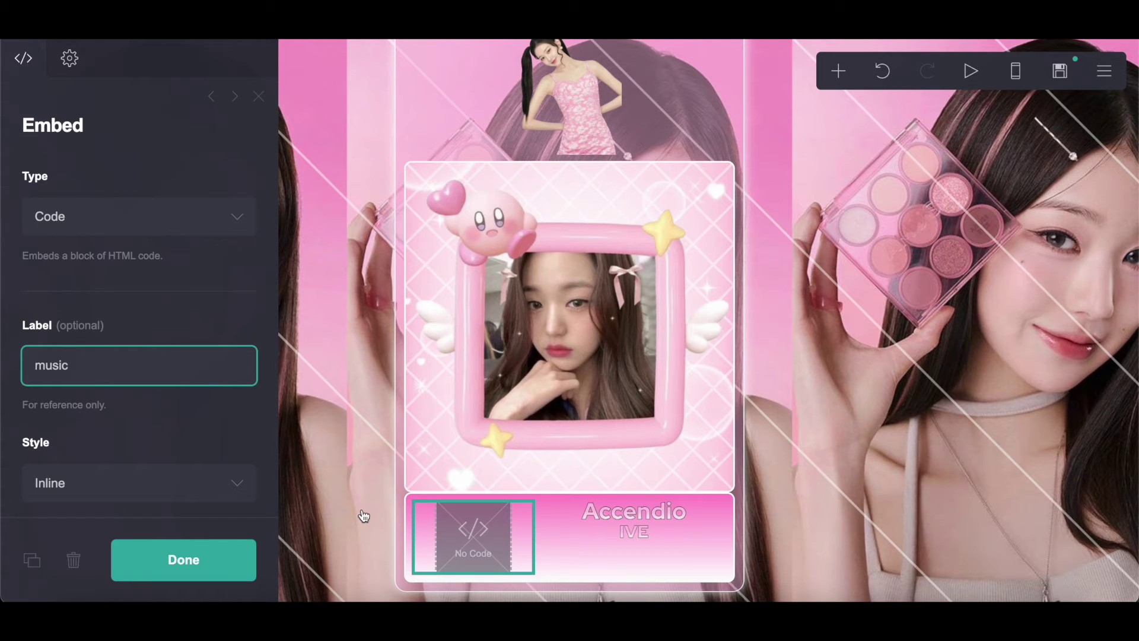
scroll(187, 409, "down", 5)
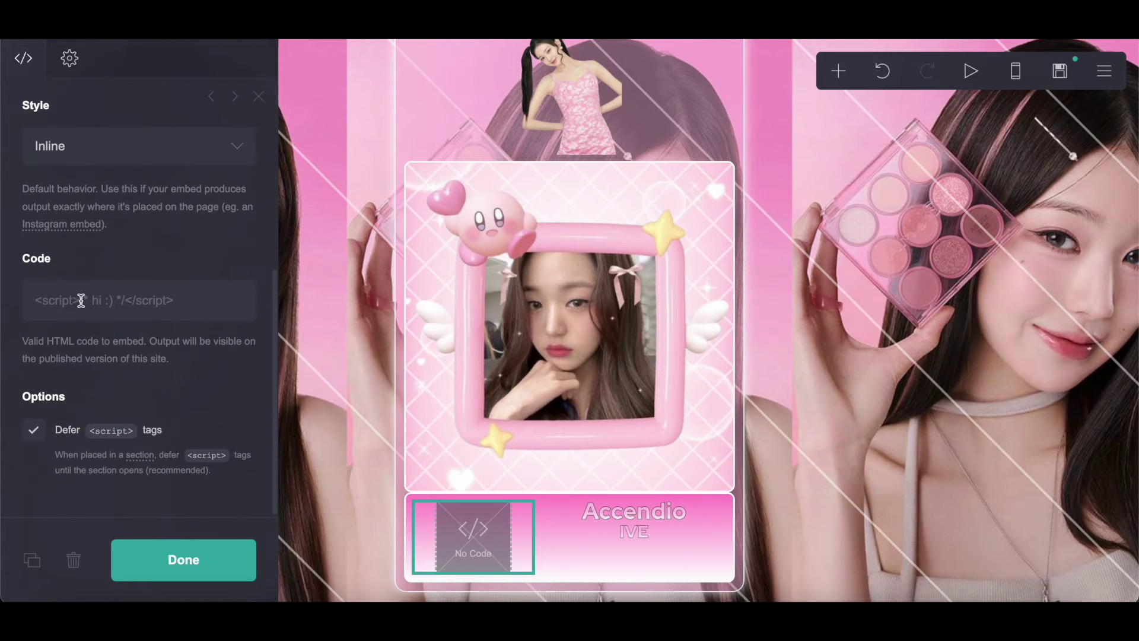
Step: Paste the spinning-CD player code into the music embed's Code field
right_click(81, 301)
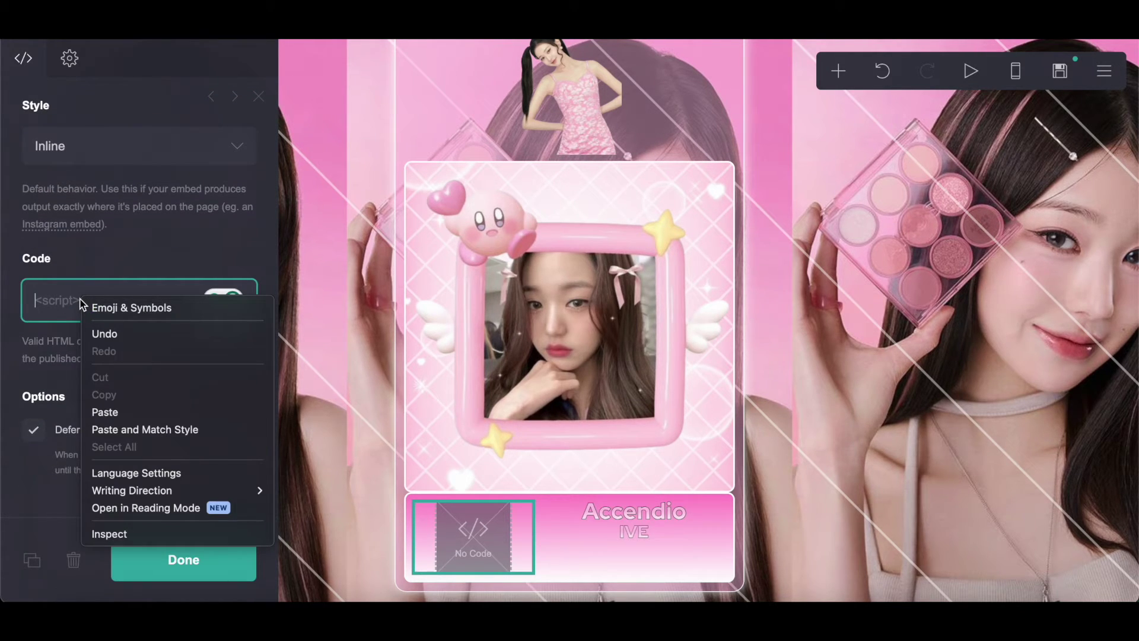
left_click(110, 412)
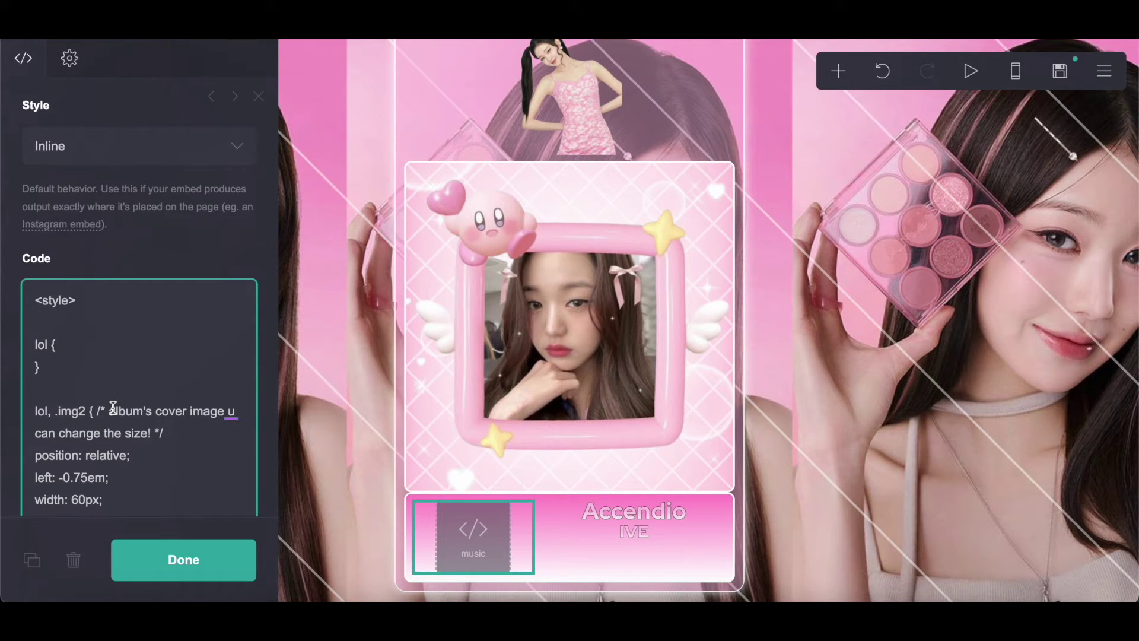
scroll(112, 408, "down", 8)
scroll(113, 408, "up", 2)
scroll(113, 408, "down", 1)
left_click_drag(34, 293, 116, 312)
right_click(116, 312)
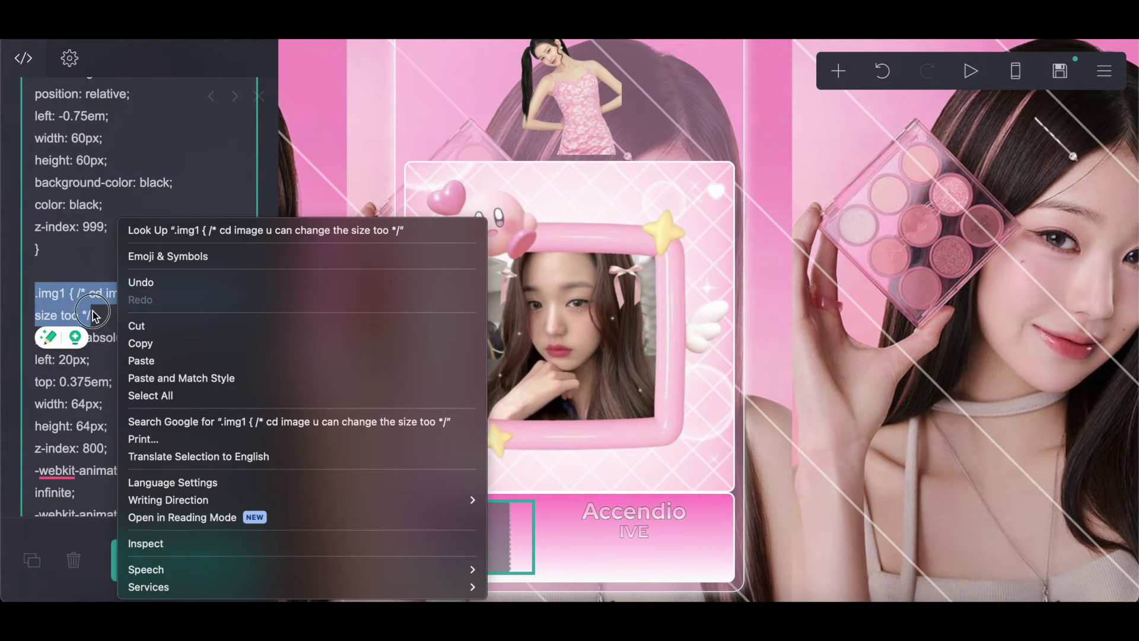
key("Escape")
scroll(155, 396, "down", 3)
left_click(156, 397)
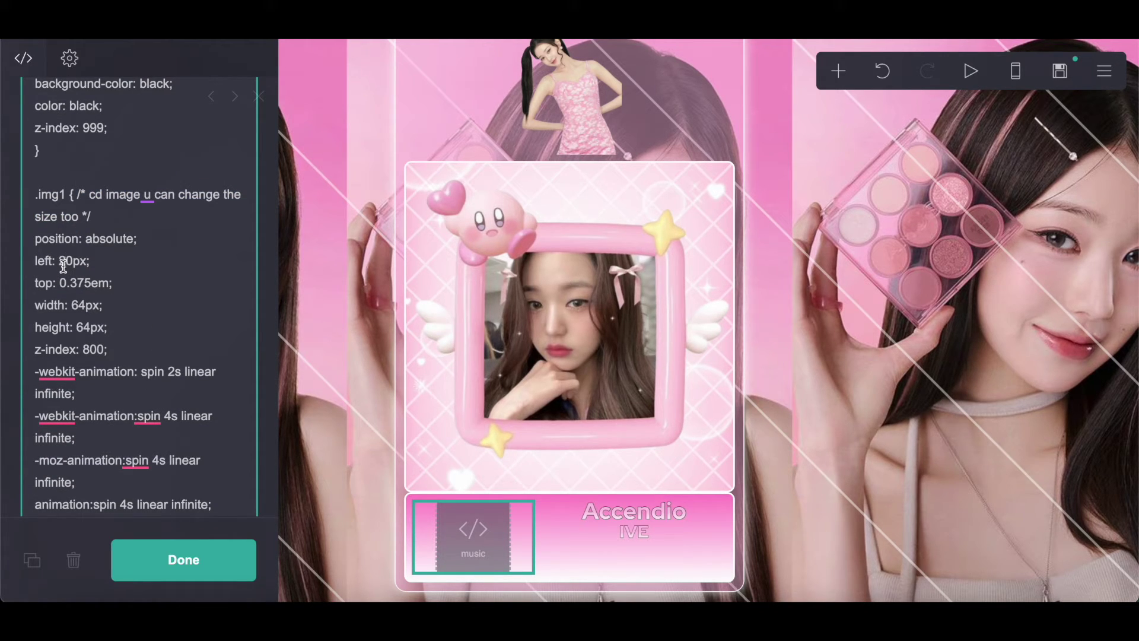
scroll(123, 317, "down", 12)
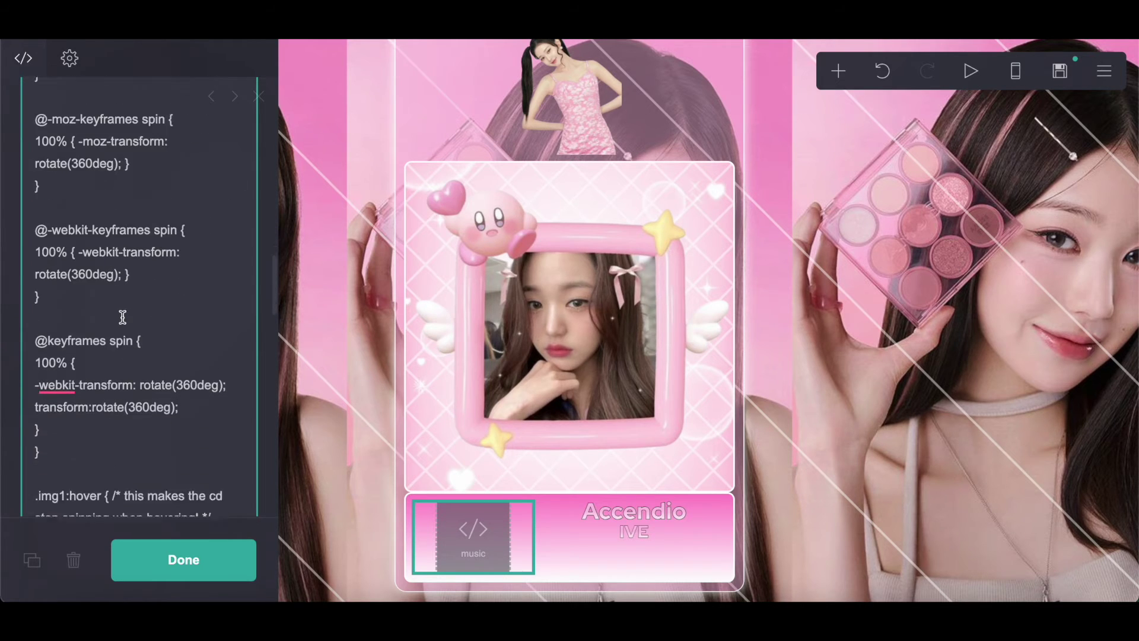
scroll(123, 317, "down", 3)
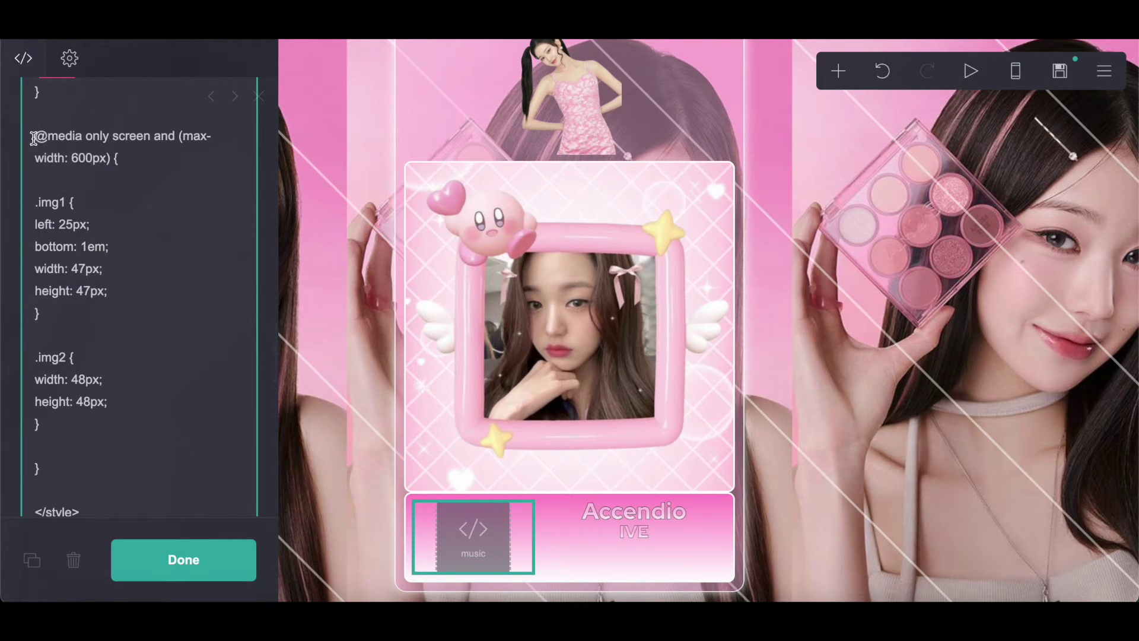
left_click_drag(34, 138, 152, 188)
left_click(154, 190)
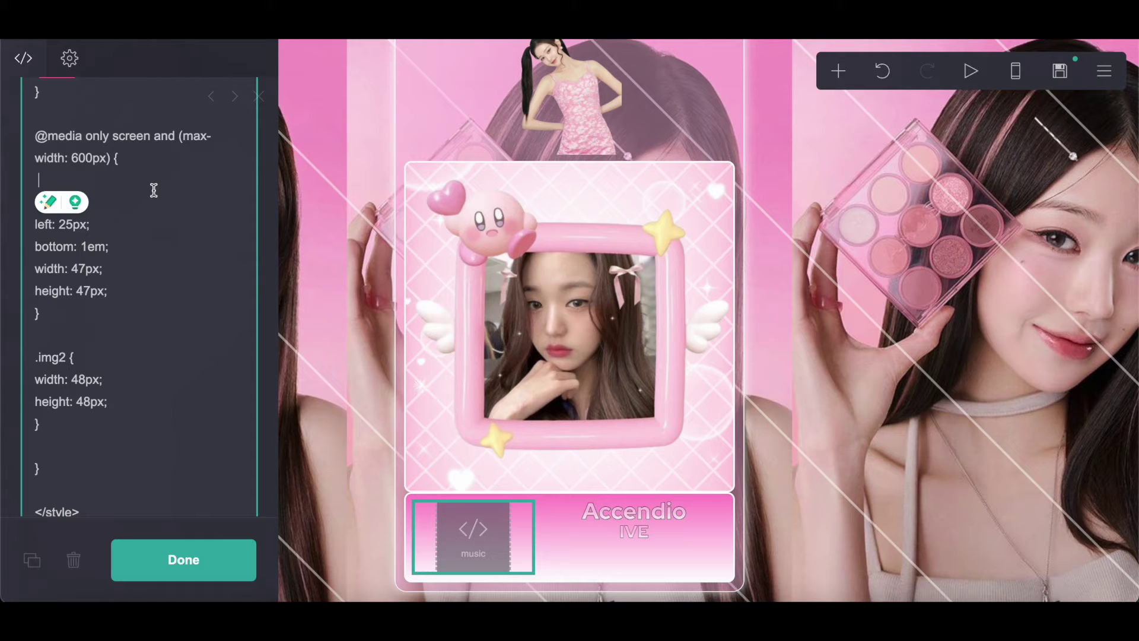
left_click(85, 269)
left_click_drag(72, 234, 60, 235)
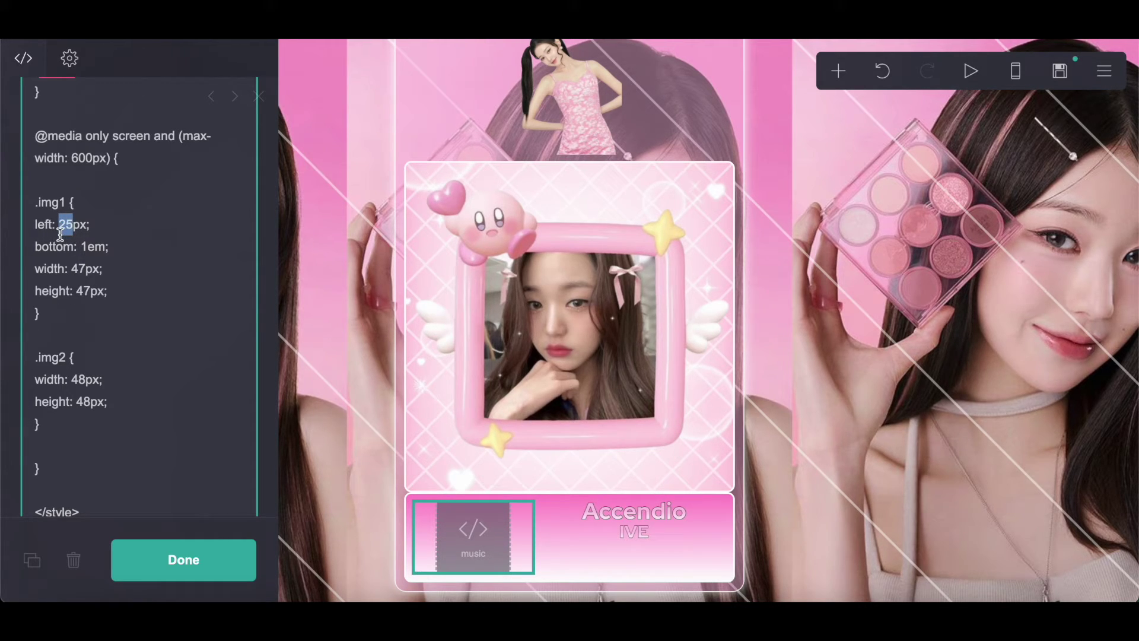
type("40")
scroll(114, 316, "up", 10)
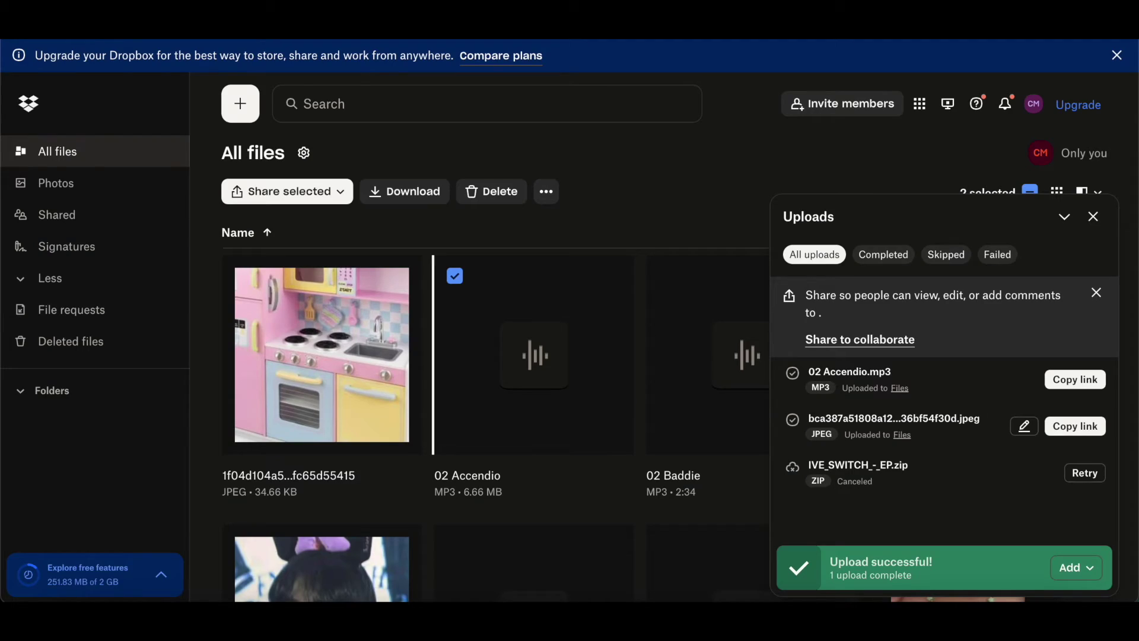
Step: Copy the Dropbox share link for the uploaded JPEG cover image
left_click(1078, 427)
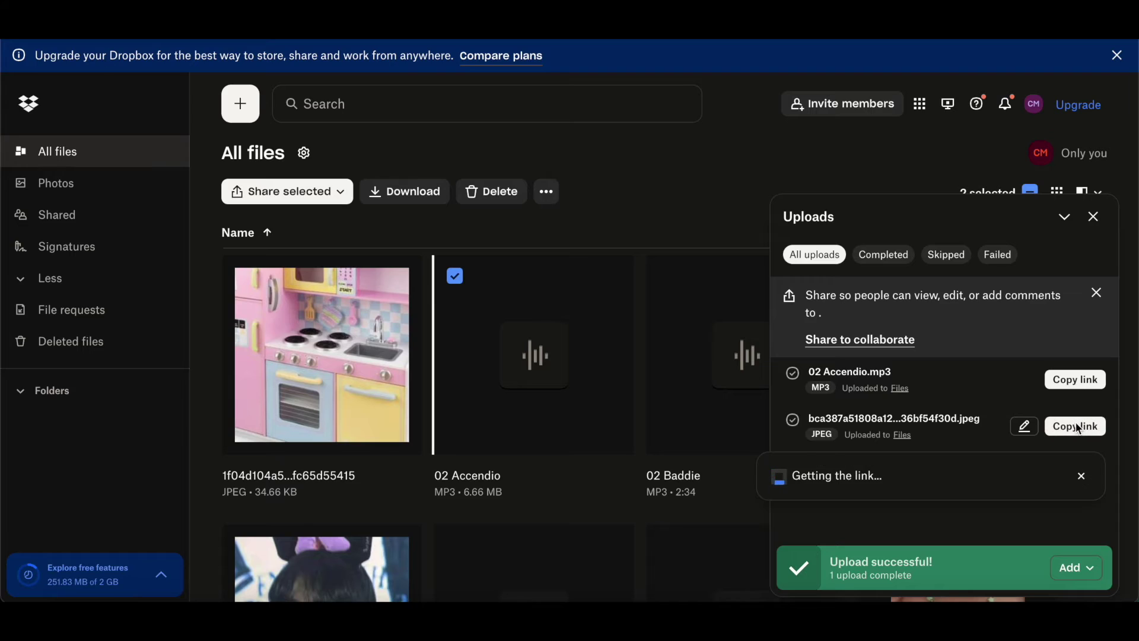
right_click(873, 505)
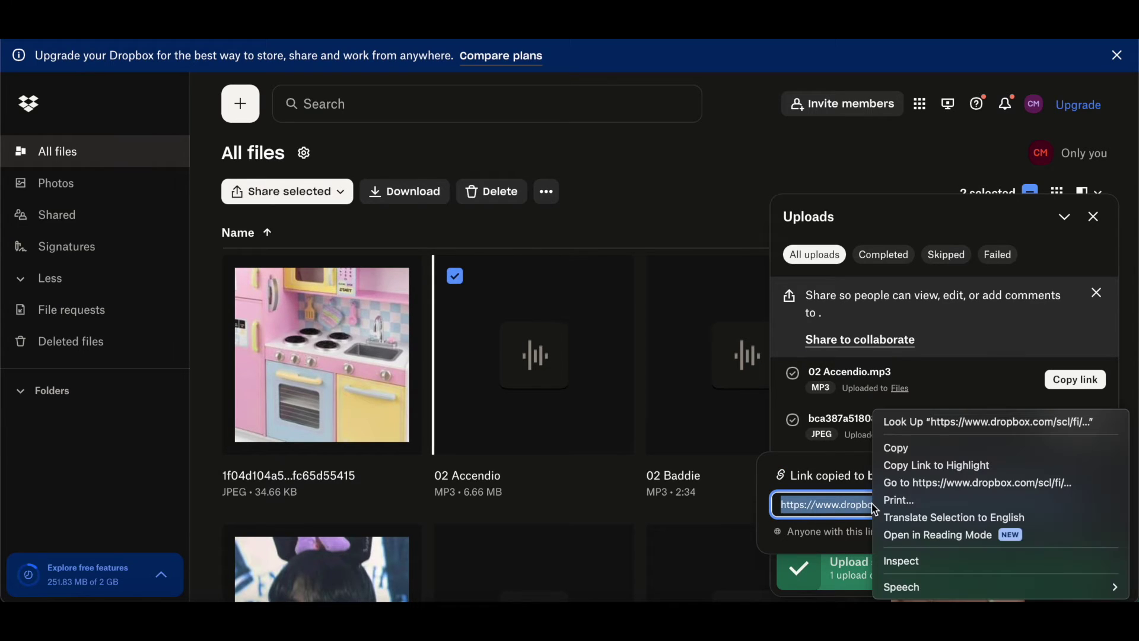
left_click(891, 446)
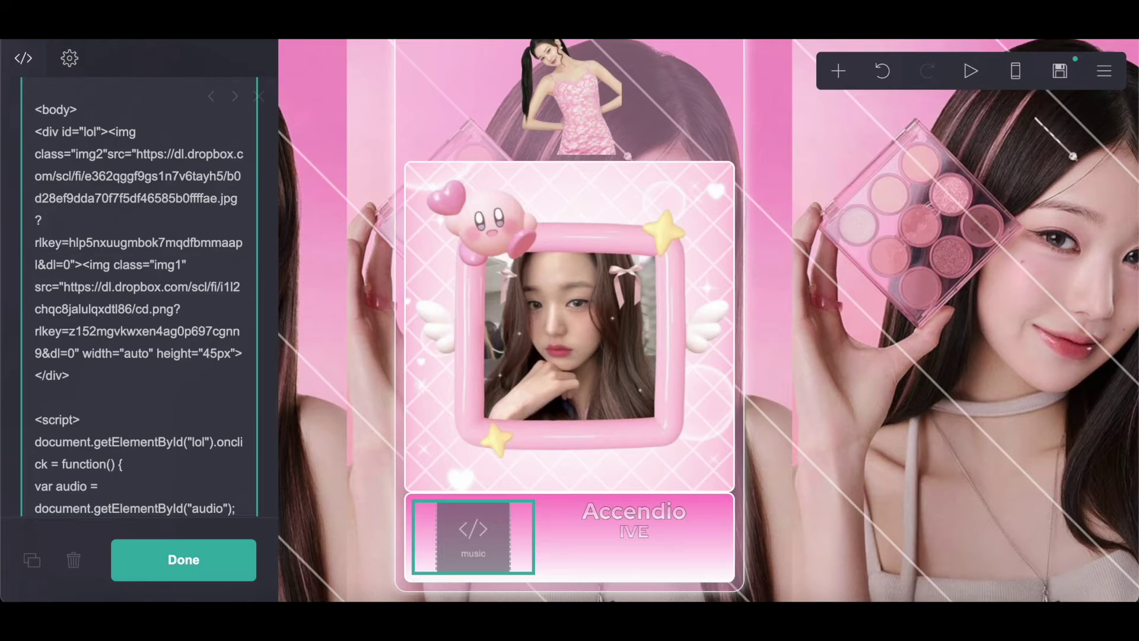
Step: Replace the embed's img src with the Dropbox JPEG link, changing www to dl and appending .jpeg
left_click_drag(136, 154, 134, 366)
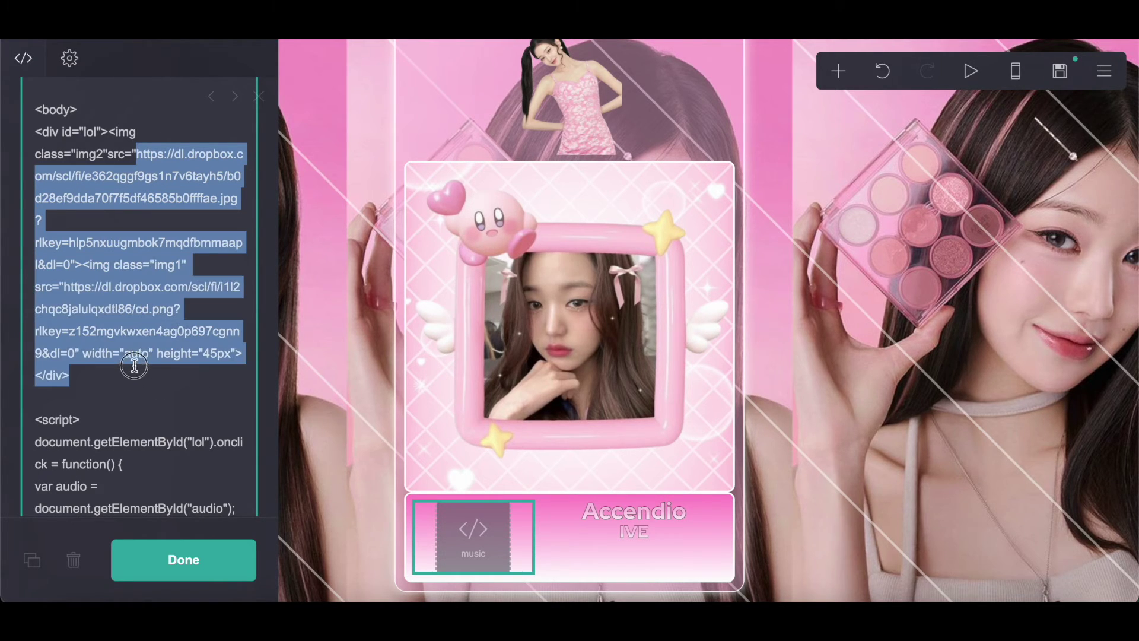
right_click(56, 355)
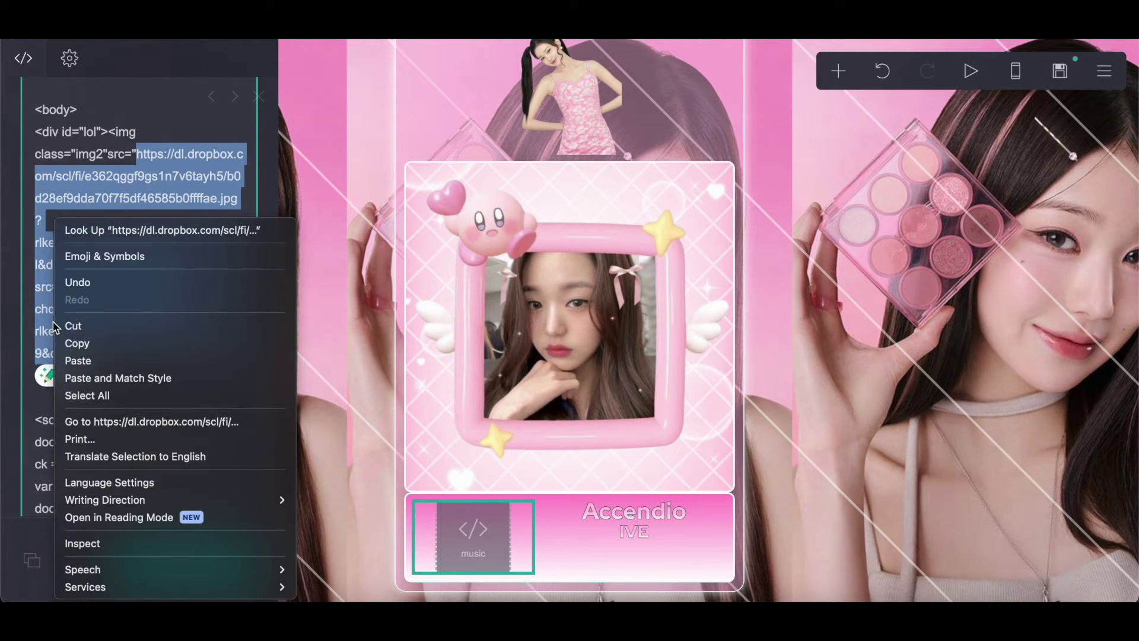
left_click(77, 362)
double_click(194, 158)
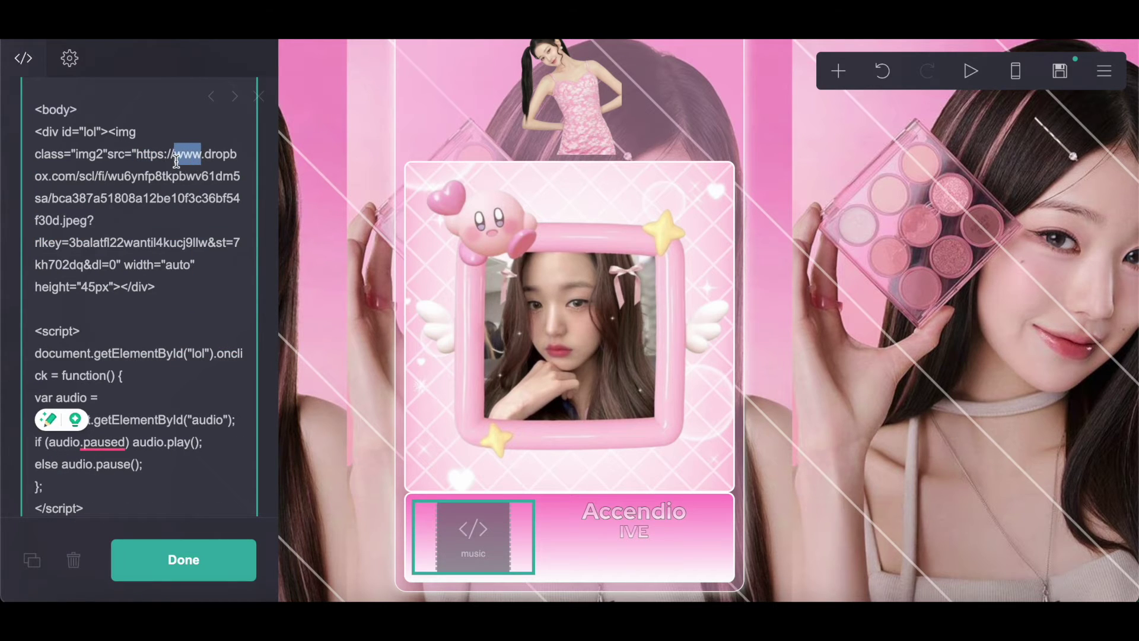
type("dl")
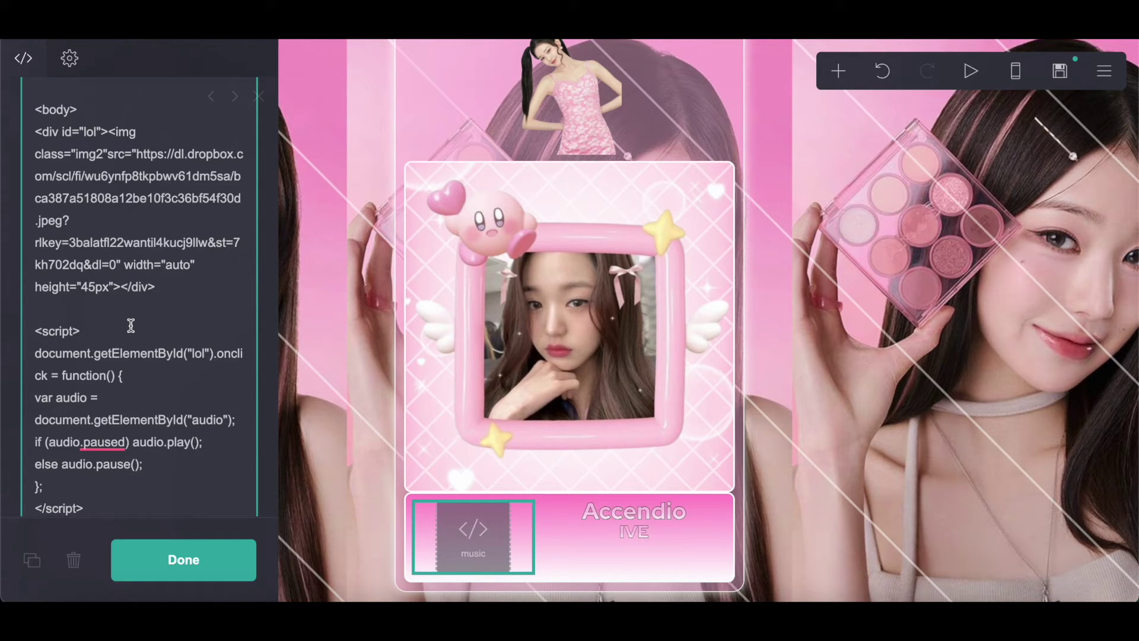
type(".jpeg")
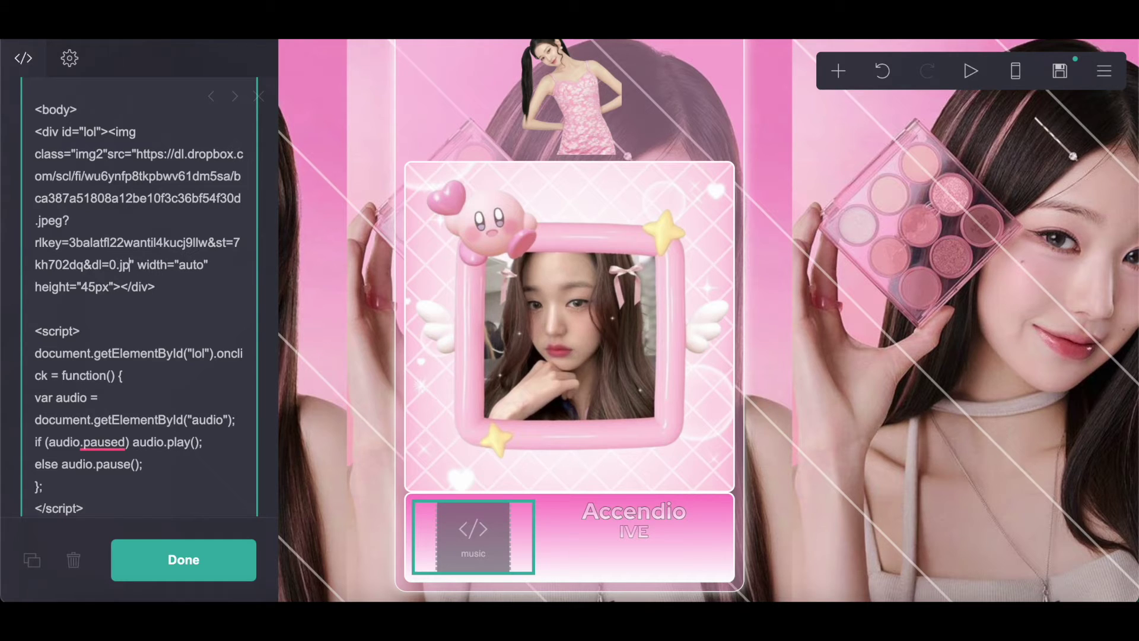
scroll(136, 411, "down", 10)
scroll(56, 355, "up", 3)
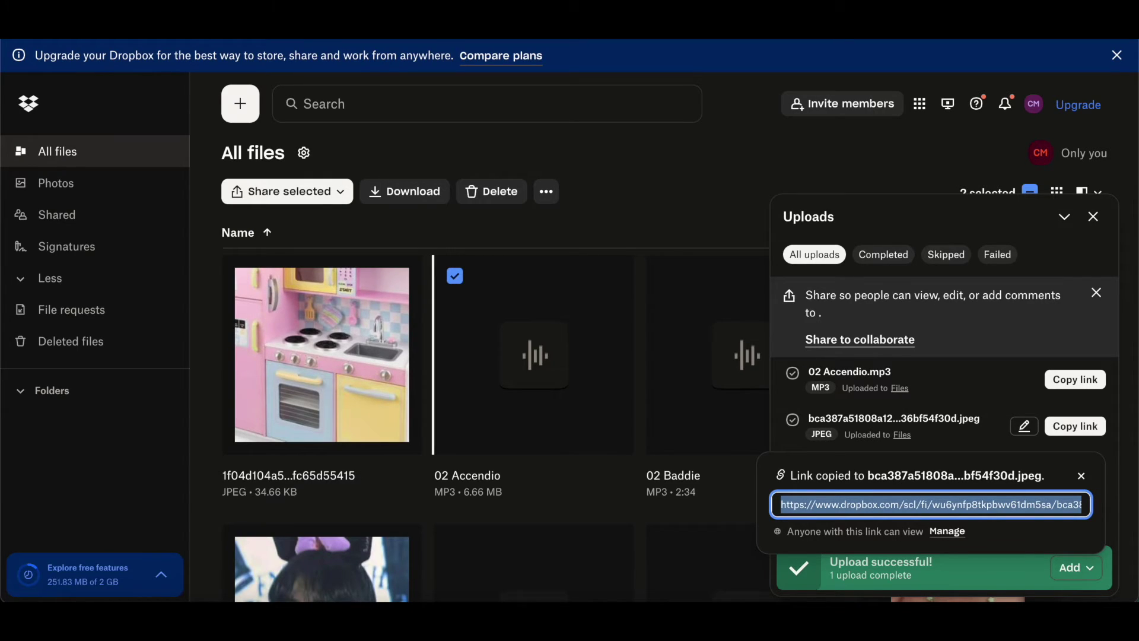
Step: Copy the Dropbox share link for 02 Accendio.mp3
left_click(1068, 382)
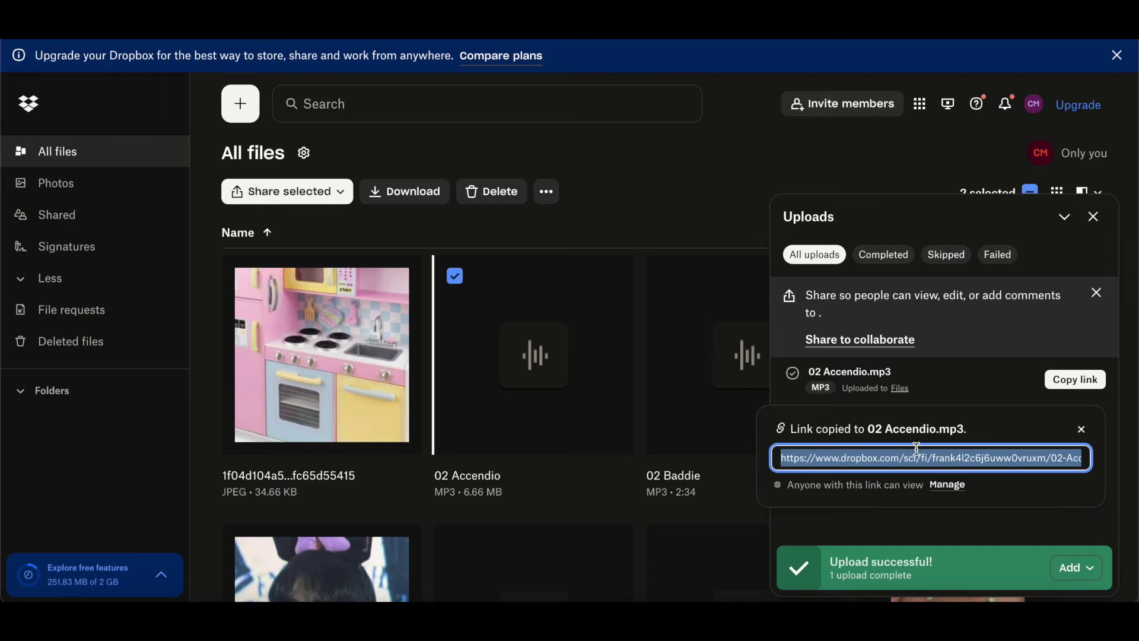
right_click(917, 449)
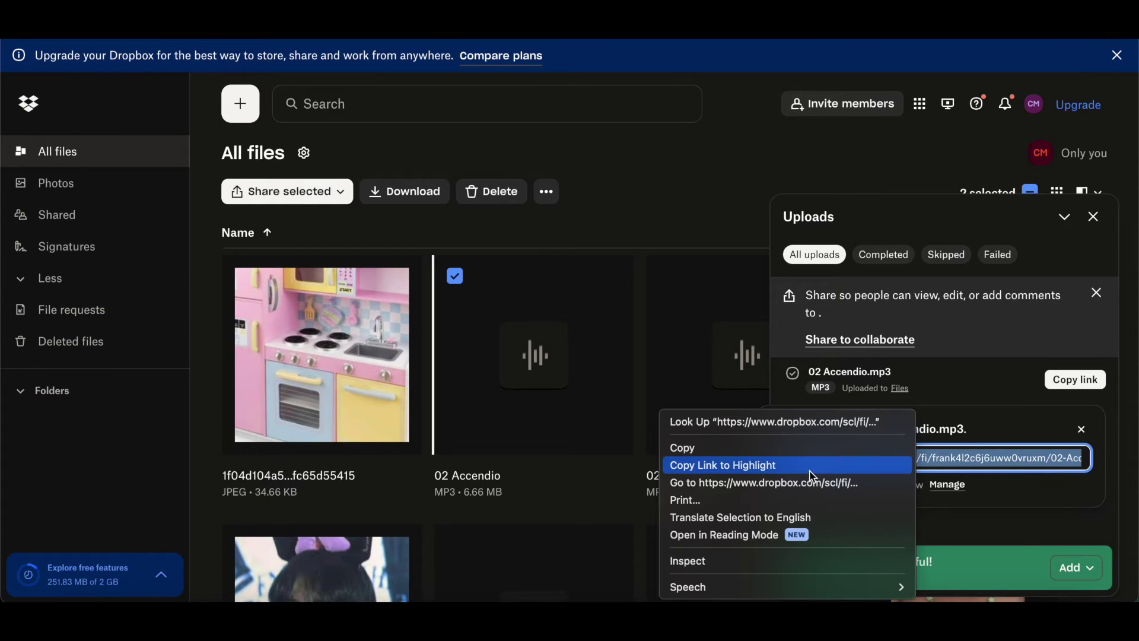
left_click(811, 446)
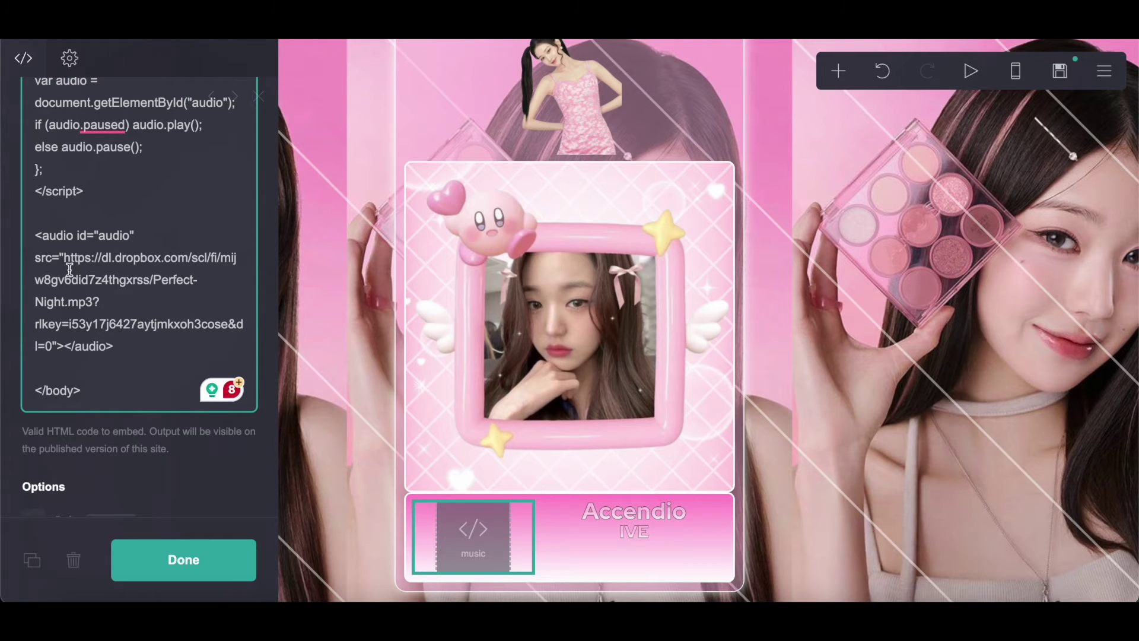
Step: Replace the audio src with the Accendio Dropbox link, changing www to dl and appending .mp3
left_click_drag(64, 259, 50, 350)
right_click(53, 318)
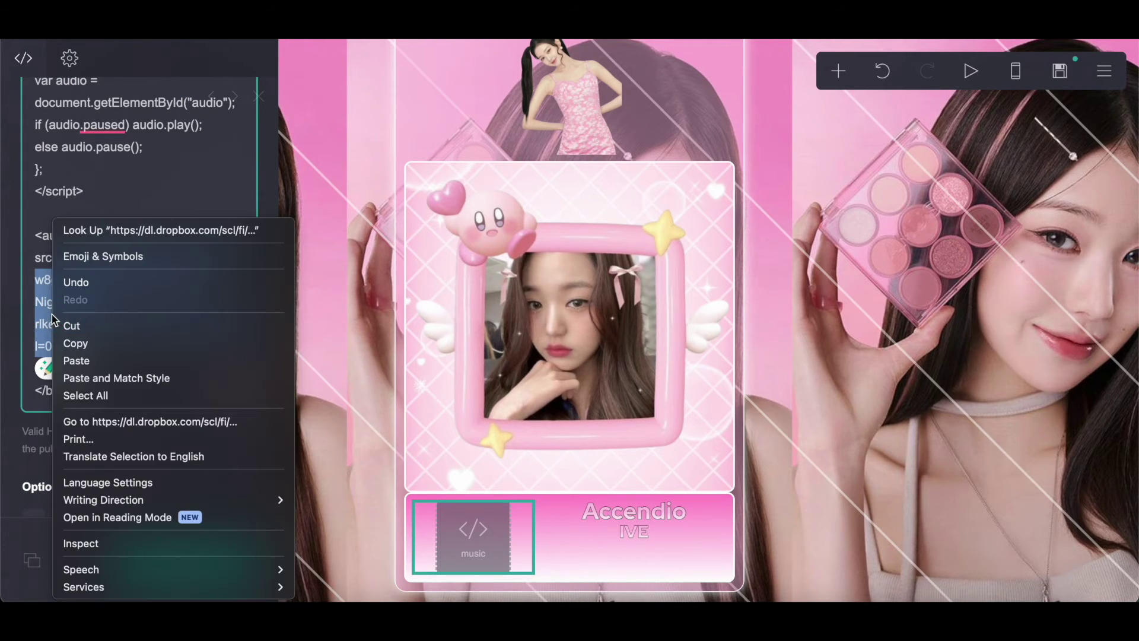
left_click(82, 362)
left_click_drag(126, 267, 105, 265)
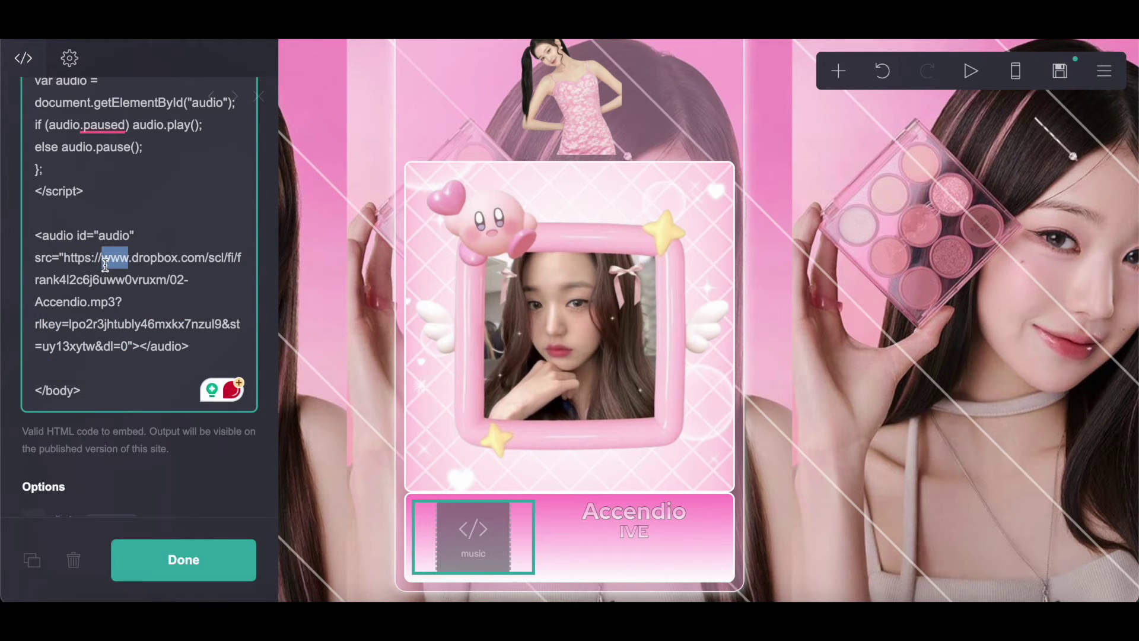
type("dl")
left_click(128, 355)
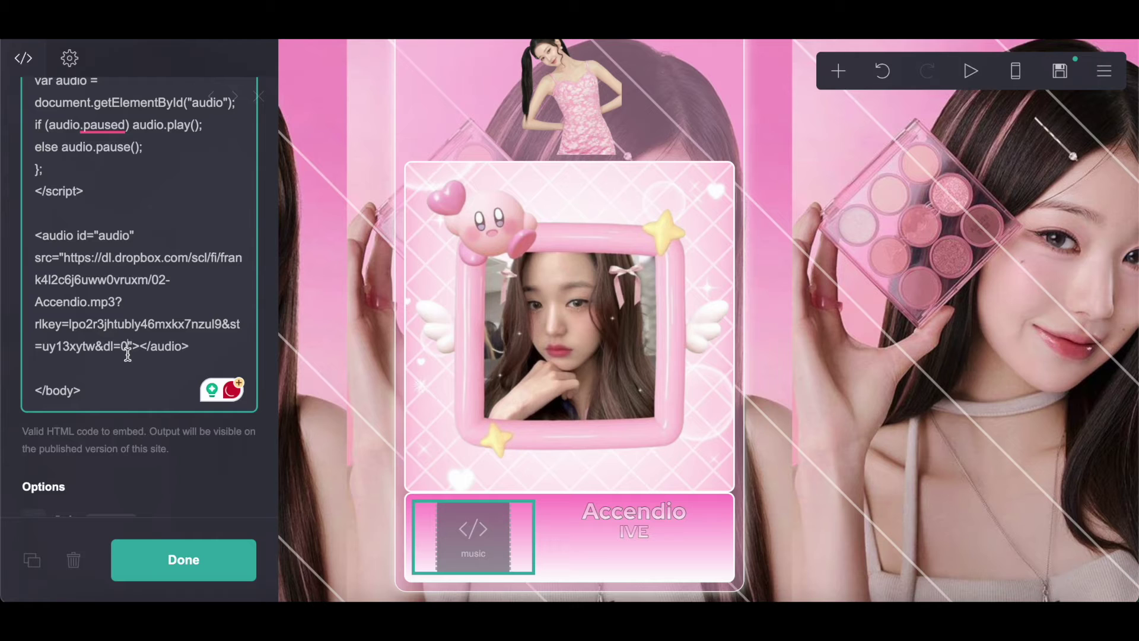
type(".mp3")
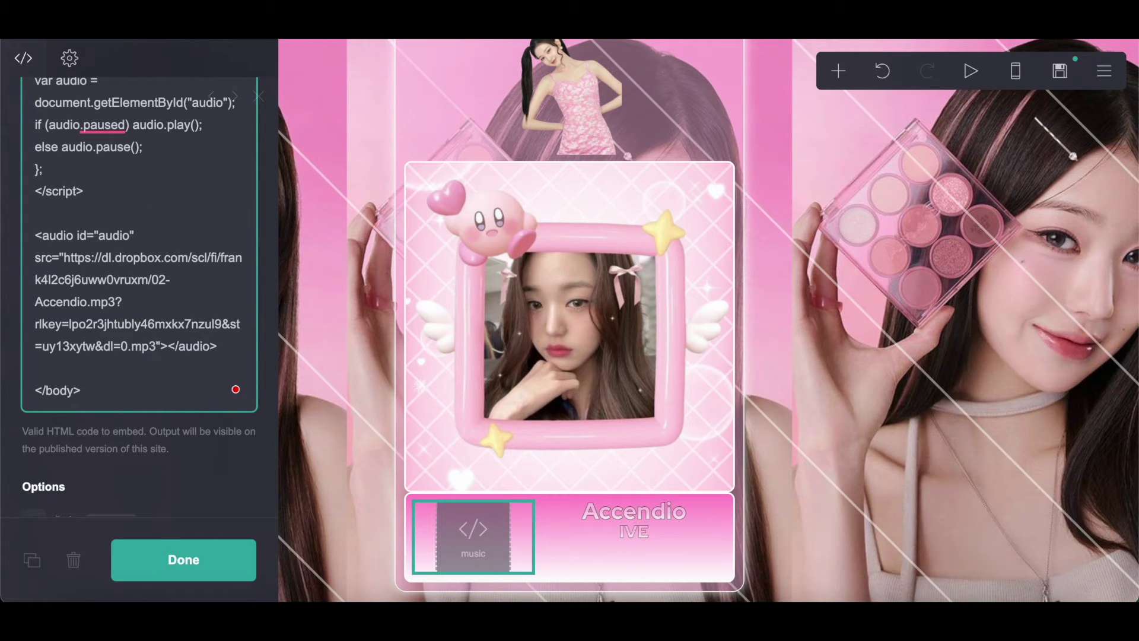
scroll(140, 297, "up", 15)
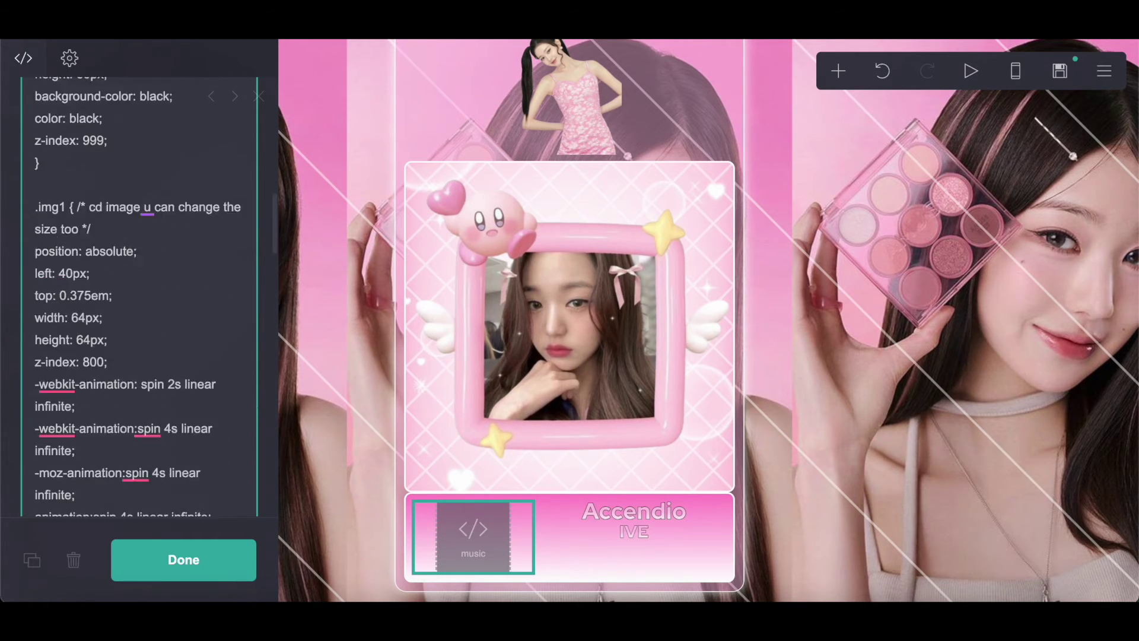
scroll(139, 296, "down", 6)
scroll(139, 297, "down", 2)
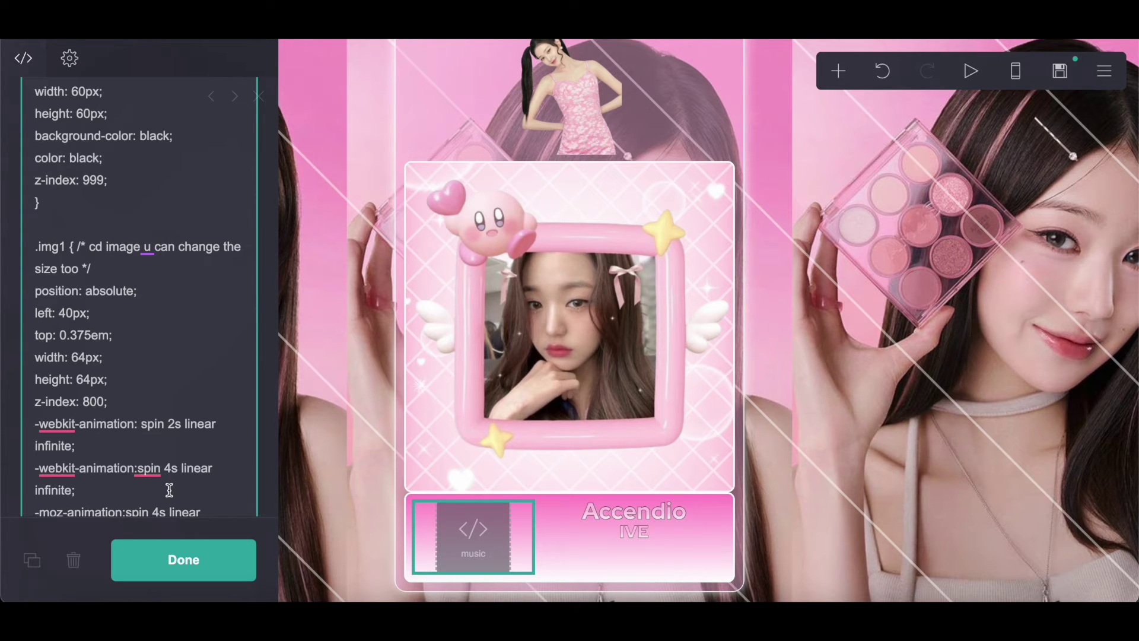
left_click(183, 560)
Step: Insert a new container under the Accendio music card and set its Type to Columns
left_click(838, 71)
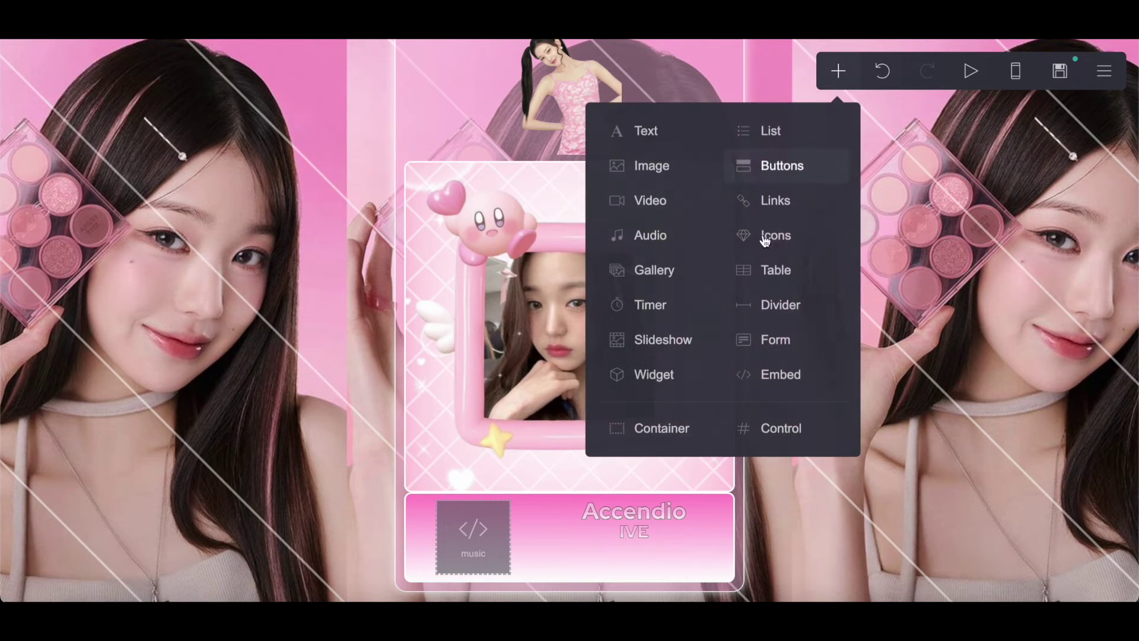
left_click(661, 428)
left_click(86, 217)
left_click(82, 237)
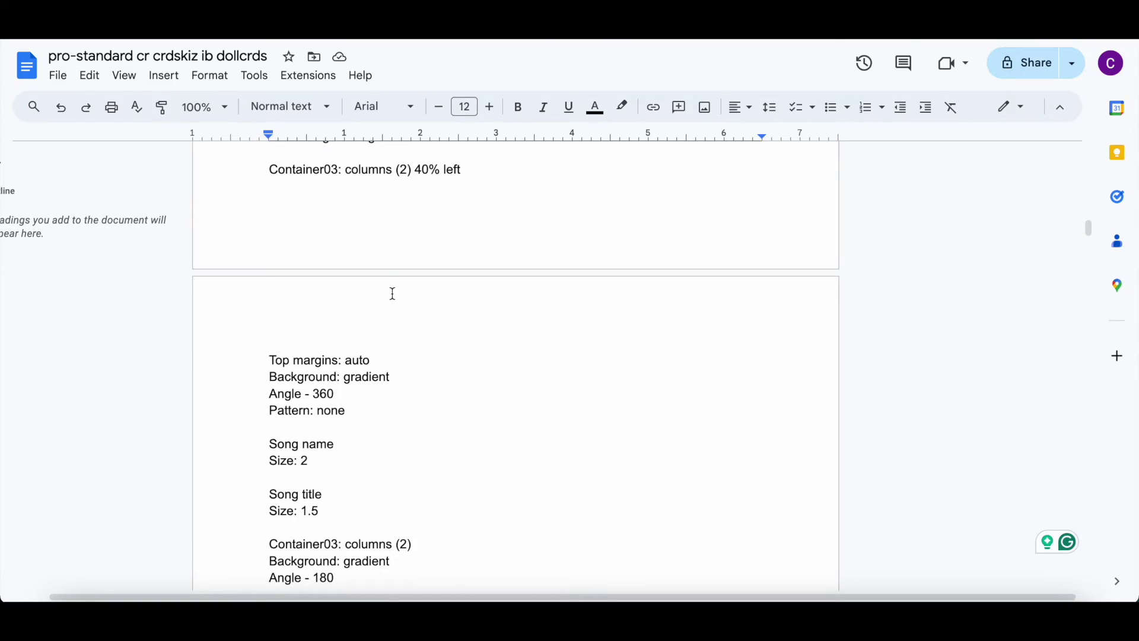
scroll(392, 294, "down", 6)
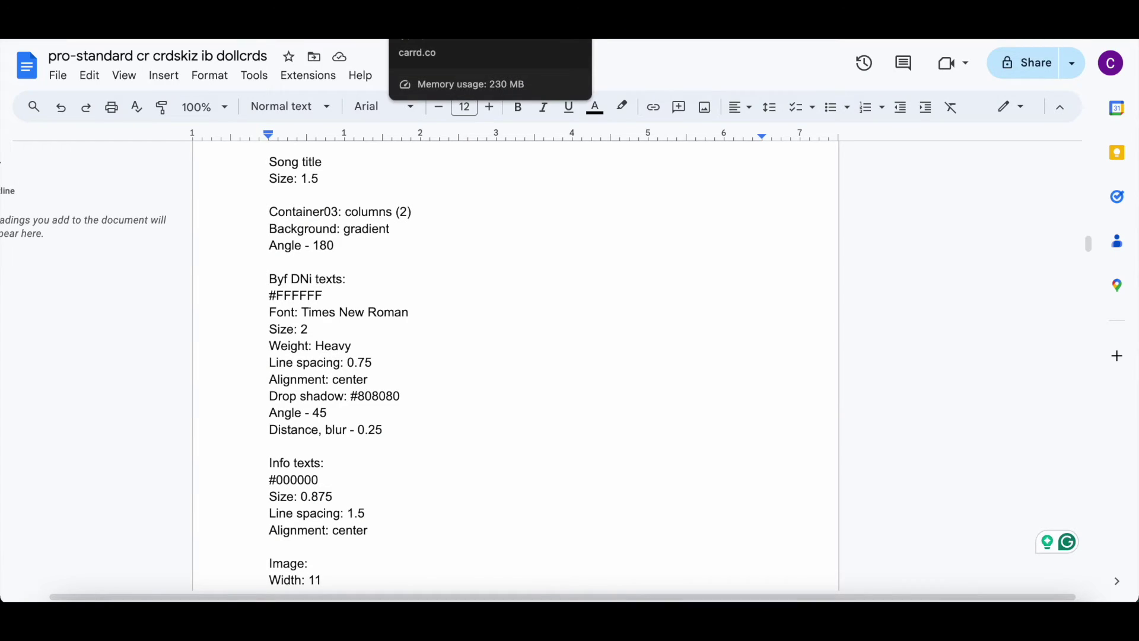
Step: Renumber the Container03 label in the notes to Container04
scroll(403, 220, "up", 9)
scroll(403, 220, "up", 1)
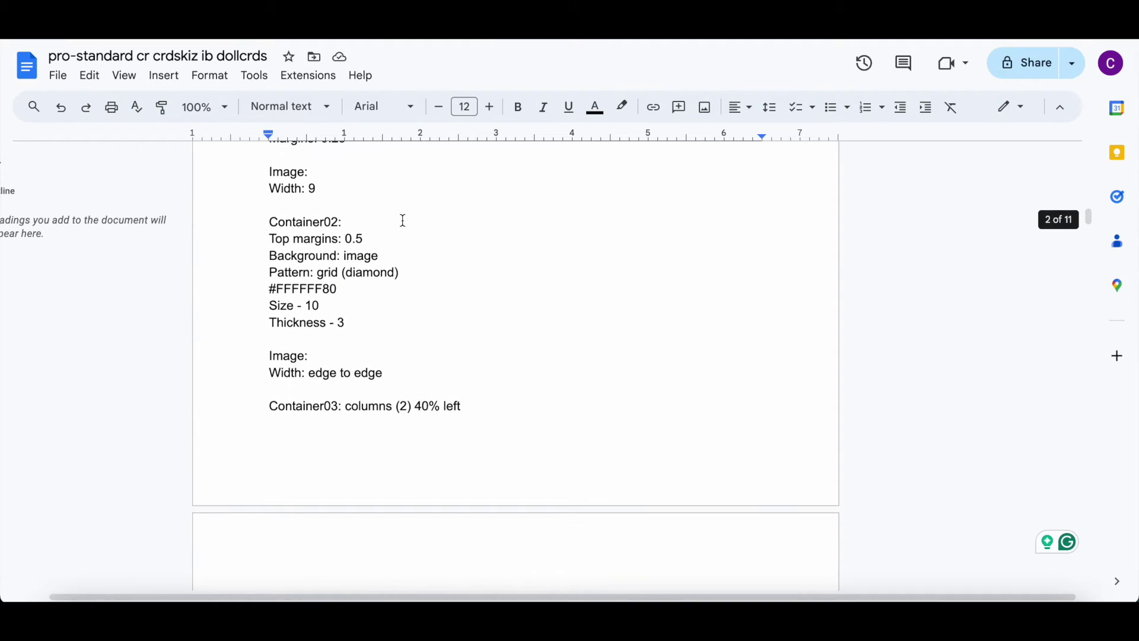
scroll(403, 220, "down", 6)
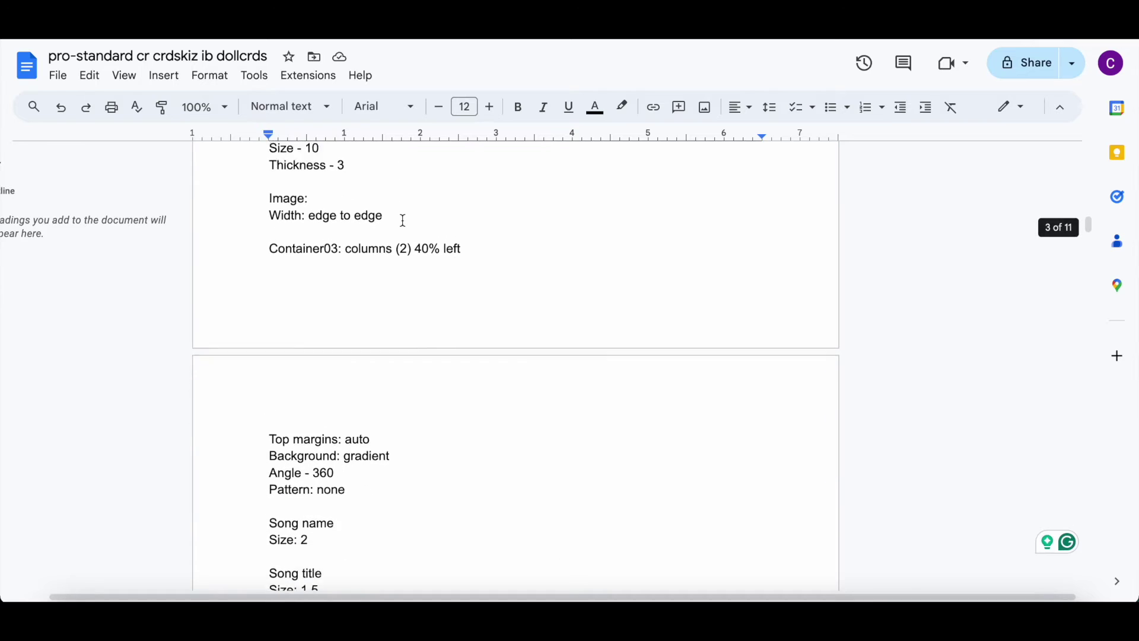
left_click(335, 402)
key("BackSpace")
type("4")
Step: Change #container04 further down the notes to #container05
scroll(338, 409, "down", 7)
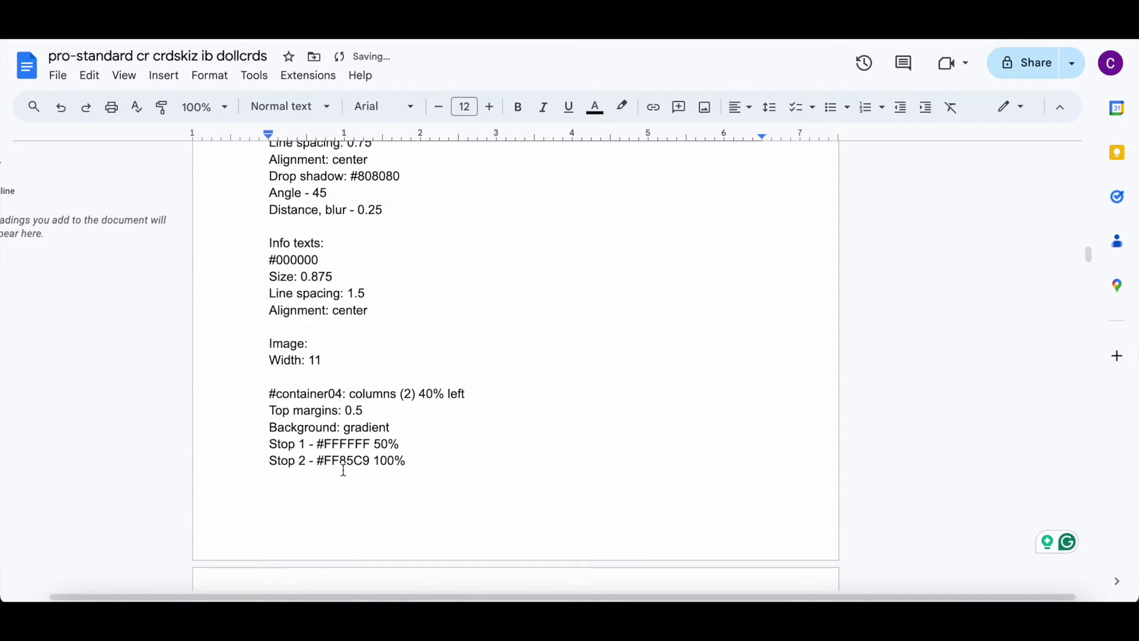
key("BackSpace")
type("5")
scroll(344, 394, "down", 8)
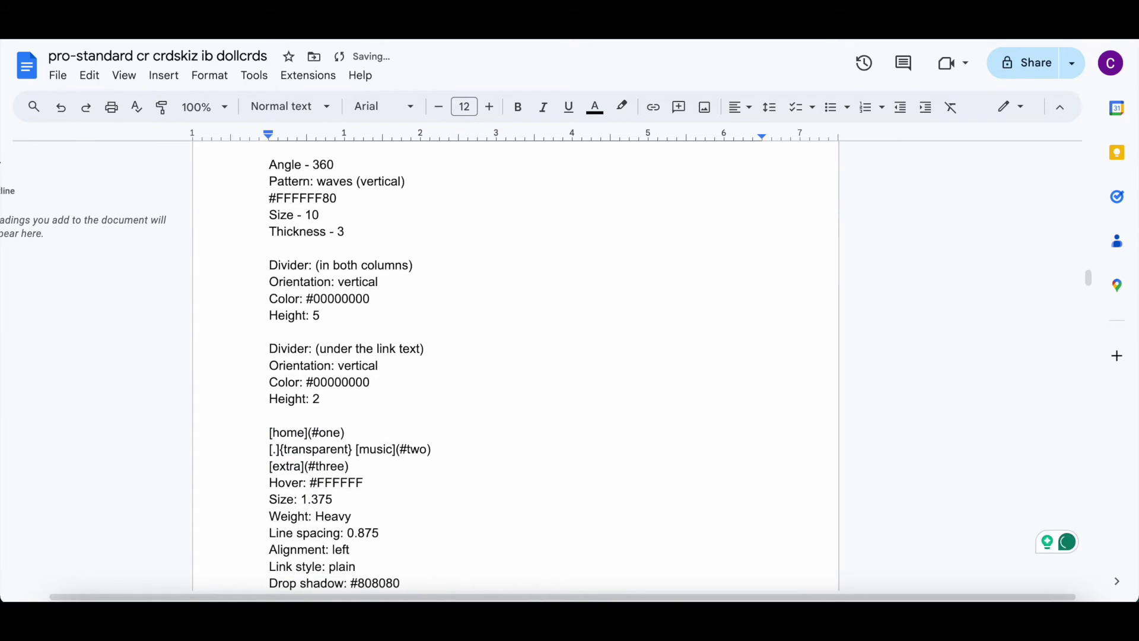
scroll(517, 368, "down", 4)
scroll(516, 368, "up", 15)
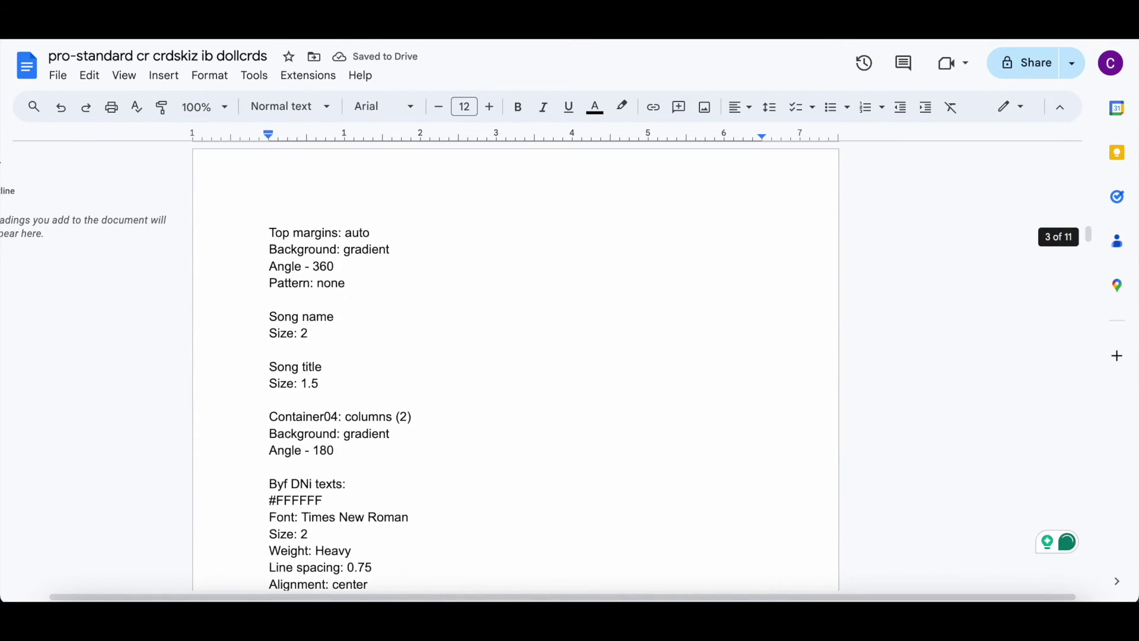
scroll(516, 368, "up", 3)
scroll(516, 368, "down", 6)
scroll(516, 368, "down", 1)
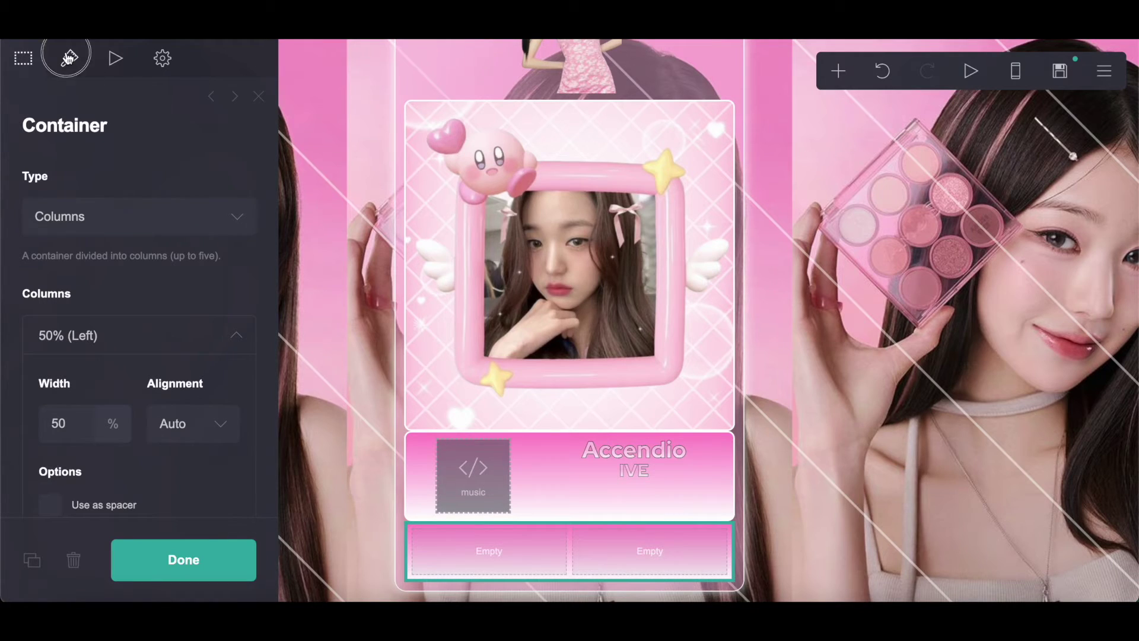
Step: Set the two-column row's gradient angle to 180
left_click(69, 58)
scroll(93, 248, "down", 6)
scroll(92, 248, "down", 12)
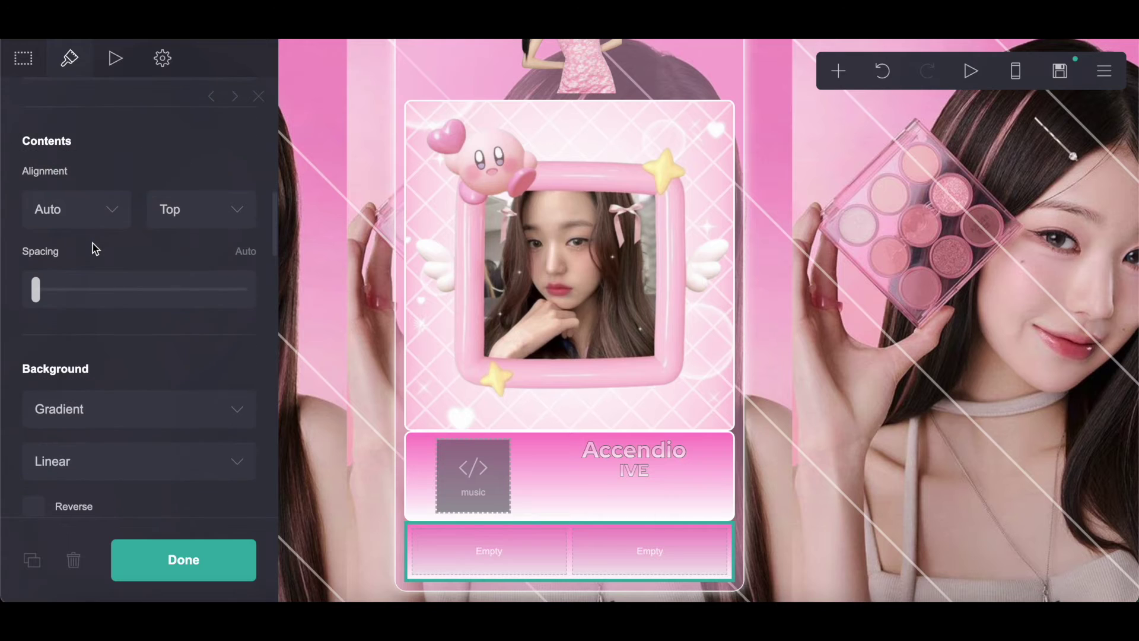
scroll(194, 332, "up", 2)
left_click(245, 323)
type("180")
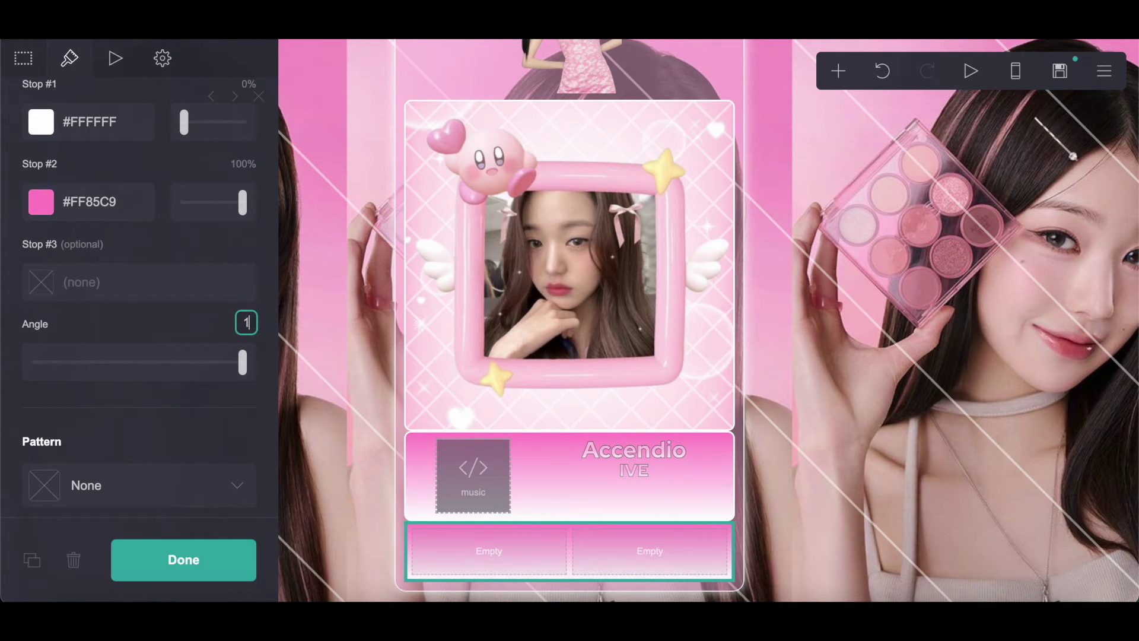
key("Return")
Step: Add a text element to the left column reading 'Byf'
left_click(839, 70)
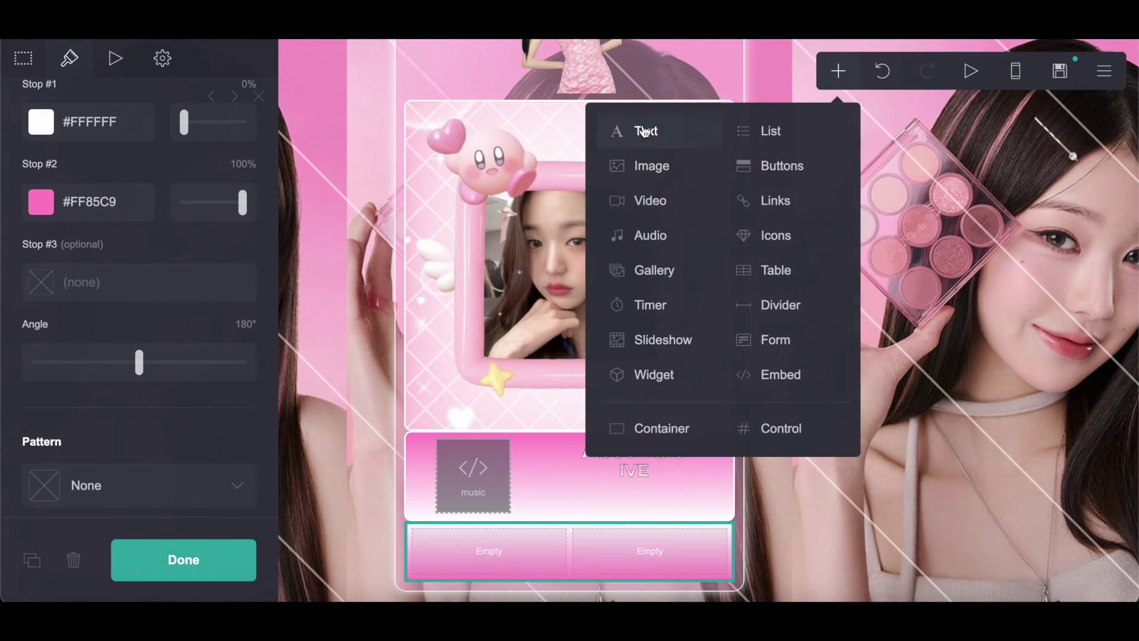
left_click(617, 128)
left_click_drag(63, 186, 2, 190)
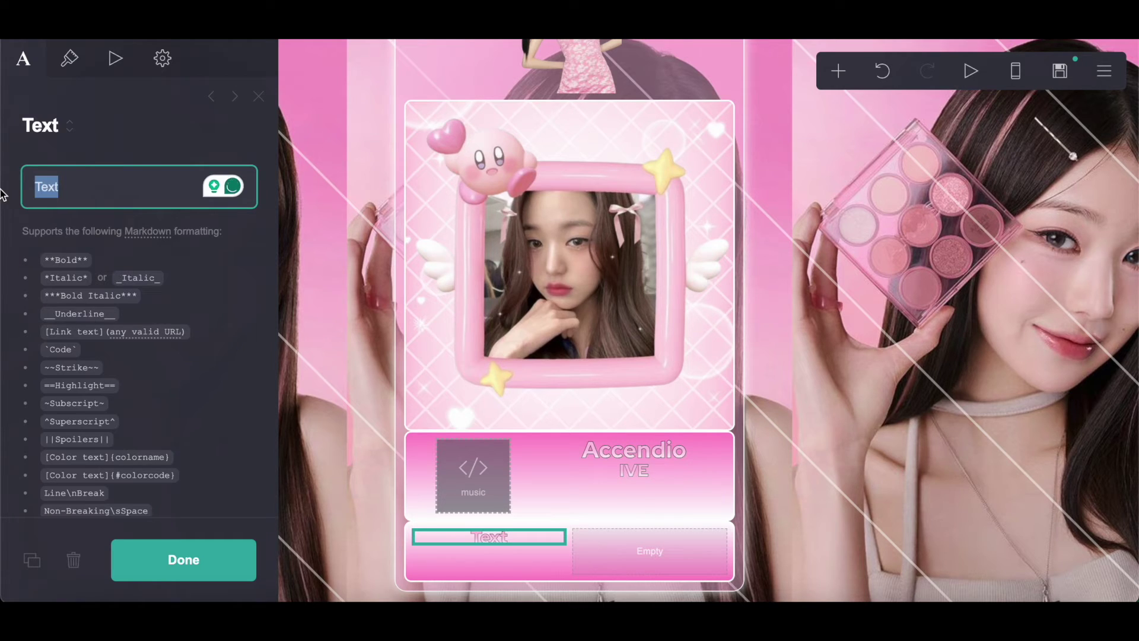
type("Byf")
Step: Make the Byf text white (#FFFFFF) in Times New Roman
left_click(69, 57)
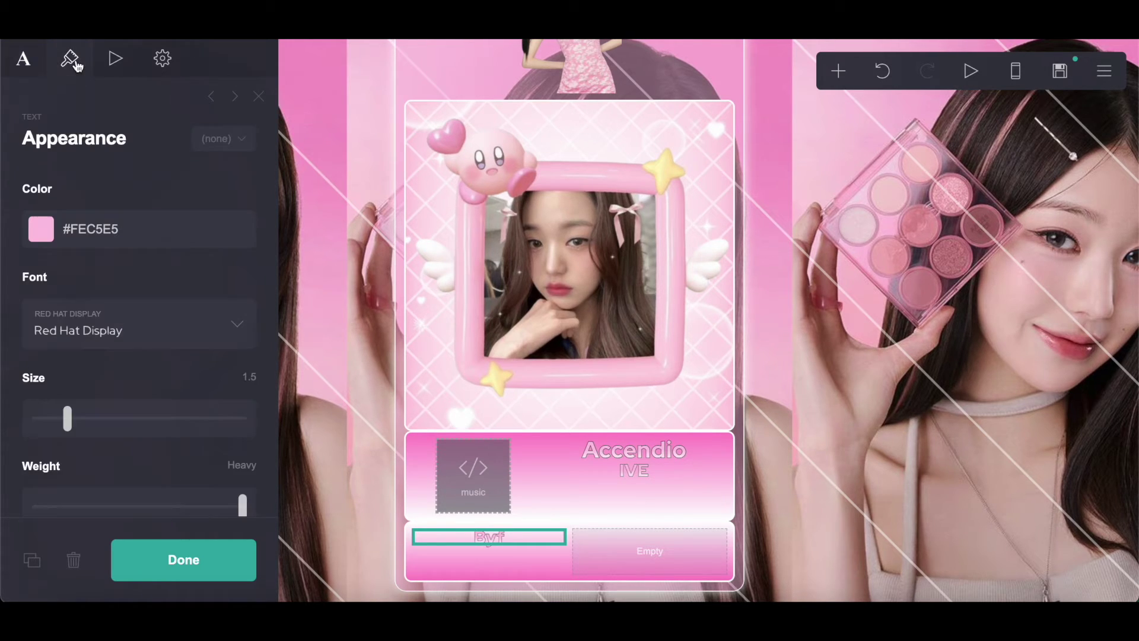
left_click(157, 232)
left_click_drag(157, 239, 1, 212)
key("ctrl+v")
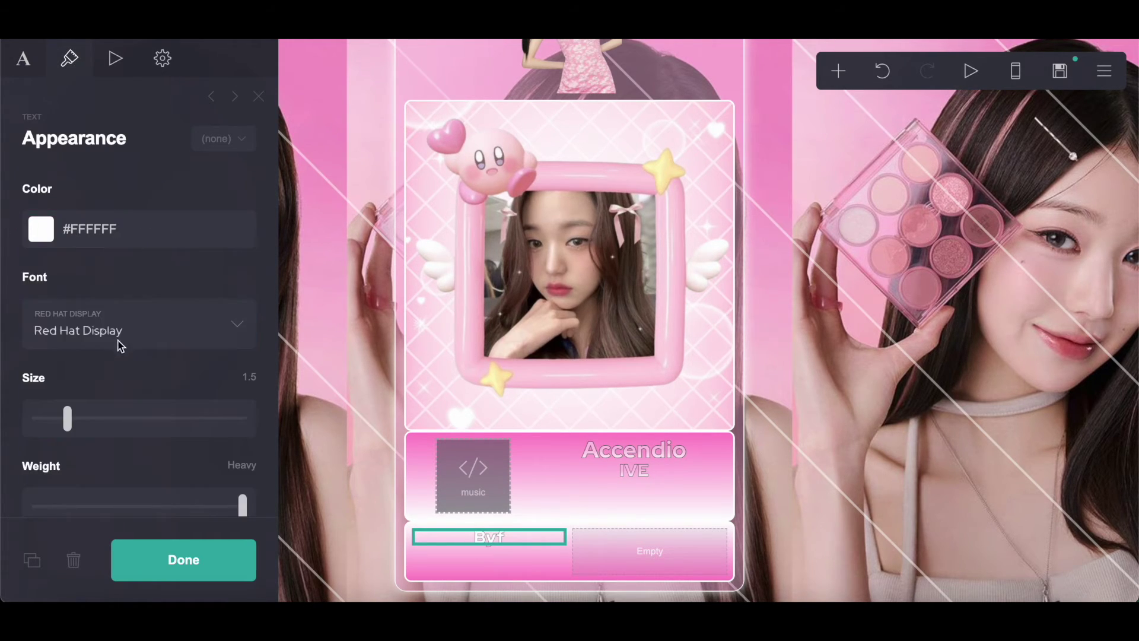
left_click(120, 340)
scroll(267, 249, "down", 3)
scroll(230, 385, "up", 2)
scroll(230, 384, "up", 3)
scroll(230, 385, "down", 10)
scroll(230, 384, "down", 15)
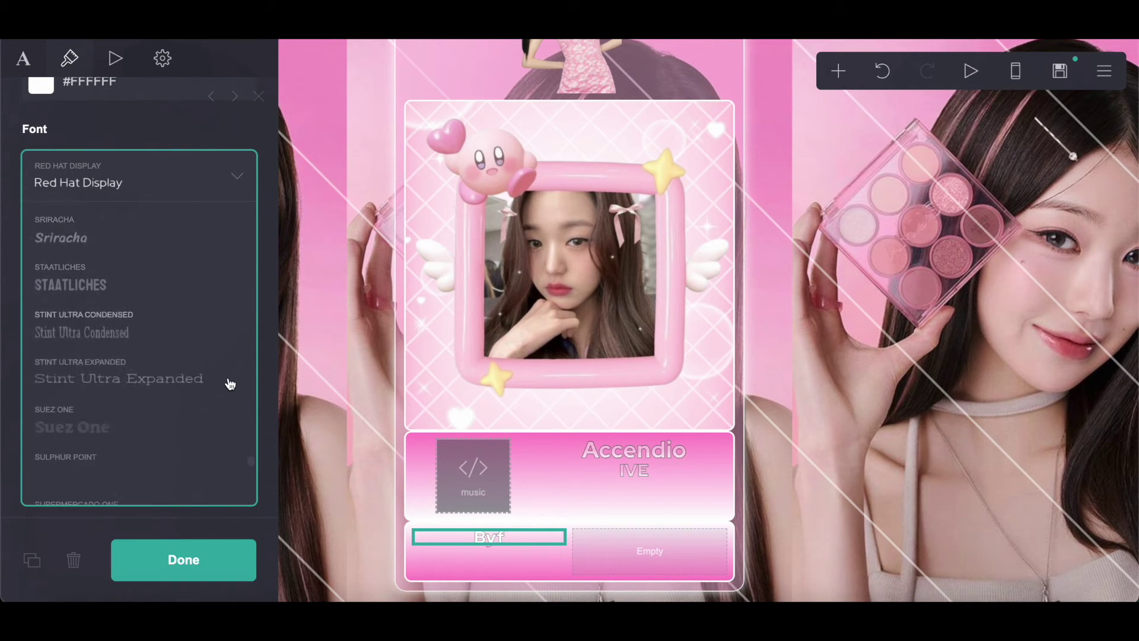
scroll(230, 384, "down", 5)
scroll(229, 381, "up", 3)
left_click(145, 305)
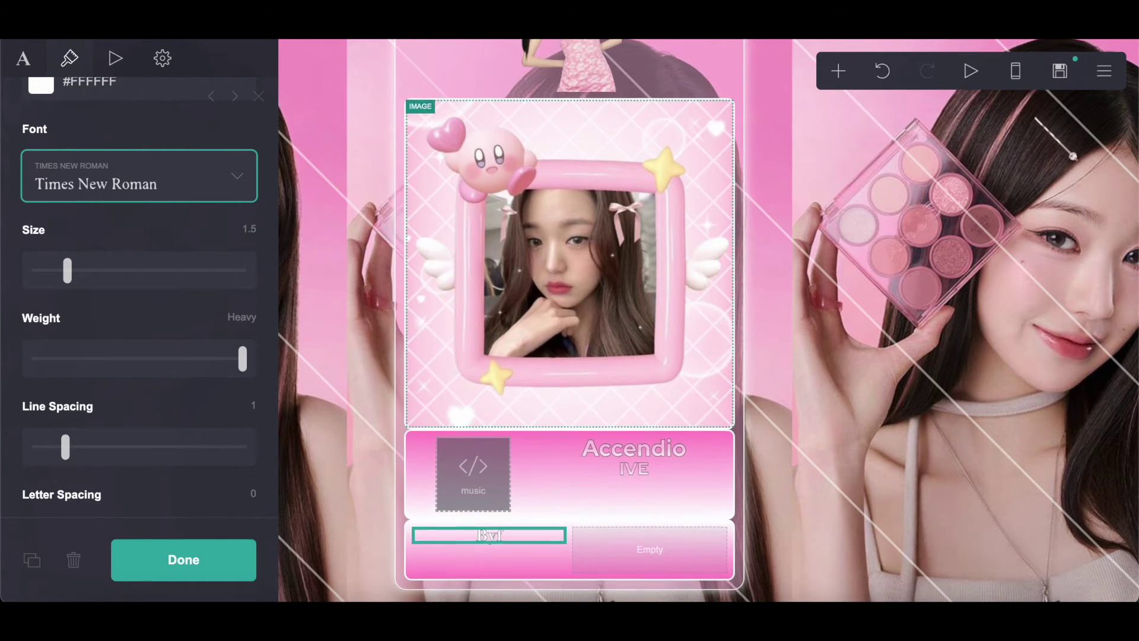
key("alt+Tab")
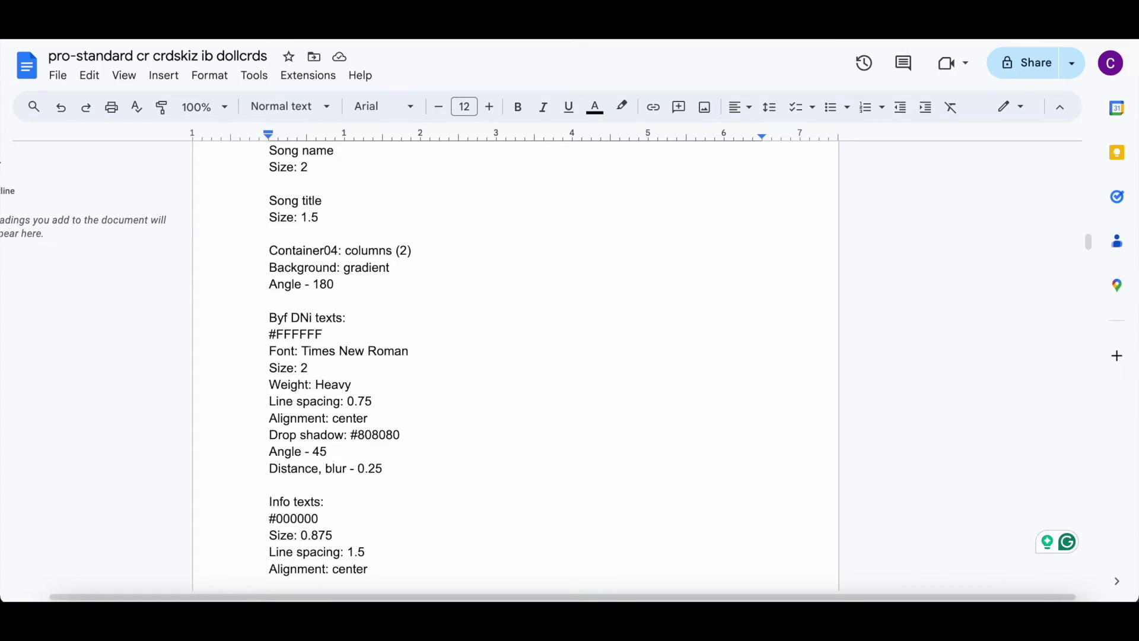
Step: Set the Byf text size to 2 and line spacing to 0.75
key("alt+Tab")
left_click(154, 173)
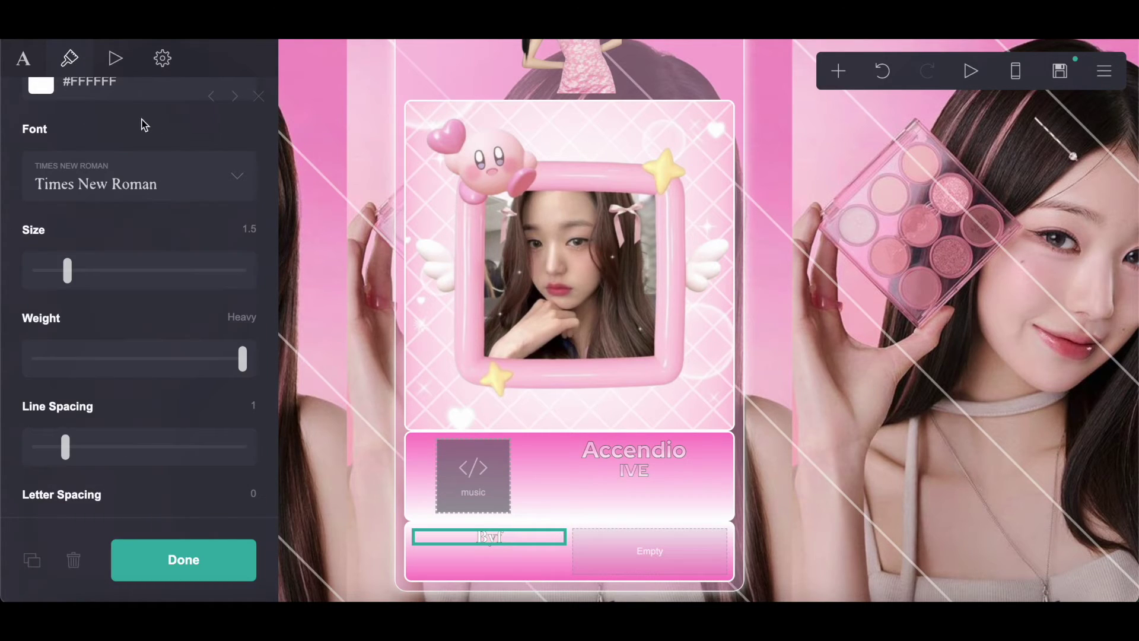
left_click(247, 235)
type("2")
key("Return")
key("alt+Tab")
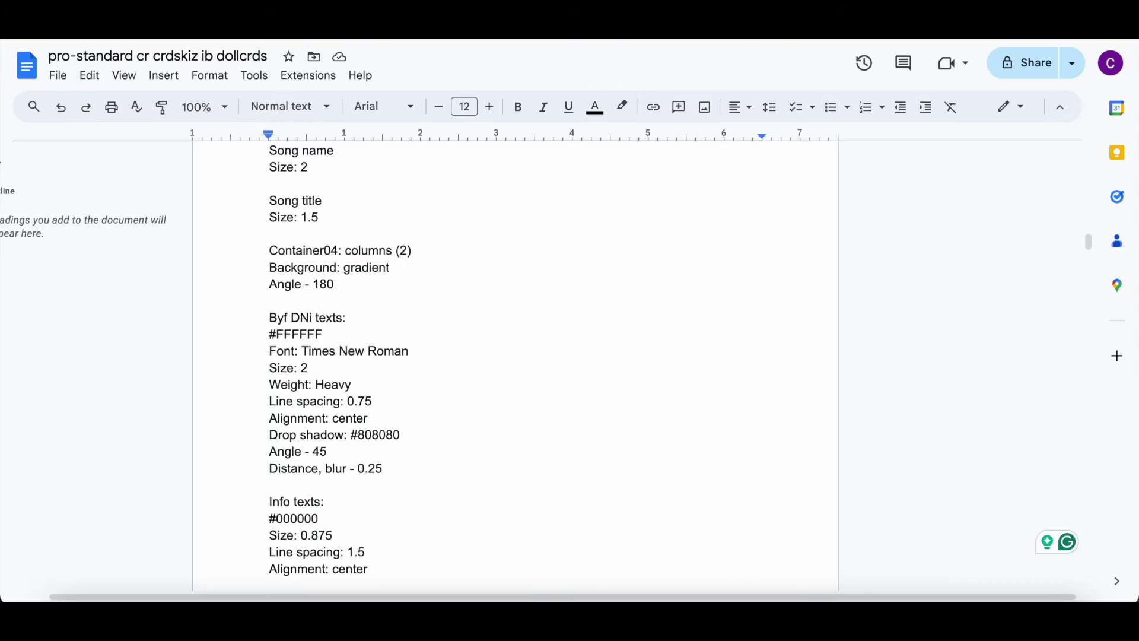
key("alt+Tab")
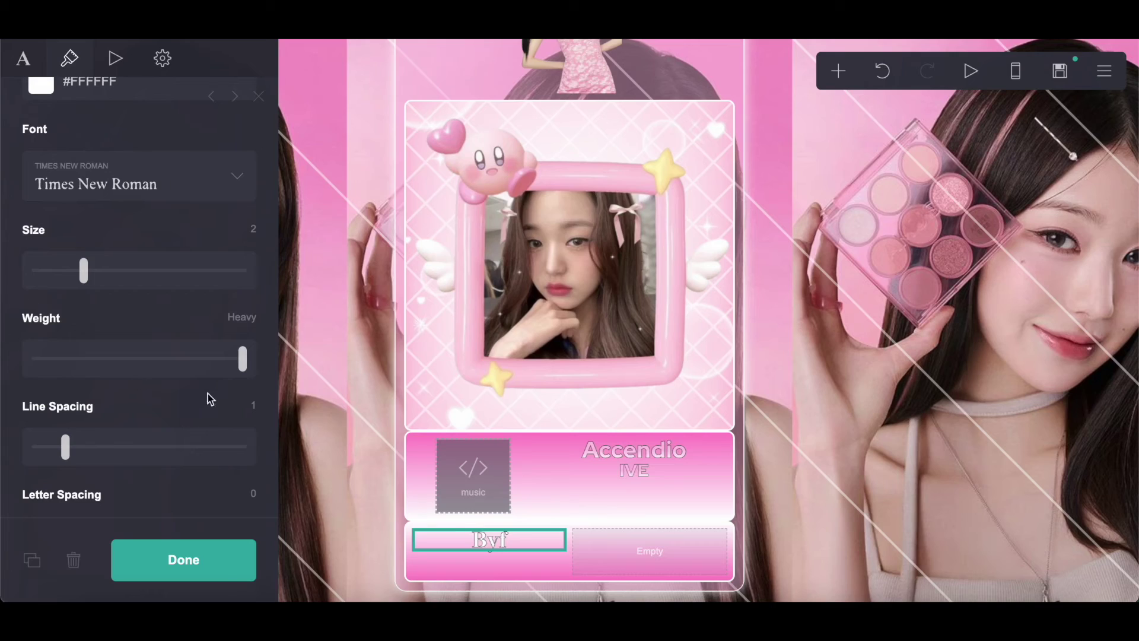
left_click_drag(67, 448, 33, 448)
Step: Remove the text gradient and outline from Byf
scroll(115, 393, "down", 12)
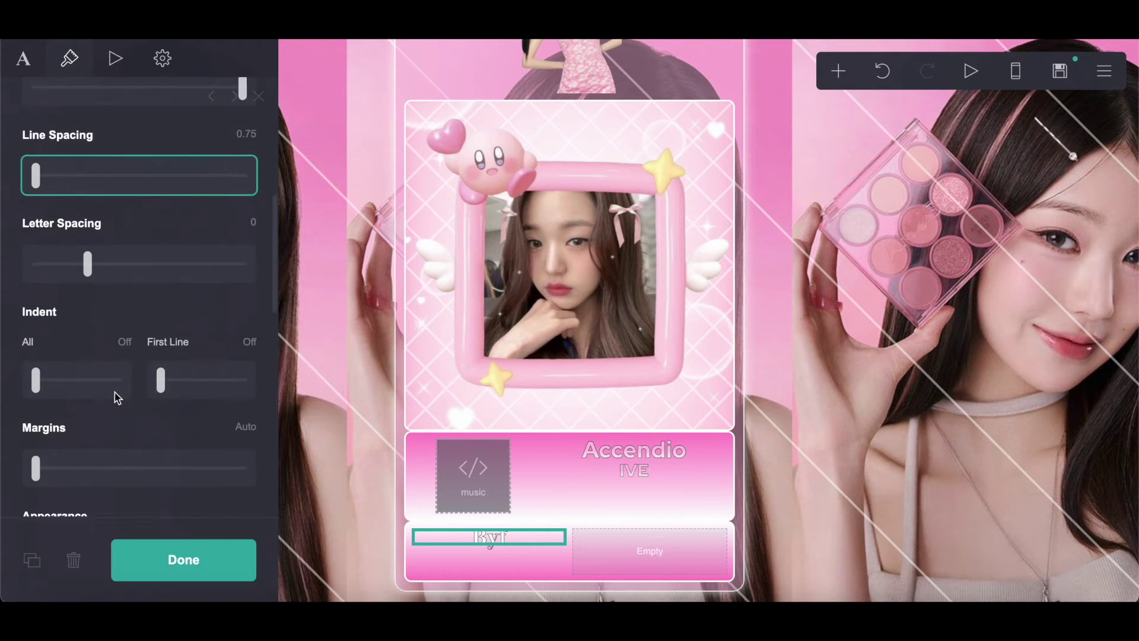
scroll(115, 391, "down", 1)
left_click(185, 264)
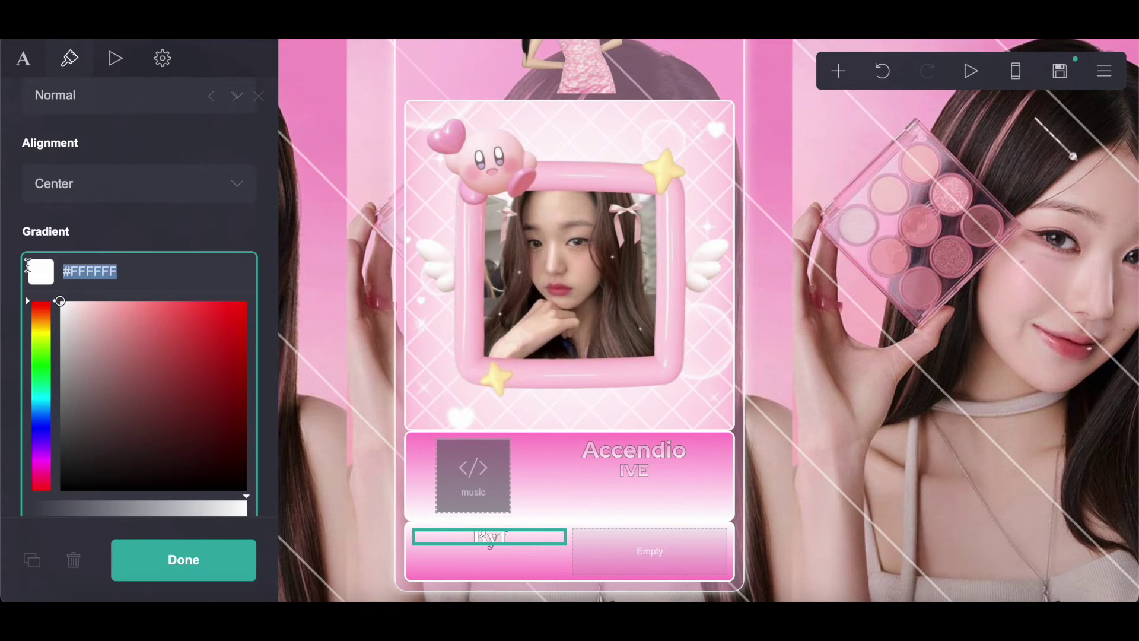
key("BackSpace")
left_click(97, 240)
scroll(98, 240, "down", 2)
left_click(137, 262)
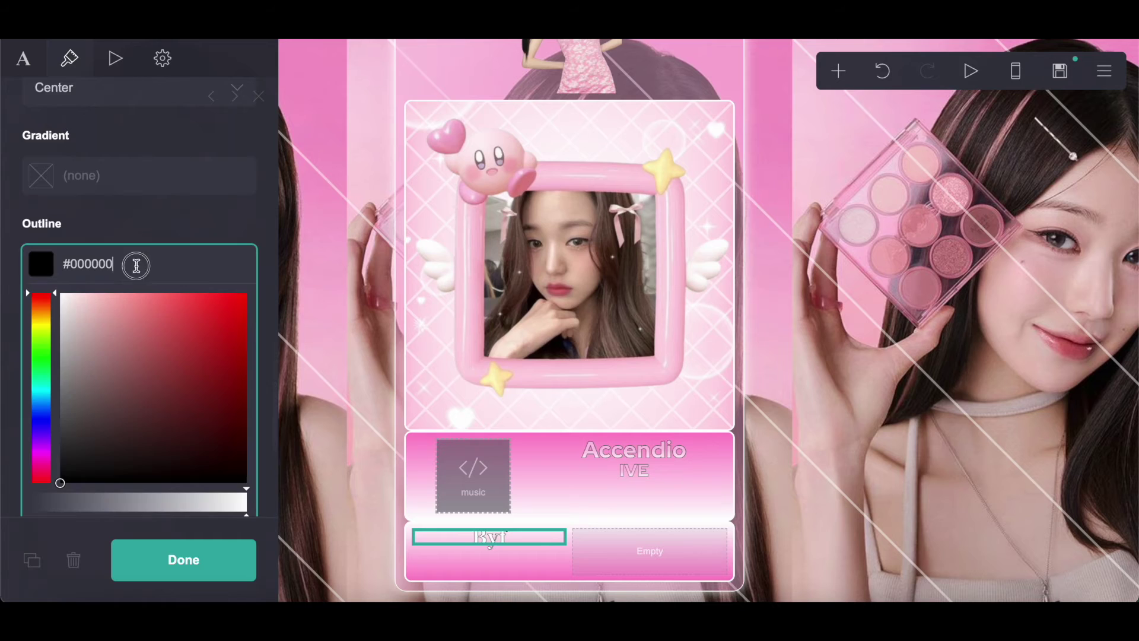
key("BackSpace")
left_click(77, 225)
Step: Give Byf a #808080 drop shadow
left_click(88, 363)
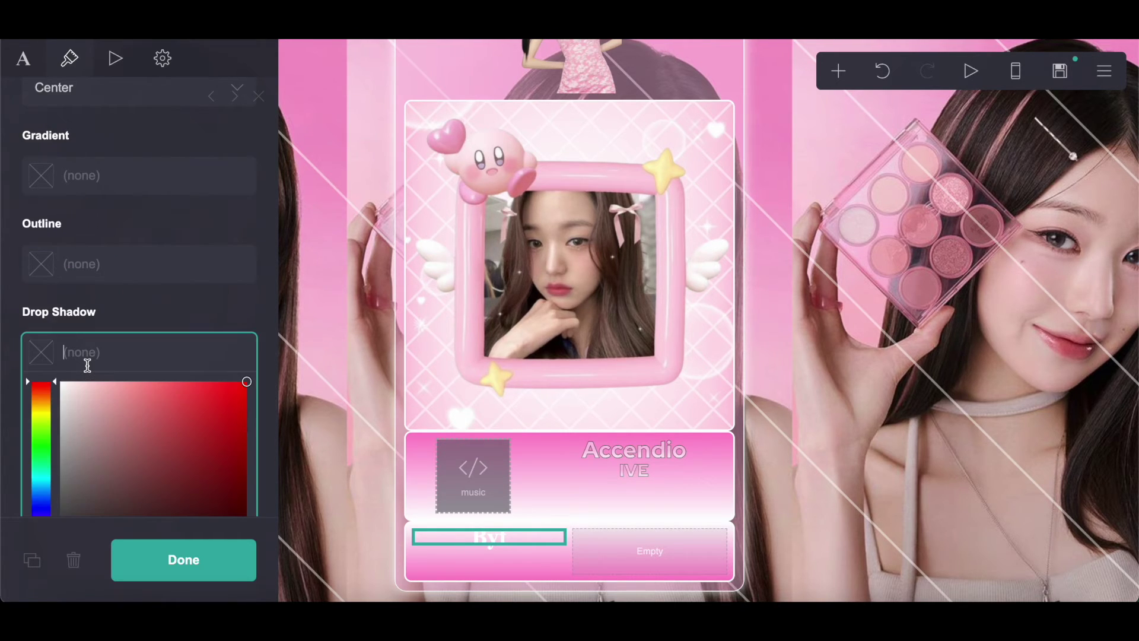
type("#808008")
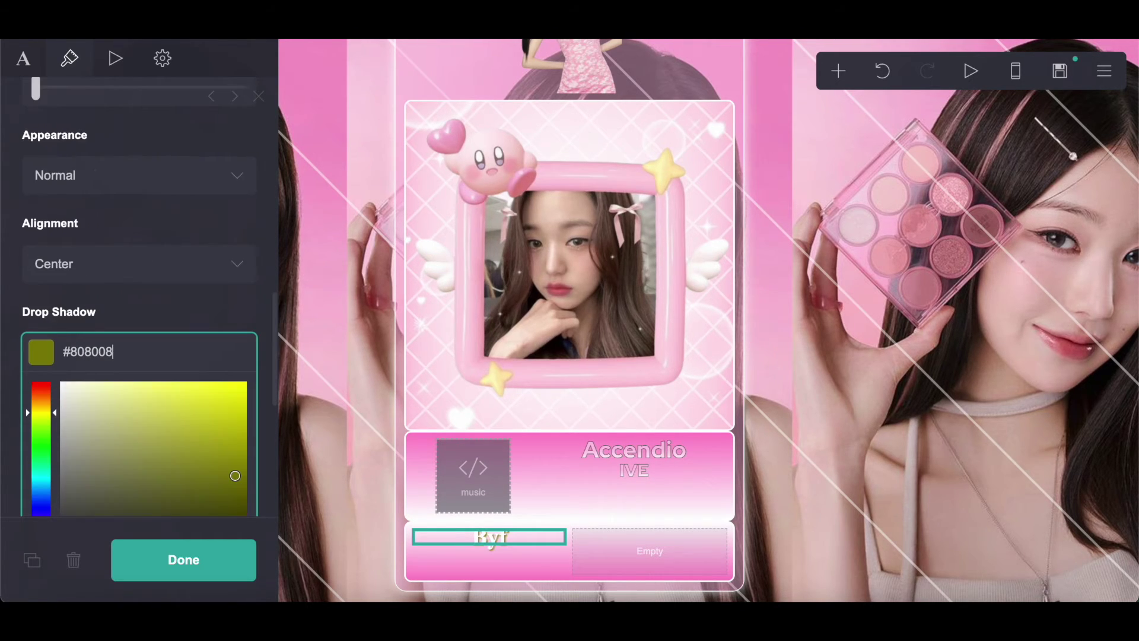
key("BackSpace")
key("BackSpace")
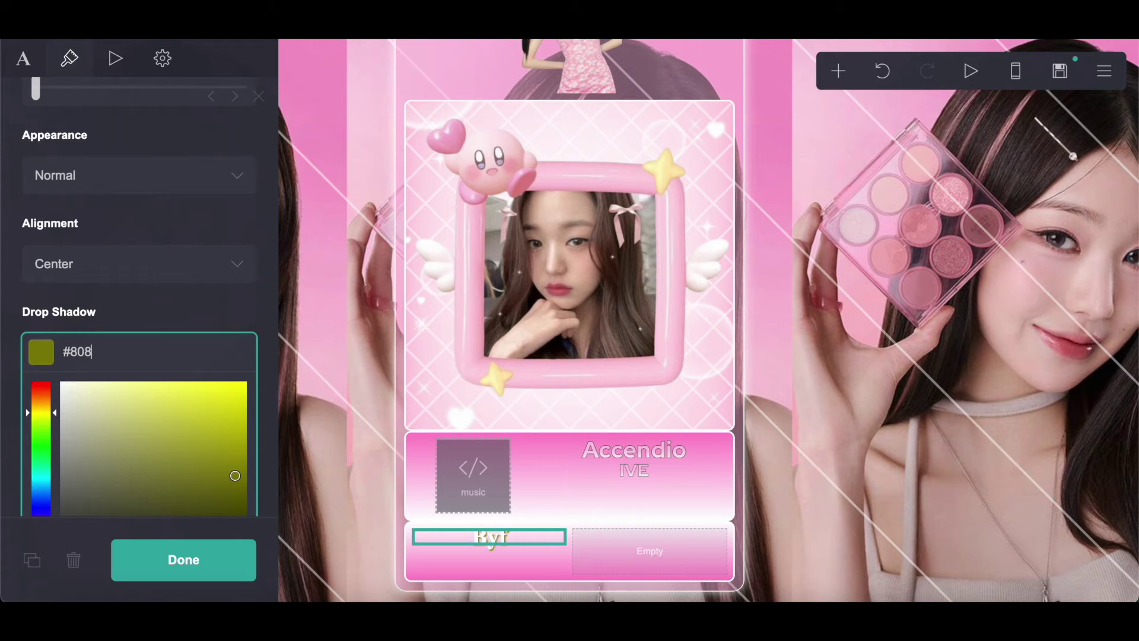
type("80")
key("Return")
scroll(137, 313, "down", 3)
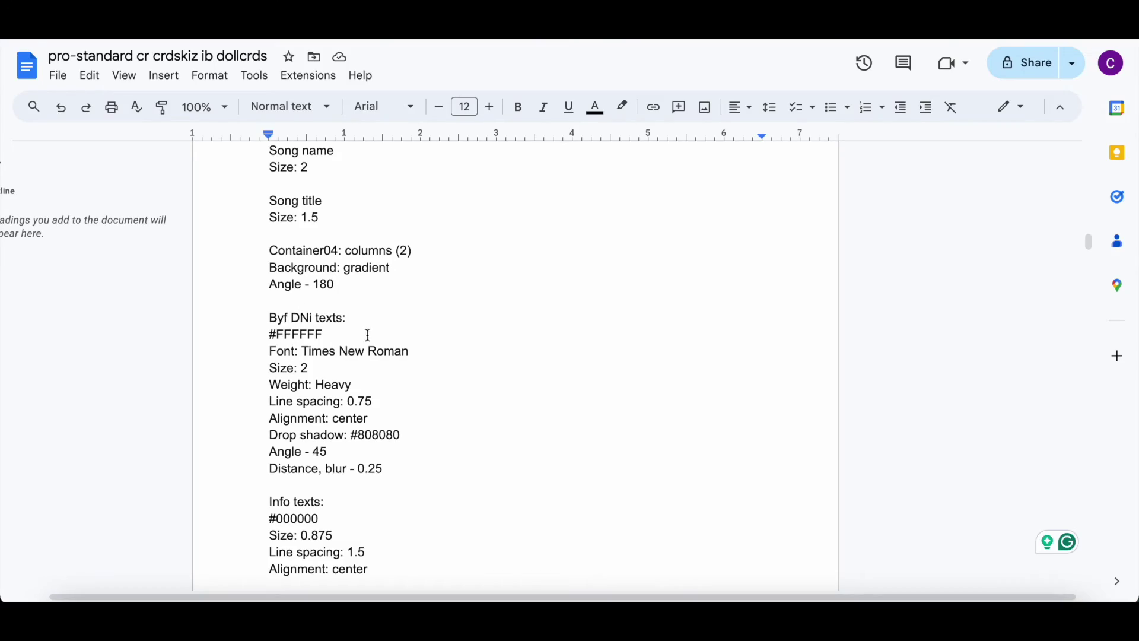
scroll(344, 515, "down", 3)
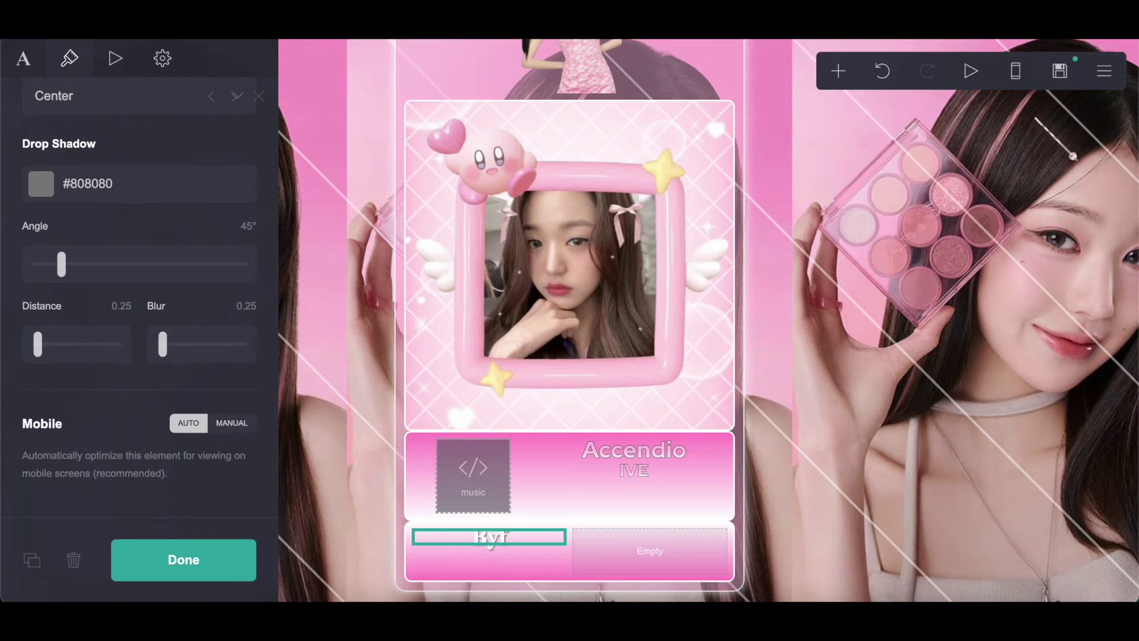
Step: Place a new size-0.875 text element under Byf in the left column with 1.5 line spacing
left_click(569, 133)
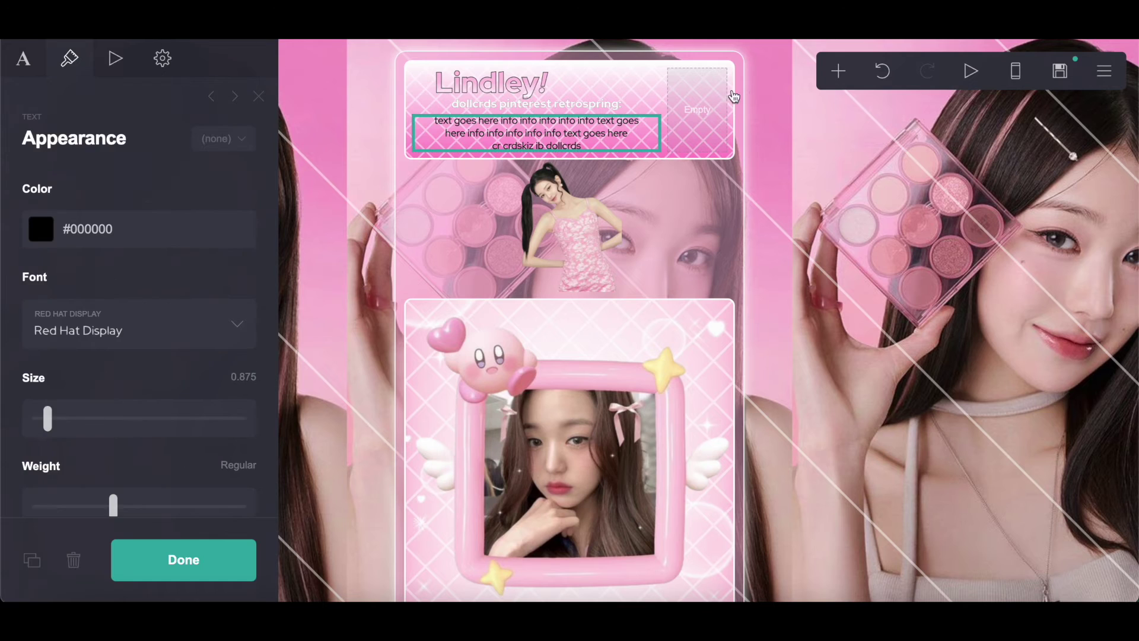
left_click(839, 71)
left_click(640, 128)
left_click_drag(427, 149, 498, 555)
scroll(178, 336, "down", 4)
left_click(247, 312)
type("1.5")
key("Return")
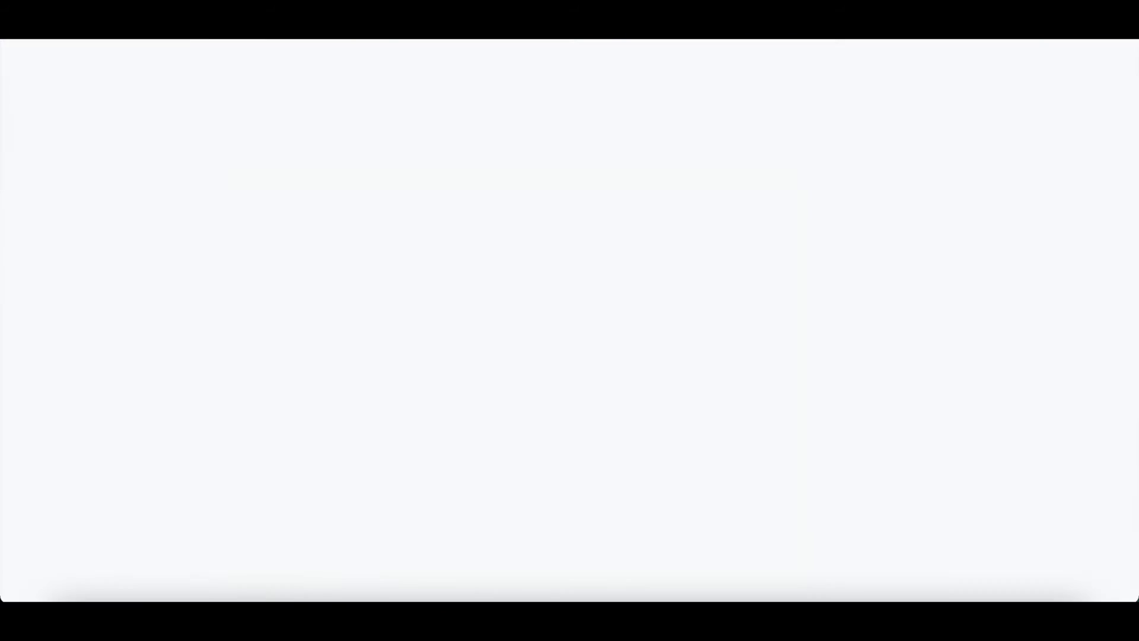
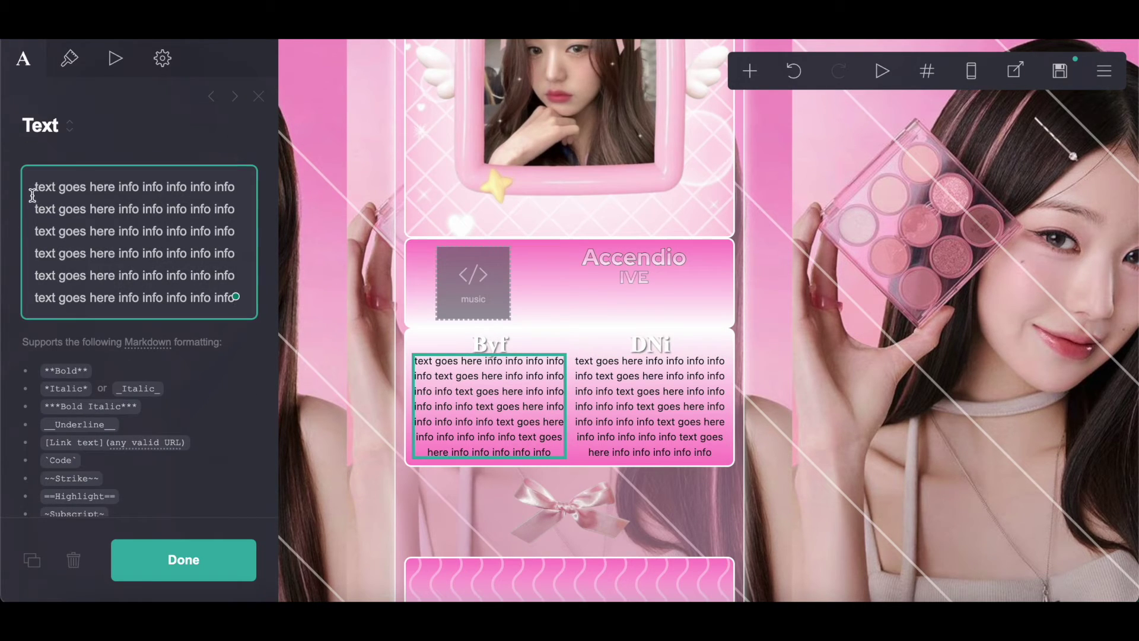
Step: Copy the placeholder text and paste it over 'Text' in the Byf box
left_click_drag(33, 186, 335, 424)
right_click(130, 267)
left_click(180, 344)
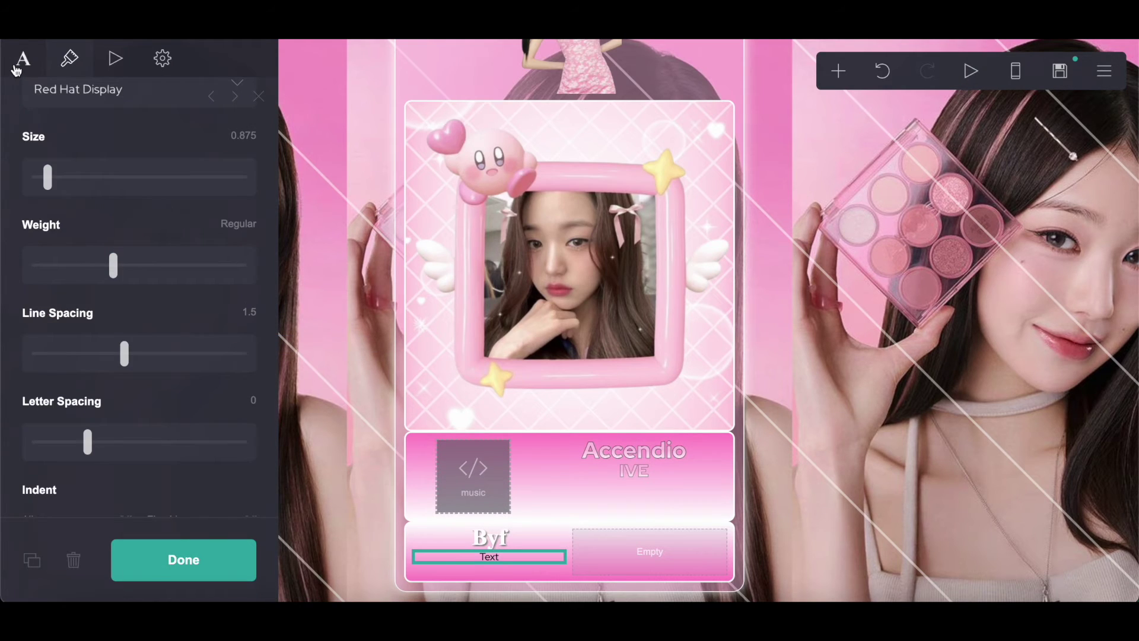
left_click(16, 70)
left_click_drag(34, 99, 78, 101)
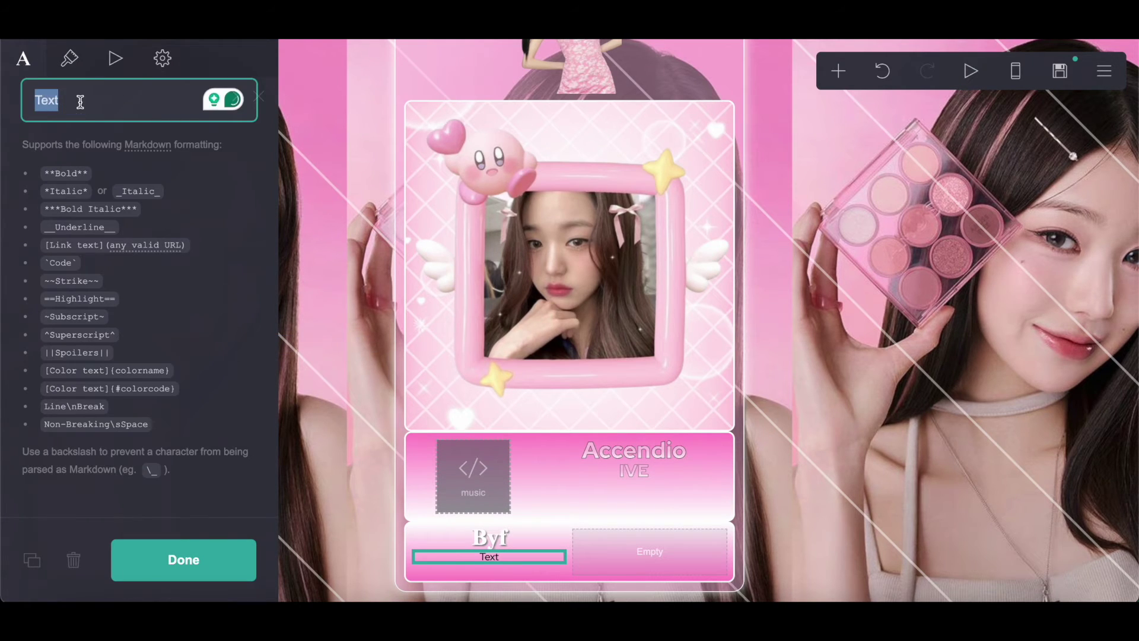
right_click(81, 99)
left_click(118, 241)
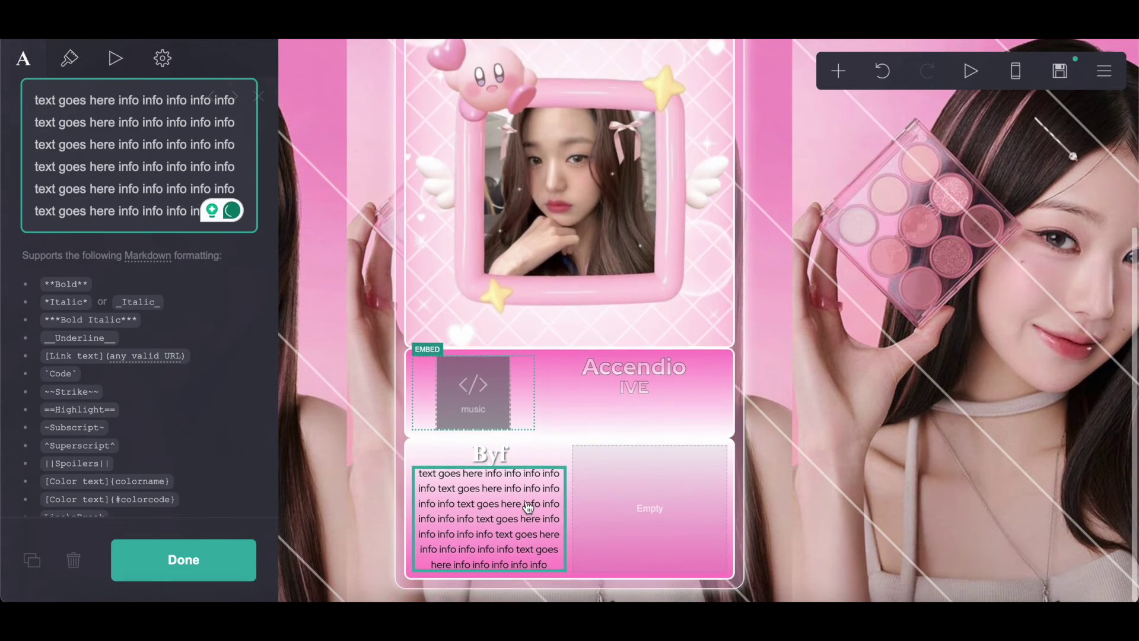
Step: Add a text element in the empty DNi box reading 'DNi'
left_click(841, 71)
left_click(804, 159)
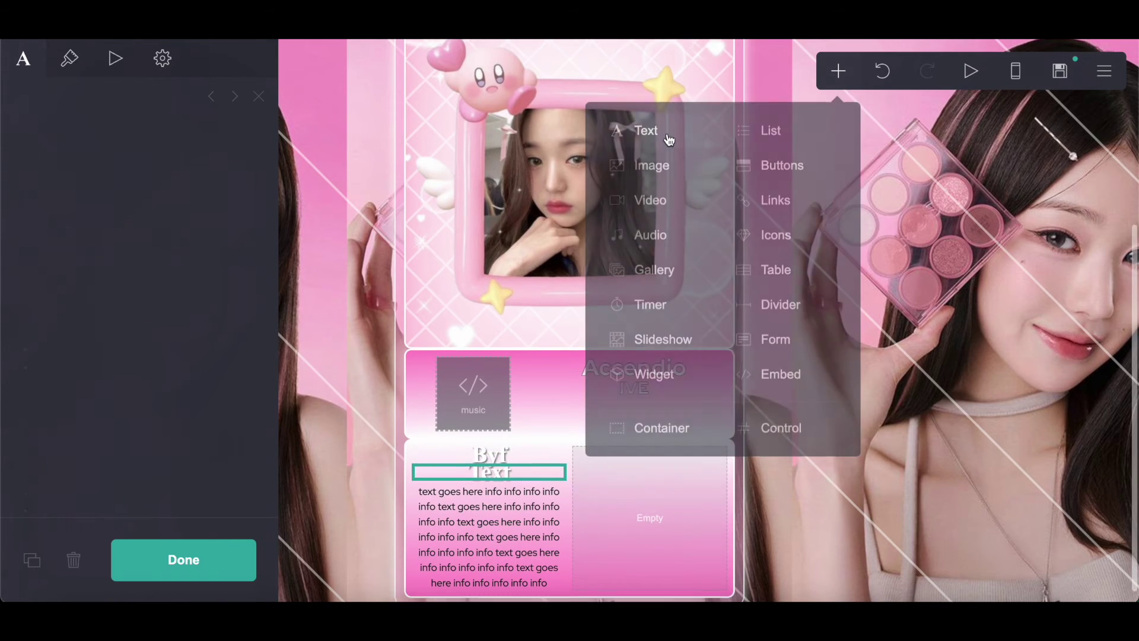
left_click_drag(492, 460, 693, 463)
left_click(12, 196)
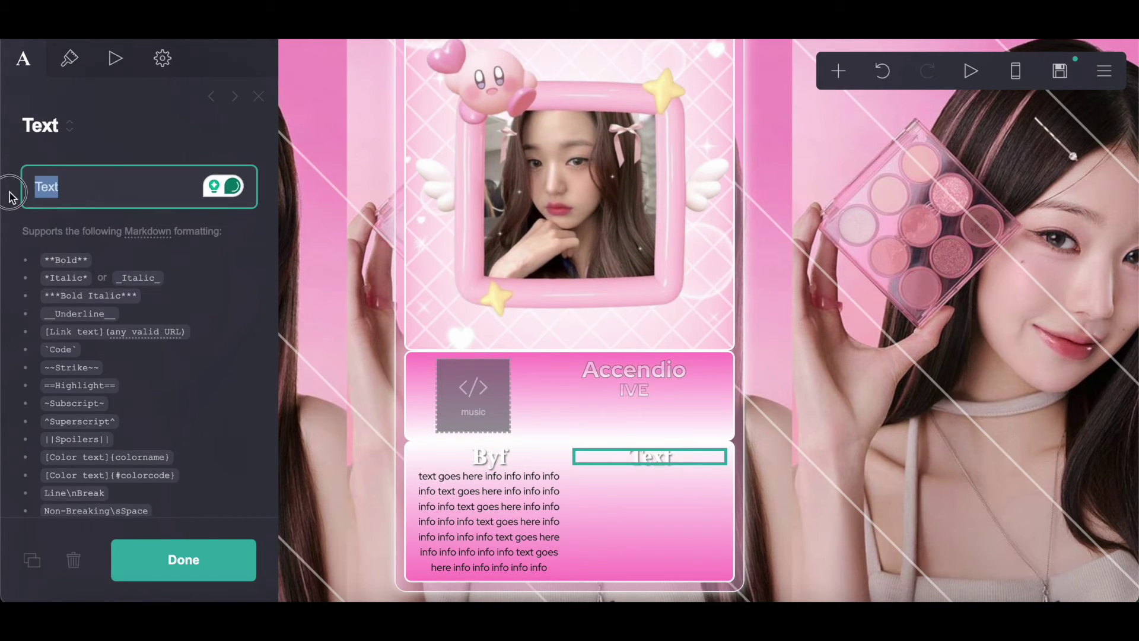
type("DNi")
Step: Add another text element and place it under the DNi heading
left_click(421, 478)
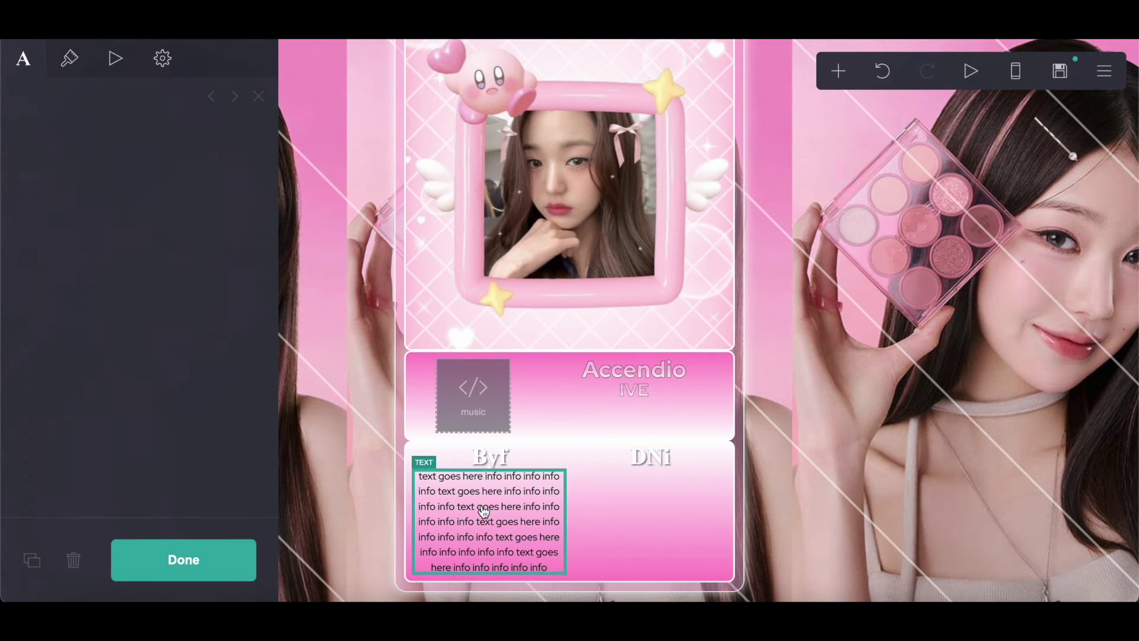
left_click(838, 70)
left_click(647, 127)
left_click(488, 566)
left_click_drag(488, 567, 649, 458)
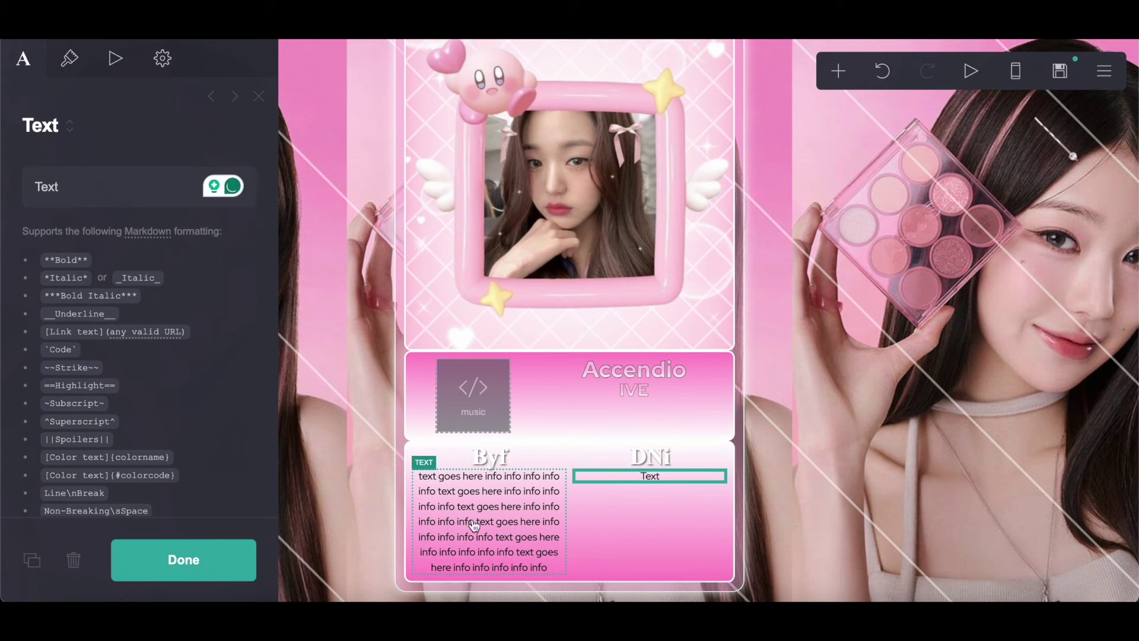
Step: Copy the Byf body text and paste it into the text under DNi
left_click(450, 525)
left_click_drag(31, 190, 204, 320)
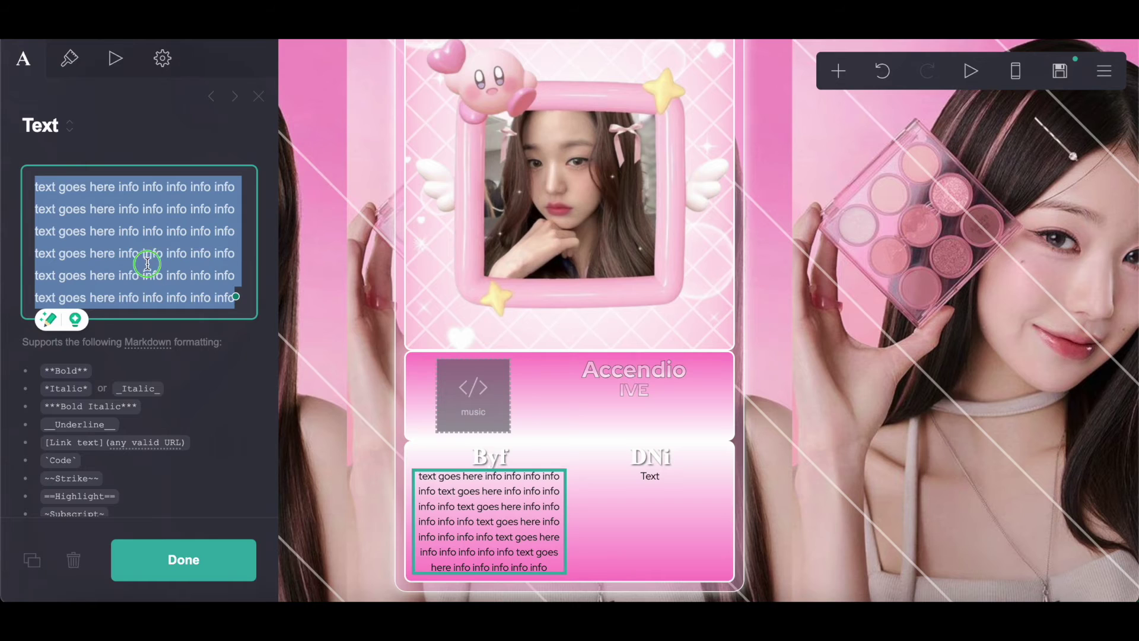
right_click(149, 266)
left_click(184, 343)
left_click(650, 476)
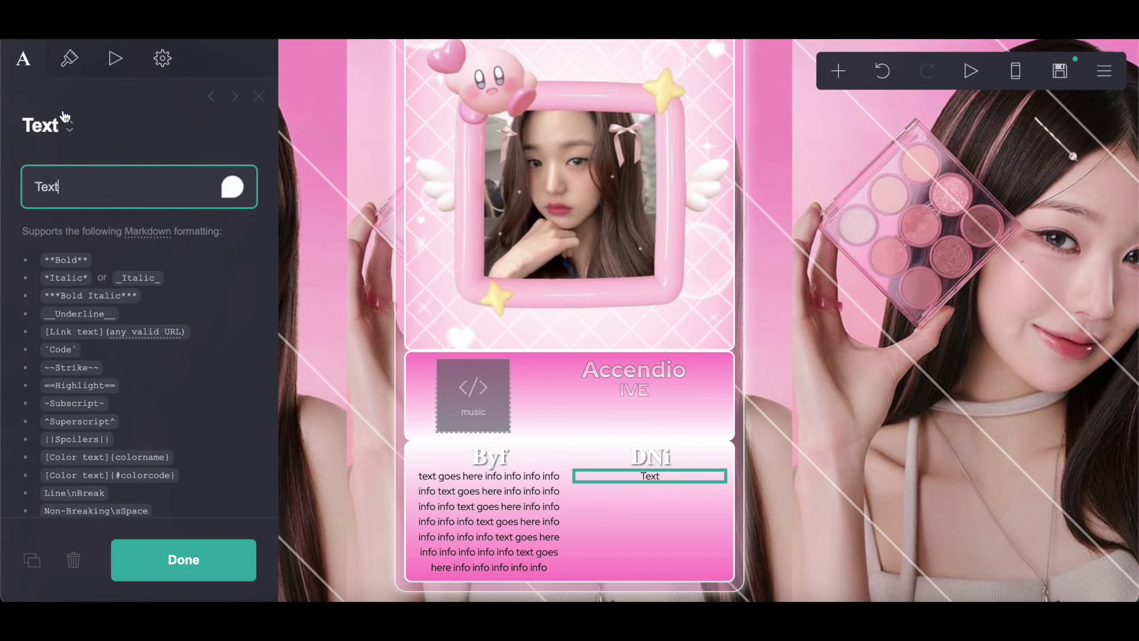
left_click(163, 59)
left_click(69, 58)
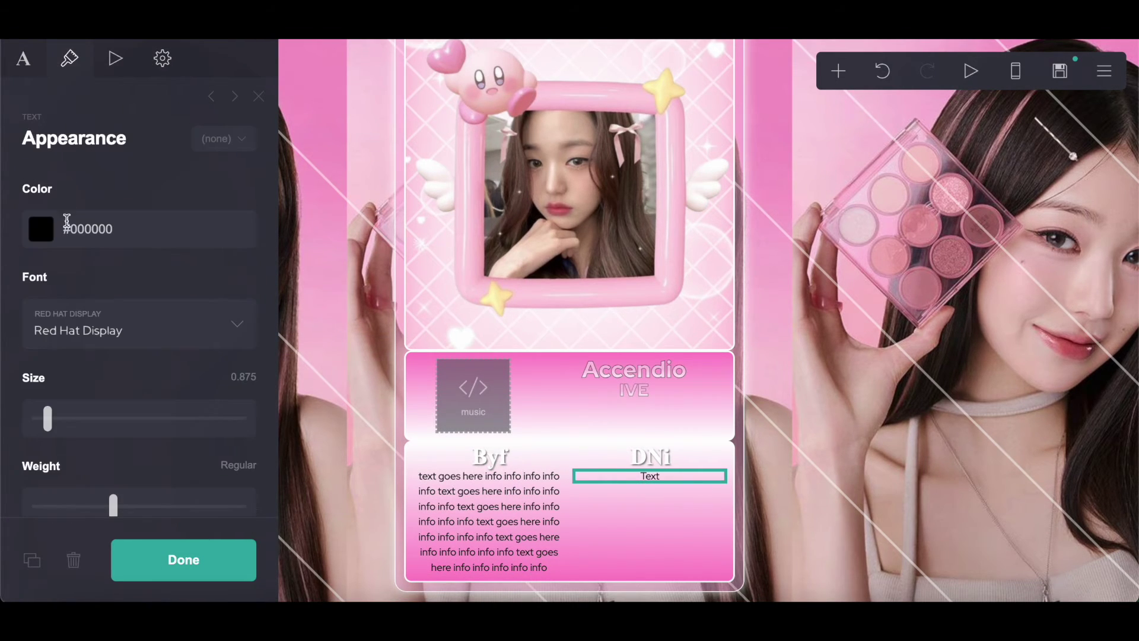
left_click(23, 58)
double_click(46, 186)
right_click(76, 186)
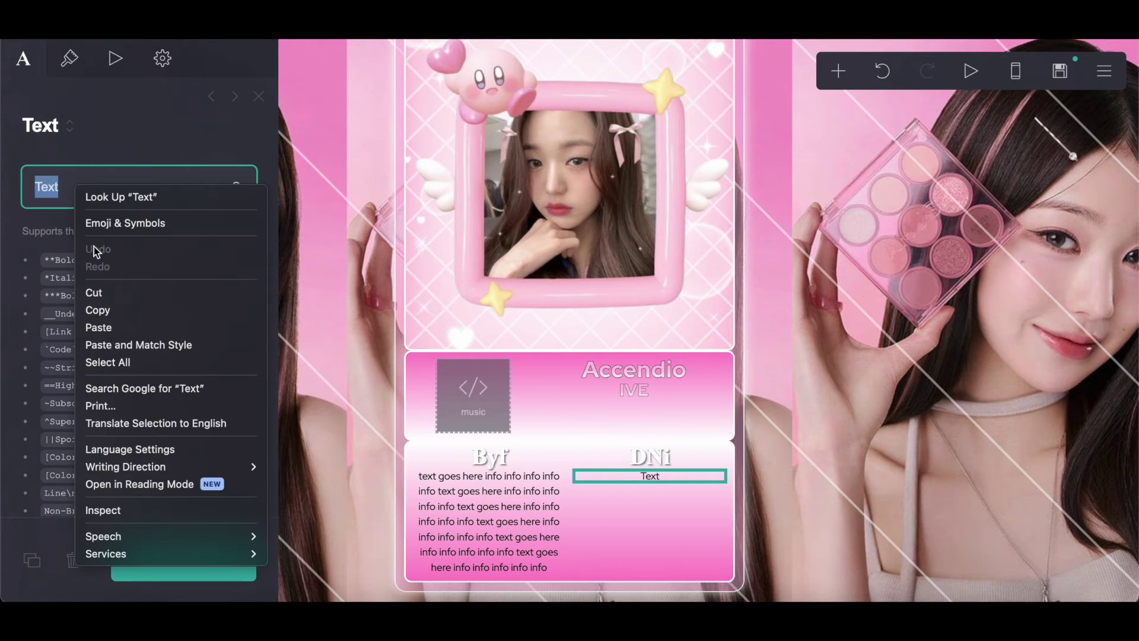
left_click(116, 332)
Step: Add an empty container below the Byf/DNi cards
left_click(839, 70)
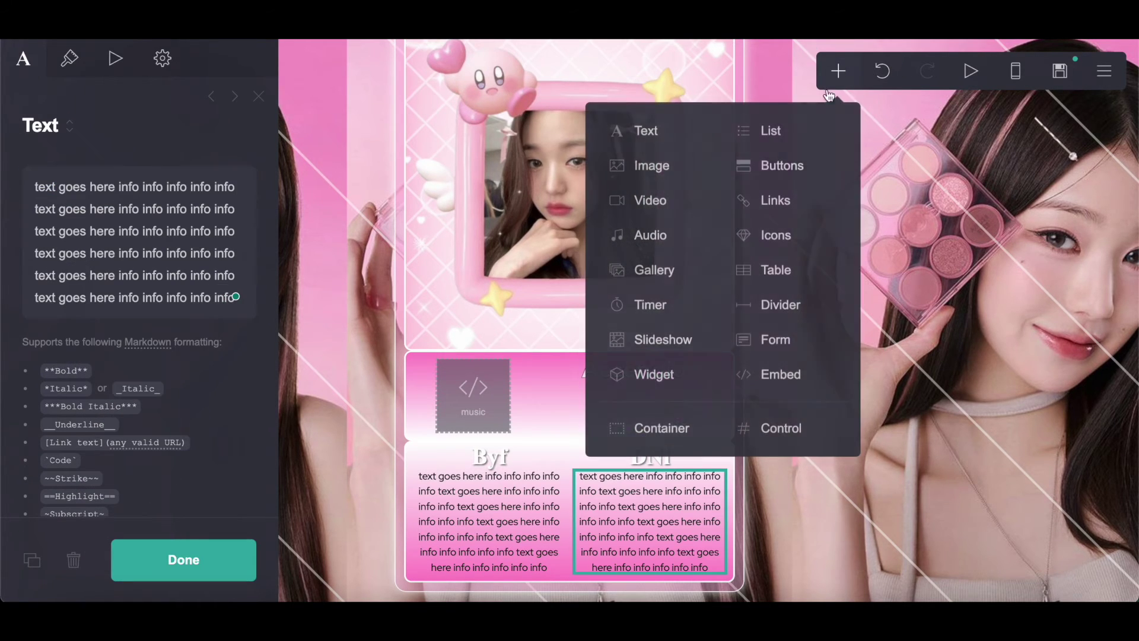
left_click(653, 433)
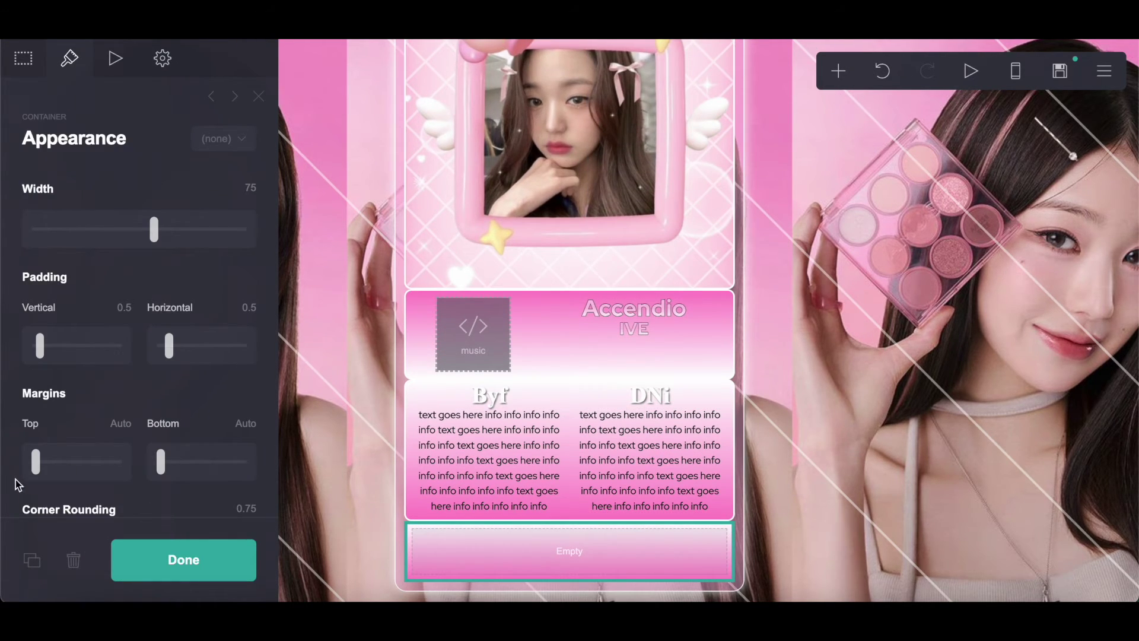
left_click(487, 453)
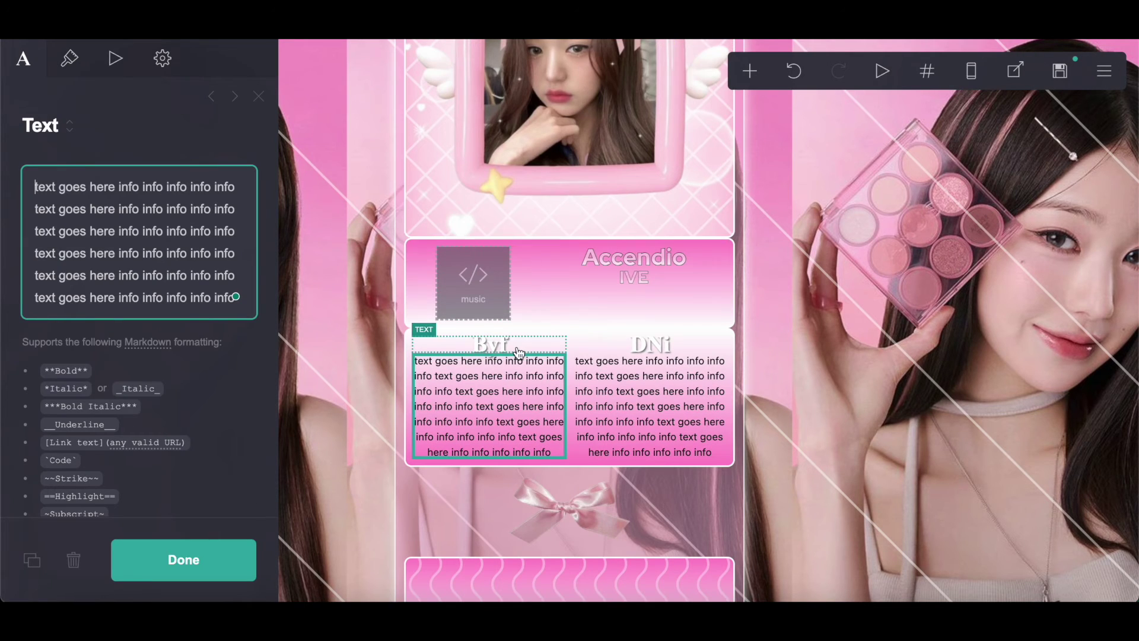
scroll(516, 356, "down", 5)
key("Escape")
Step: Add an image element below the Byf/DNi card and narrow its width
left_click(838, 71)
left_click(640, 177)
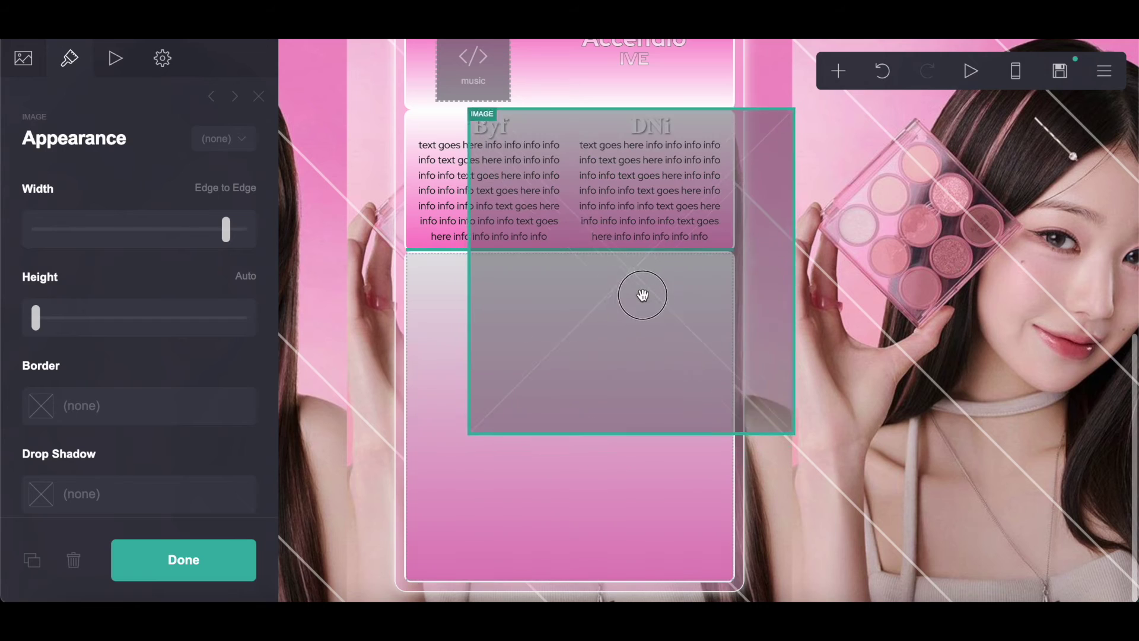
left_click_drag(603, 285, 560, 248)
left_click(245, 196)
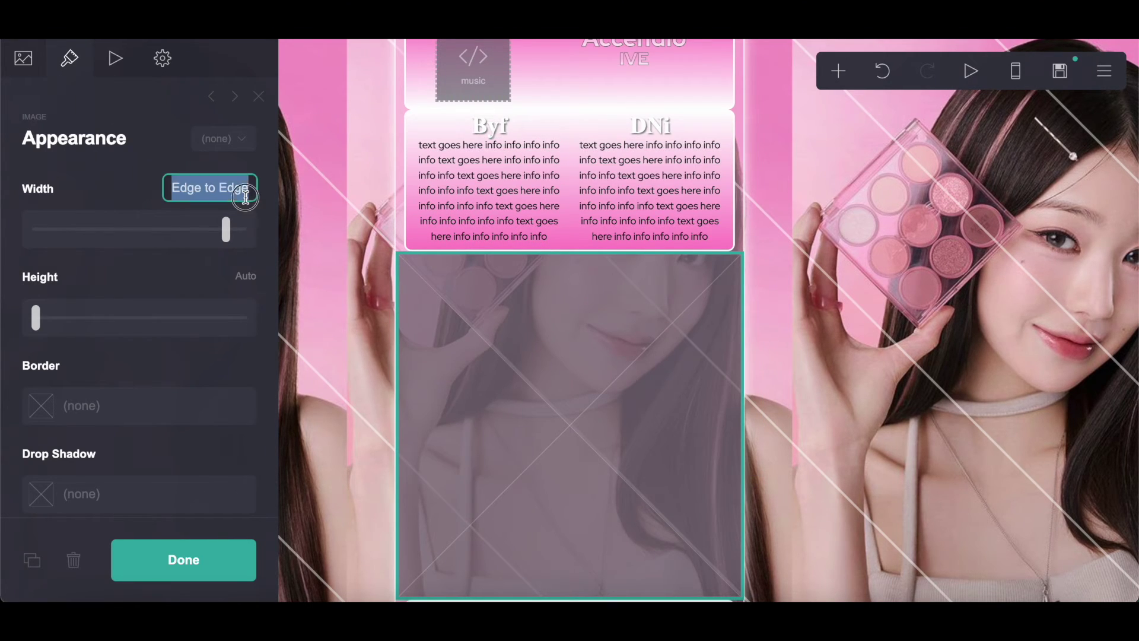
type("9")
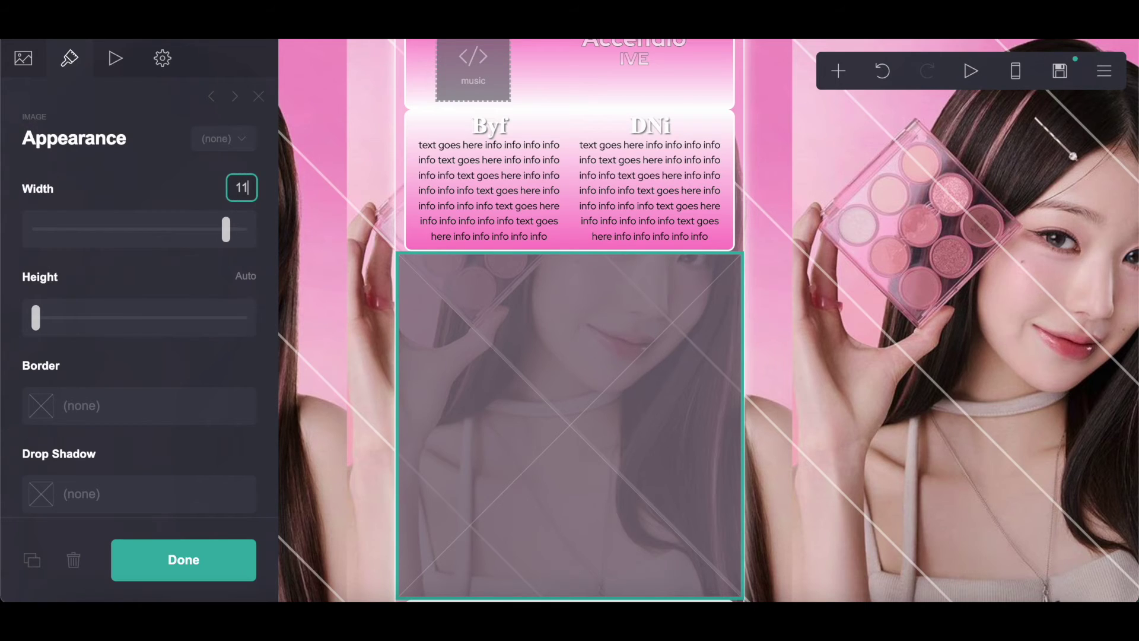
key("Return")
Step: Upload the pink bow image, widening the crop to include both loops and tails
left_click(34, 73)
left_click(148, 237)
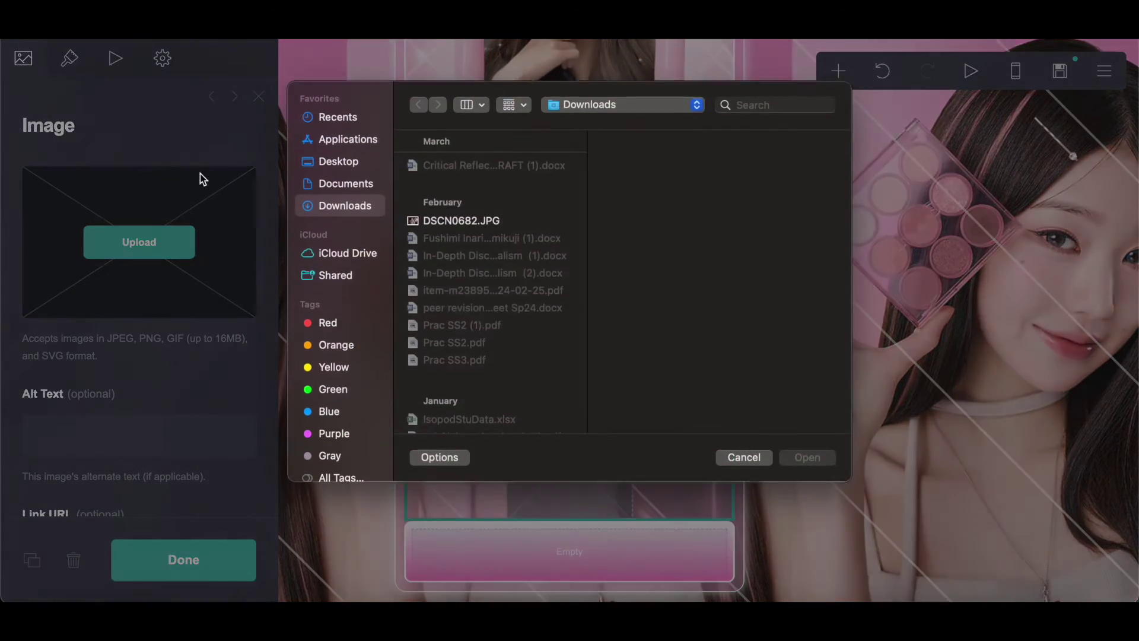
left_click(483, 212)
left_click(808, 463)
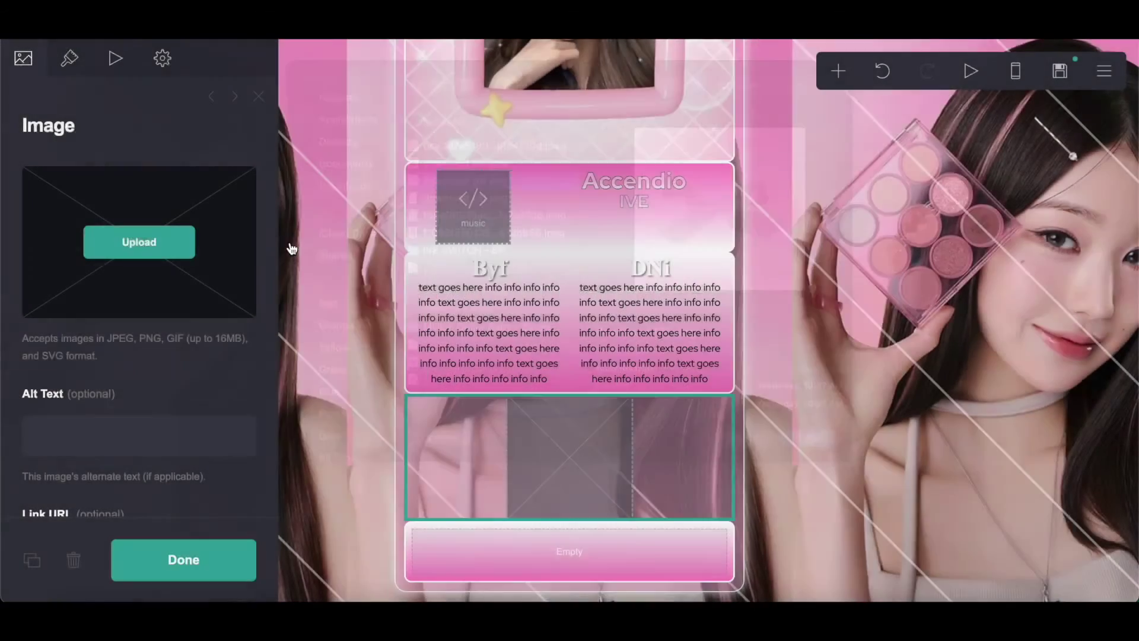
left_click_drag(430, 343, 363, 343)
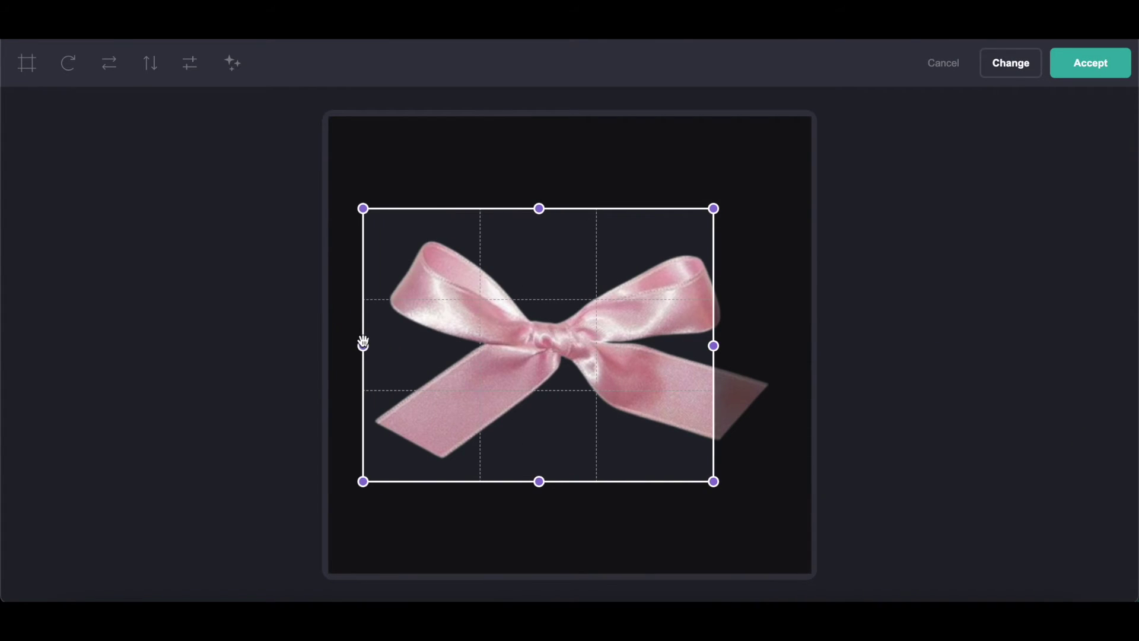
left_click_drag(731, 340, 801, 340)
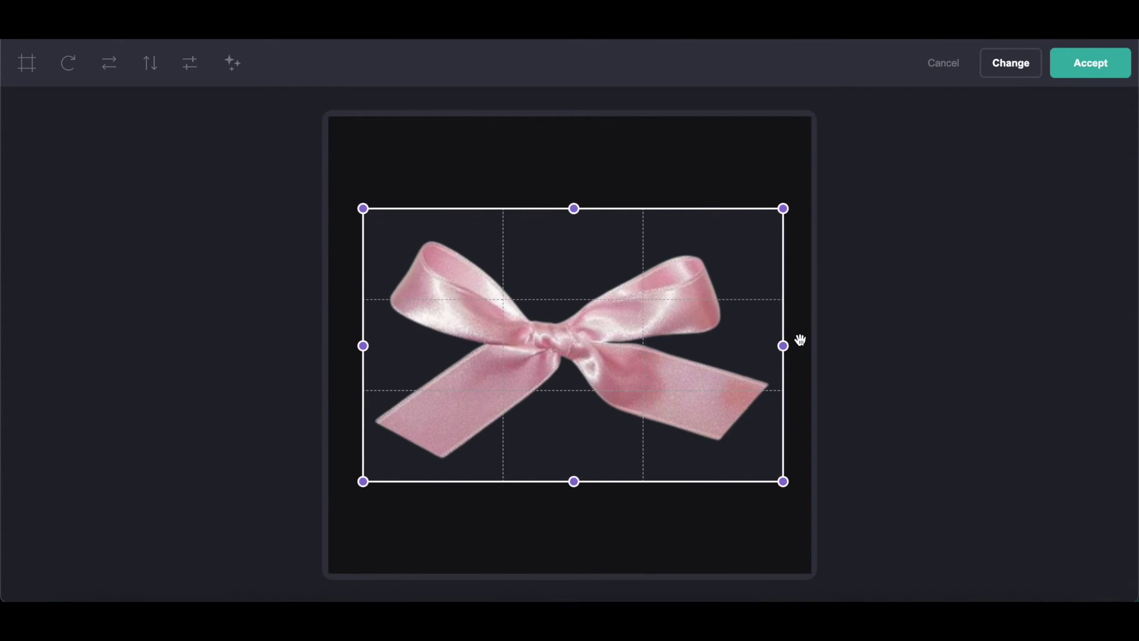
left_click(1080, 69)
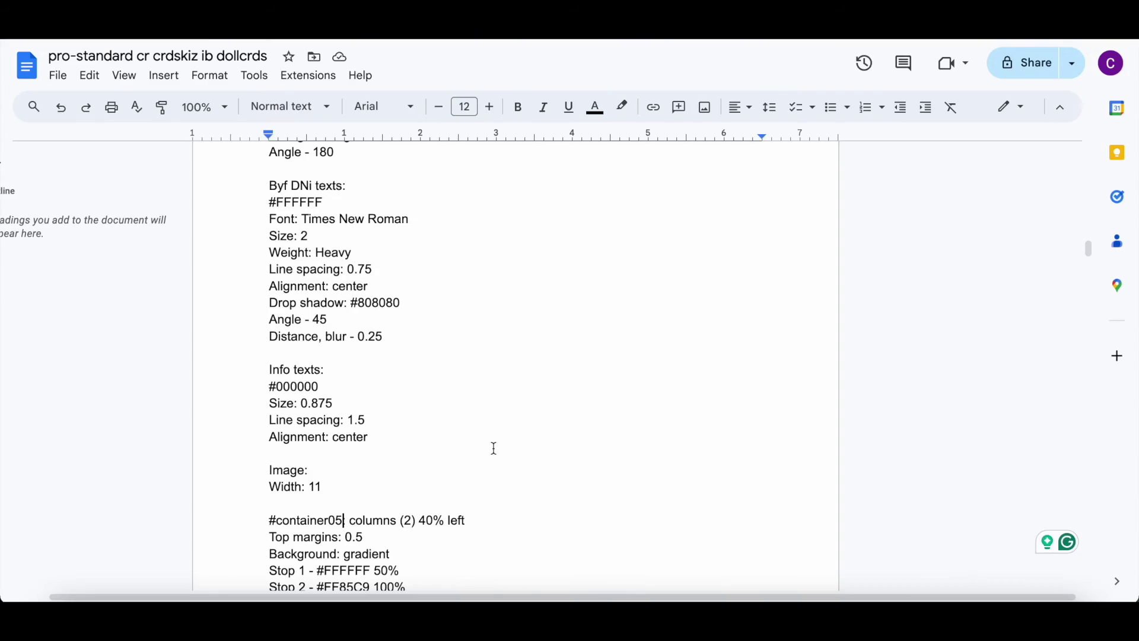
scroll(493, 447, "down", 3)
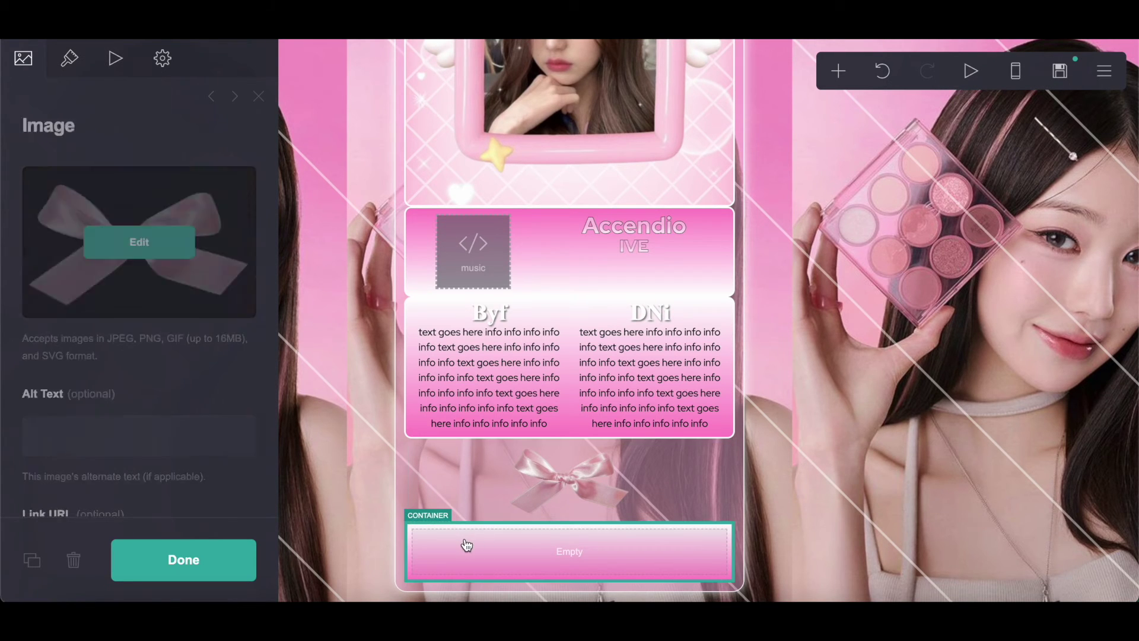
Step: Make the empty container a two-column layout with a 40% left column
left_click(465, 542)
left_click(23, 58)
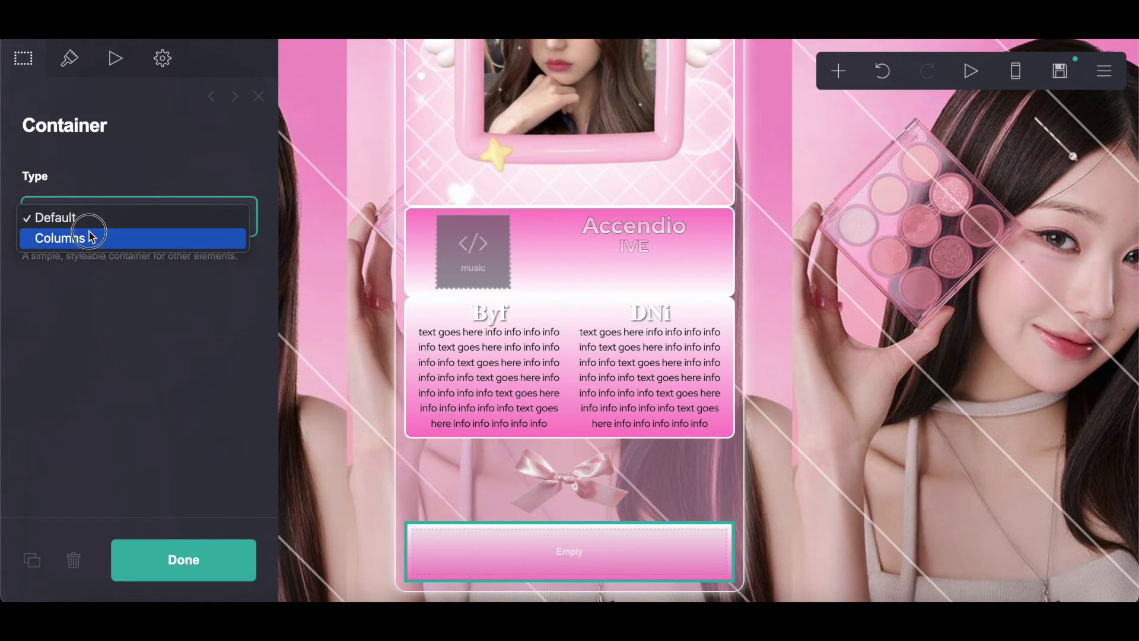
left_click(89, 237)
left_click_drag(76, 424, 33, 424)
type("40")
key("Return")
Step: Give the container a 0.5 top margin
left_click(71, 70)
scroll(94, 320, "down", 5)
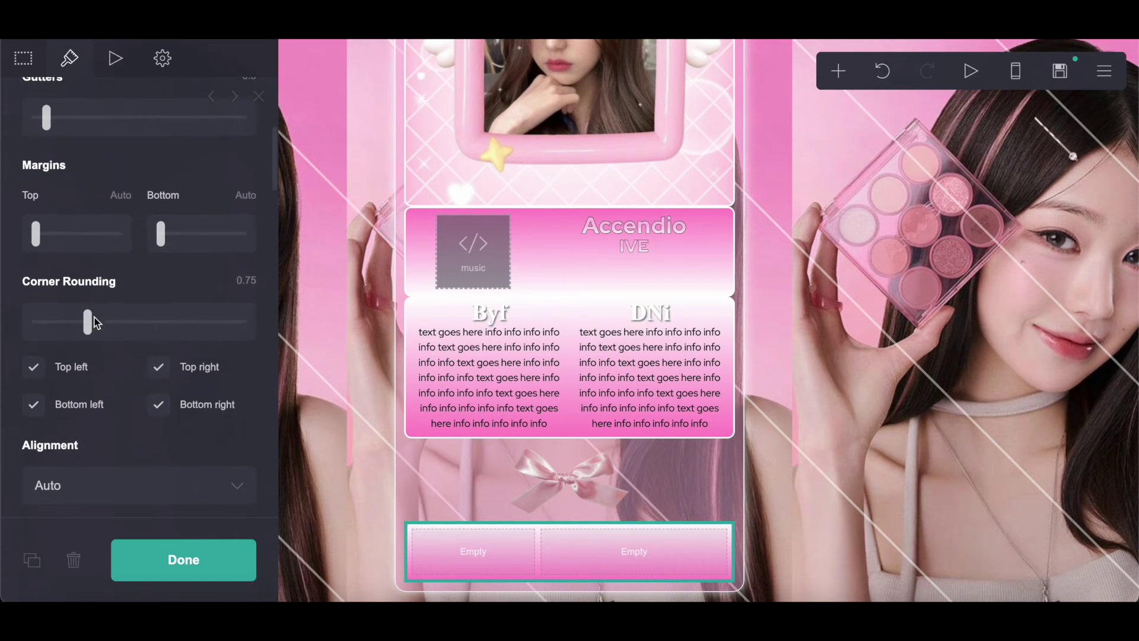
left_click(125, 193)
type("5")
key("Return")
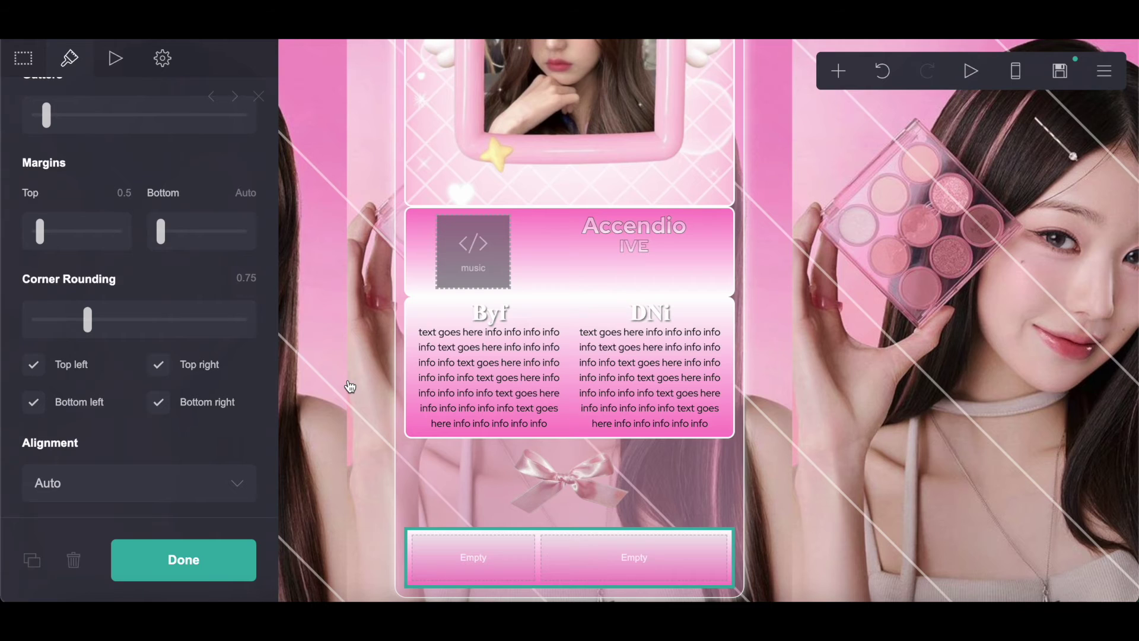
Step: Angle the container's gradient to 360° with the first stop at 50%
scroll(70, 332, "down", 5)
scroll(70, 333, "down", 8)
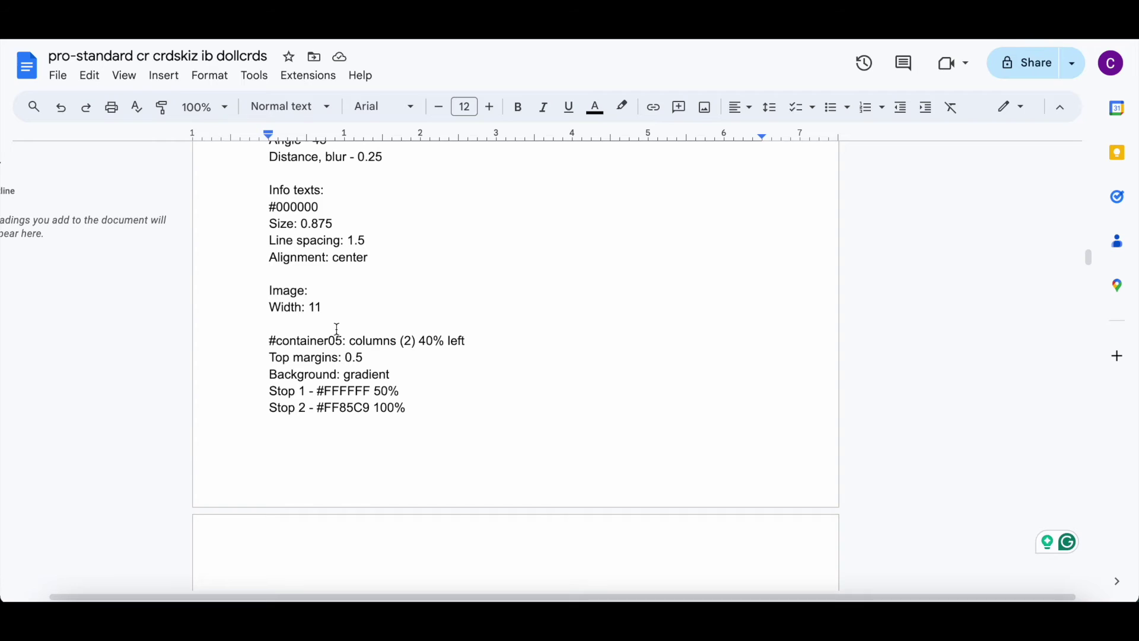
scroll(337, 329, "down", 3)
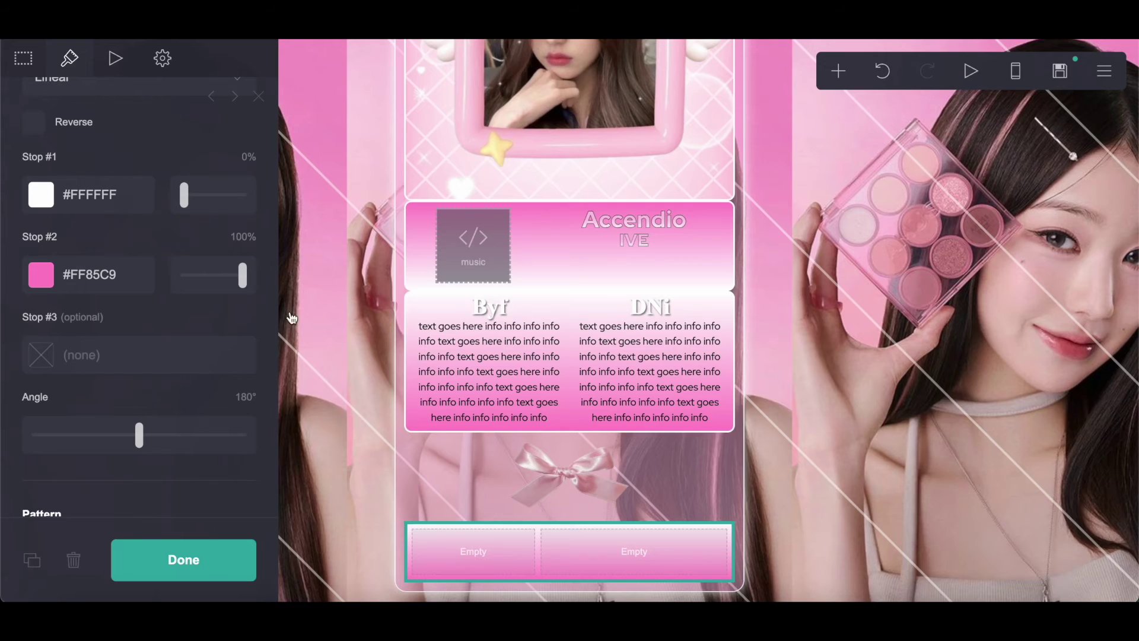
left_click_drag(147, 435, 327, 440)
left_click(250, 157)
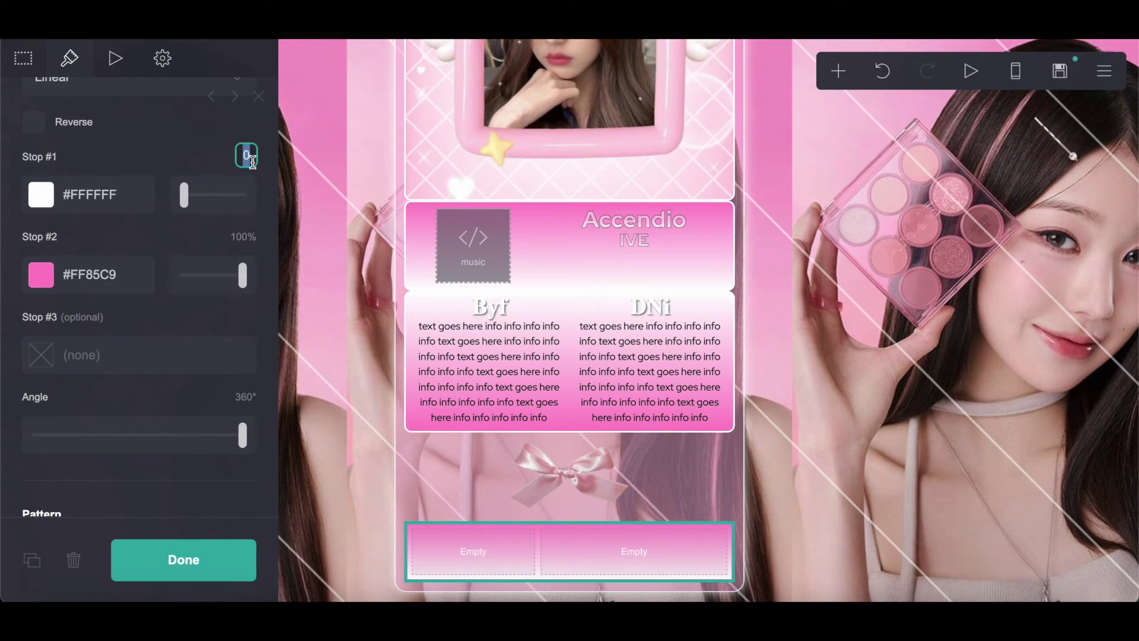
key("Return")
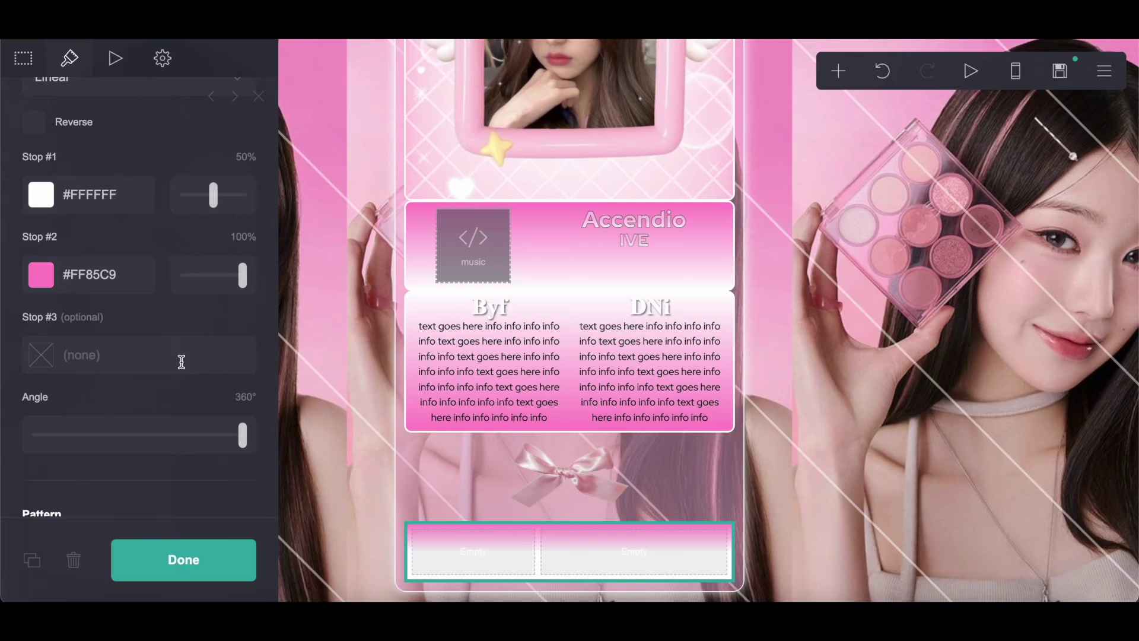
Step: Apply a Waves (Vertical) pattern in #FFFFFF80, size 10, thickness 3
scroll(181, 359, "down", 5)
left_click(129, 201)
scroll(130, 402, "down", 15)
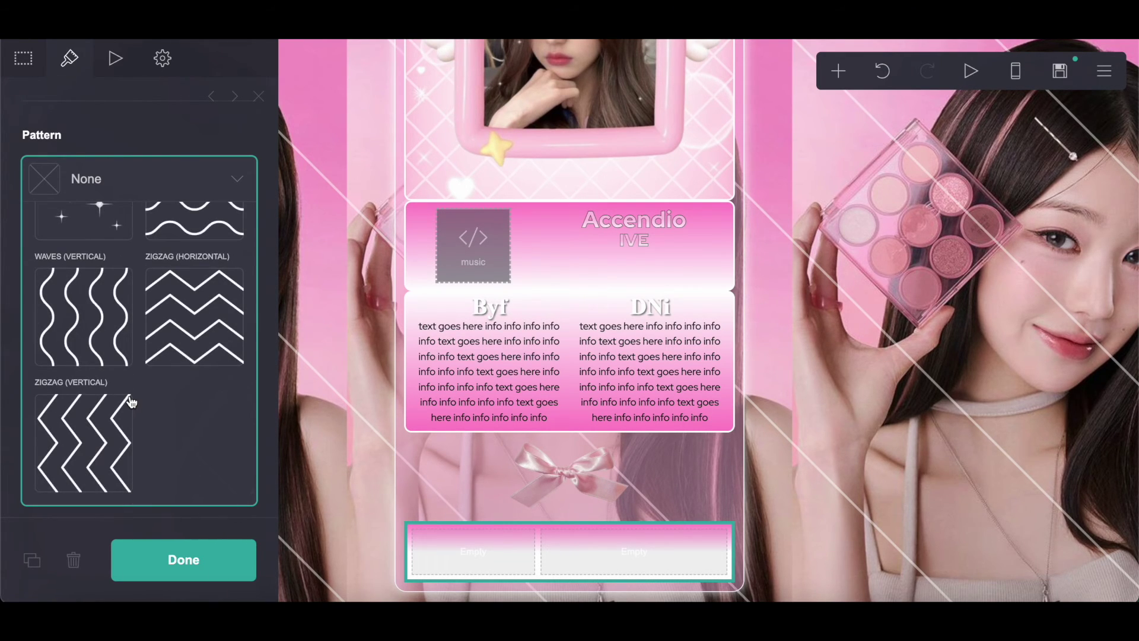
left_click(83, 296)
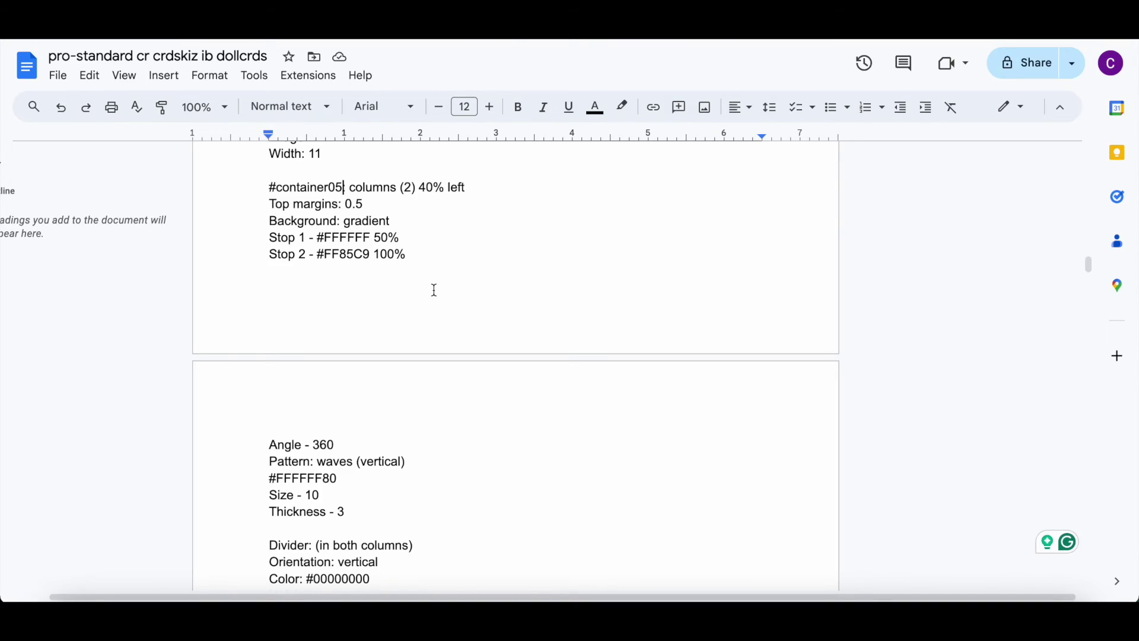
scroll(434, 290, "down", 4)
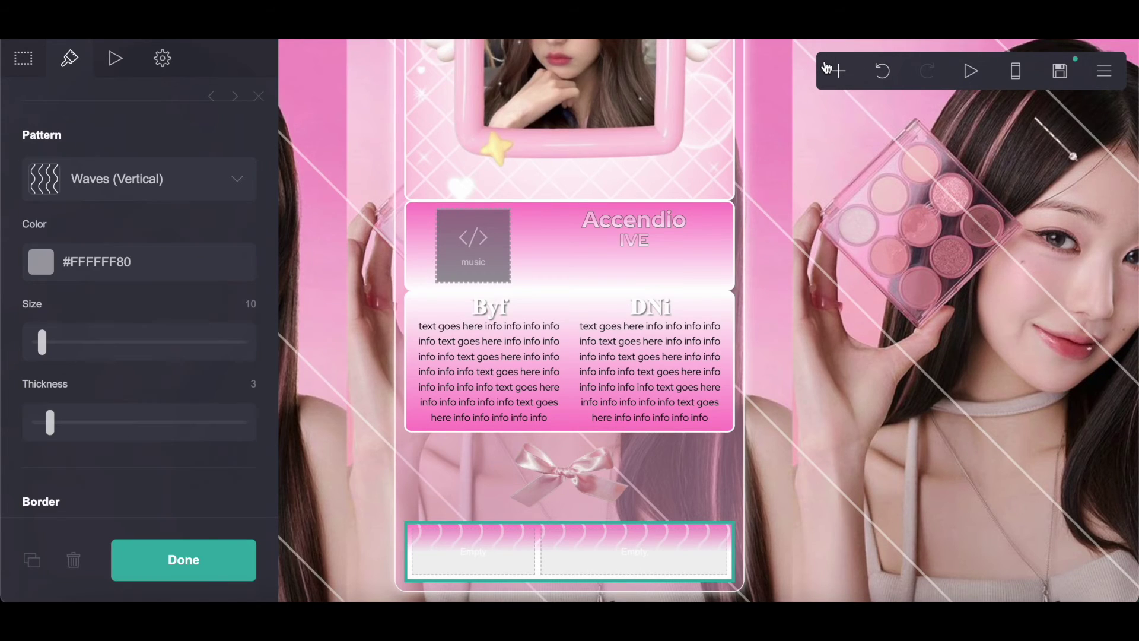
left_click(839, 70)
Step: Add a transparent vertical divider of height 5 to the bottom container
left_click(773, 304)
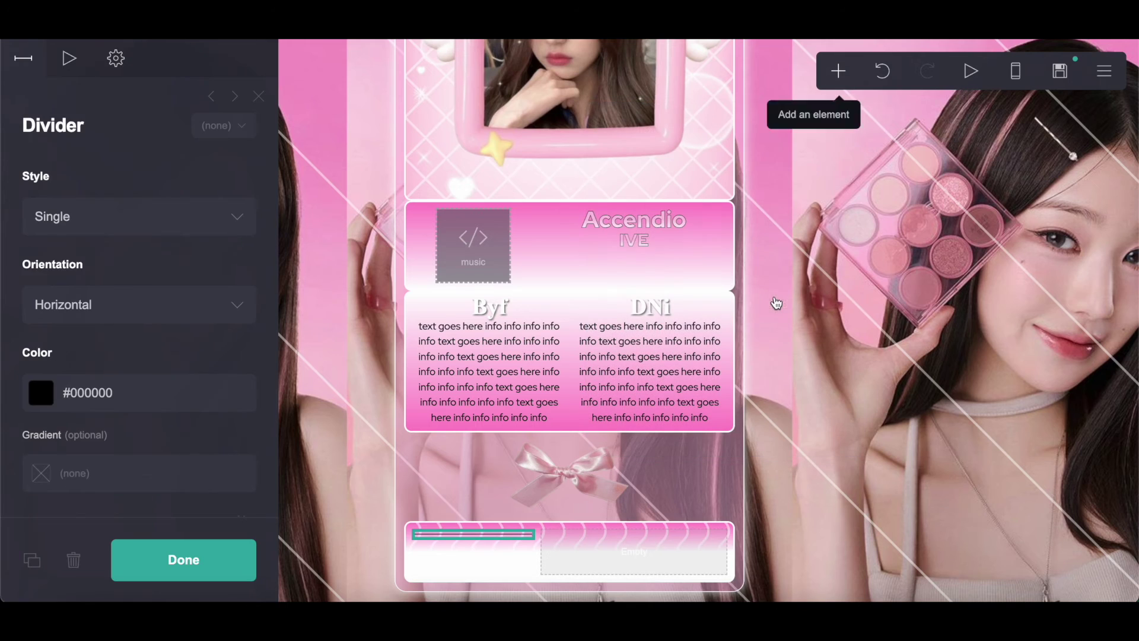
left_click(133, 397)
scroll(170, 458, "down", 2)
left_click(44, 420)
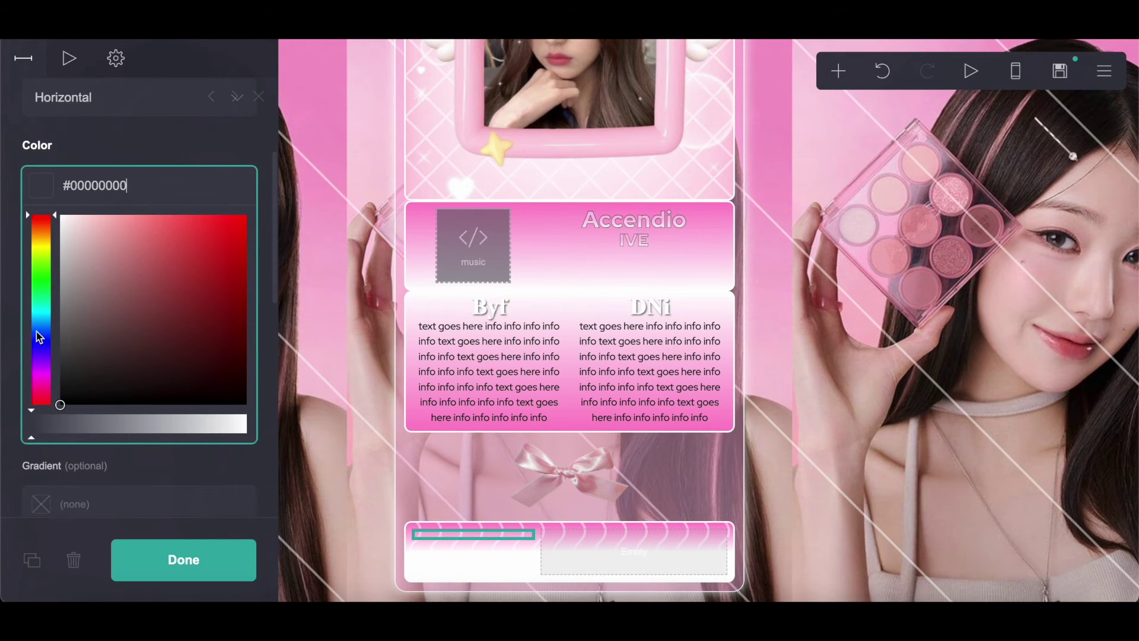
left_click(144, 97)
left_click(142, 126)
left_click(245, 314)
key("Return")
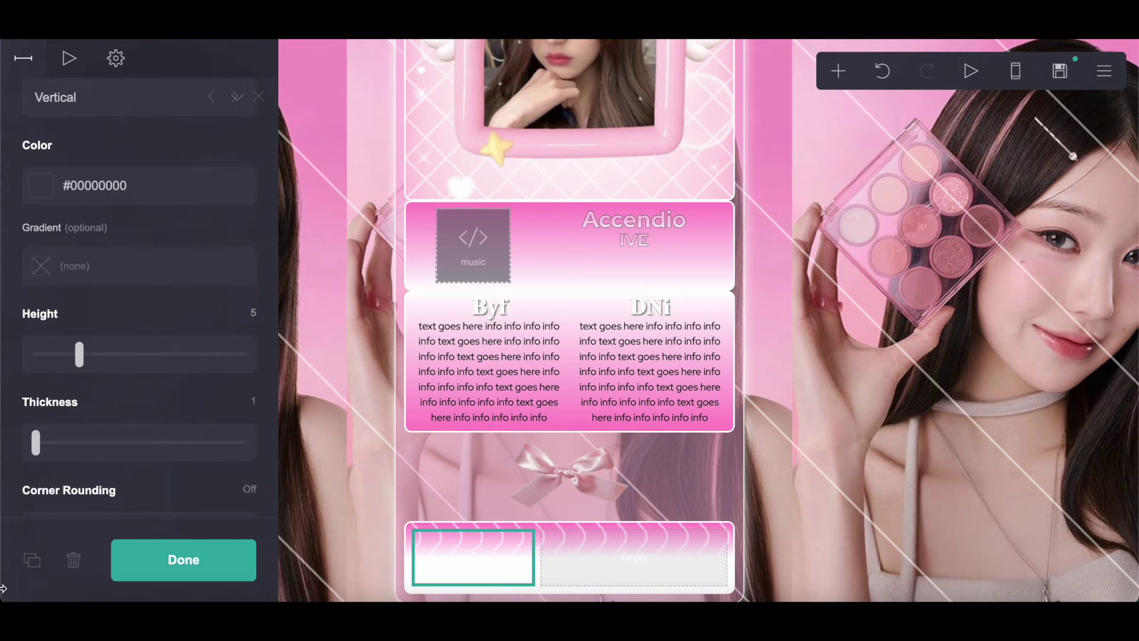
Step: Duplicate the divider into the right column and set the left one's height to 2
left_click(33, 560)
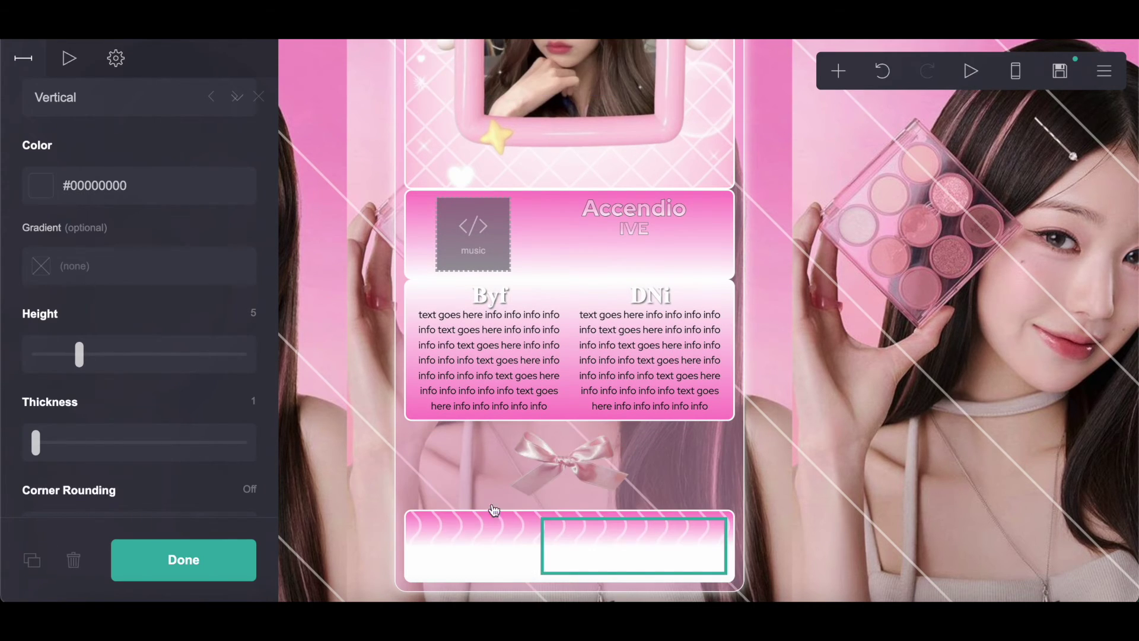
left_click(454, 536)
scroll(166, 381, "down", 4)
left_click(245, 305)
type("2")
key("Return")
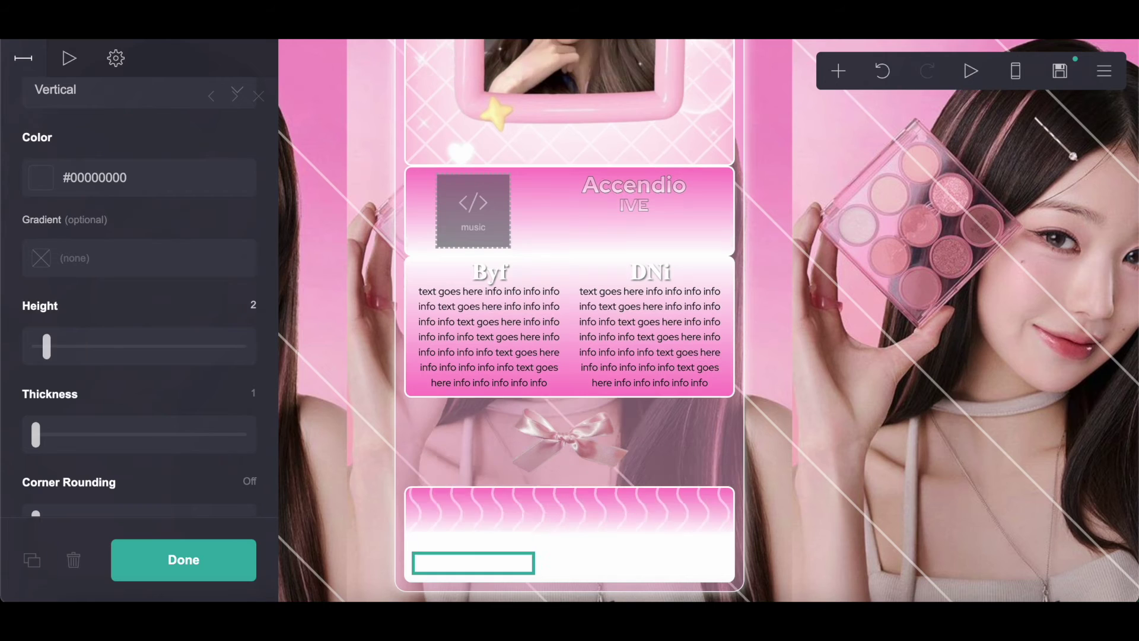
Step: Add a text element in the bottom container's left column
left_click(840, 72)
left_click(669, 141)
mouse_move(486, 529)
left_mouse_down()
mouse_move(483, 564)
mouse_move(492, 541)
left_mouse_up()
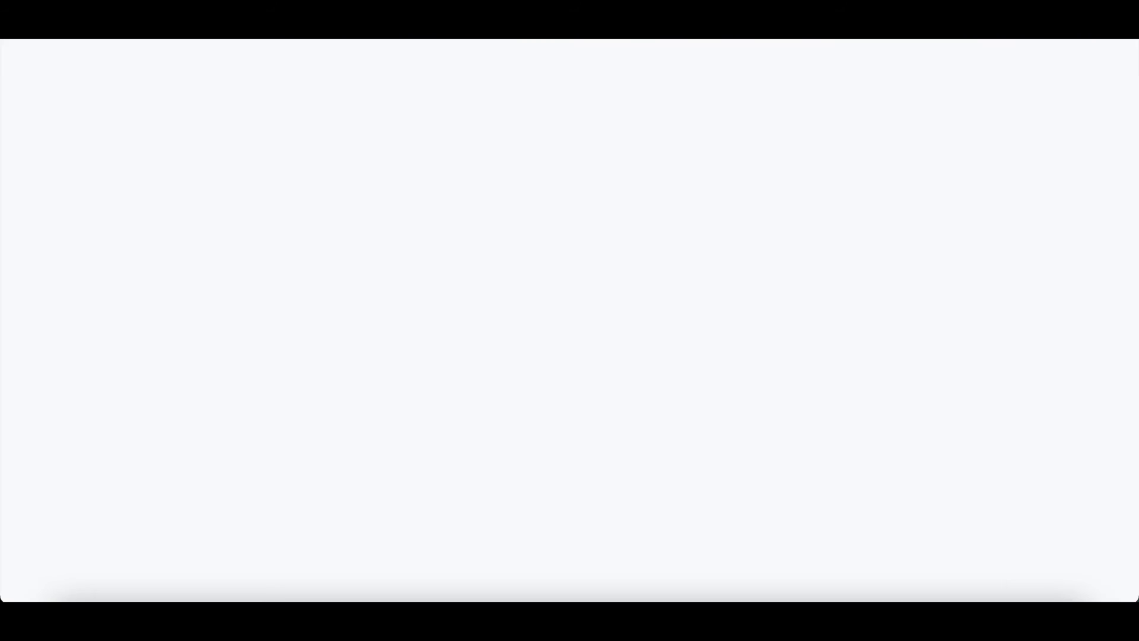
Step: Copy the home, music and extra link lines from the notes
scroll(462, 288, "down", 5)
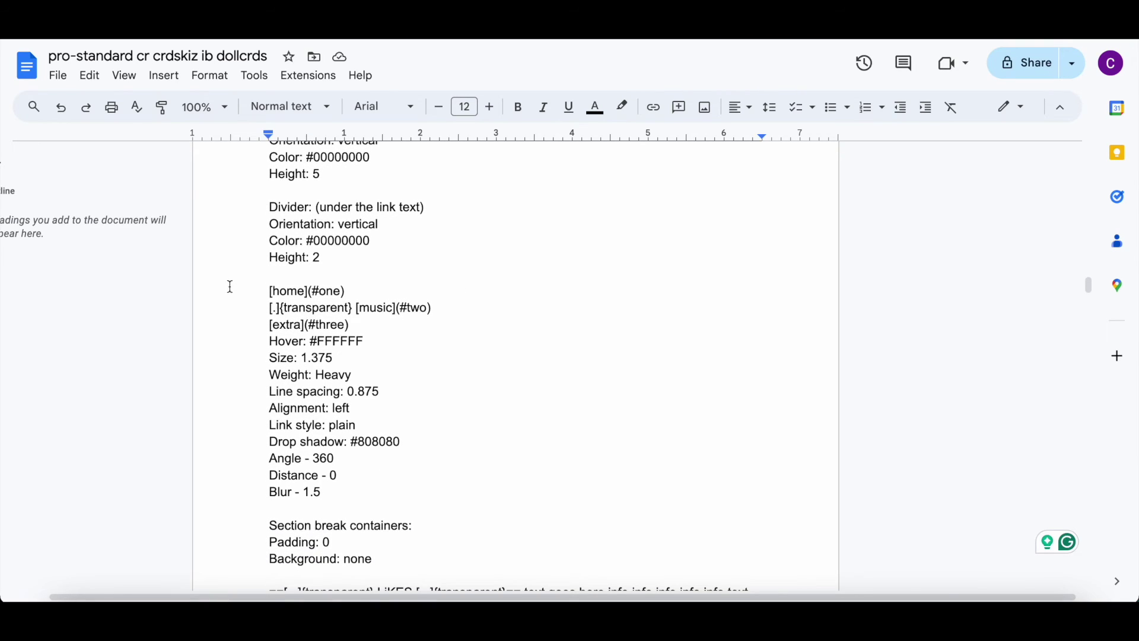
left_click_drag(228, 286, 395, 325)
right_click(316, 308)
left_click(375, 230)
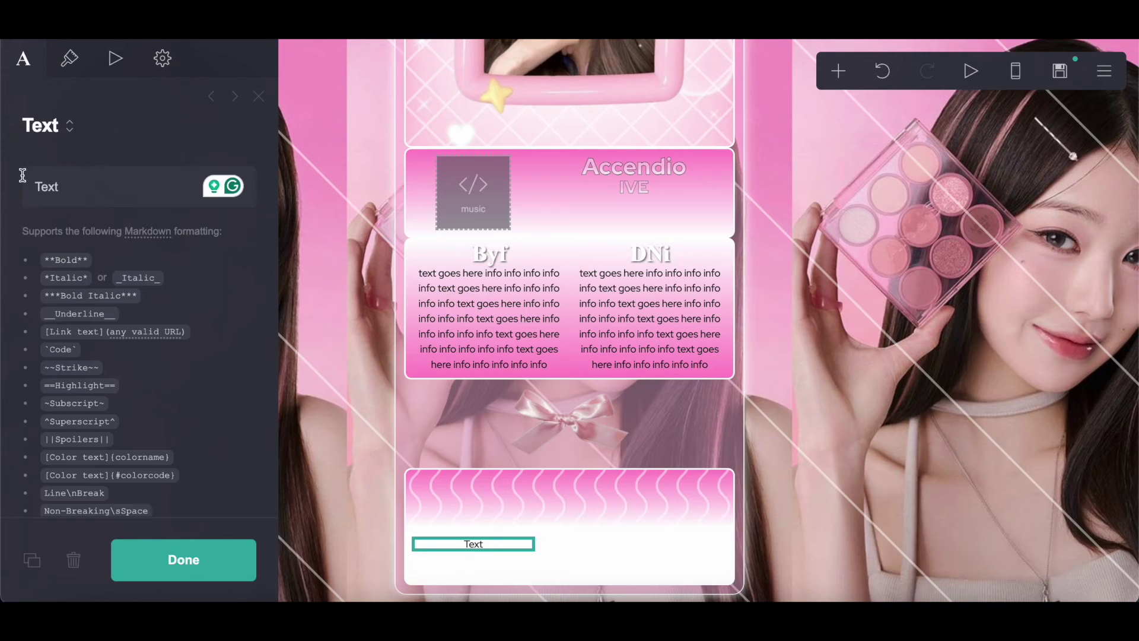
Step: Paste the link lines over 'Text' in the new Carrd text element
double_click(95, 189)
right_click(95, 189)
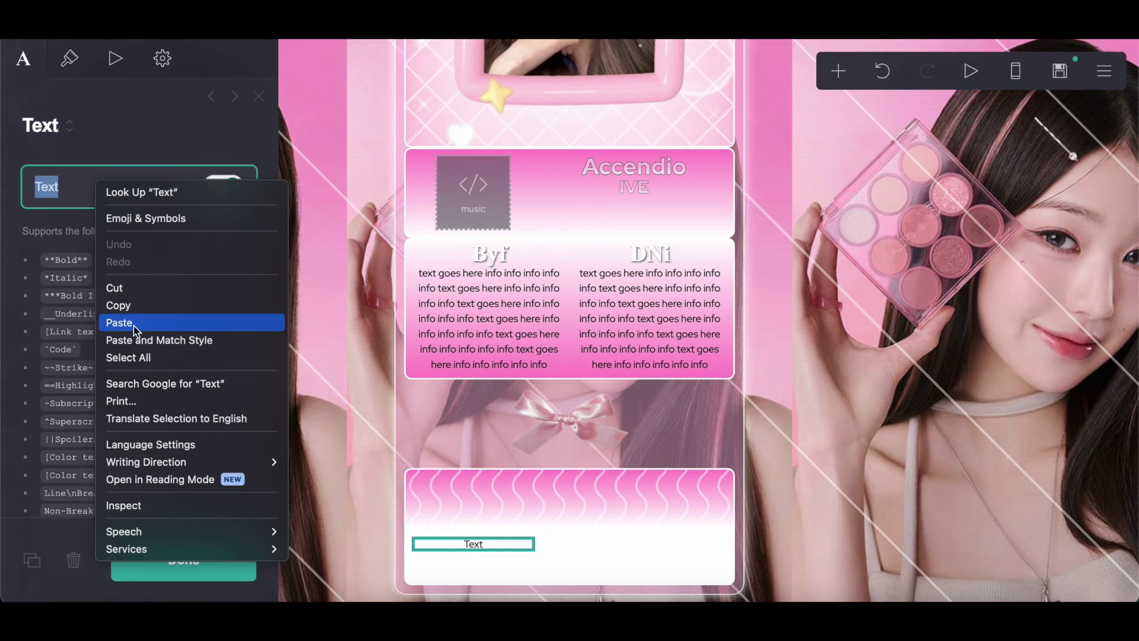
left_click(134, 321)
scroll(552, 403, "up", 8)
scroll(551, 403, "down", 9)
left_click(69, 59)
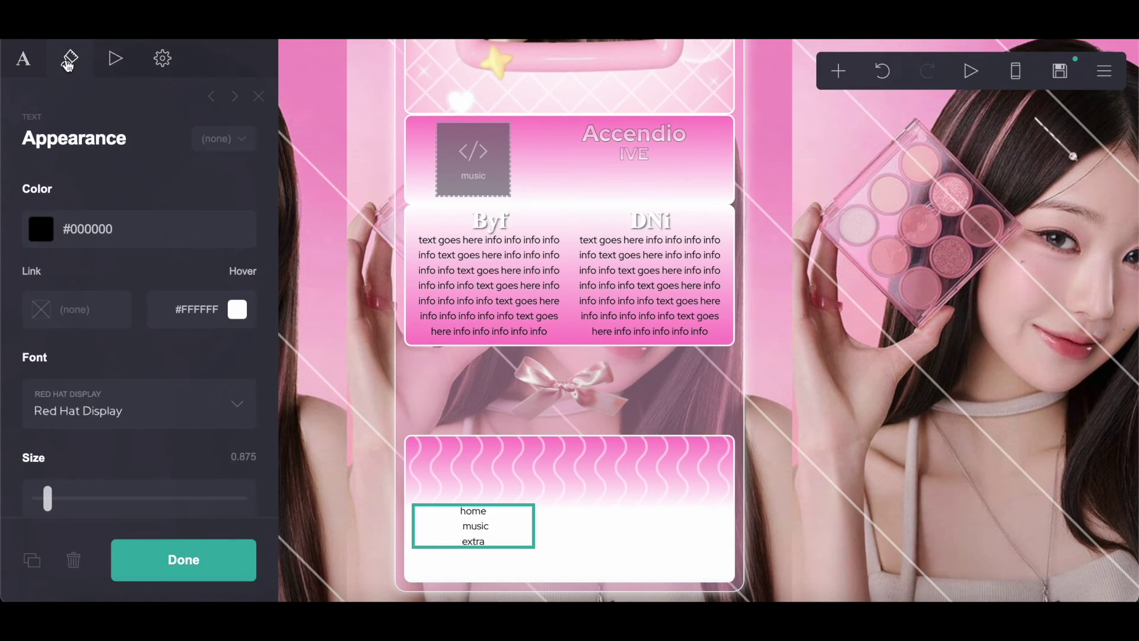
key("alt+Tab")
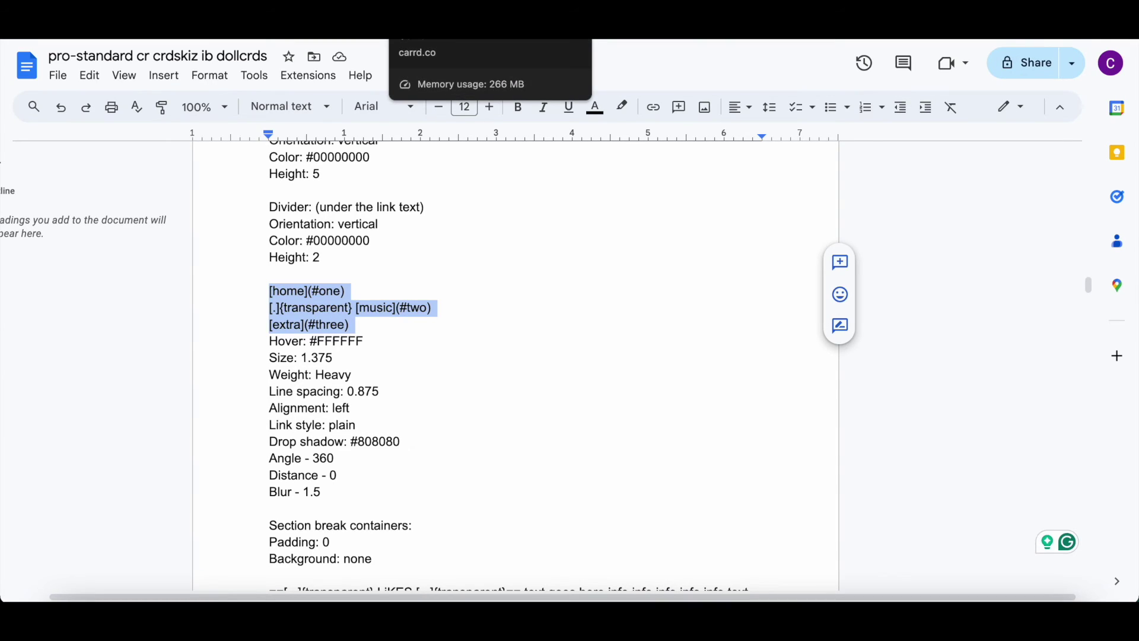
Step: Make the link text white (#FFFFFF) at size 1.375
left_click(427, 24)
left_click(121, 238)
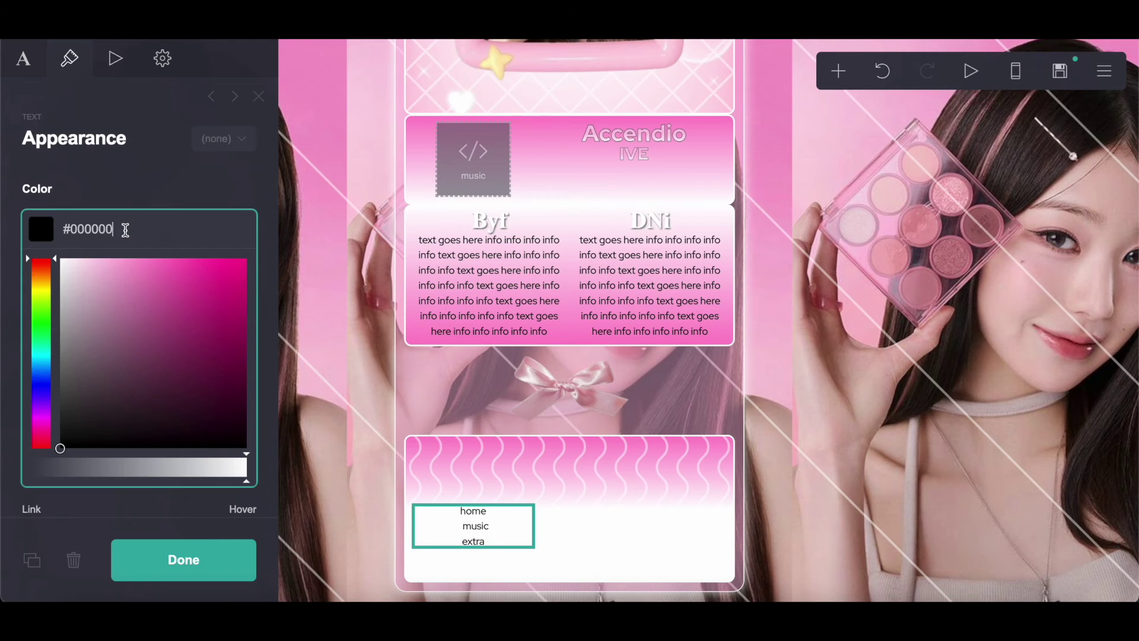
type("#FFFFFF")
left_click(122, 199)
left_click(243, 457)
type("1.375")
key("Return")
Step: Set the link text weight to Heavy with 0.875 line spacing
scroll(170, 468, "down", 3)
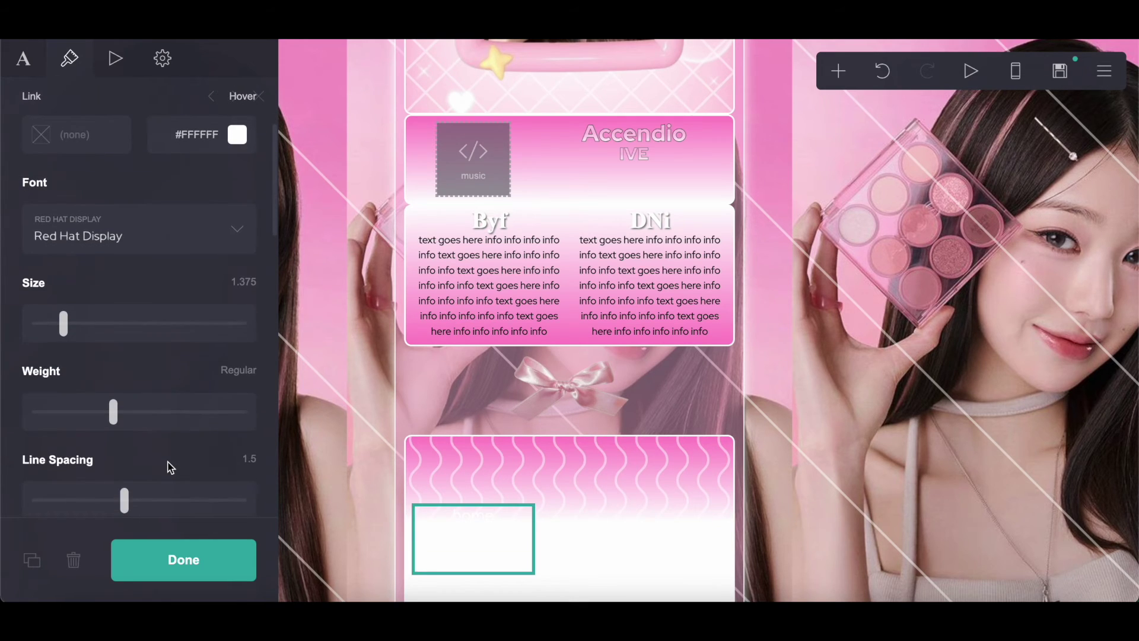
left_click_drag(129, 416, 311, 418)
left_click(249, 465)
key("BackSpace")
type(".875")
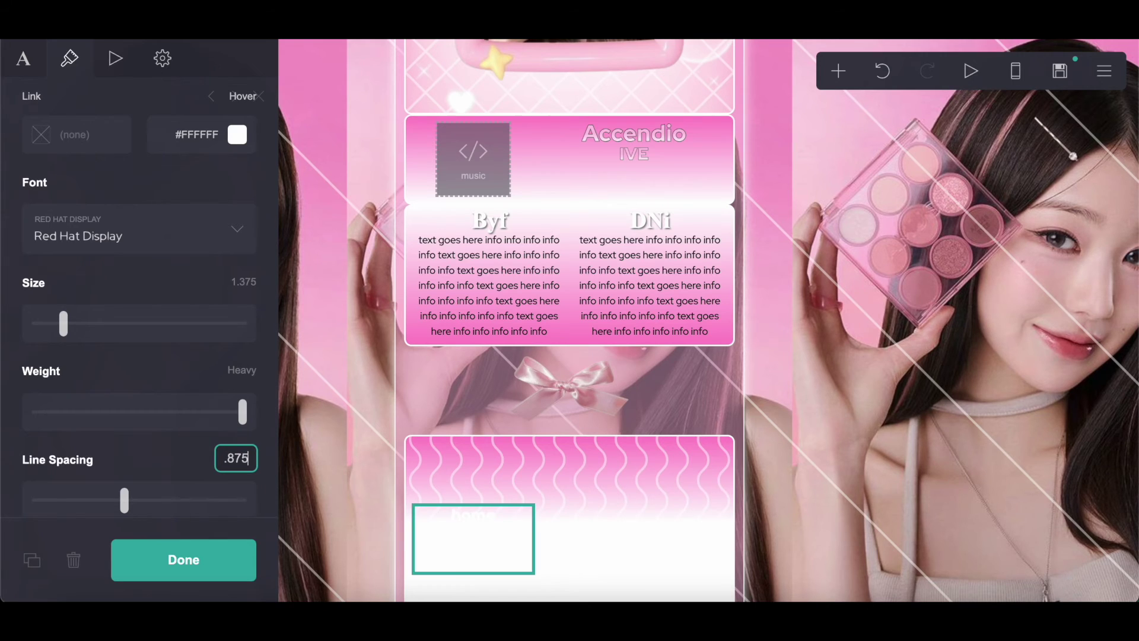
key("Return")
scroll(208, 477, "down", 3)
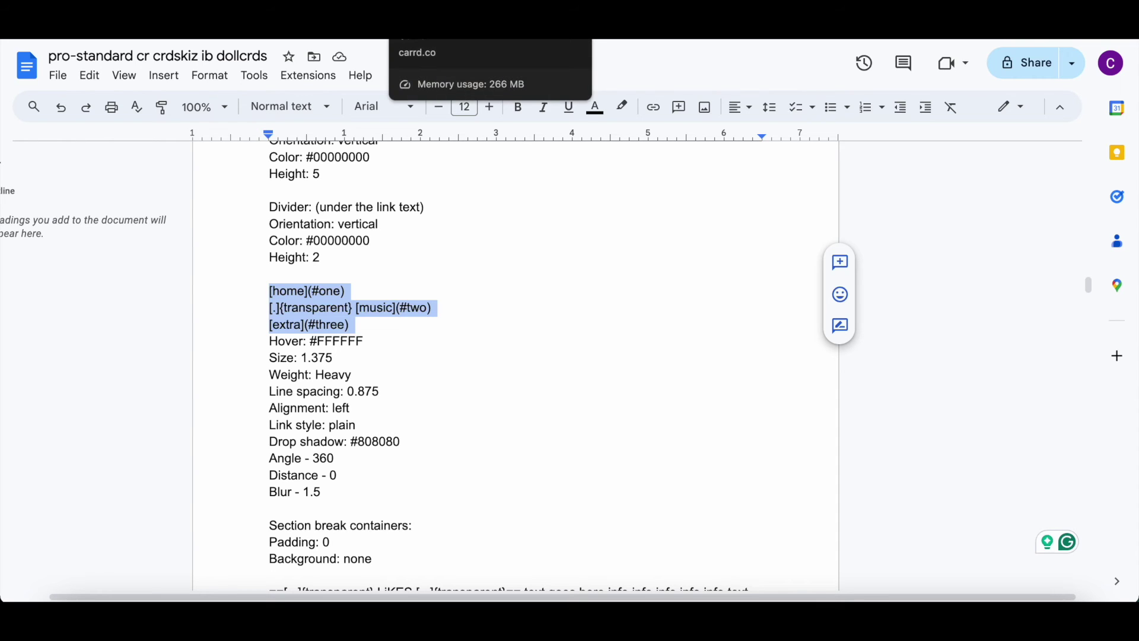
Step: Left-align the link text
left_click(451, 24)
scroll(150, 307, "down", 5)
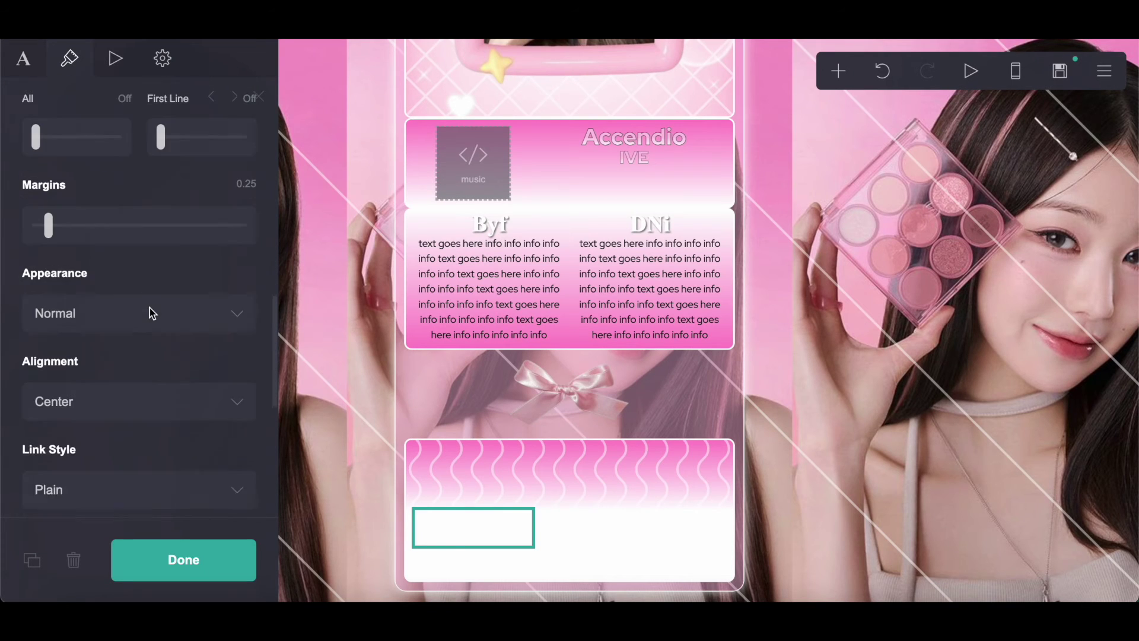
left_click(91, 387)
left_click(92, 362)
scroll(98, 332, "down", 5)
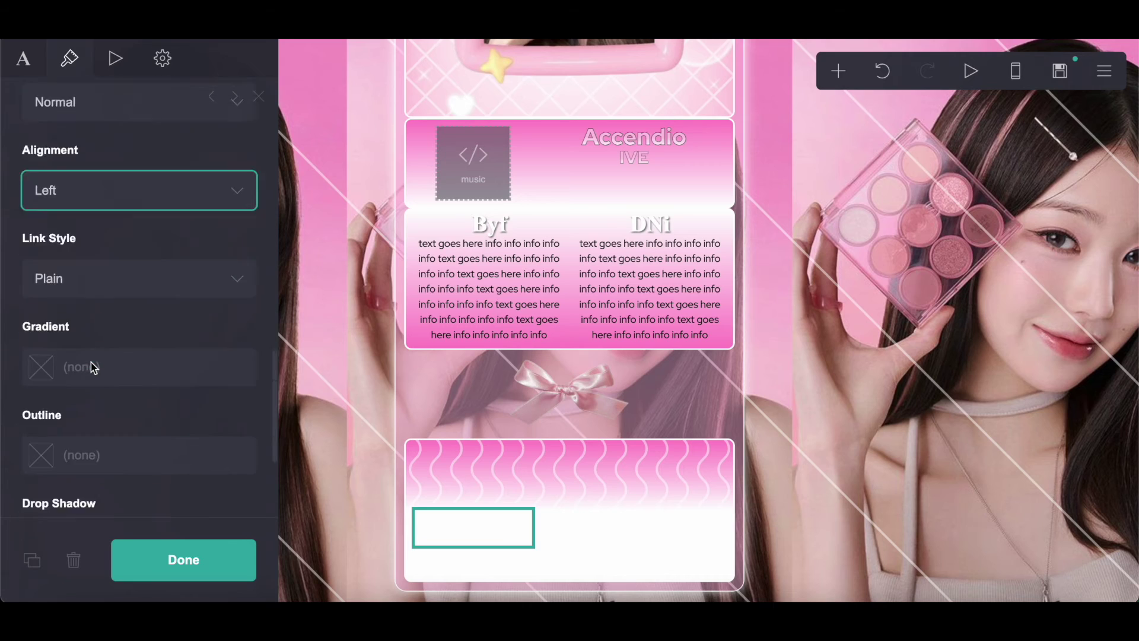
Step: Add a #808080 drop shadow with distance 0 and blur 1.5
left_click(86, 418)
type("#808080")
left_click(139, 374)
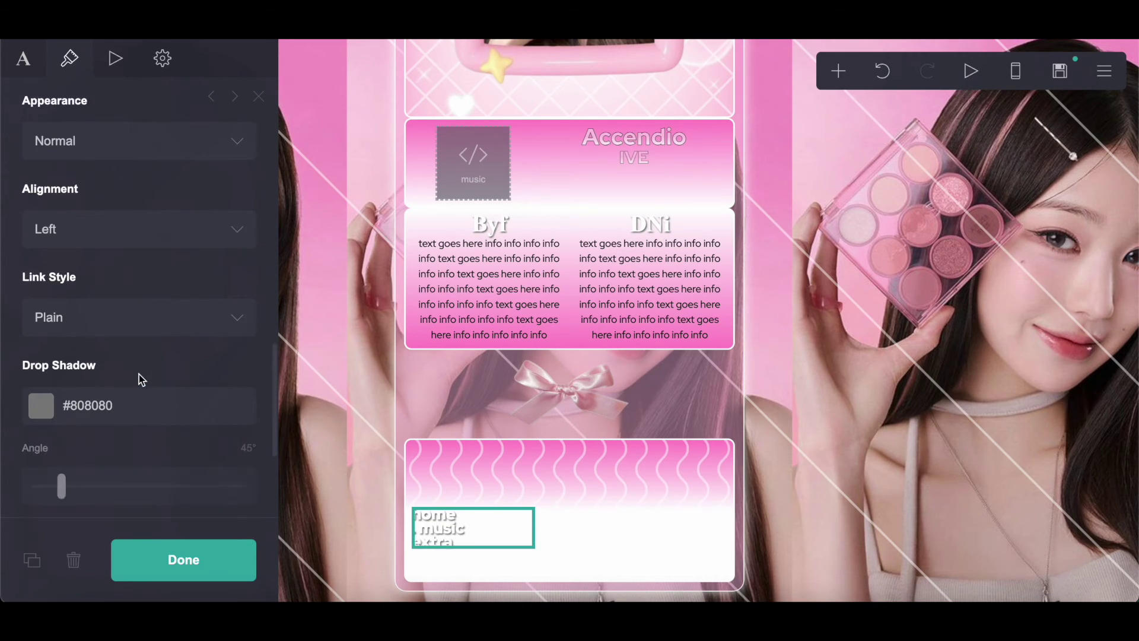
scroll(130, 376, "down", 3)
left_click(37, 395)
left_click_drag(38, 396, 35, 397)
left_click(246, 358)
type("1.5")
key("Return")
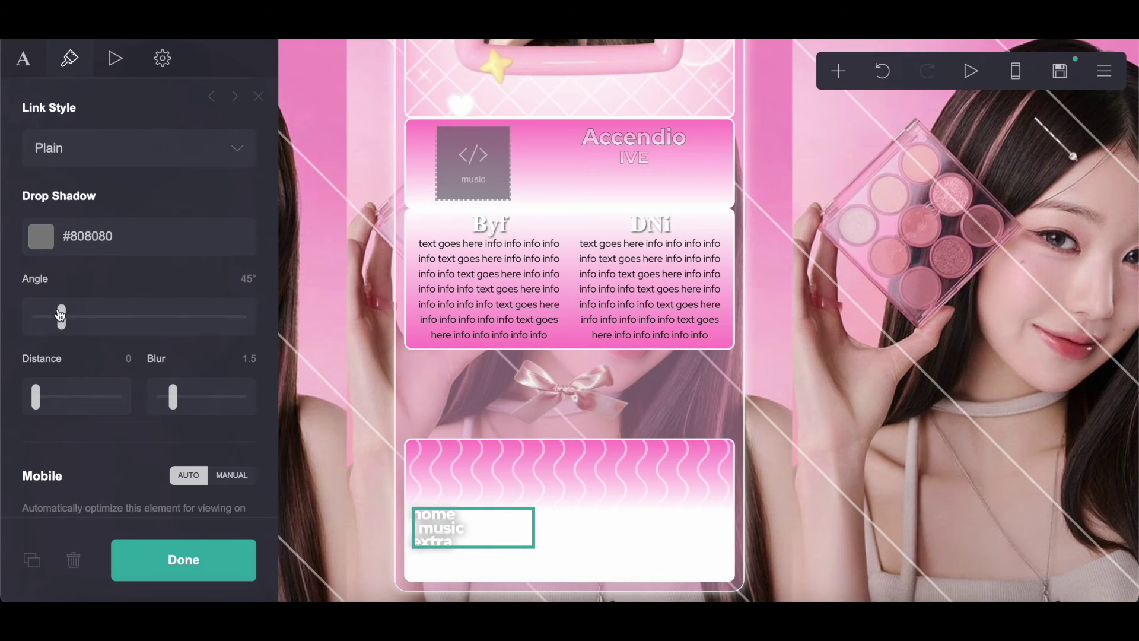
Step: Set the link text's shadow angle to 360° and finish editing it
left_click_drag(62, 315, 315, 318)
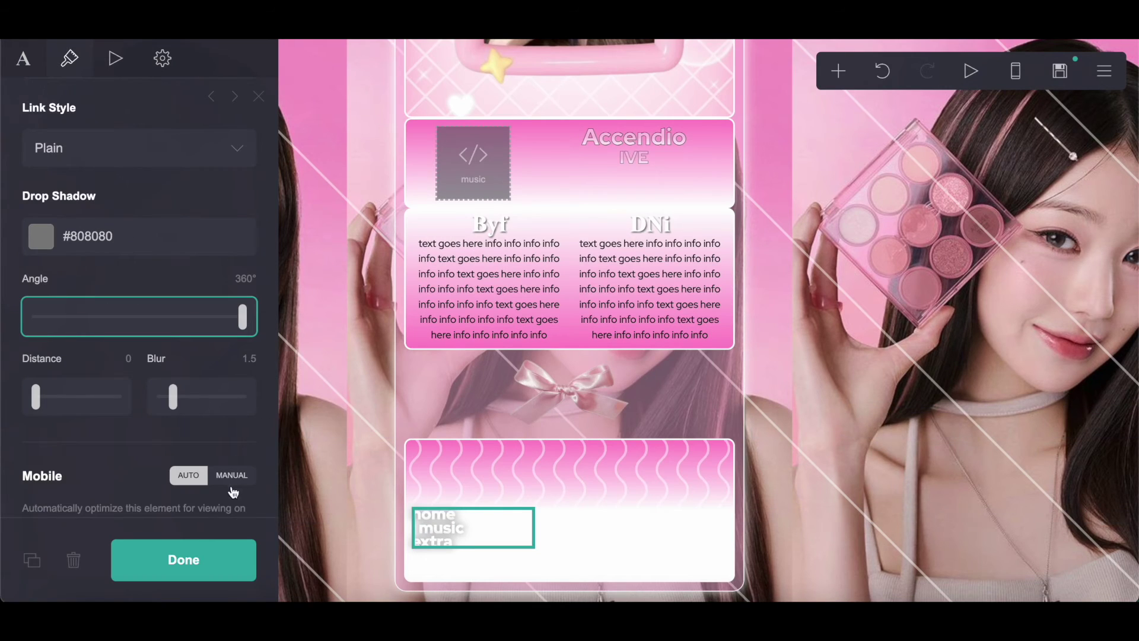
left_click(223, 567)
scroll(353, 543, "up", 1)
scroll(352, 543, "down", 1)
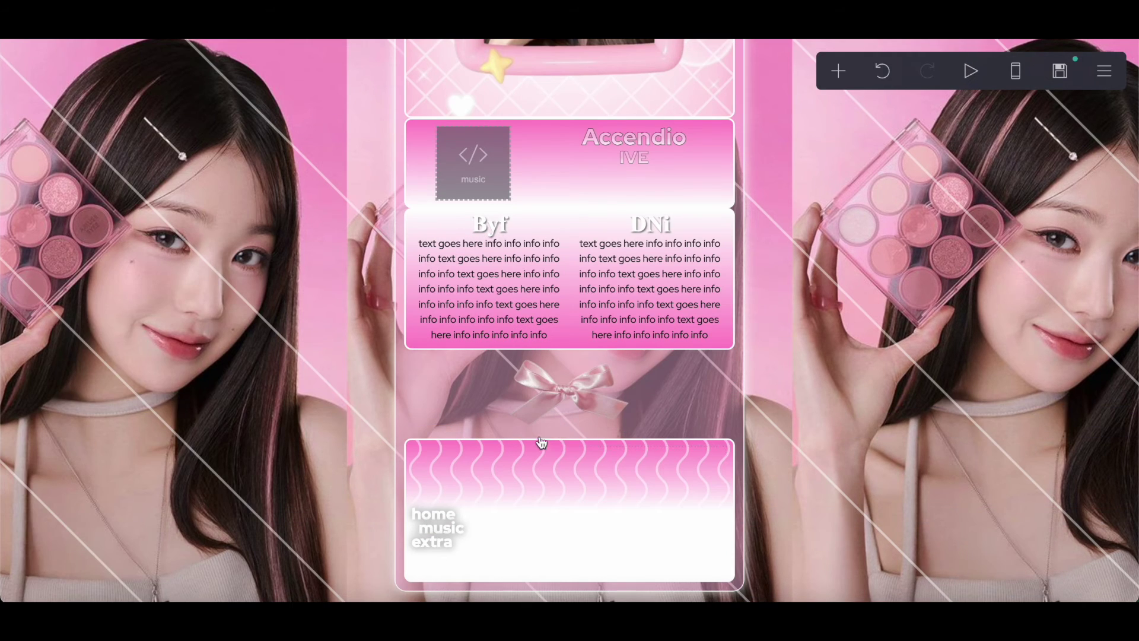
Step: Select the wave container and review the #container05 gradient and pattern notes
left_click(570, 511)
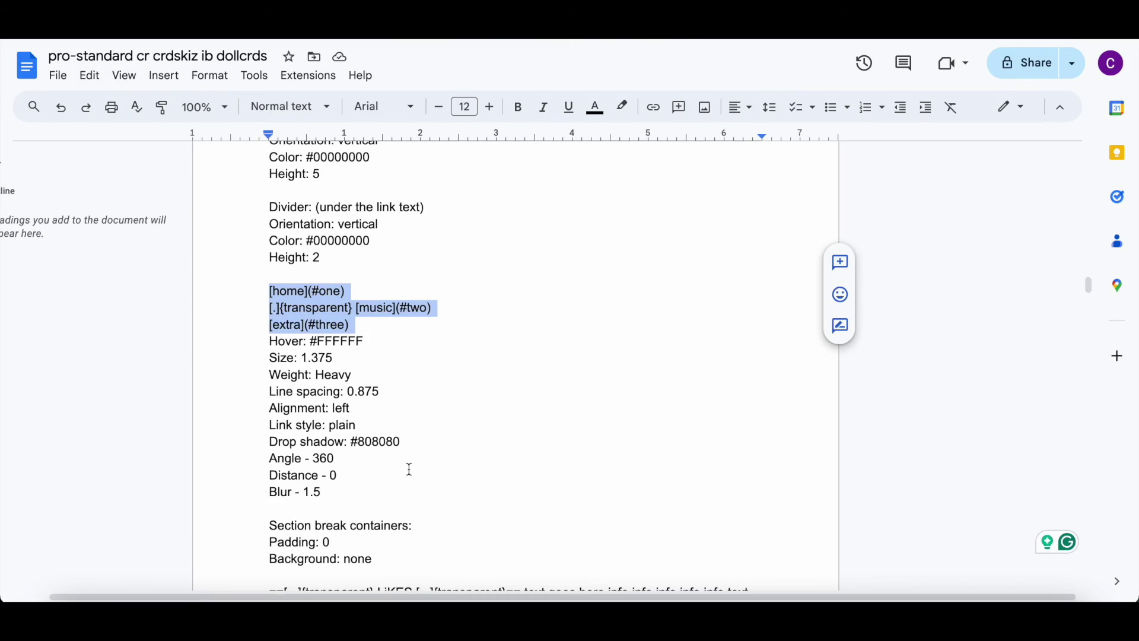
scroll(410, 469, "down", 1)
scroll(409, 469, "up", 6)
scroll(410, 469, "up", 2)
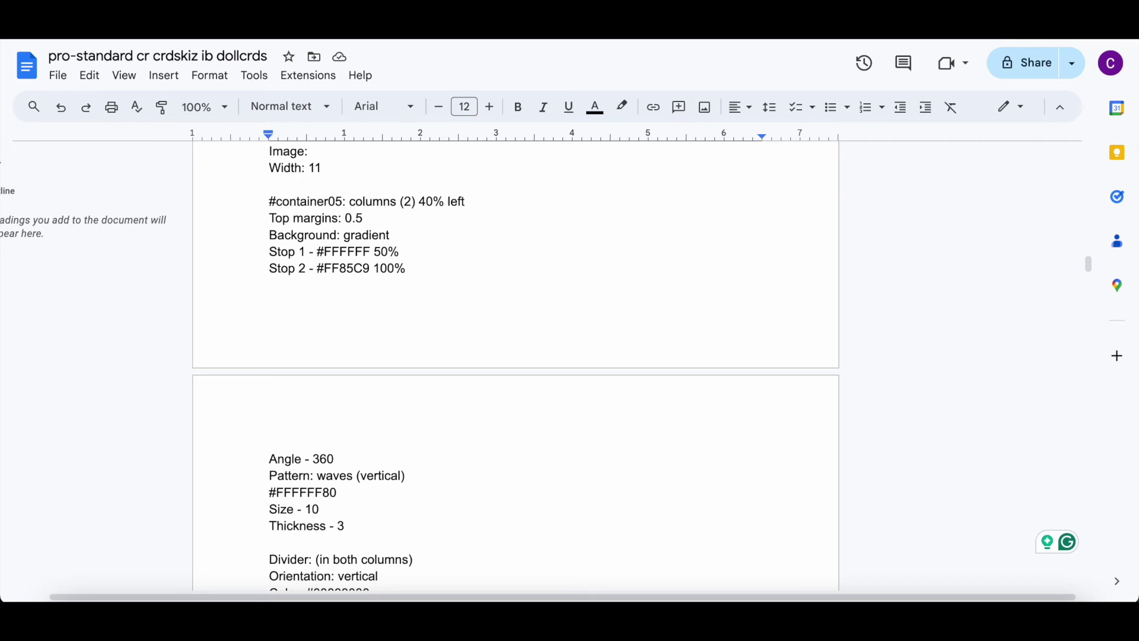
left_click(427, 24)
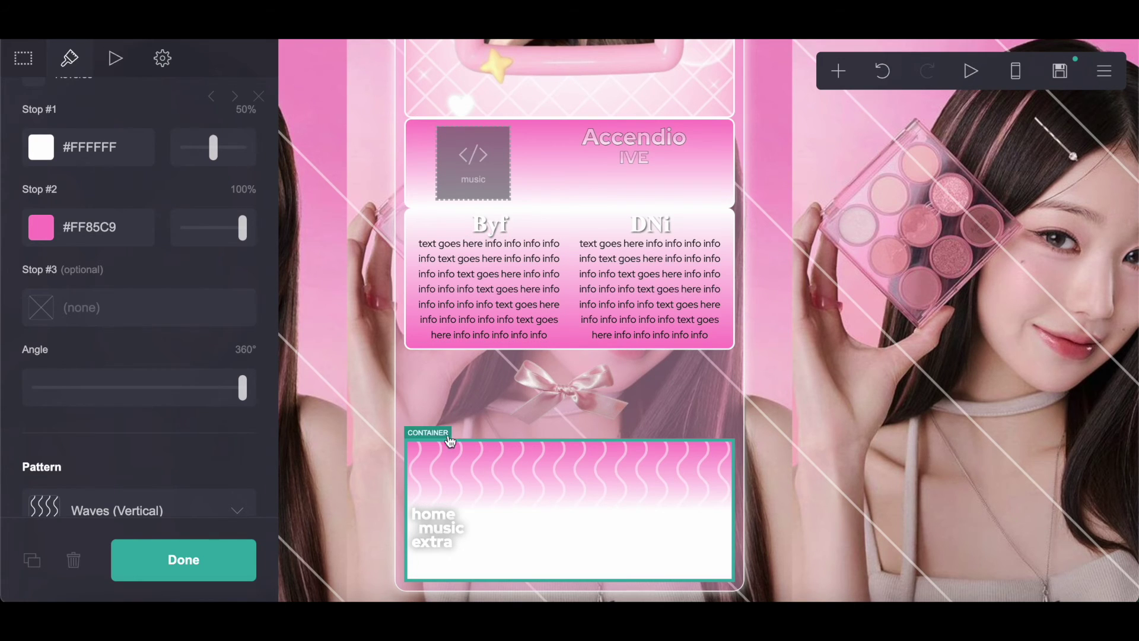
Step: Set the first gradient stop to #FEC5E5 and the wave pattern colour to #FEC5E580
scroll(80, 208, "down", 1)
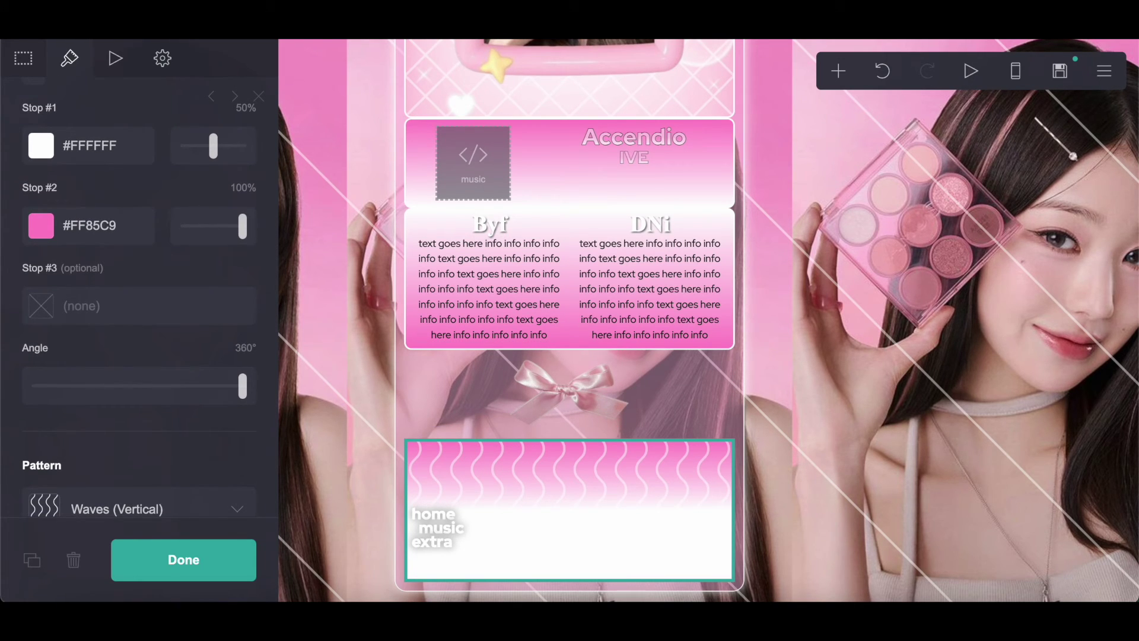
left_click(70, 147)
type("#FEC5E5")
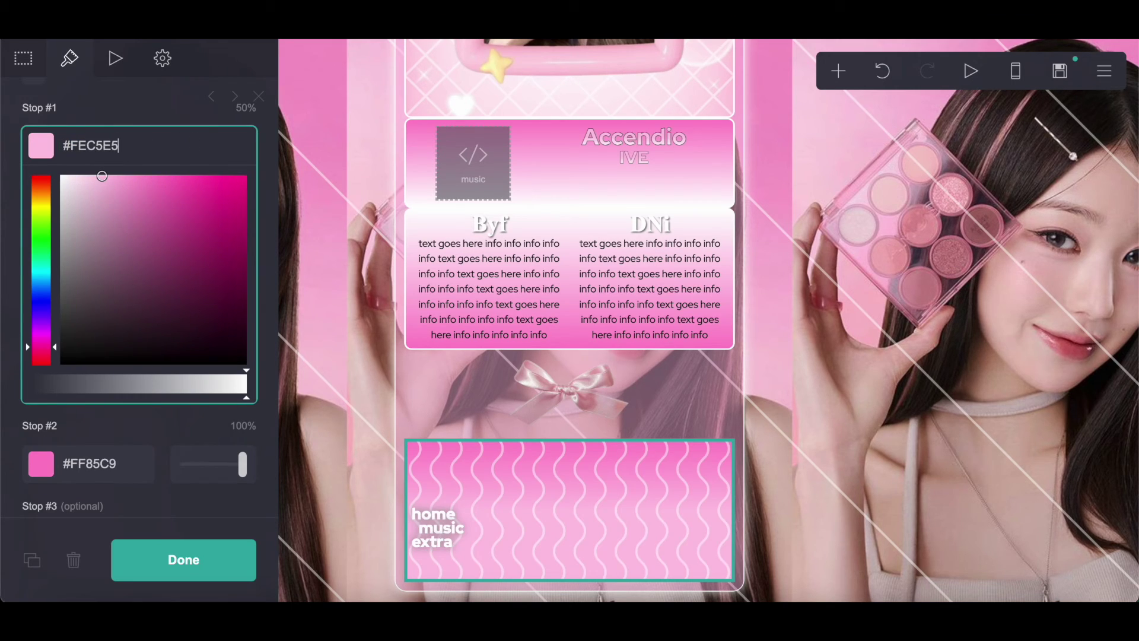
left_click(120, 117)
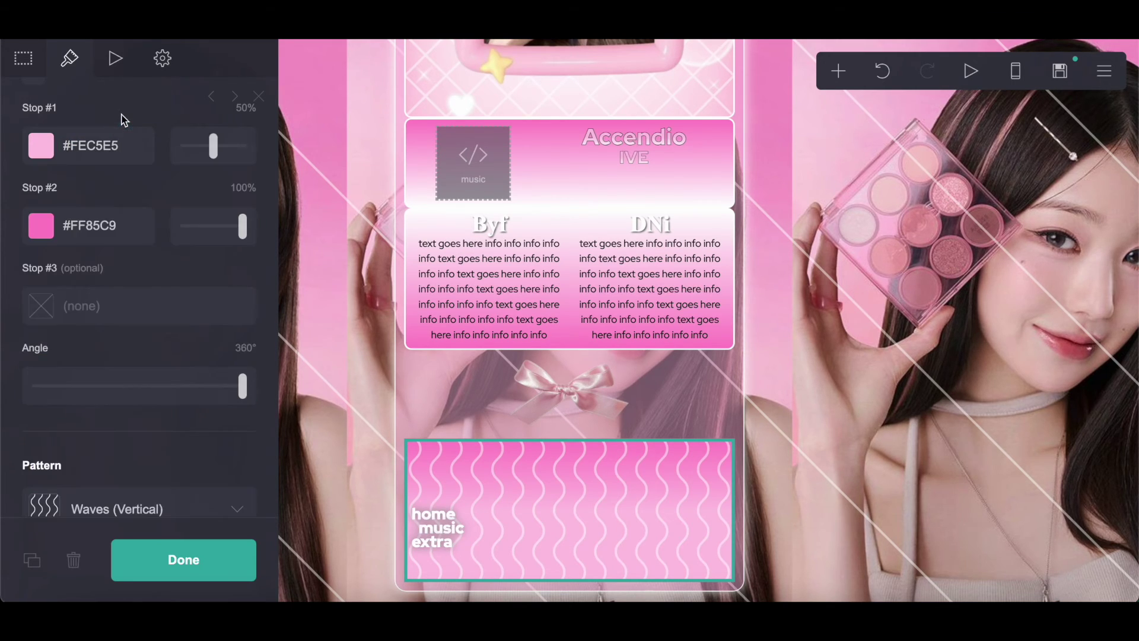
scroll(122, 119, "down", 4)
left_click(75, 389)
type("#FEC5E580")
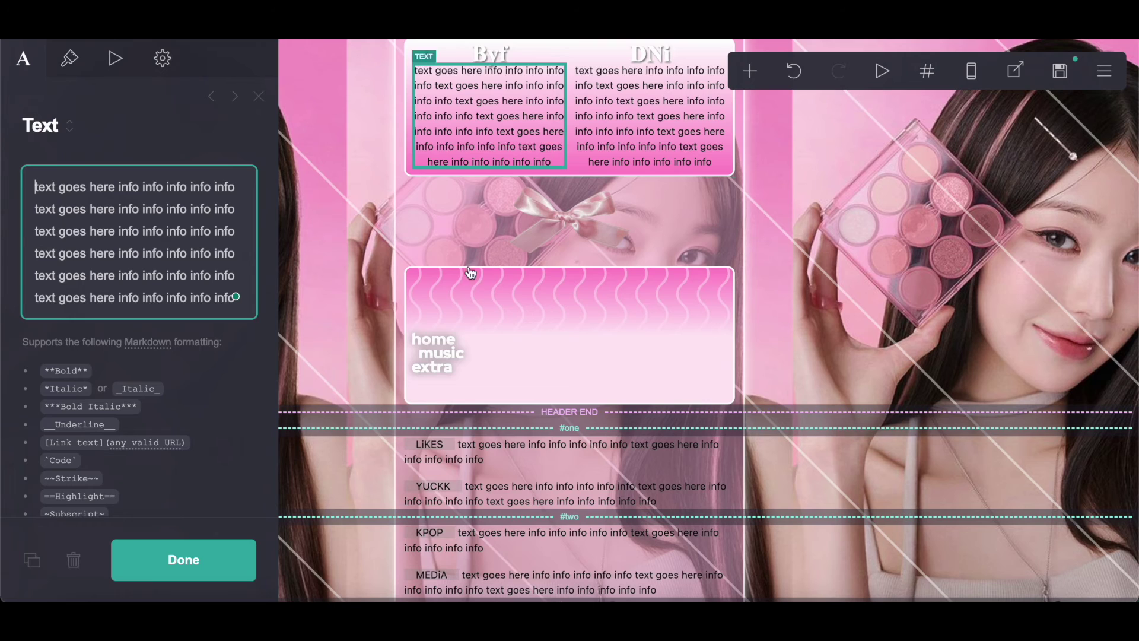
Step: Copy the #FFE8F5 first-stop colour from the reference layout's nav container
left_click(458, 268)
scroll(163, 389, "down", 10)
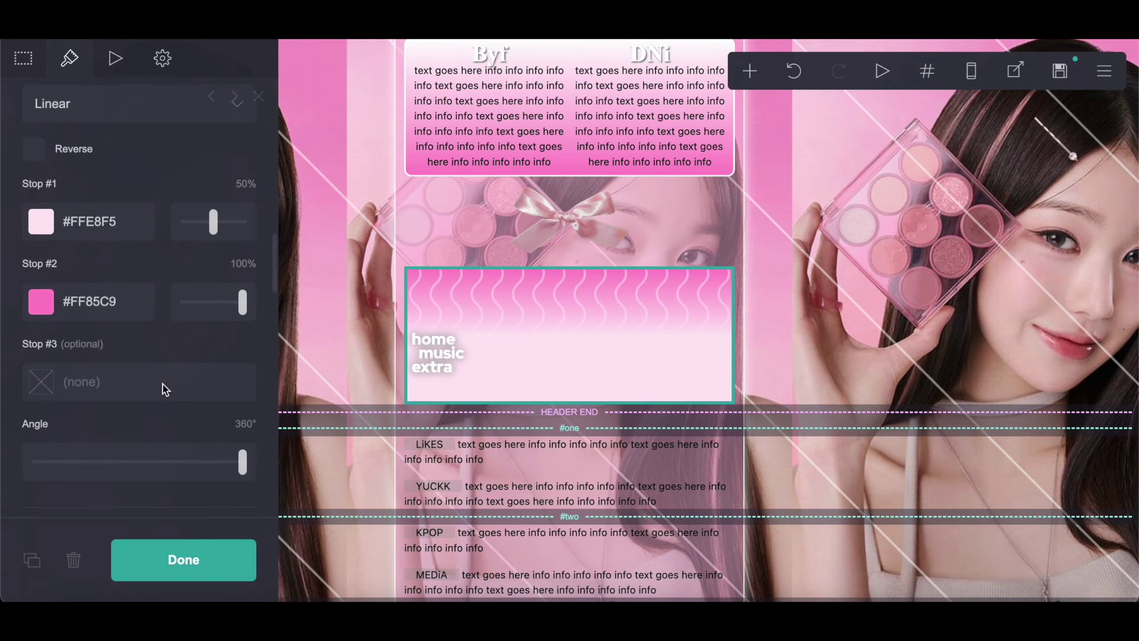
left_click(59, 226)
right_click(188, 223)
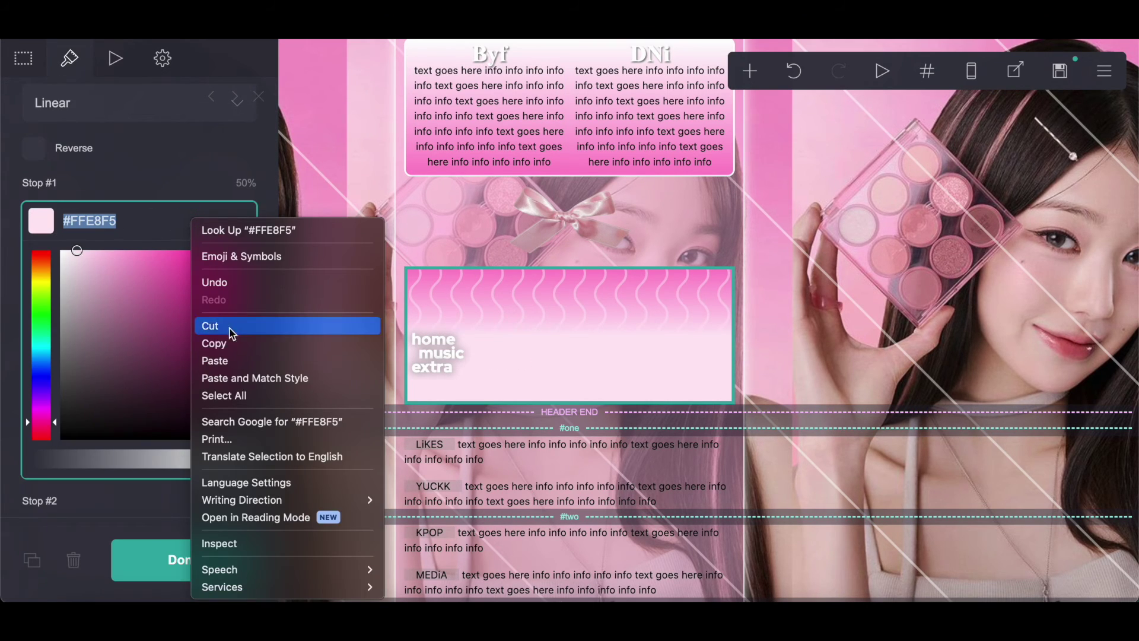
left_click(226, 344)
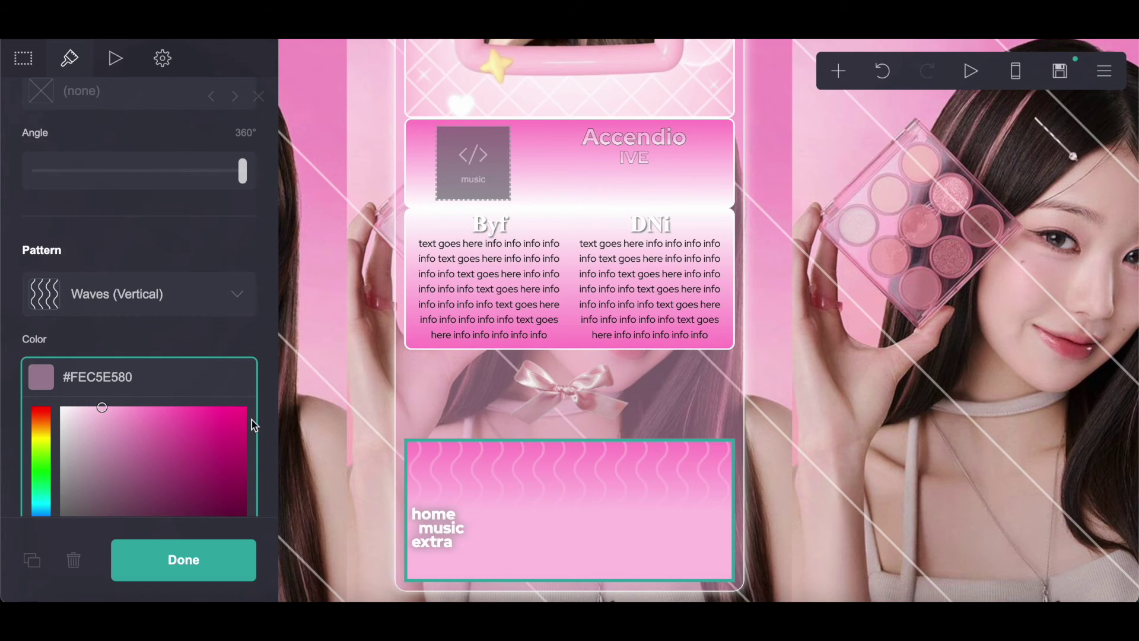
Step: Change the wave pattern colour to #FFE8F580
left_click_drag(116, 378, 67, 380)
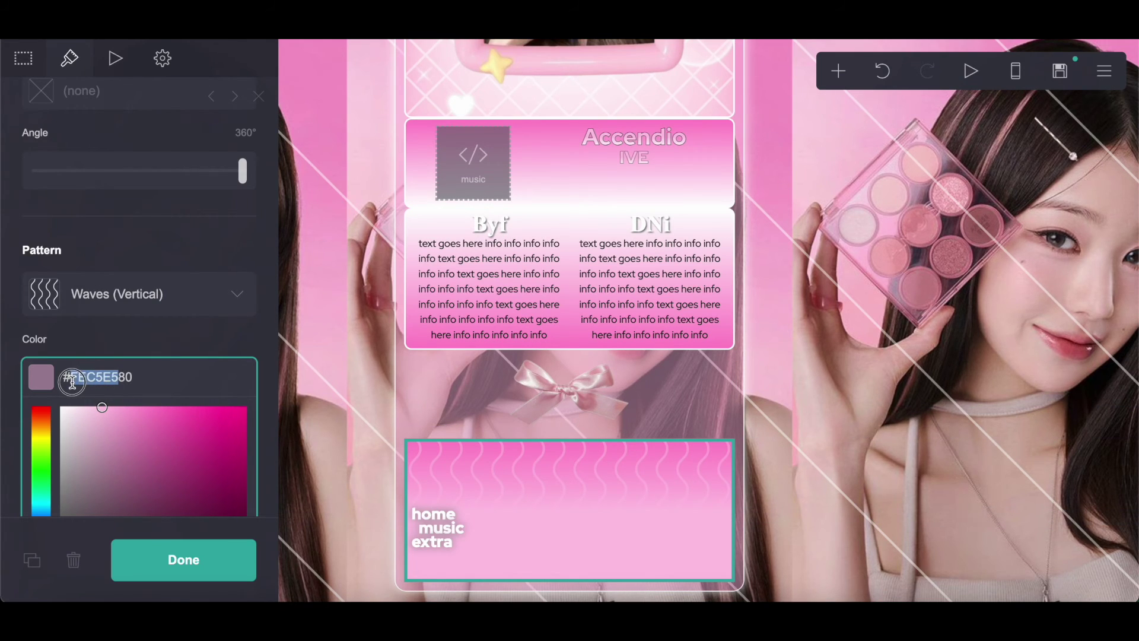
right_click(72, 382)
left_click(97, 360)
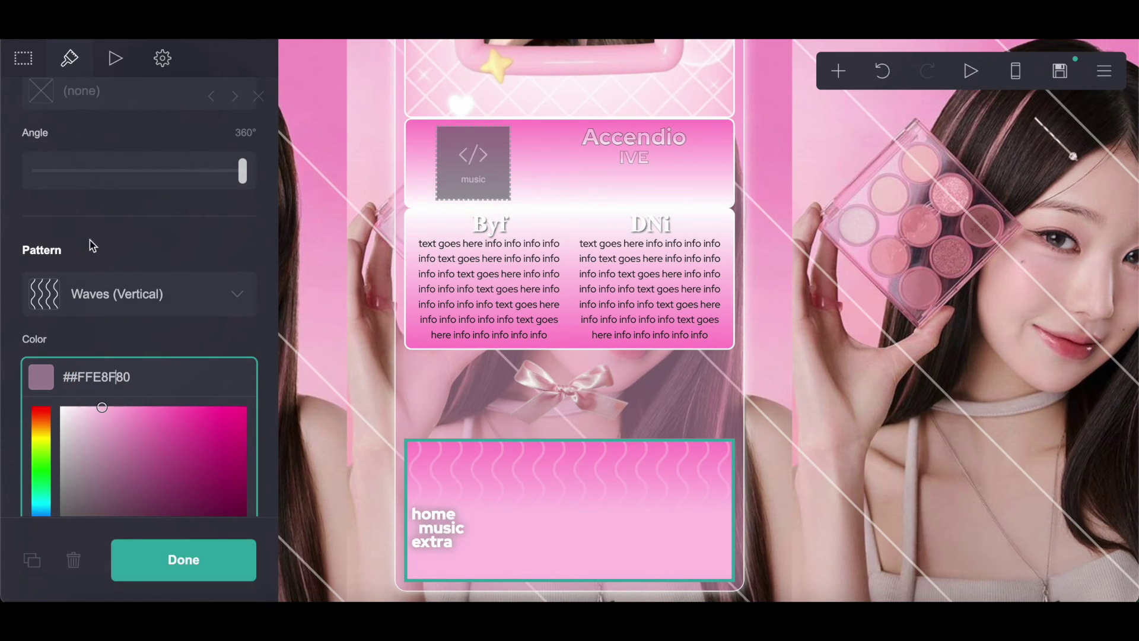
left_click(73, 378)
key("BackSpace")
type("5")
triple_click(118, 382)
right_click(95, 375)
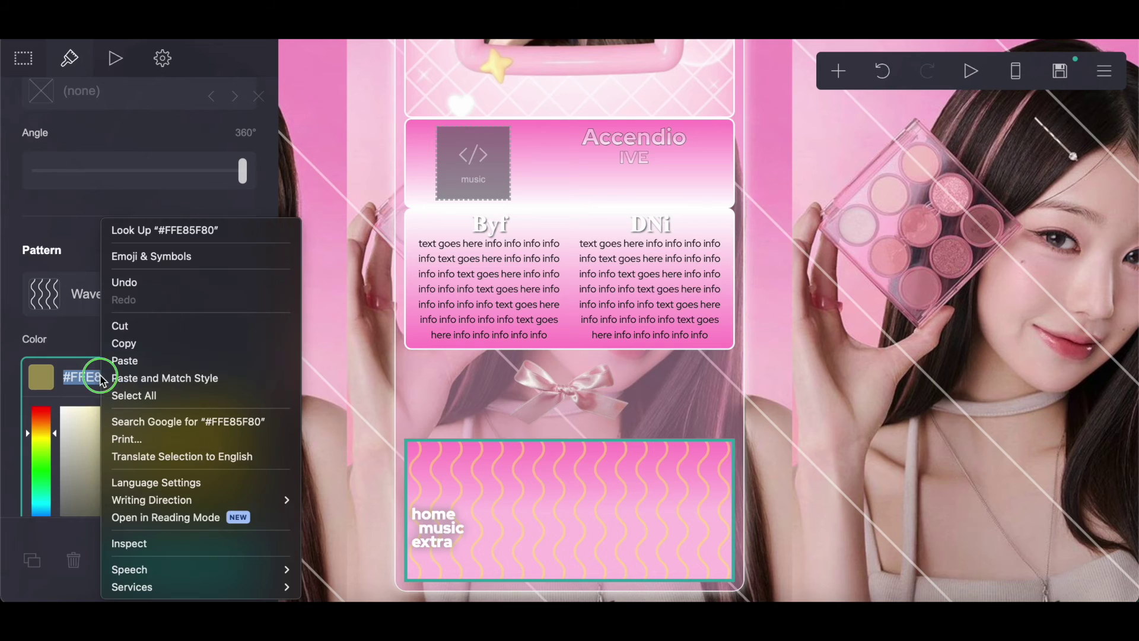
left_click(140, 362)
type("80")
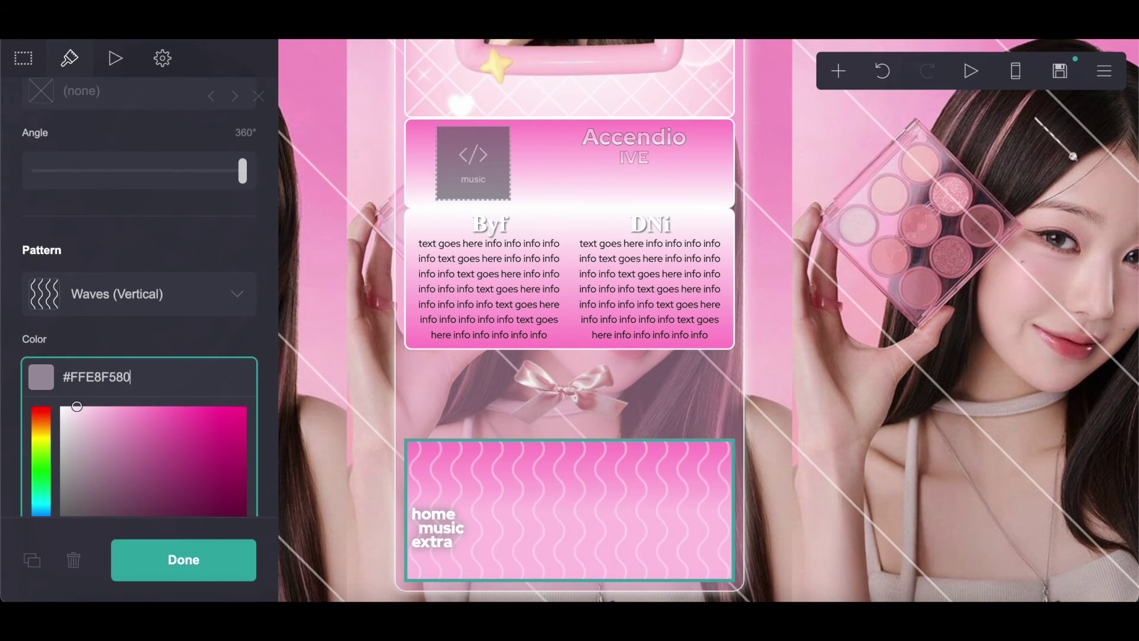
Step: Set the first gradient stop colour to #FFE8F5
scroll(119, 386, "up", 6)
triple_click(160, 339)
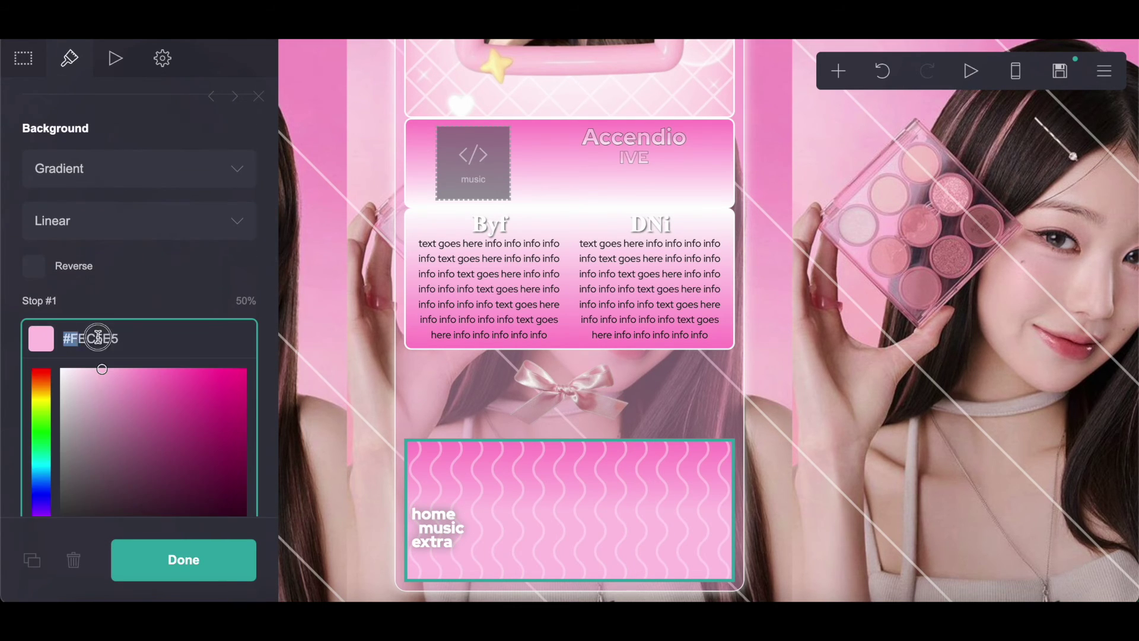
right_click(172, 341)
left_click(191, 362)
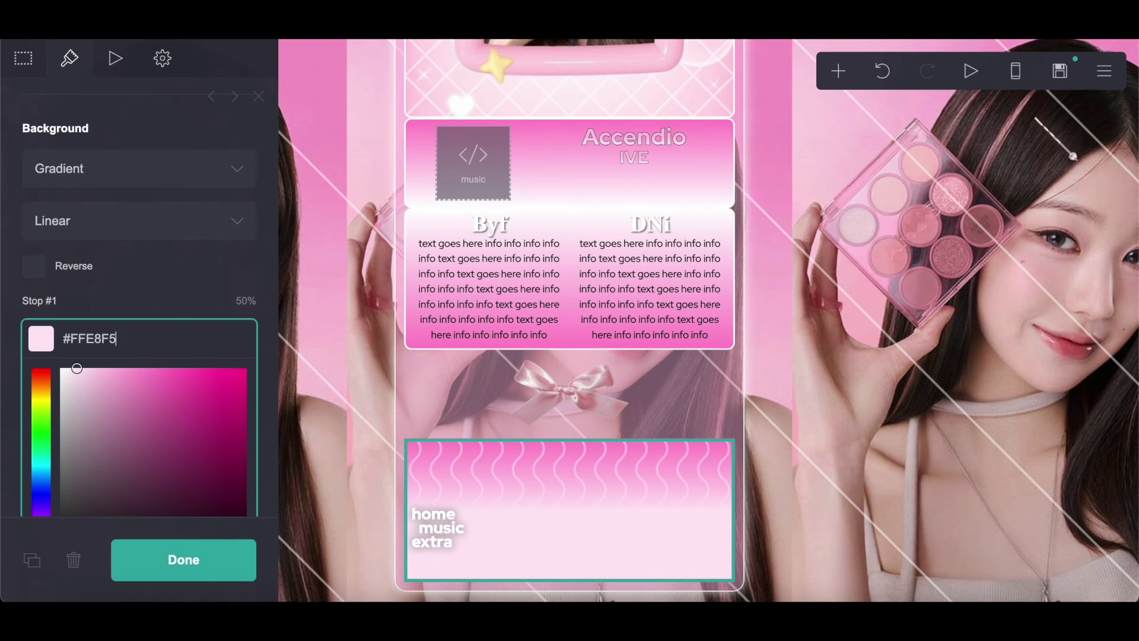
Step: Update the Stop 1 and wave pattern colours in the style notes to #FFE8F5
key("ctrl+Tab")
left_click_drag(370, 253, 331, 253)
right_click(329, 254)
left_click(376, 263)
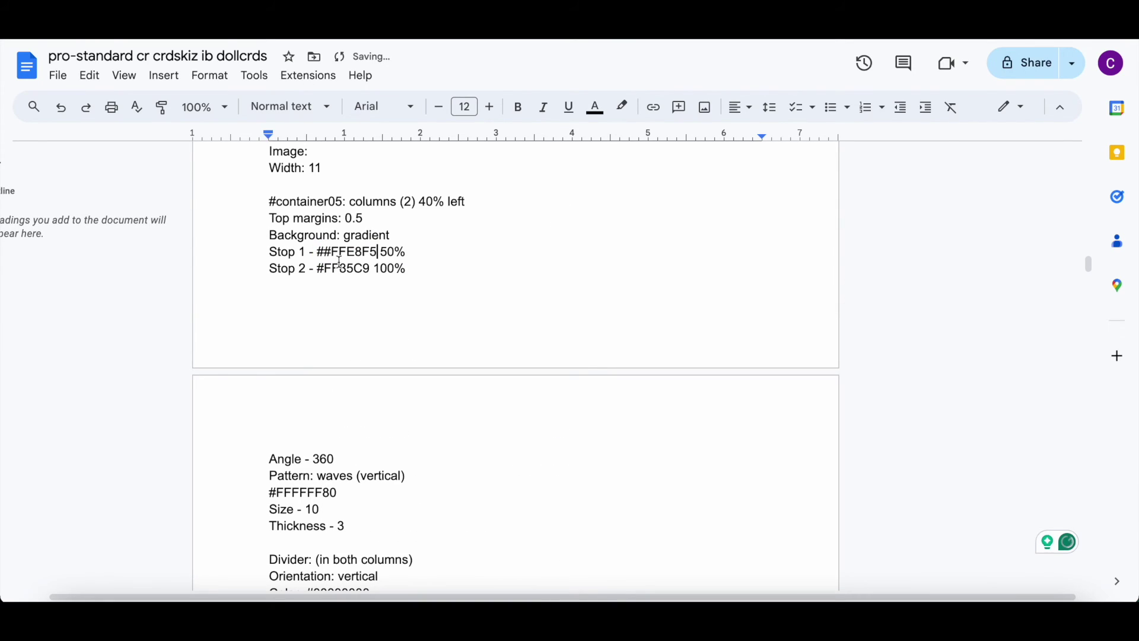
left_click(331, 254)
key("BackSpace")
left_click_drag(324, 498, 270, 494)
right_click(292, 494)
left_click(342, 165)
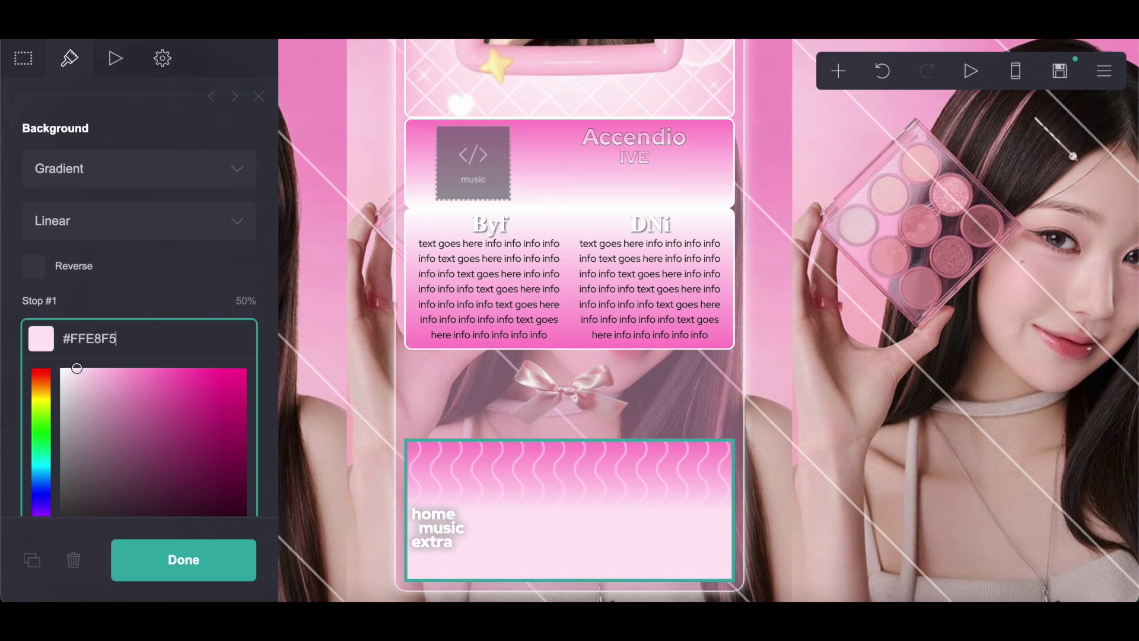
left_click(89, 336)
key("ctrl+v")
Step: Add a header marker control and a duplicate turned into a section break
left_click(832, 78)
left_click(772, 427)
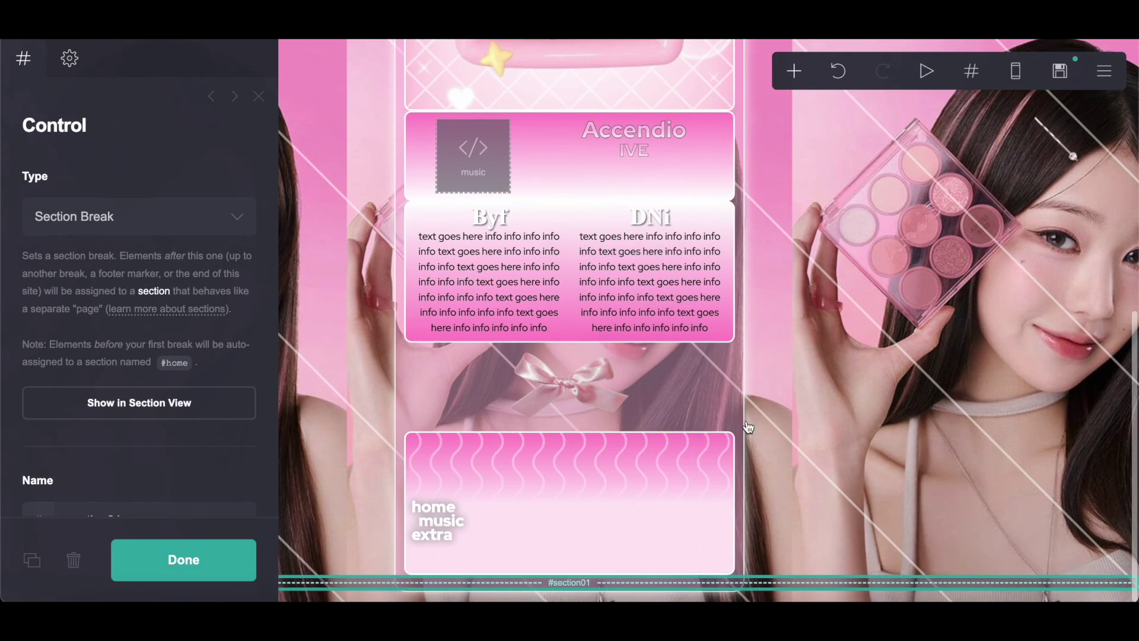
left_click(109, 216)
left_click(101, 238)
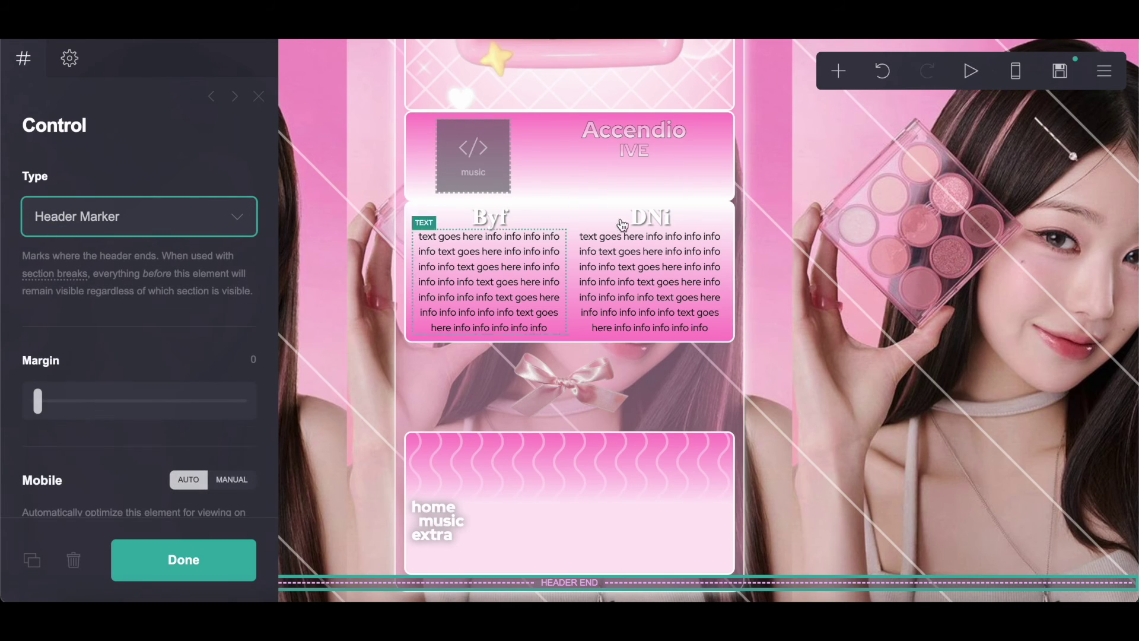
left_click(43, 568)
left_click(149, 212)
left_click(145, 192)
Step: Name the section break #one, duplicate it into #two and #three, and add a footer marker
scroll(115, 425, "down", 5)
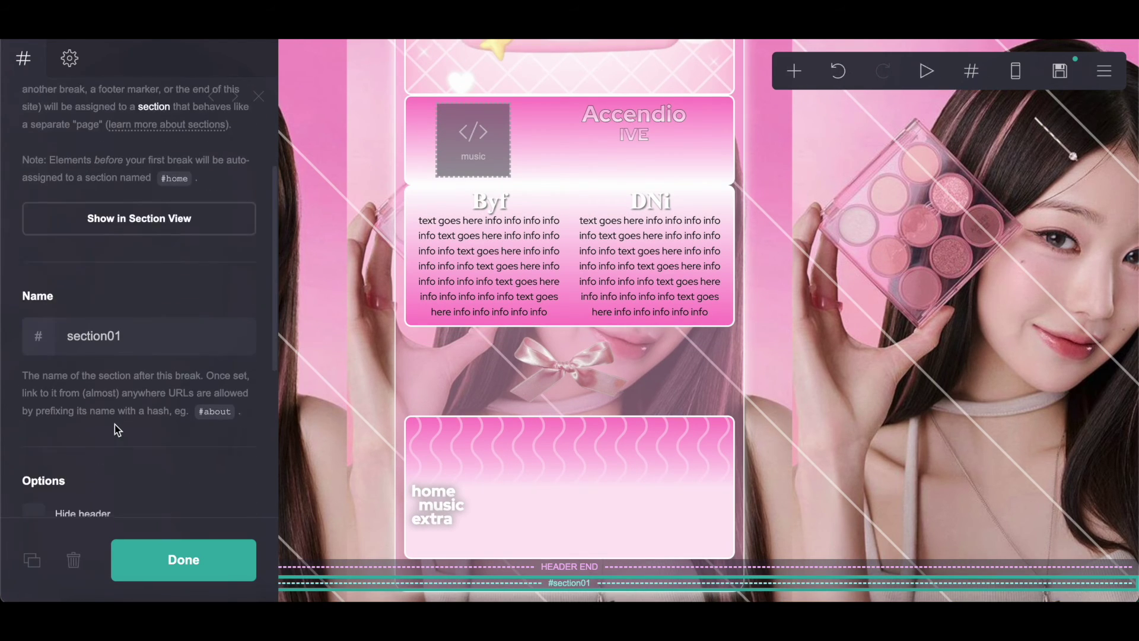
left_click_drag(178, 268, 61, 267)
type("one")
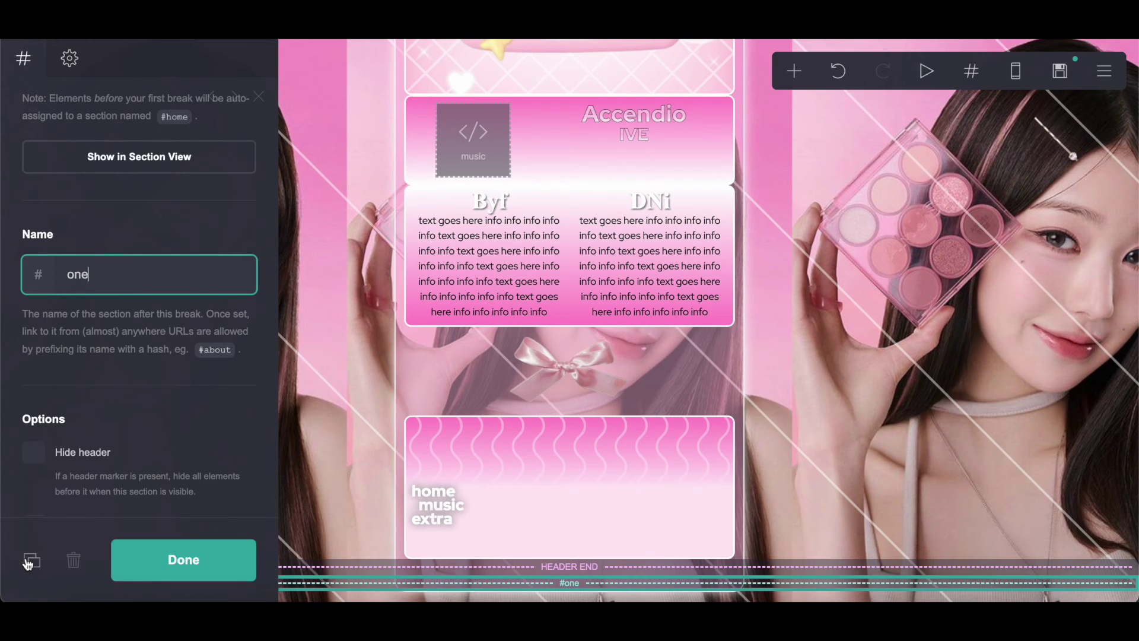
left_click(32, 559)
left_click_drag(94, 274, 65, 270)
type("two")
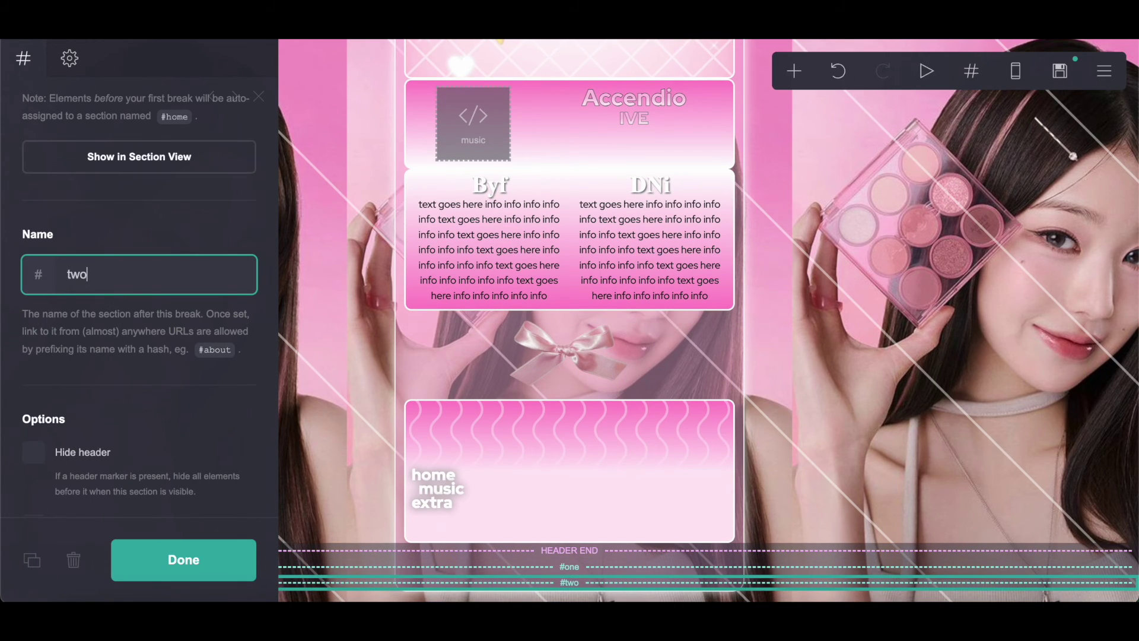
left_click(32, 560)
double_click(140, 279)
type("hree")
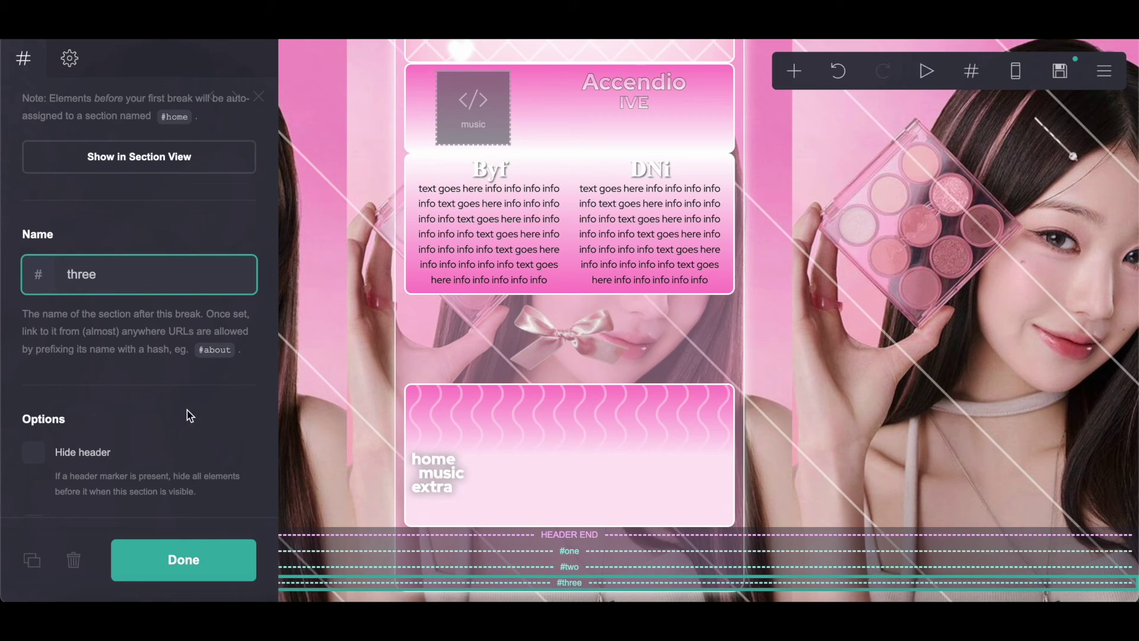
left_click(32, 559)
left_click(114, 219)
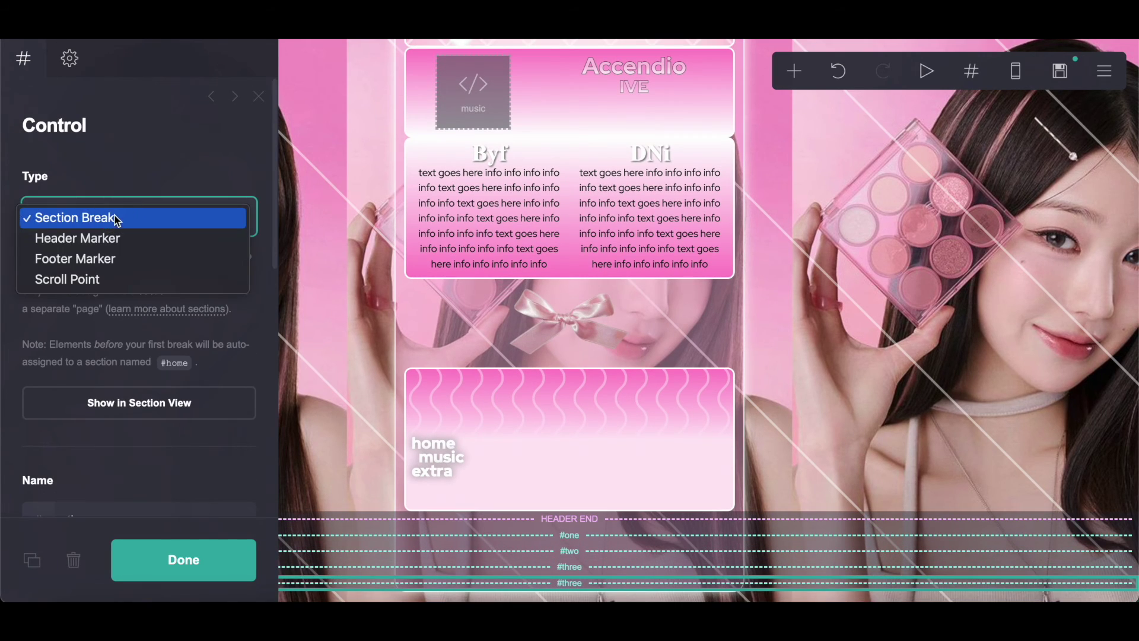
left_click(107, 259)
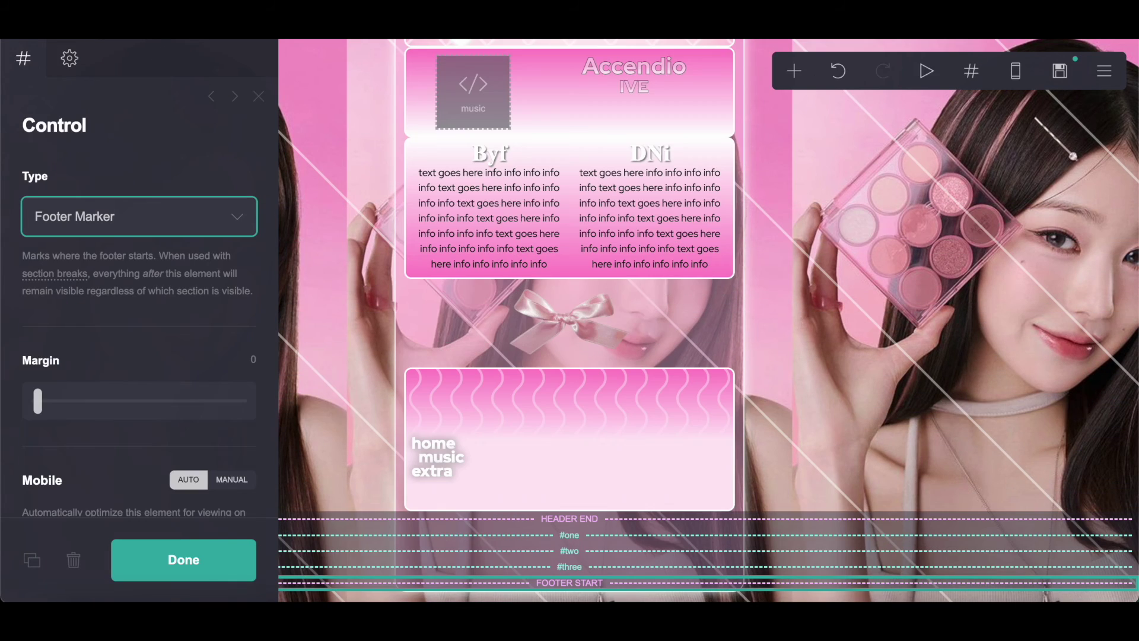
Step: Add a Code embed labelled 'codes'
left_click(810, 70)
left_click(735, 376)
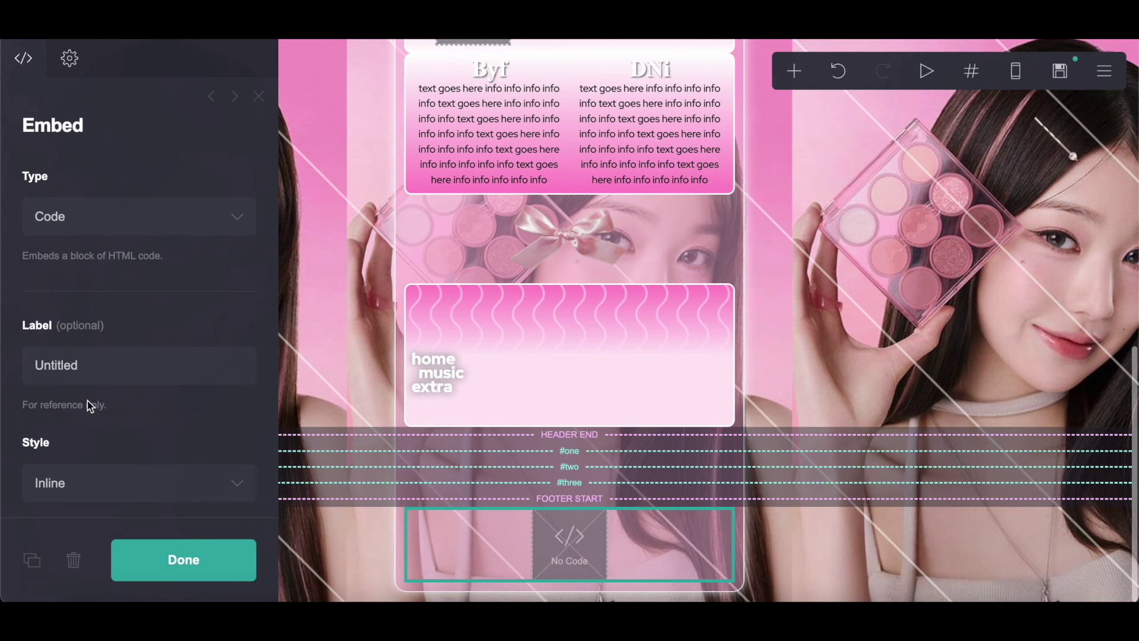
type("codes")
left_click(121, 323)
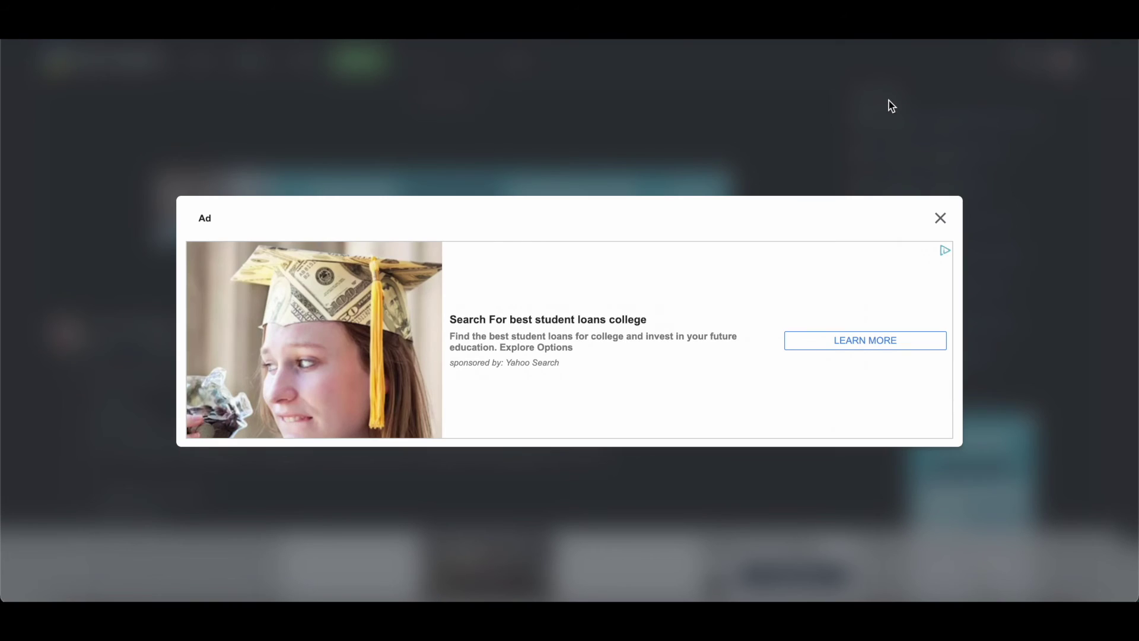
left_click(941, 218)
scroll(394, 359, "down", 5)
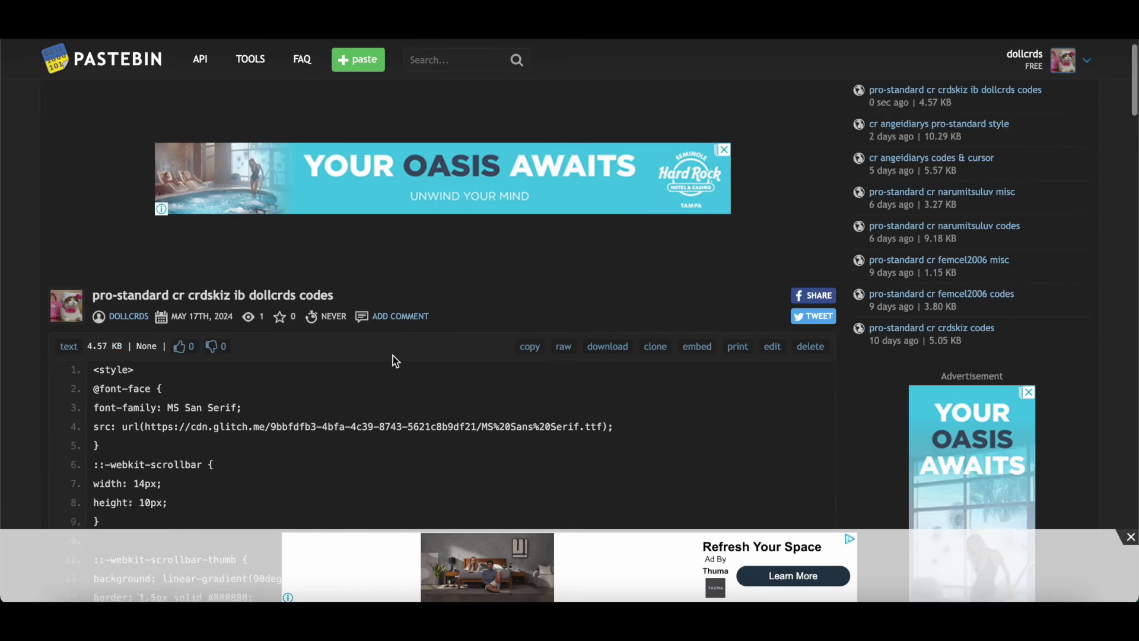
Step: Copy the full 153-line <style> block from the Pastebin paste
scroll(393, 359, "up", 1)
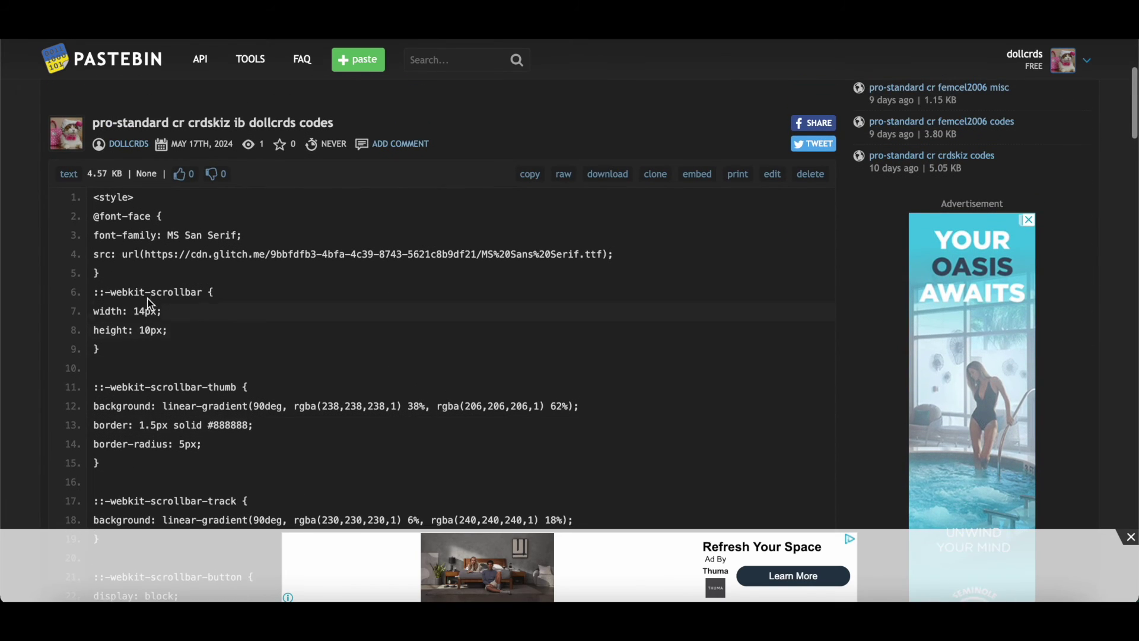
left_click(96, 206)
left_click_drag(192, 596, 192, 261)
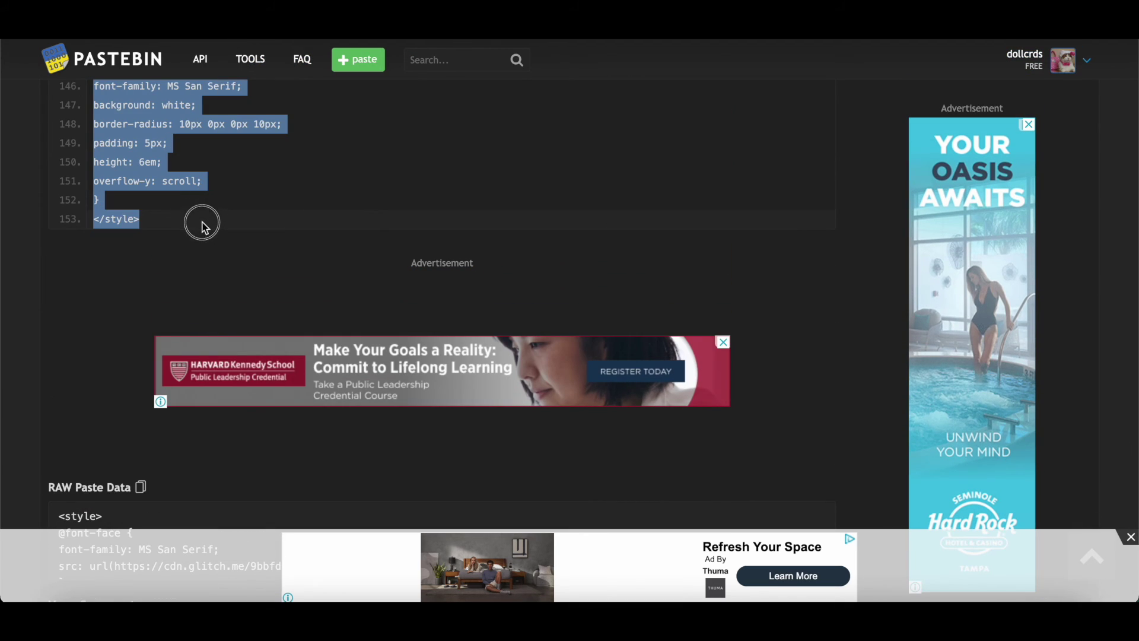
right_click(126, 162)
left_click(148, 199)
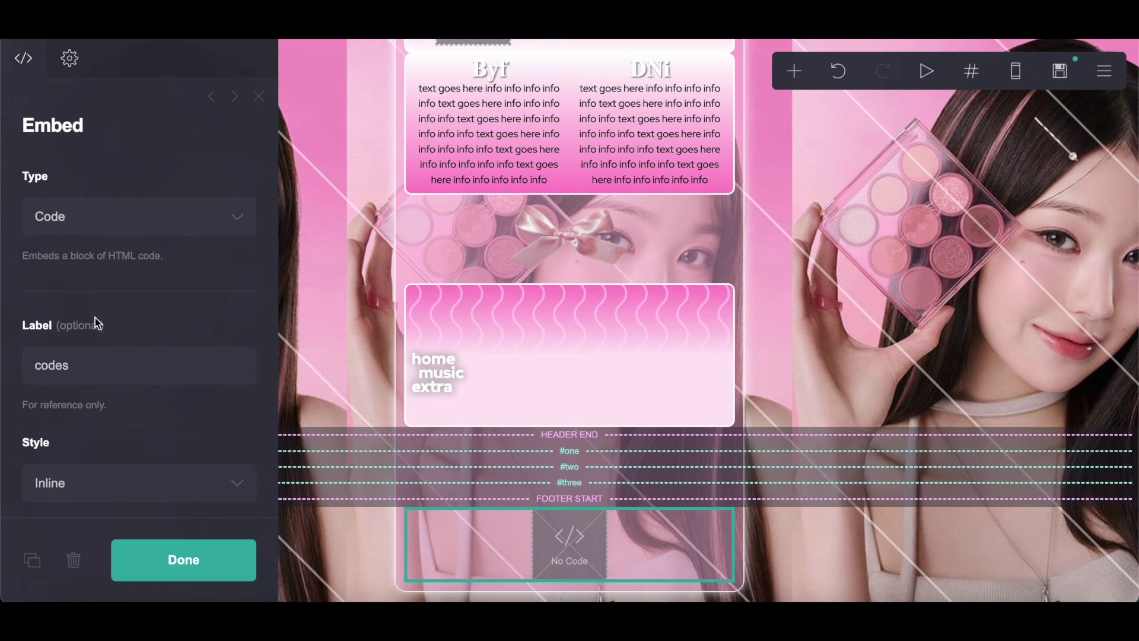
Step: Paste the copied CSS into the codes embed's Code field
scroll(95, 318, "down", 5)
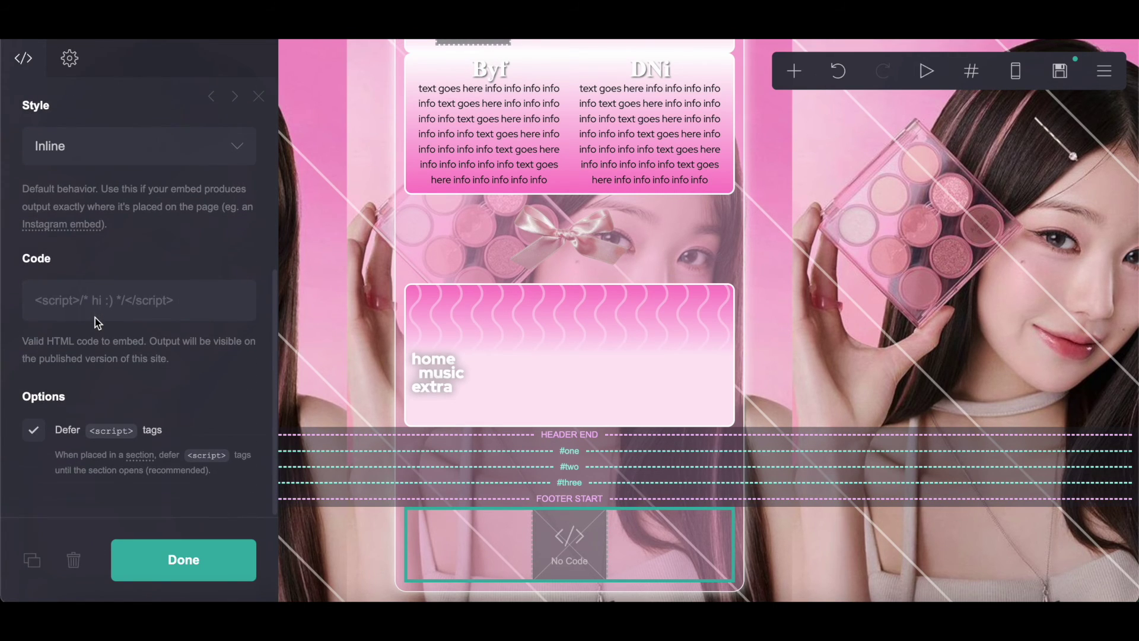
left_click(93, 306)
right_click(94, 306)
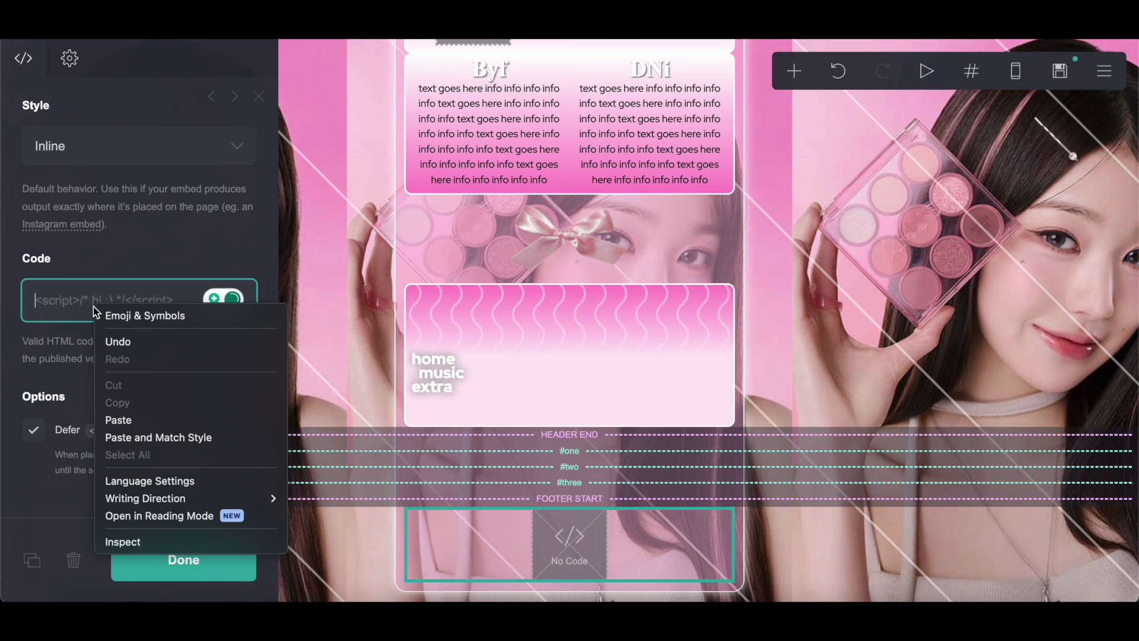
left_click(133, 417)
Step: Review the pasted CSS, checking the #Fec5e5 colour and #text10 radial-gradient rule, then close the editor
scroll(133, 418, "down", 15)
scroll(132, 417, "down", 15)
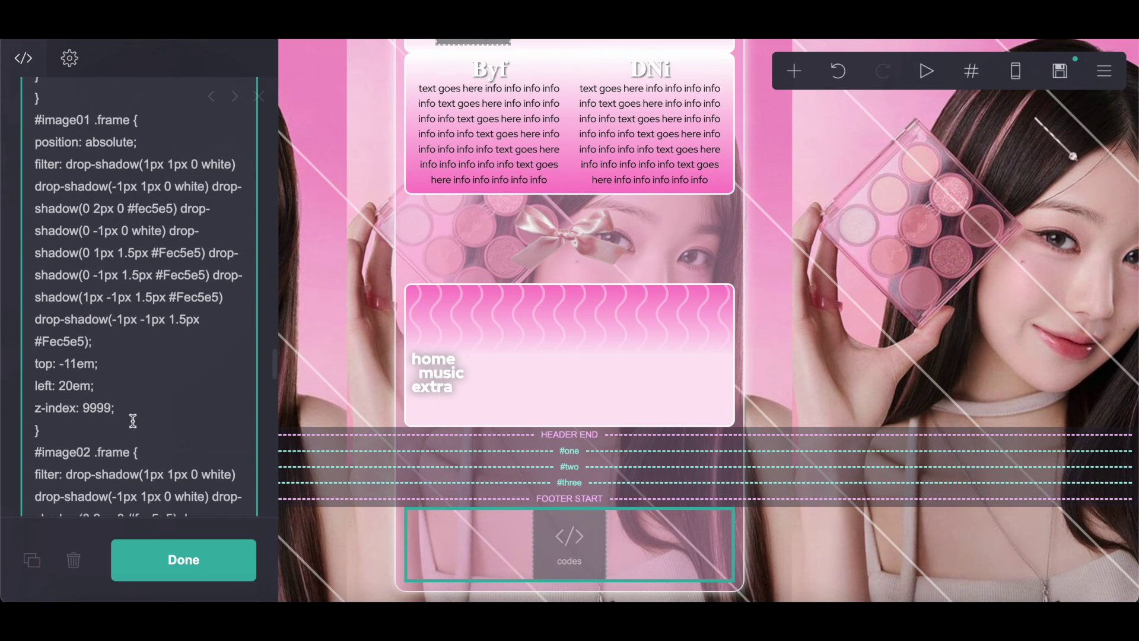
scroll(133, 421, "up", 1)
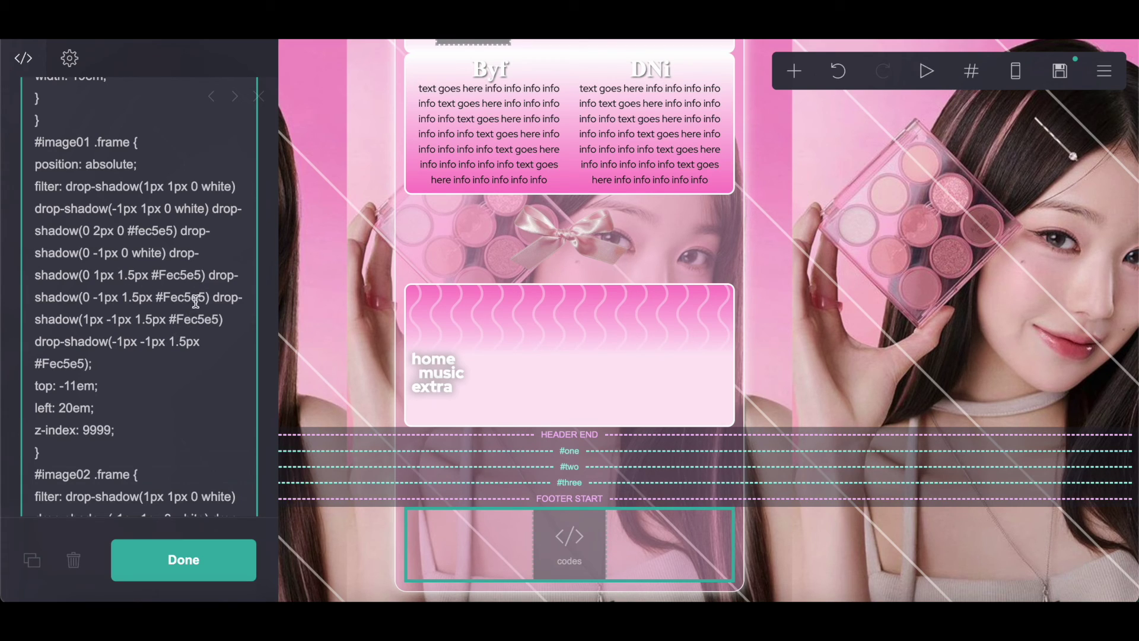
left_click_drag(202, 276, 154, 281)
scroll(155, 281, "down", 20)
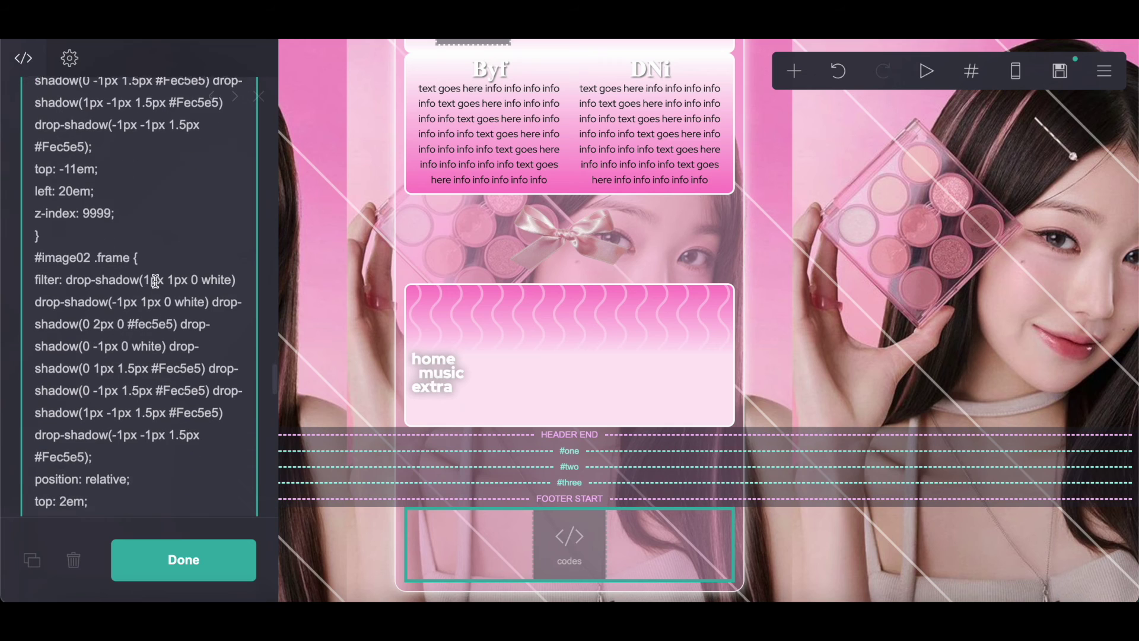
scroll(156, 281, "down", 15)
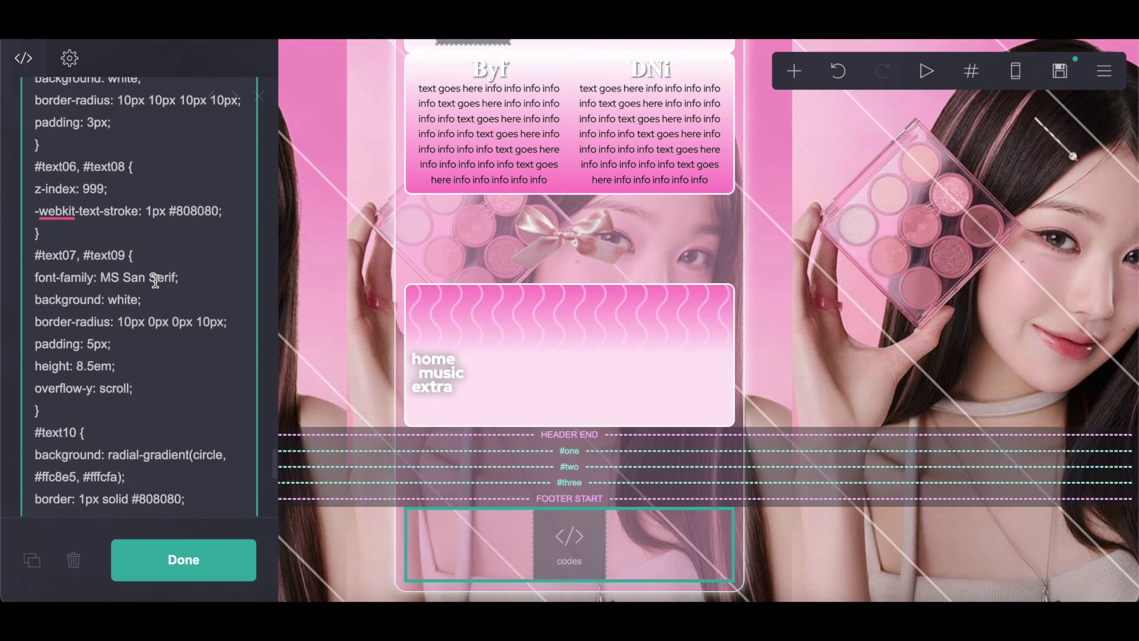
scroll(156, 281, "down", 5)
scroll(156, 281, "down", 5)
left_click_drag(34, 172, 154, 197)
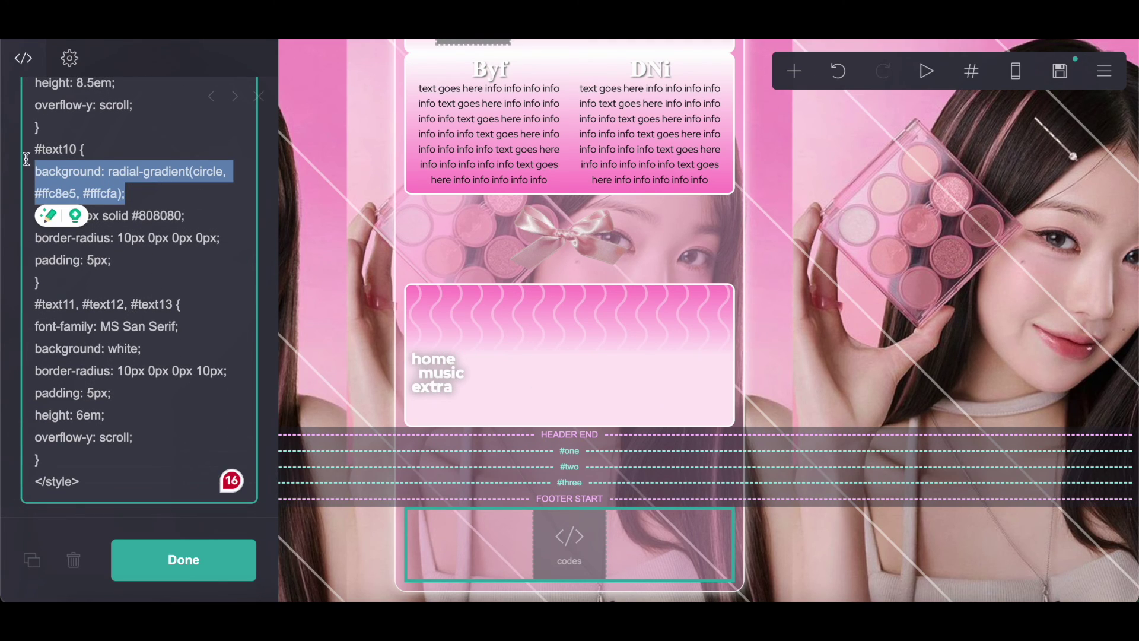
scroll(157, 219, "up", 3)
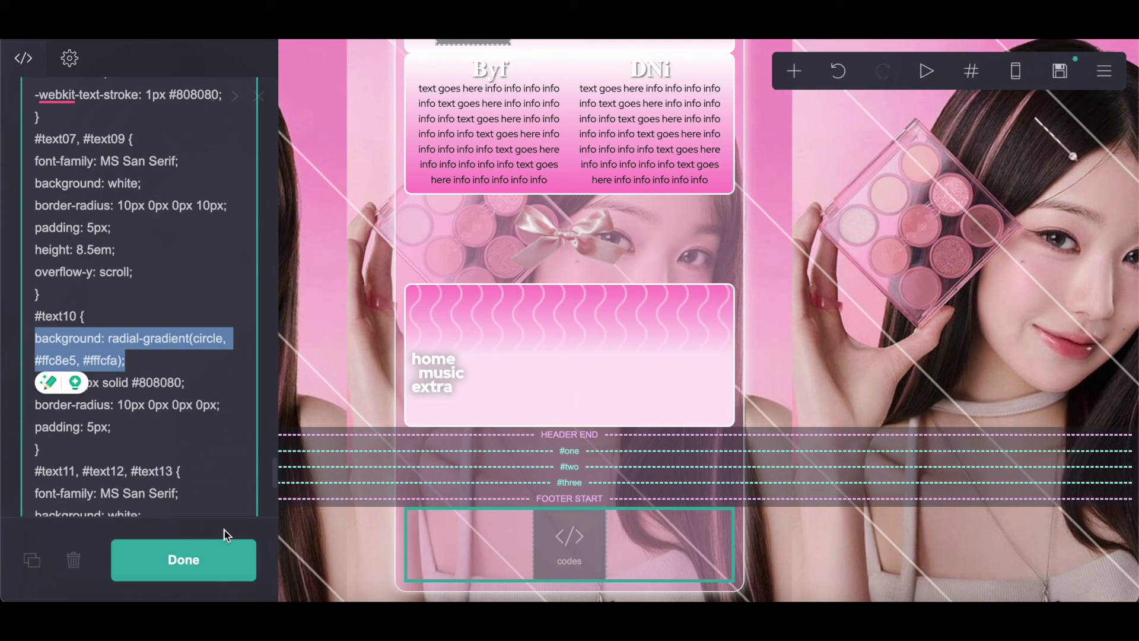
scroll(197, 404, "up", 15)
scroll(197, 404, "up", 1)
scroll(197, 404, "up", 2)
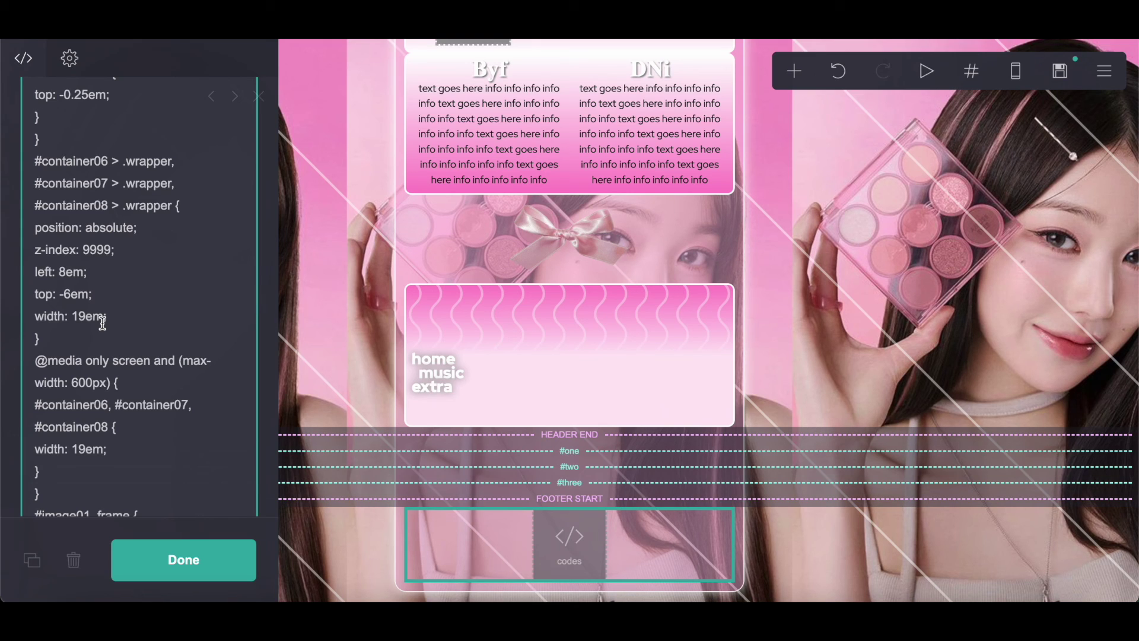
scroll(103, 323, "up", 6)
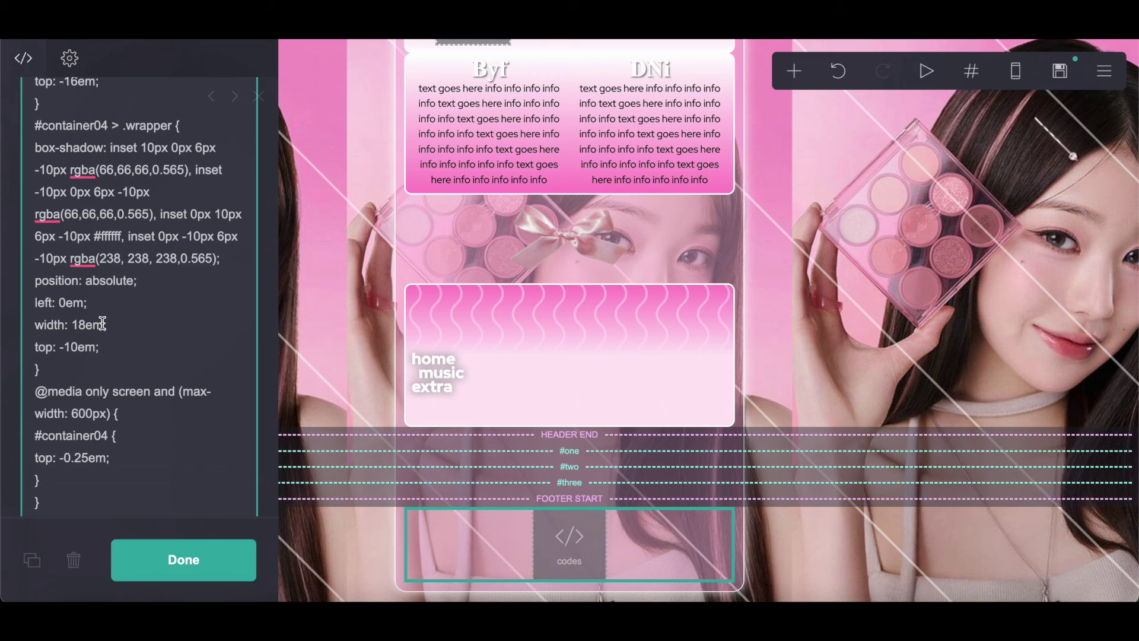
scroll(102, 324, "up", 10)
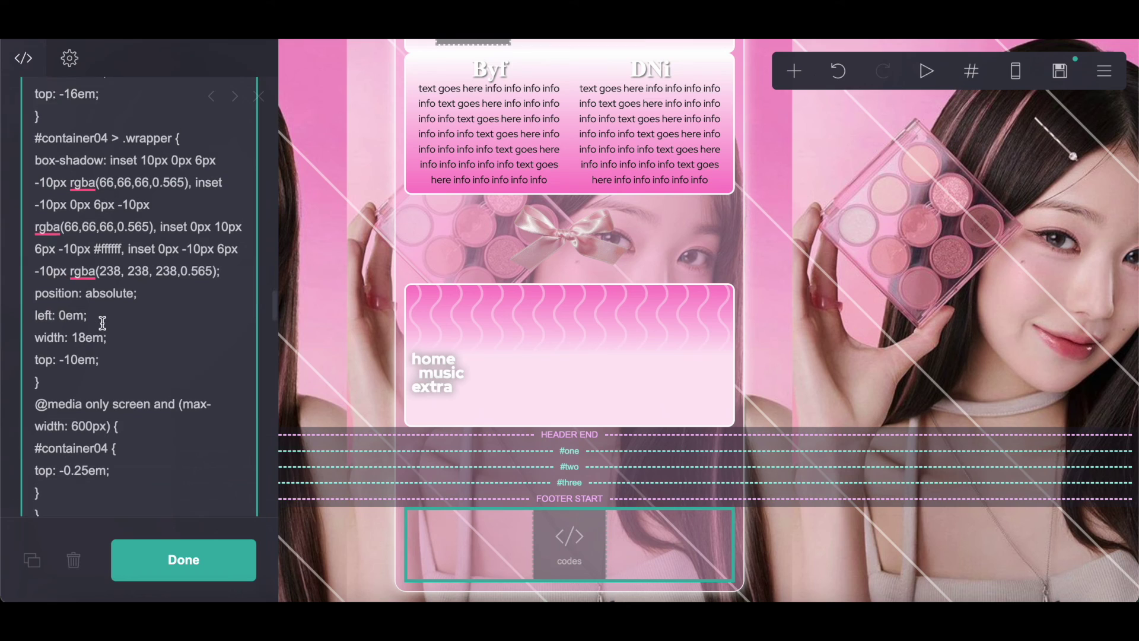
key("Escape")
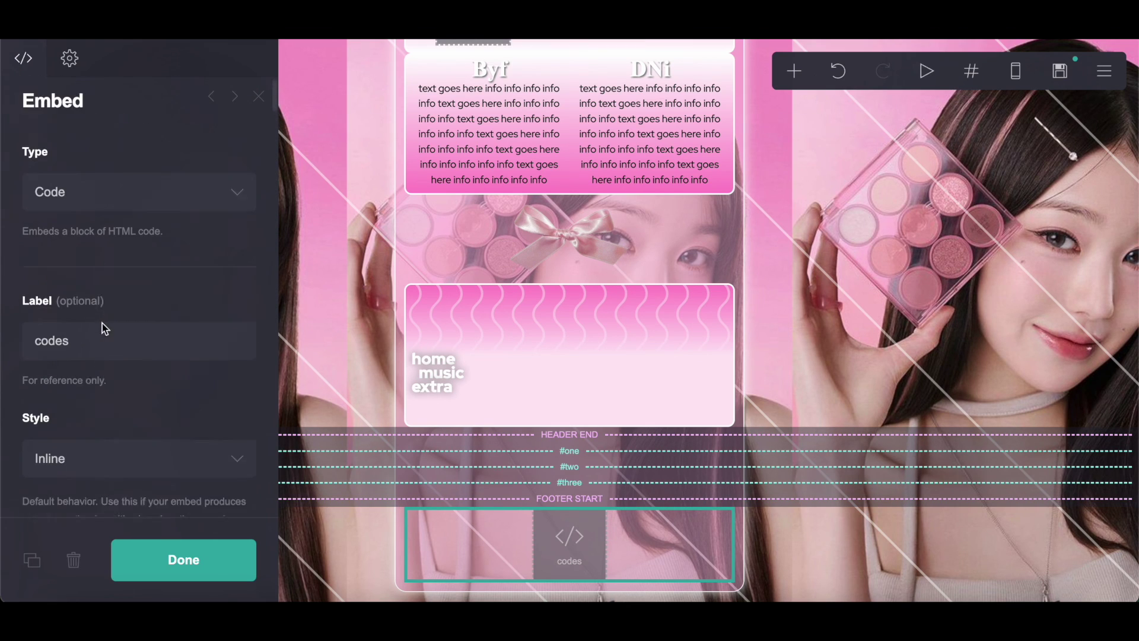
Step: Add a container below the header end with vertical and horizontal padding of 0
left_click(794, 71)
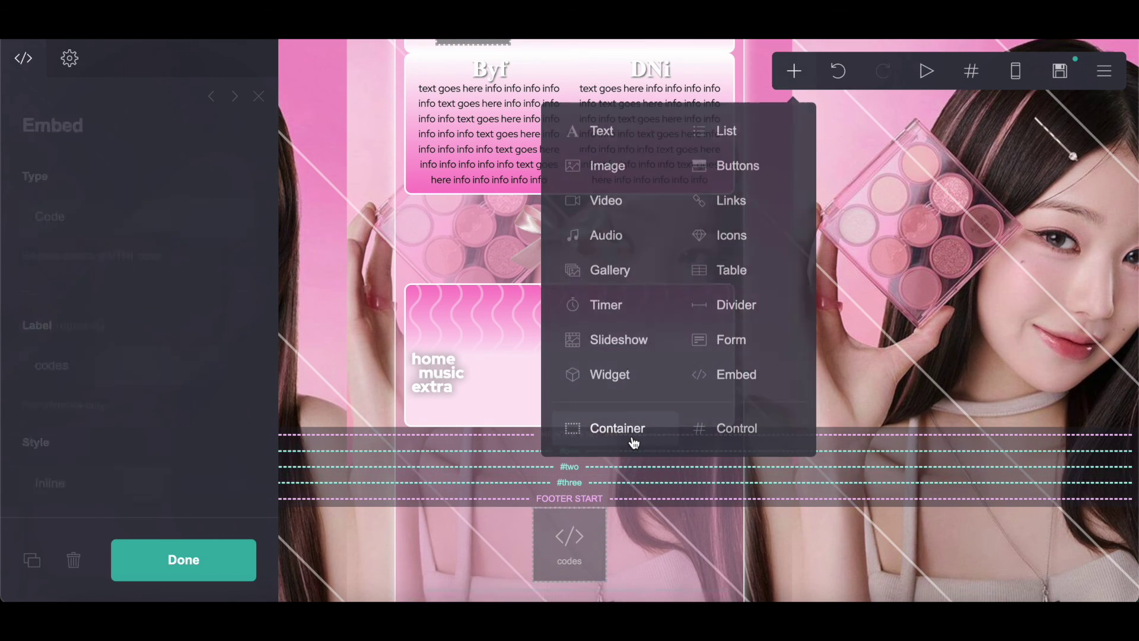
left_click(628, 430)
left_click_drag(559, 564, 645, 402)
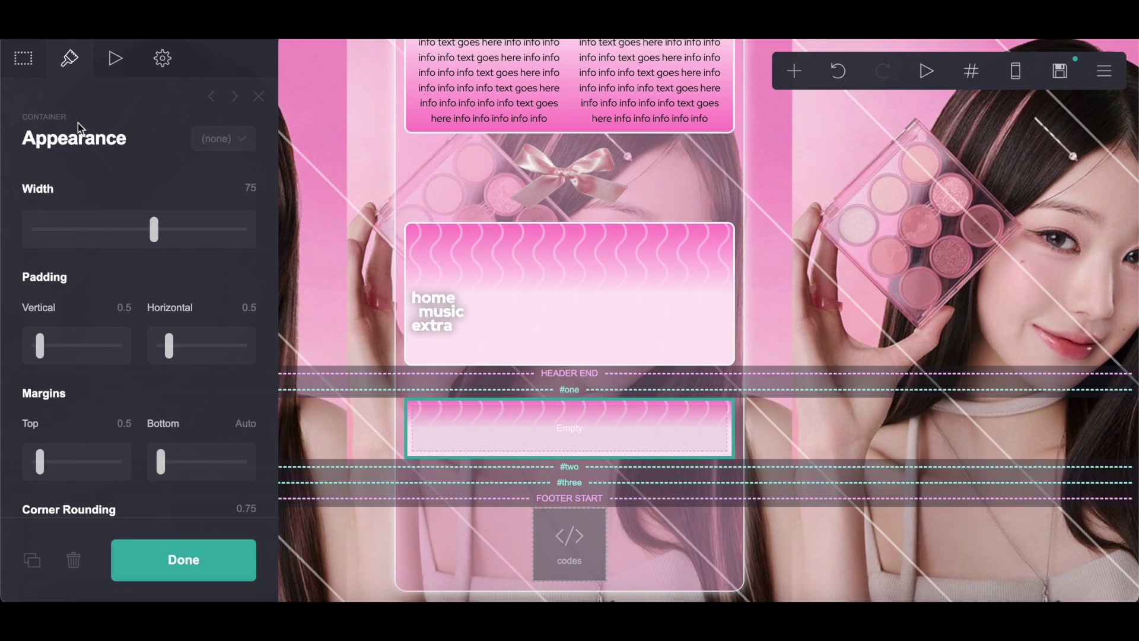
left_click_drag(39, 346, 9, 339)
left_click_drag(169, 346, 104, 351)
left_click(120, 307)
type("0")
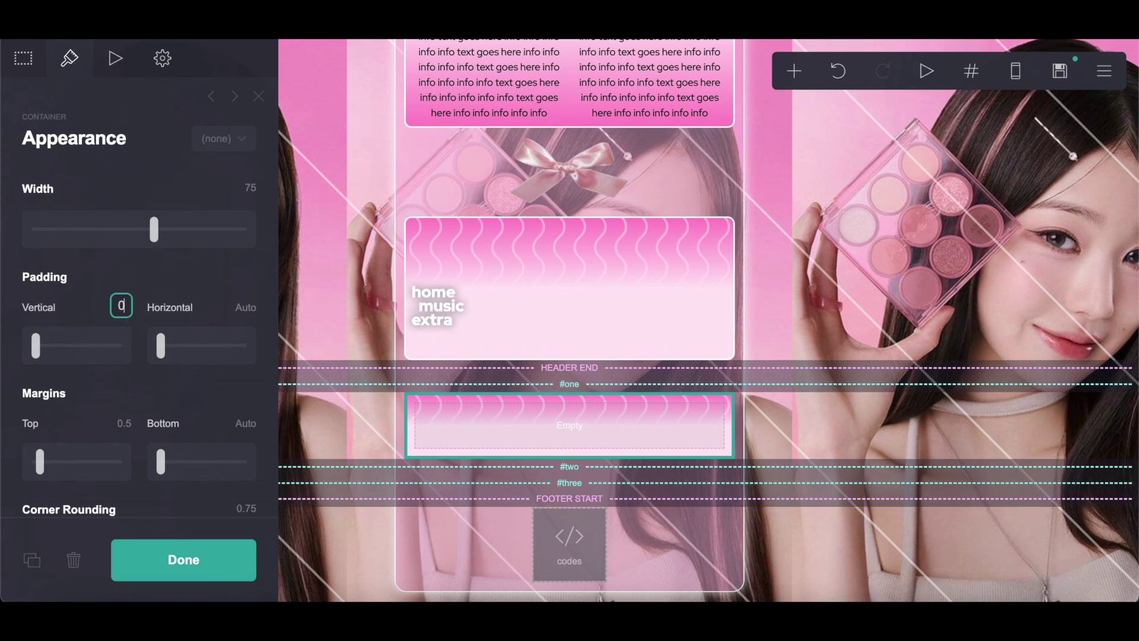
key("Return")
left_click(246, 309)
type("0")
key("Return")
Step: Reduce the container's top margin and spacing
left_click(46, 461)
left_click_drag(46, 461, 24, 461)
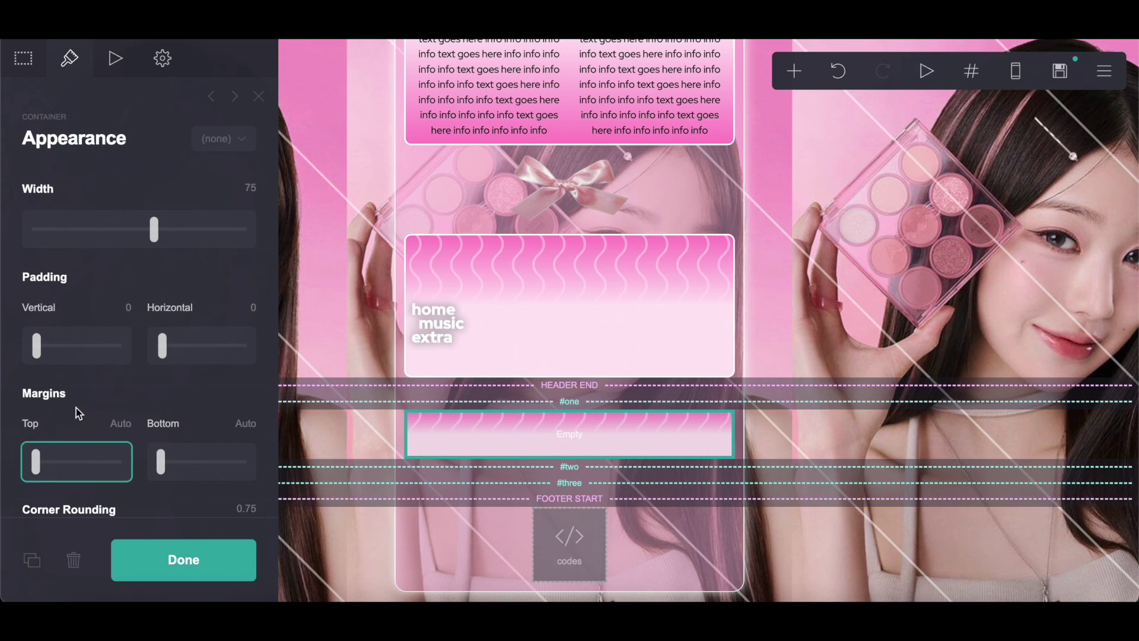
scroll(76, 408, "down", 4)
left_click_drag(92, 325, 5, 319)
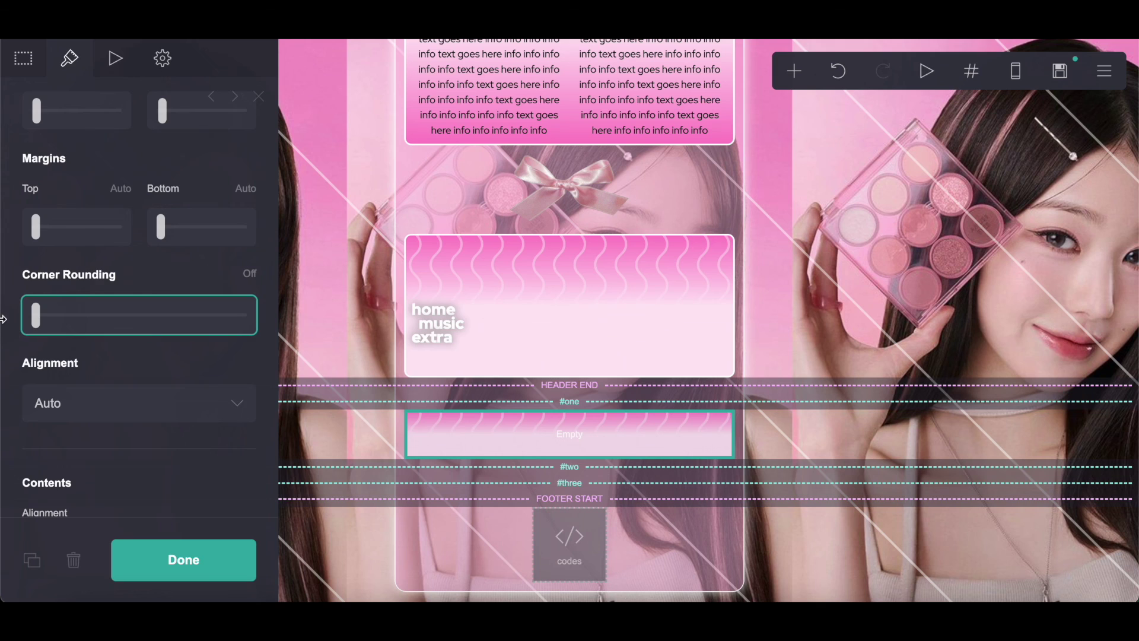
scroll(153, 330, "down", 9)
Step: Remove the container's background and clear its white border colour
left_click(149, 333)
left_click(135, 273)
scroll(134, 273, "down", 4)
left_click(137, 226)
double_click(204, 221)
key("BackSpace")
left_click(164, 166)
scroll(162, 166, "down", 4)
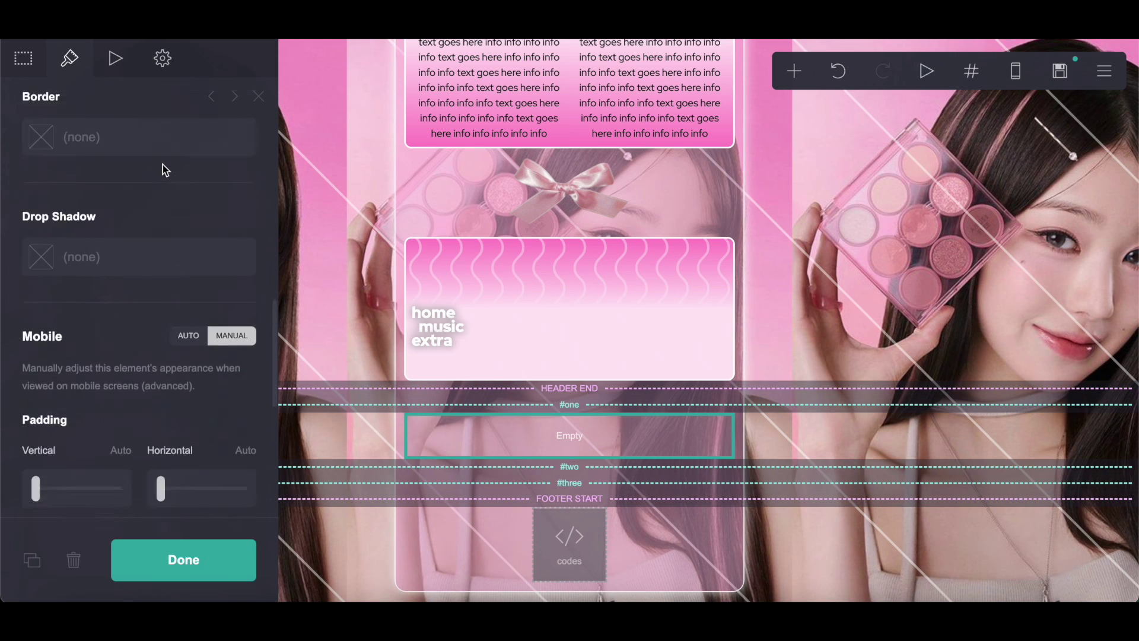
Step: Add two Text elements to the new container
left_click(790, 74)
left_click(587, 133)
left_click(795, 71)
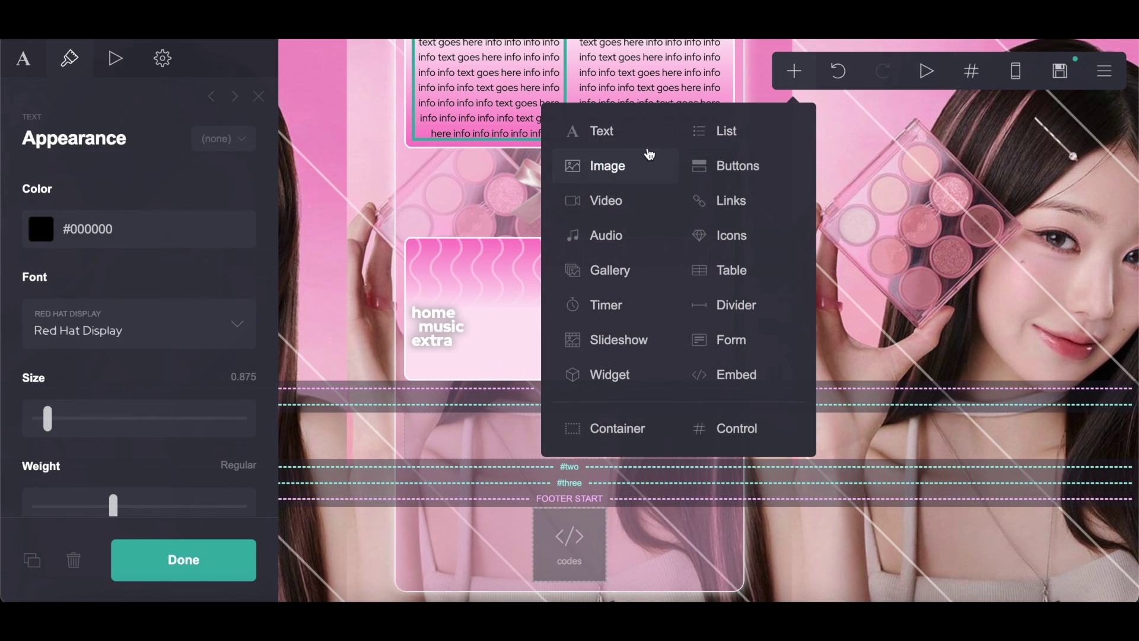
left_click(599, 132)
scroll(489, 323, "up", 3)
scroll(488, 323, "down", 3)
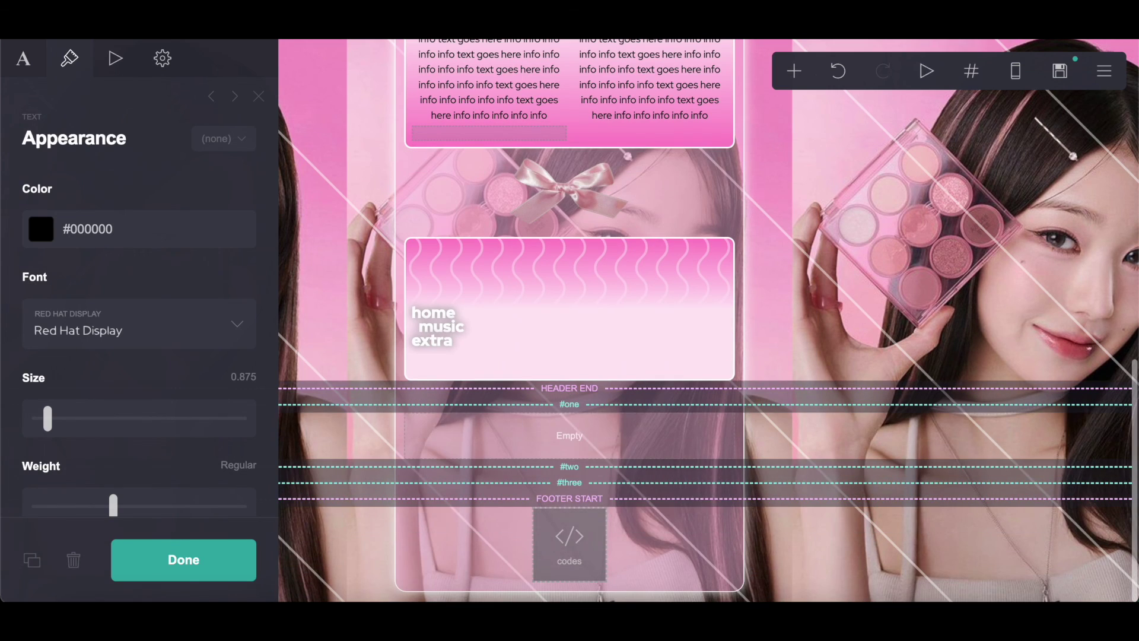
scroll(570, 321, "up", 1)
Step: Select the LiKES and YUCKK markdown paragraphs in the Google Docs notes
key("alt+Tab")
scroll(408, 393, "down", 7)
scroll(408, 393, "down", 7)
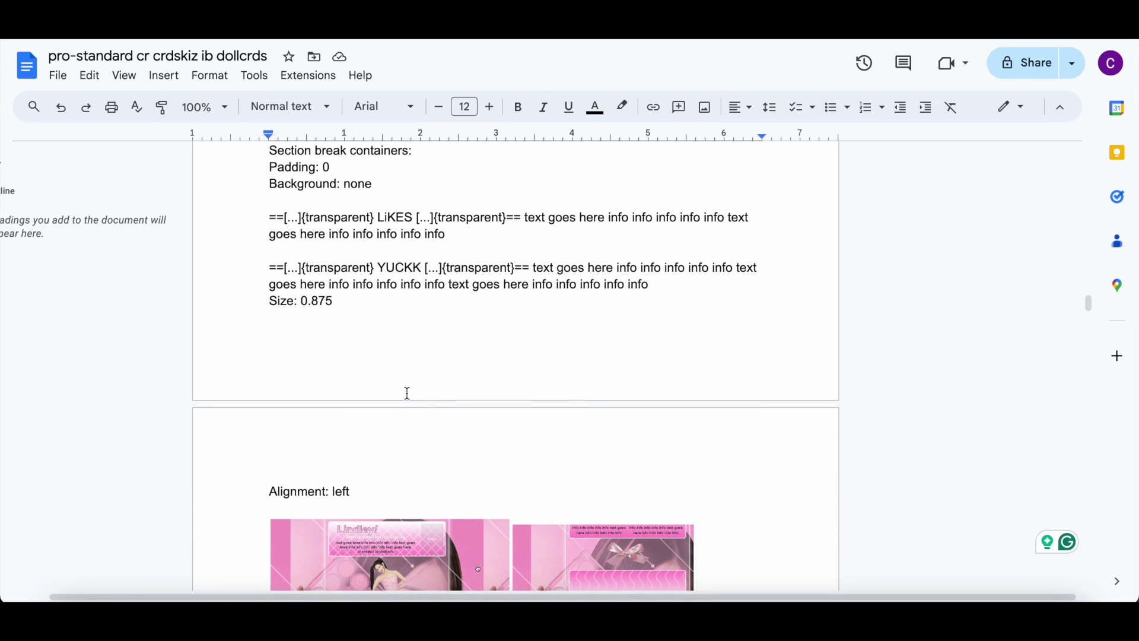
left_click_drag(271, 221, 662, 287)
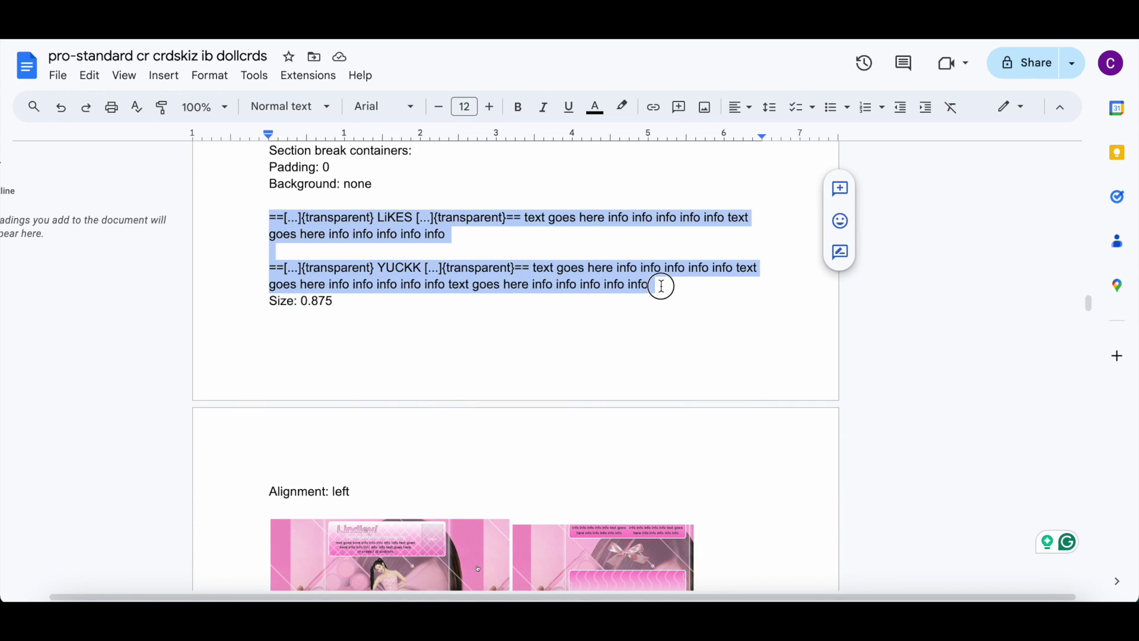
right_click(583, 282)
Step: Paste the LiKES and YUCKK markdown into the #one text block, aligned left
left_click(623, 227)
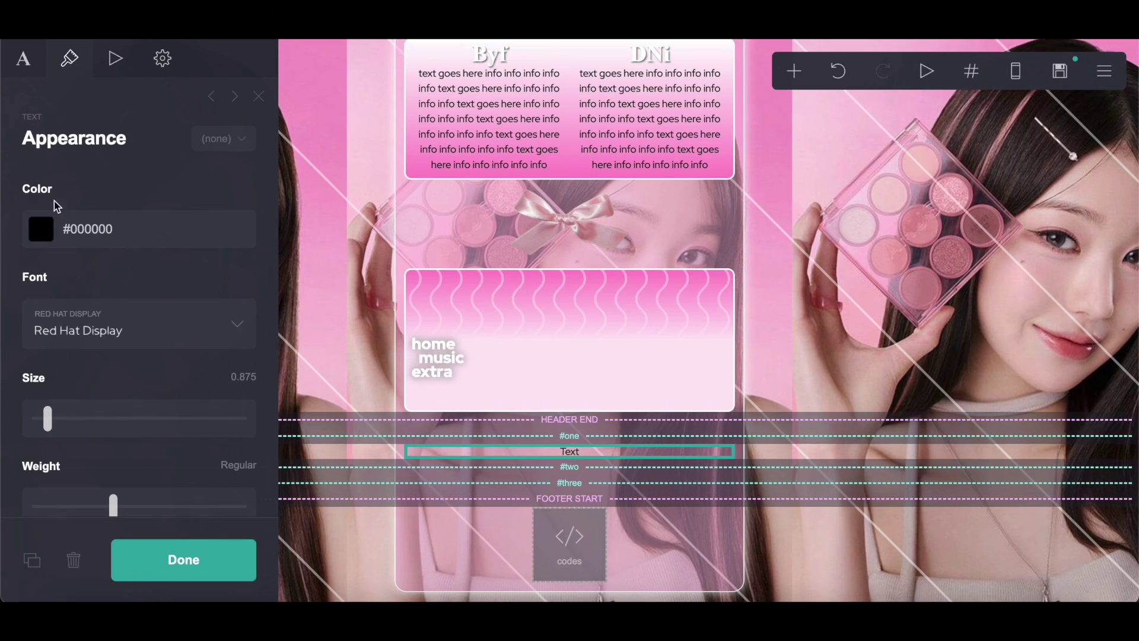
scroll(71, 325, "down", 10)
left_click(70, 288)
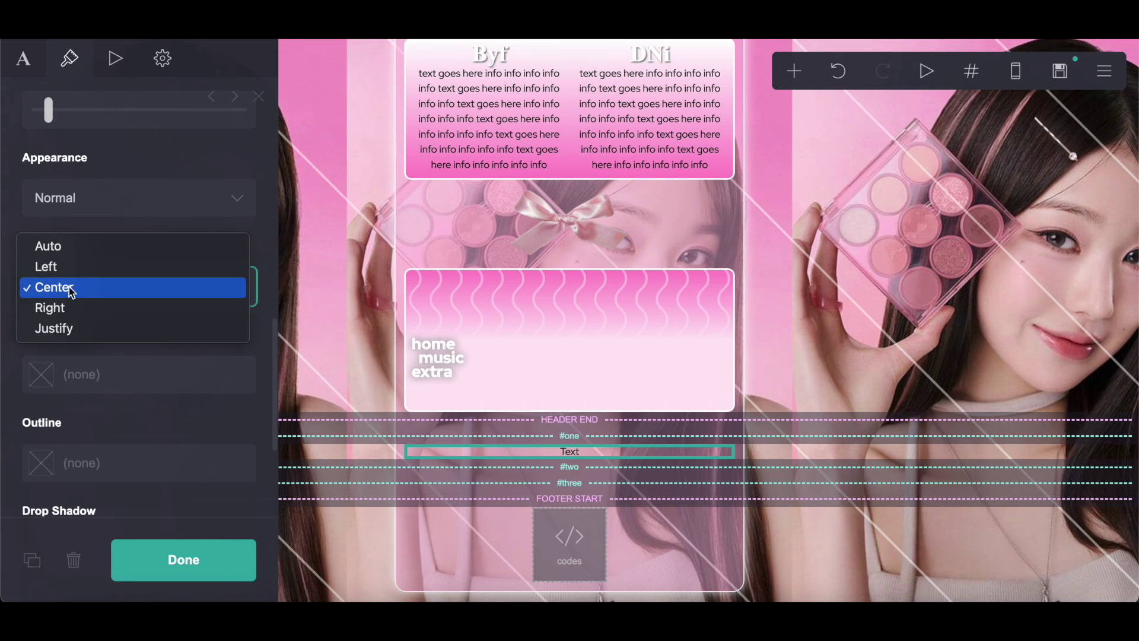
left_click(69, 274)
left_click(23, 58)
double_click(83, 99)
right_click(83, 100)
left_click(126, 237)
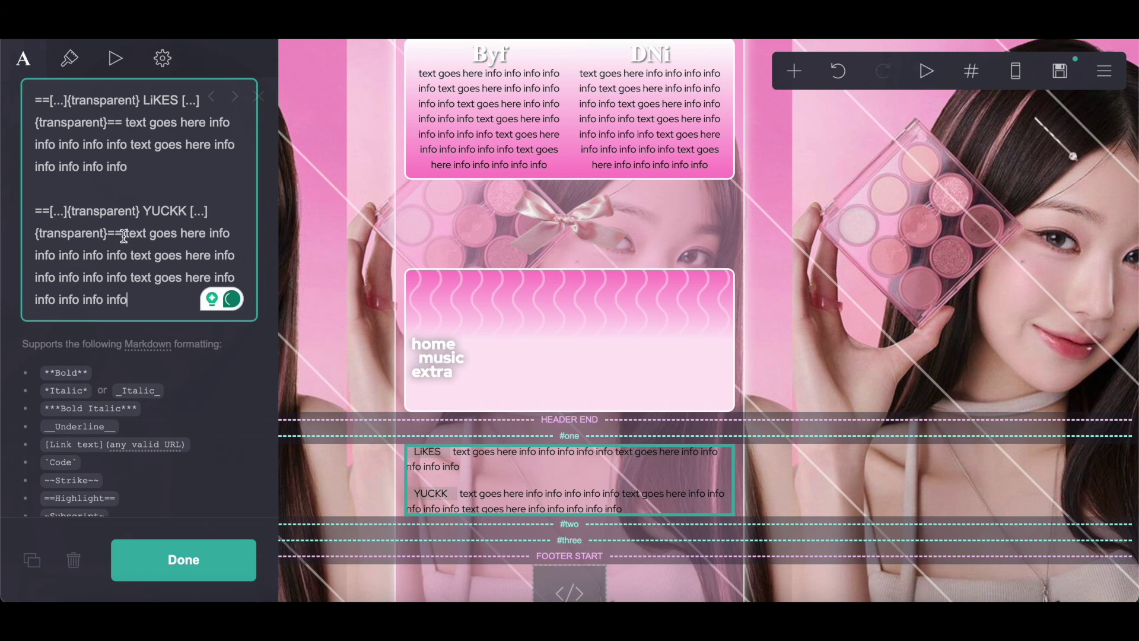
left_click(183, 557)
Step: Add a new empty container to the page
scroll(397, 401, "down", 1)
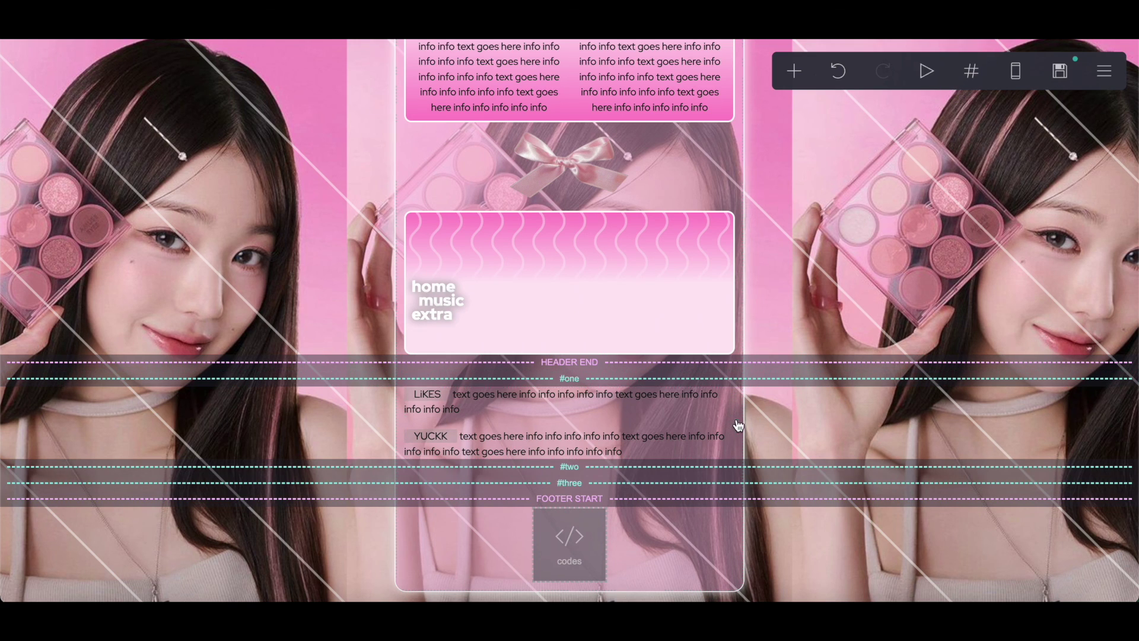
left_click(794, 71)
left_click(601, 425)
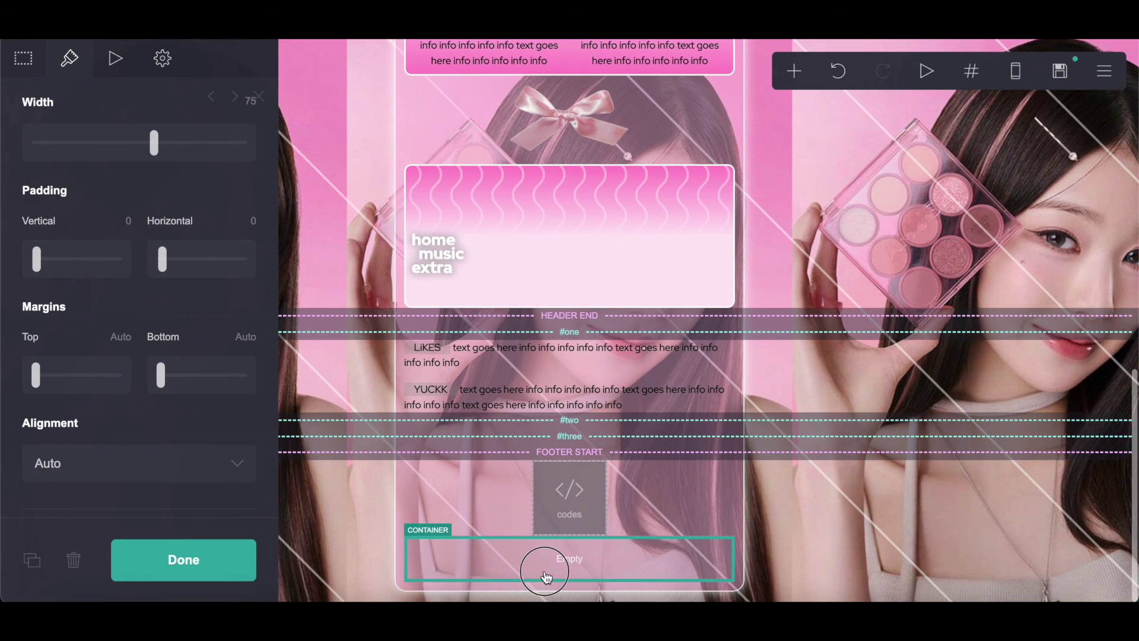
Step: Move the empty container between #two and #three, and add another empty container into #three
left_click_drag(546, 575, 613, 437)
left_click(794, 71)
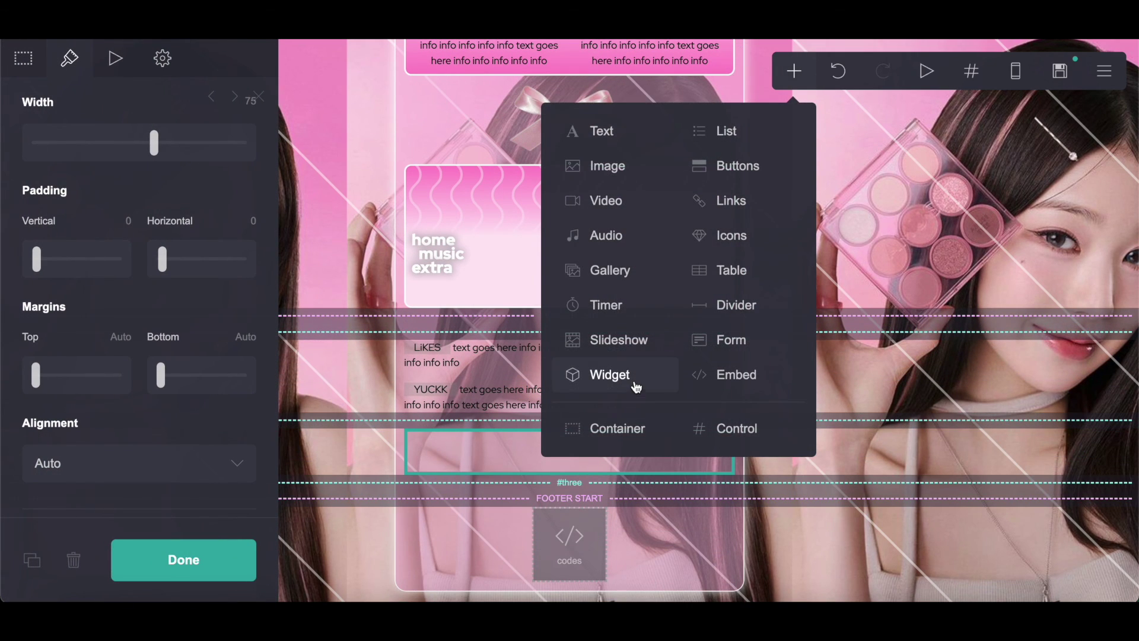
left_click(611, 428)
left_click_drag(564, 457, 590, 491)
Step: Add a new Text element and place it between #two and #three
left_click(594, 332)
left_click(793, 72)
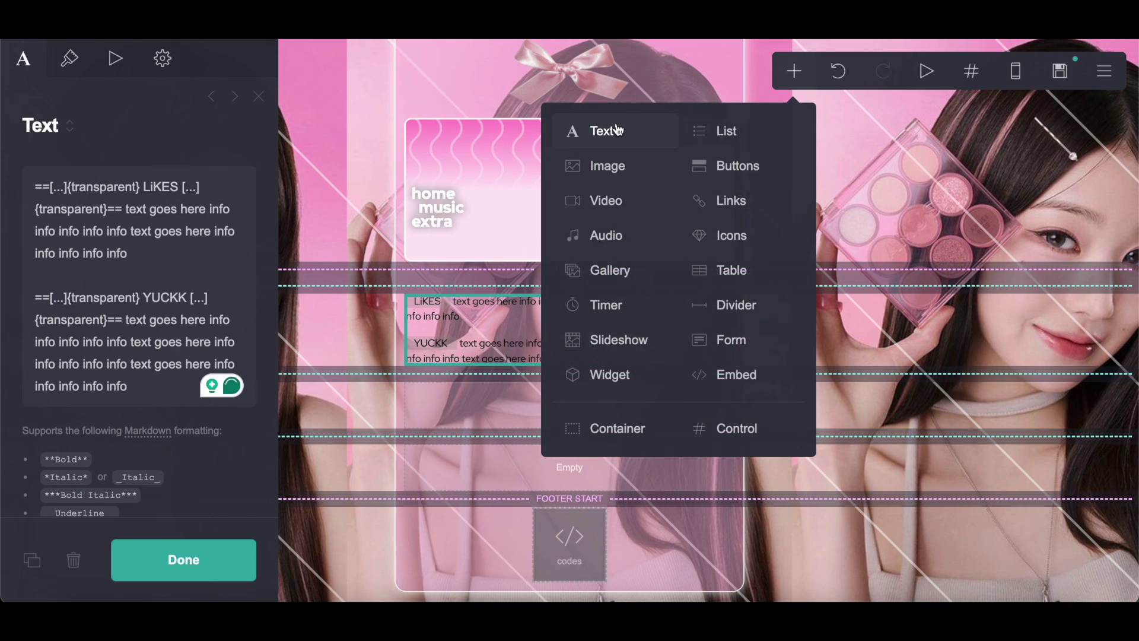
left_click(617, 130)
left_click_drag(421, 332, 496, 409)
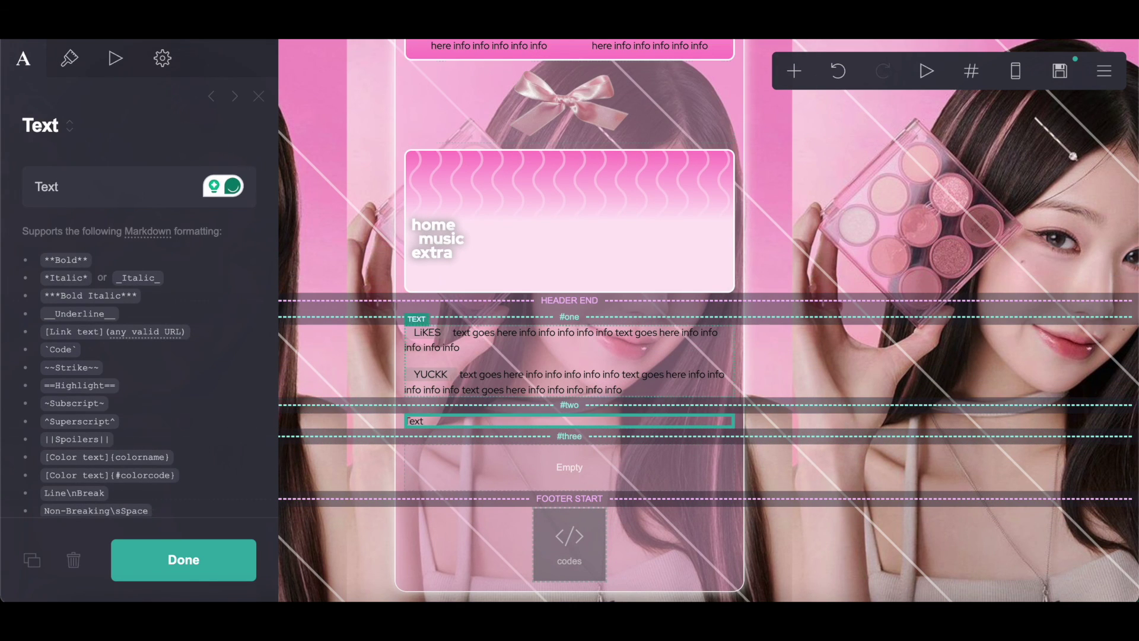
Step: Copy all of the LiKES and YUCKK block's markdown
left_click(510, 316)
left_click(510, 333)
left_click(28, 189)
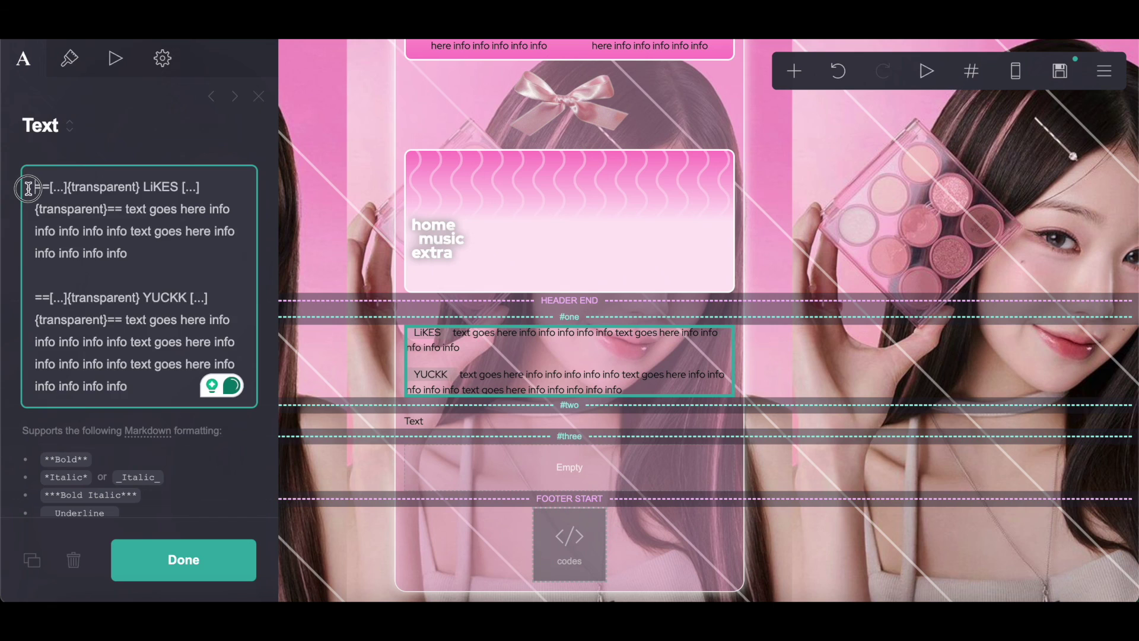
key("super+a")
right_click(131, 214)
left_click(173, 342)
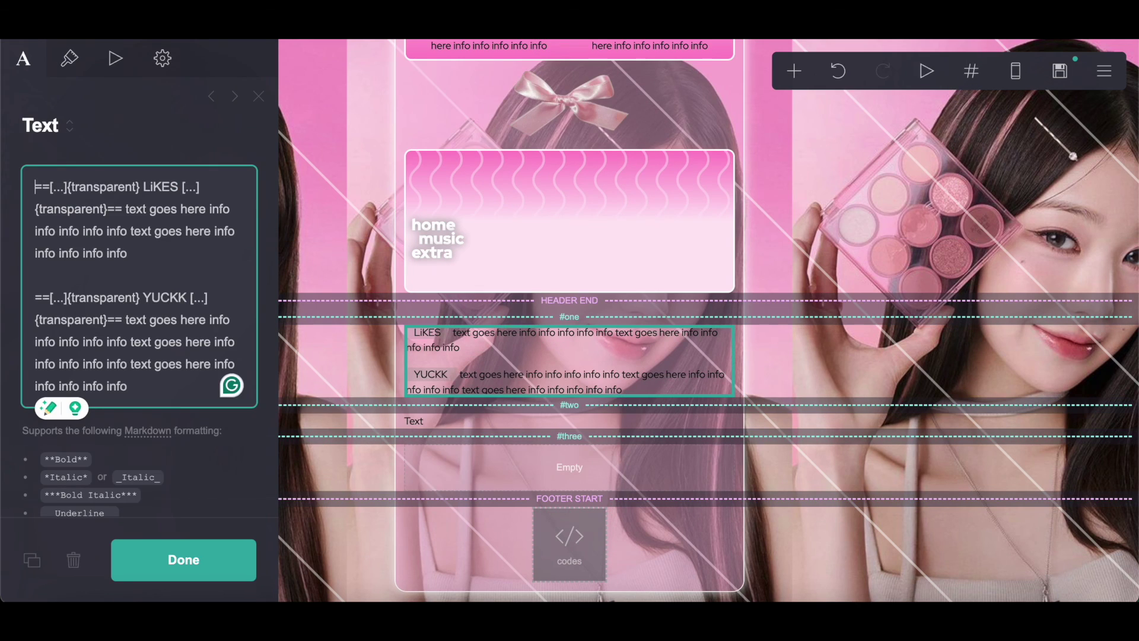
Step: Paste the markdown into the new #two text block and relabel the rows KPOP and MEDiA
left_click(415, 421)
left_click(112, 183)
key("super+a")
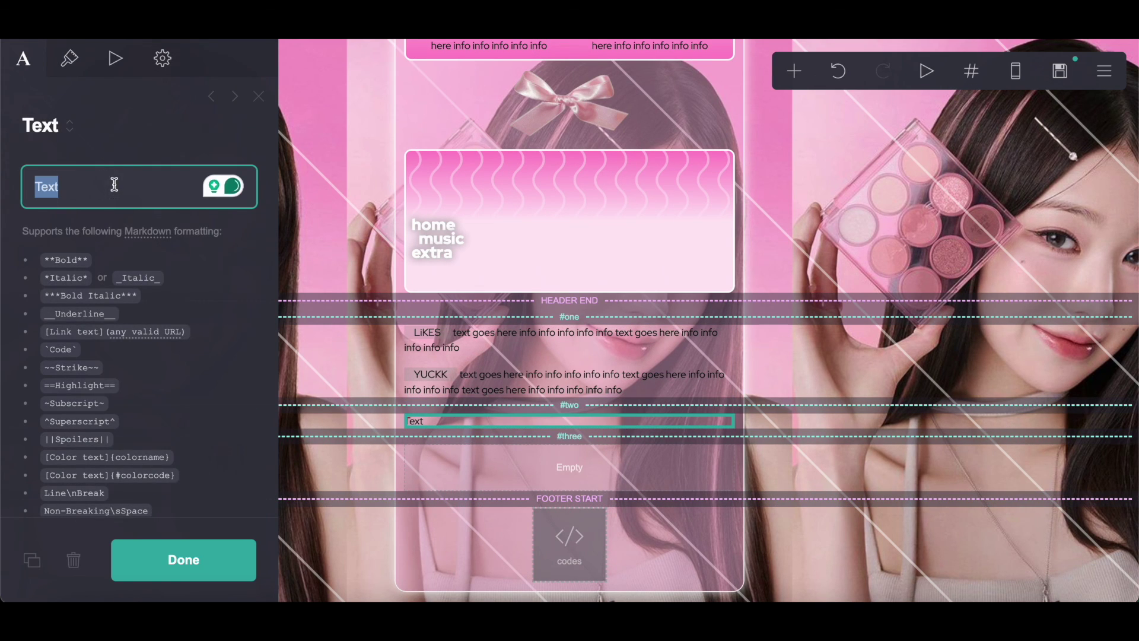
right_click(115, 183)
left_click(133, 324)
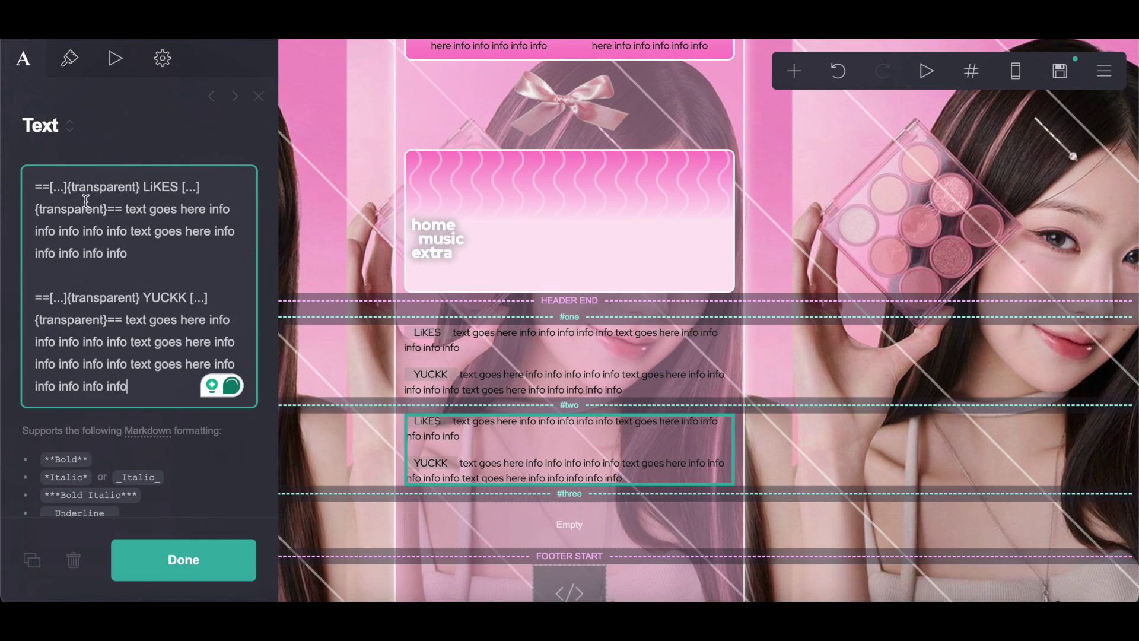
double_click(177, 189)
type("KPOP")
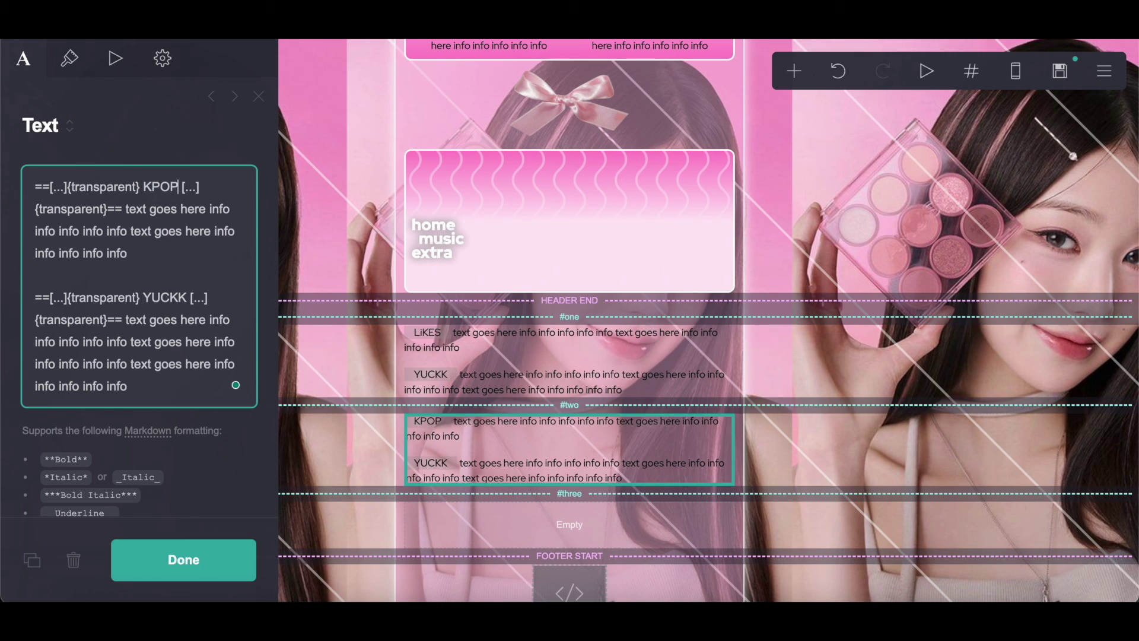
double_click(174, 296)
type("Me")
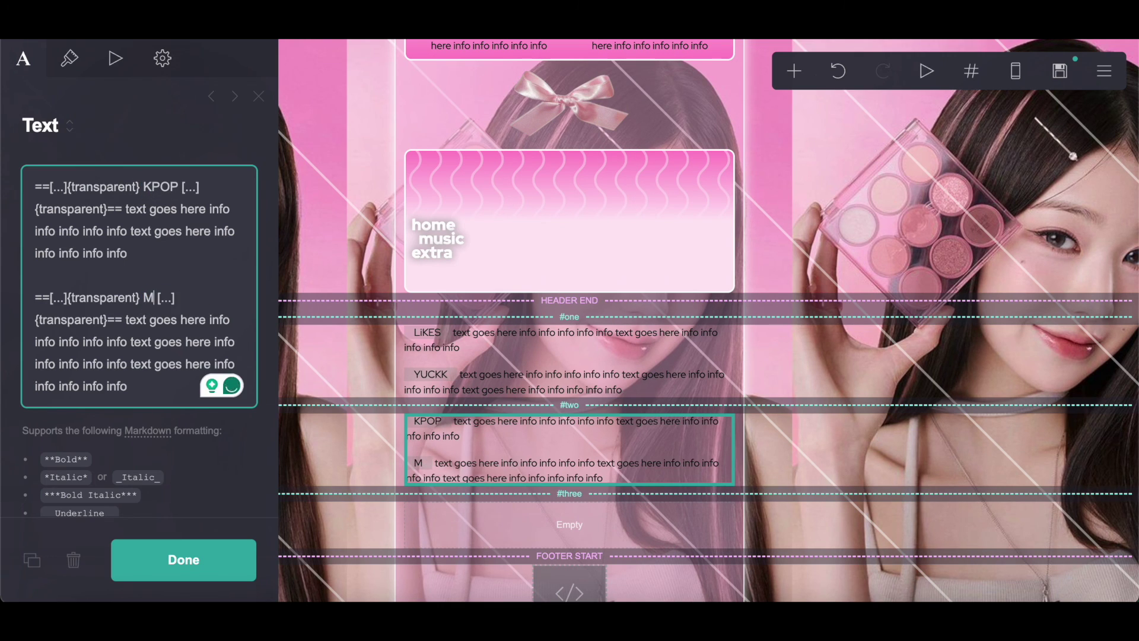
key("BackSpace")
type("EDi")
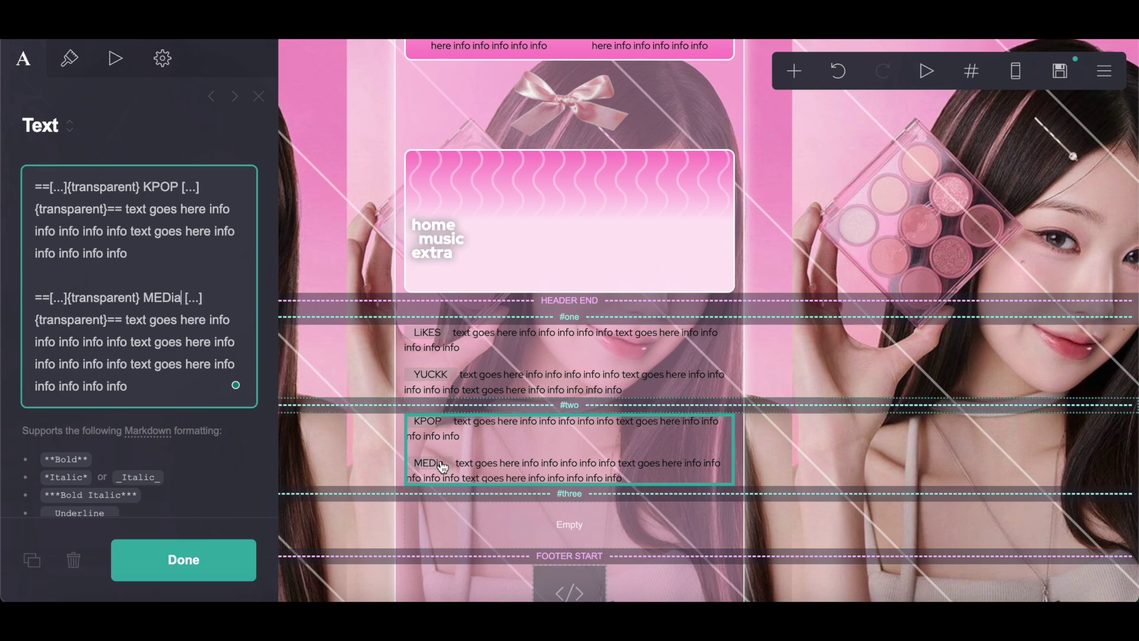
type("A")
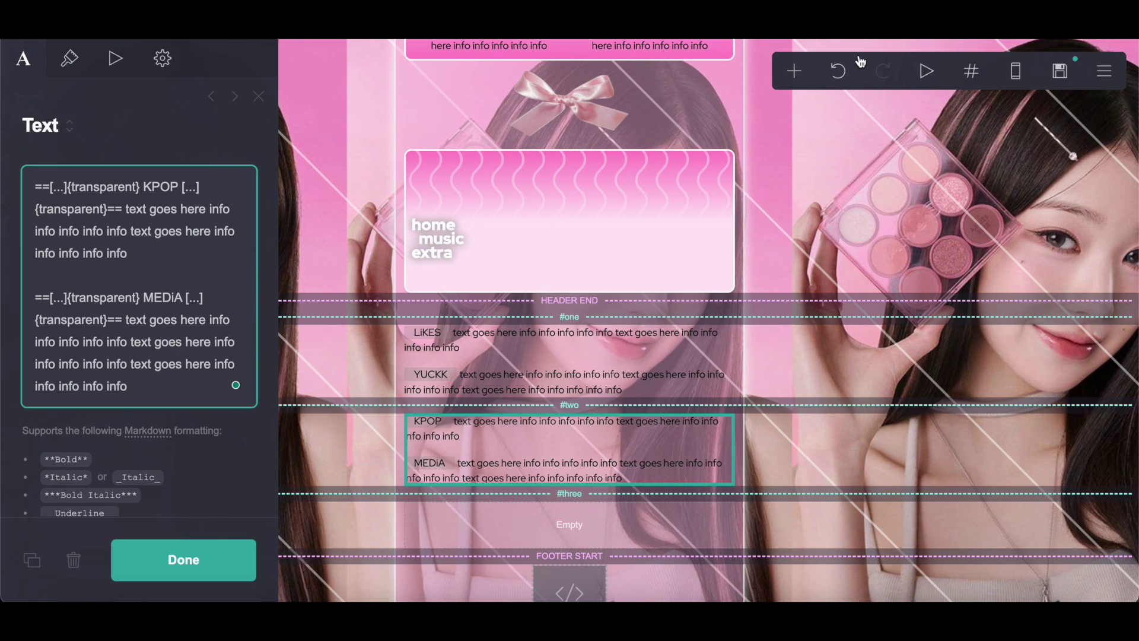
left_click(794, 71)
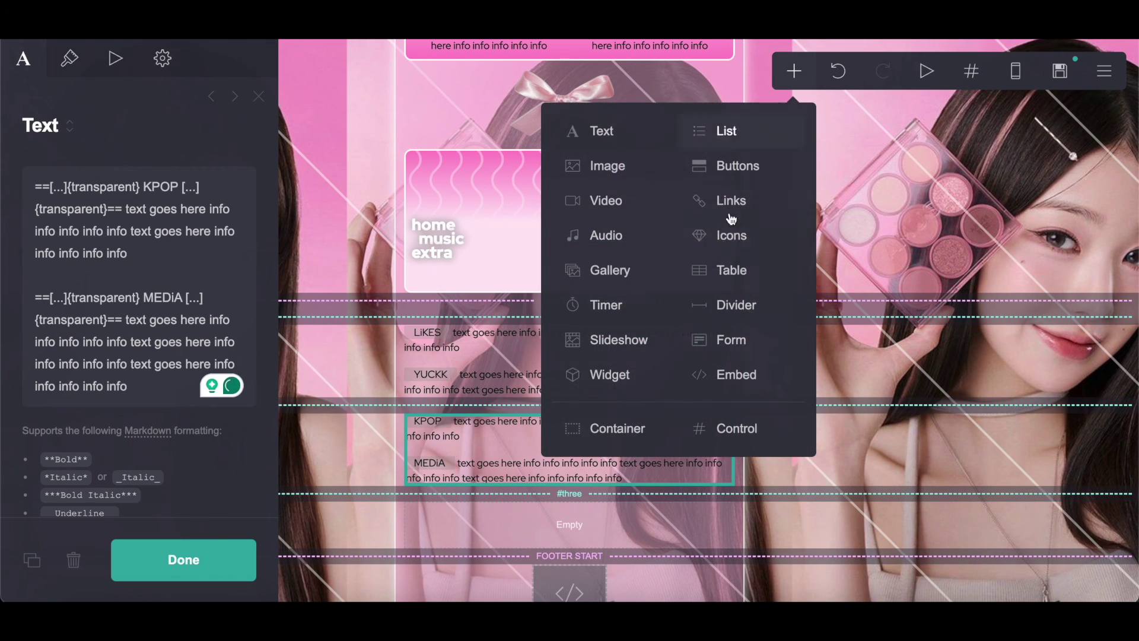
Step: Add a text block in #three with the pasted highlighted rows relabelled NOTES and CARRD
left_click(624, 128)
left_click(459, 467)
left_click(80, 185)
right_click(87, 186)
left_click(110, 327)
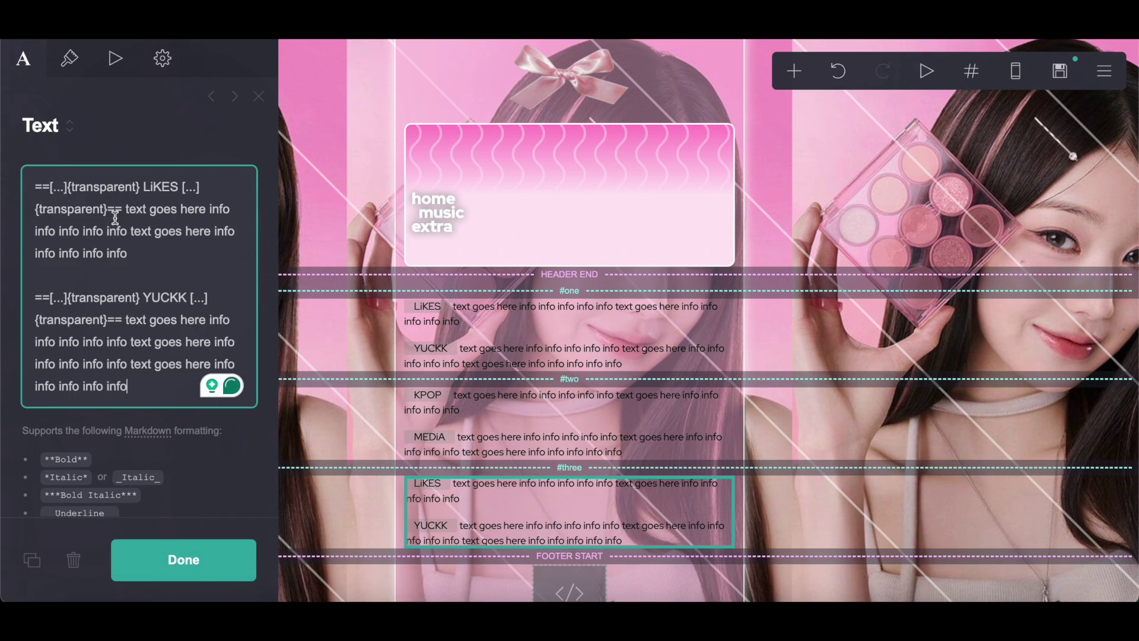
left_click_drag(180, 187, 142, 187)
type("NOT")
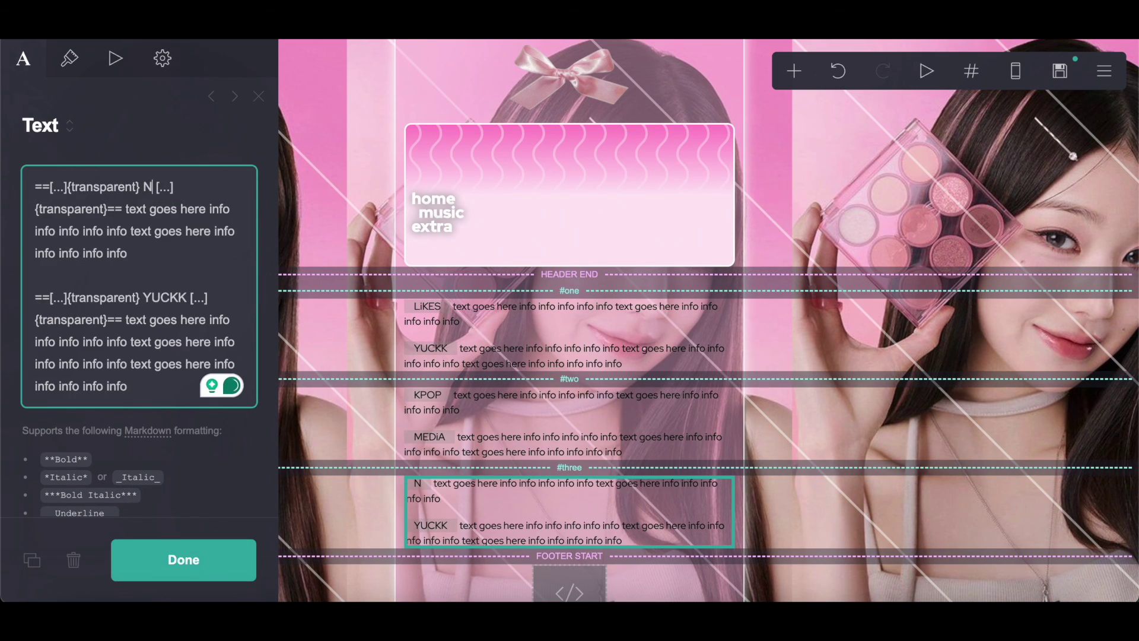
type("ES")
left_click_drag(192, 307, 143, 300)
type("CARRD")
Step: Set the wave navigation container's top margin to 0.75
scroll(569, 296, "up", 3)
left_click(570, 386)
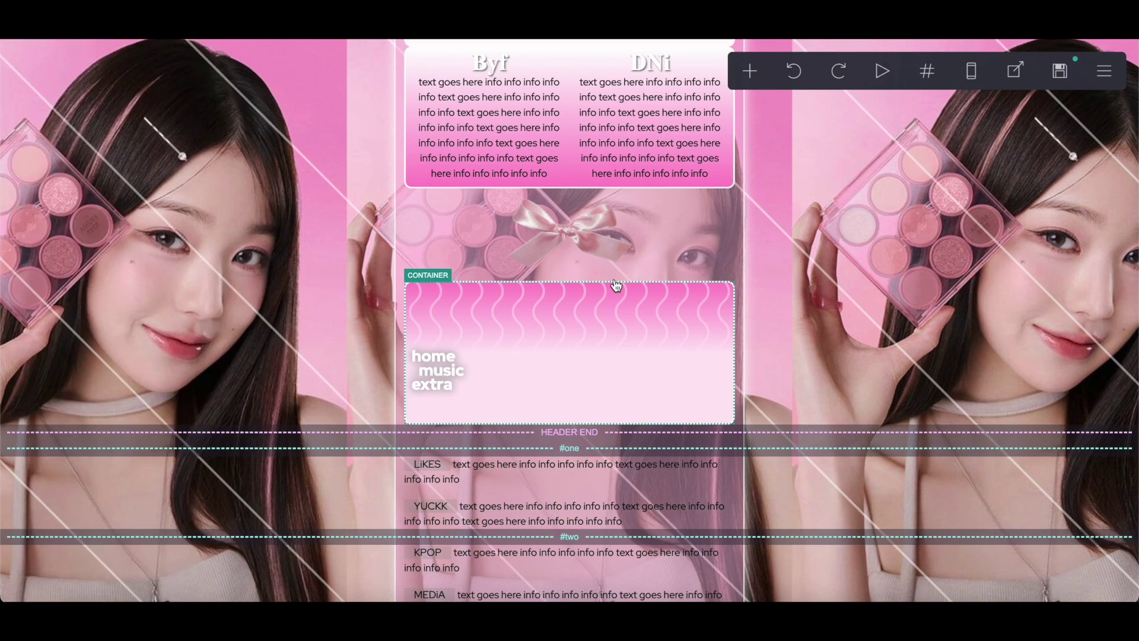
scroll(106, 321, "down", 3)
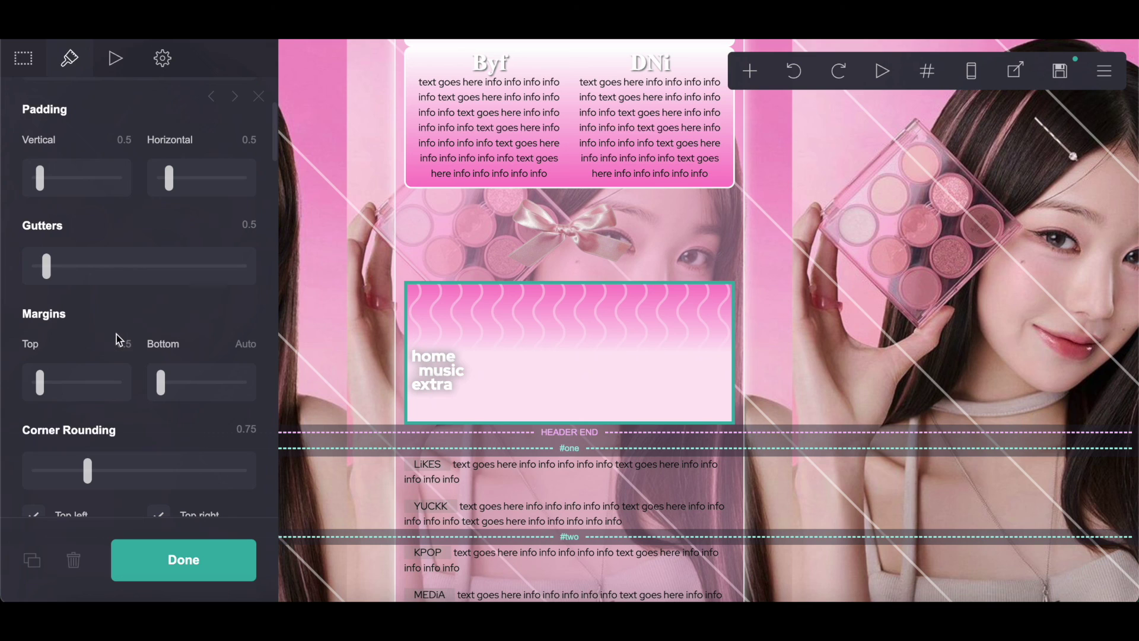
key("BackSpace")
key("Return")
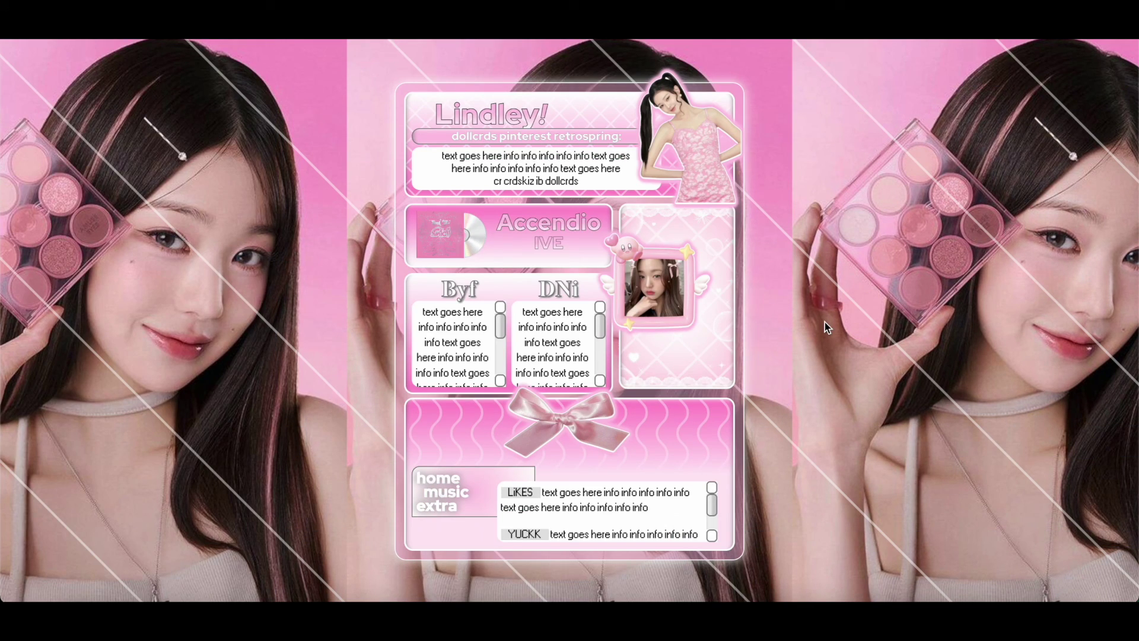